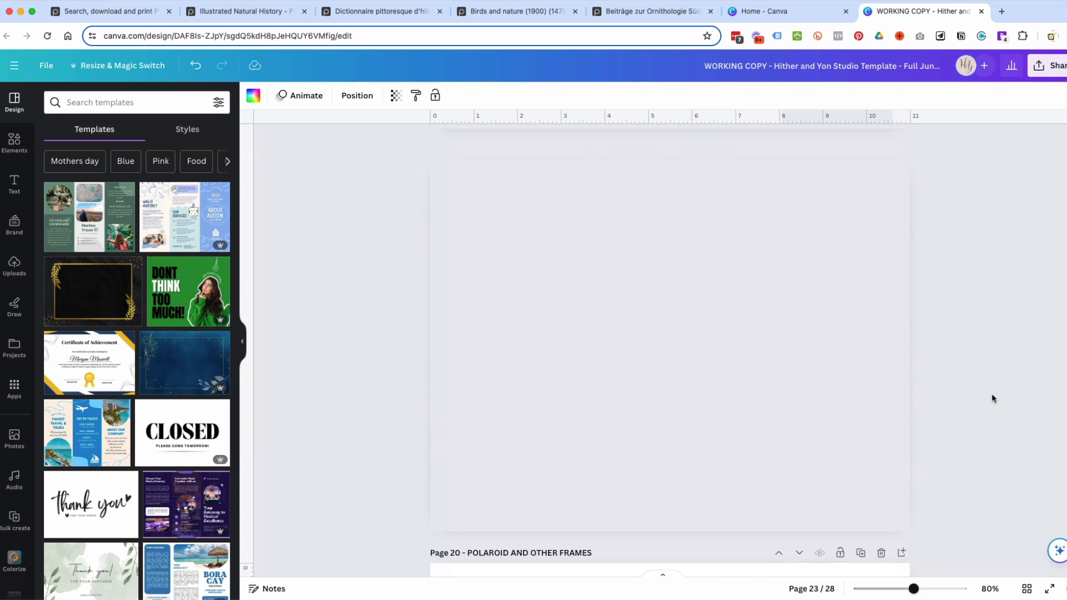
scroll(992, 394, up, 5)
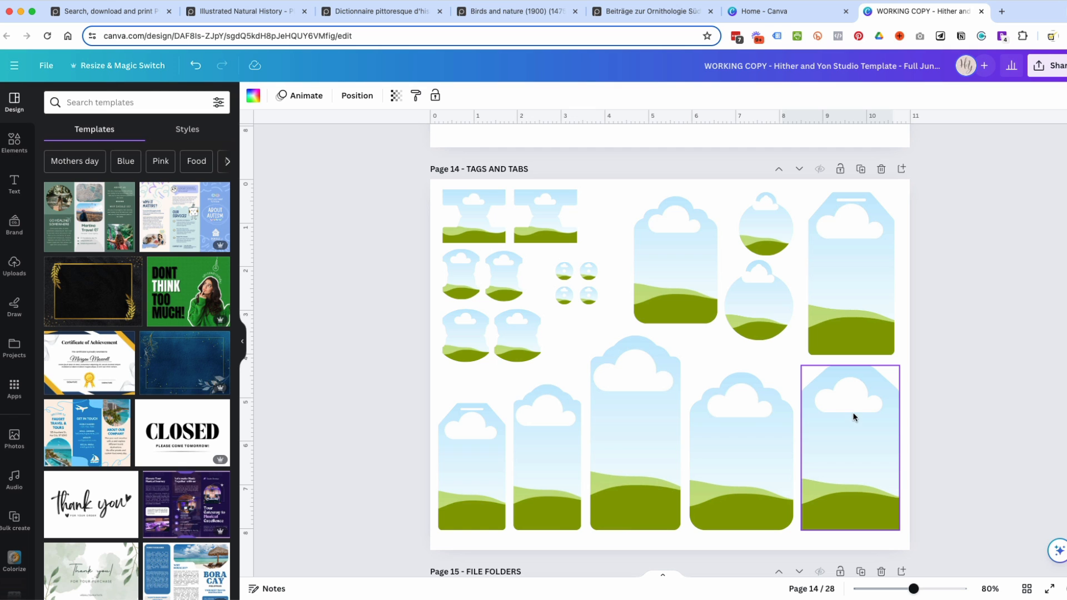
Add a blank page directly after the TAGS AND TABS page.
scroll(851, 421, down, 1)
scroll(852, 421, up, 3)
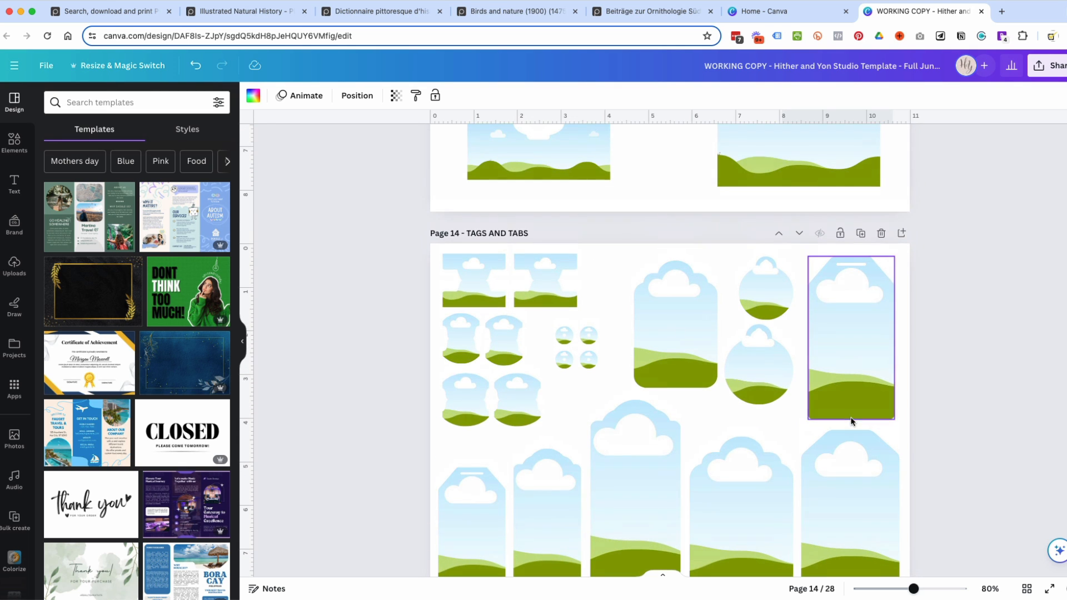
click(902, 234)
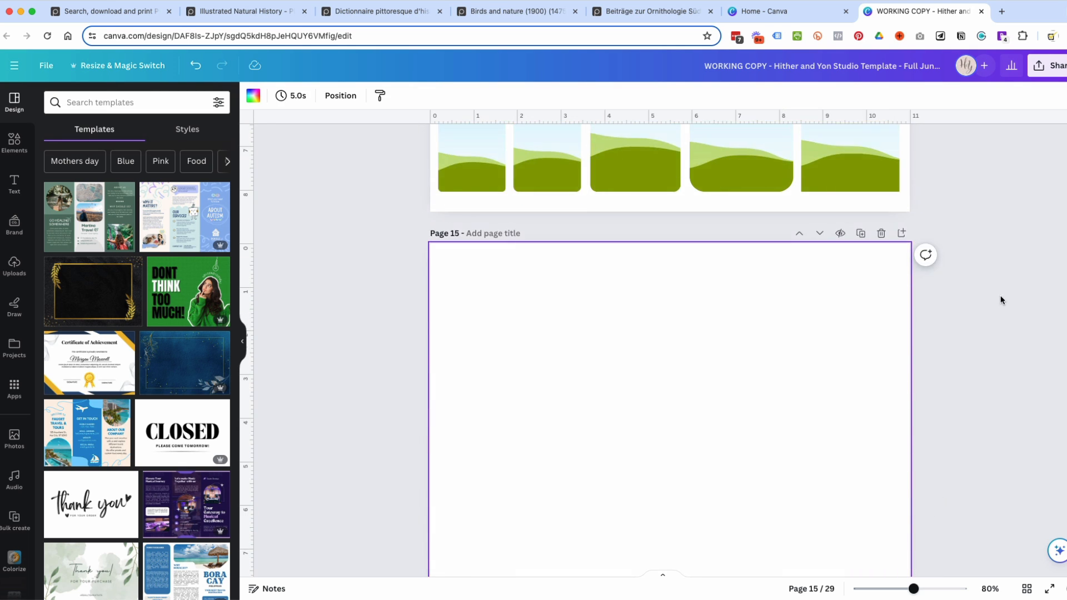
Copy the large clipped-corner tag frame from the TAGS AND TABS page into the new page's upper-left corner.
scroll(1000, 295, up, 3)
click(829, 298)
click(831, 187)
drag(836, 315, 478, 548)
scroll(624, 530, down, 3)
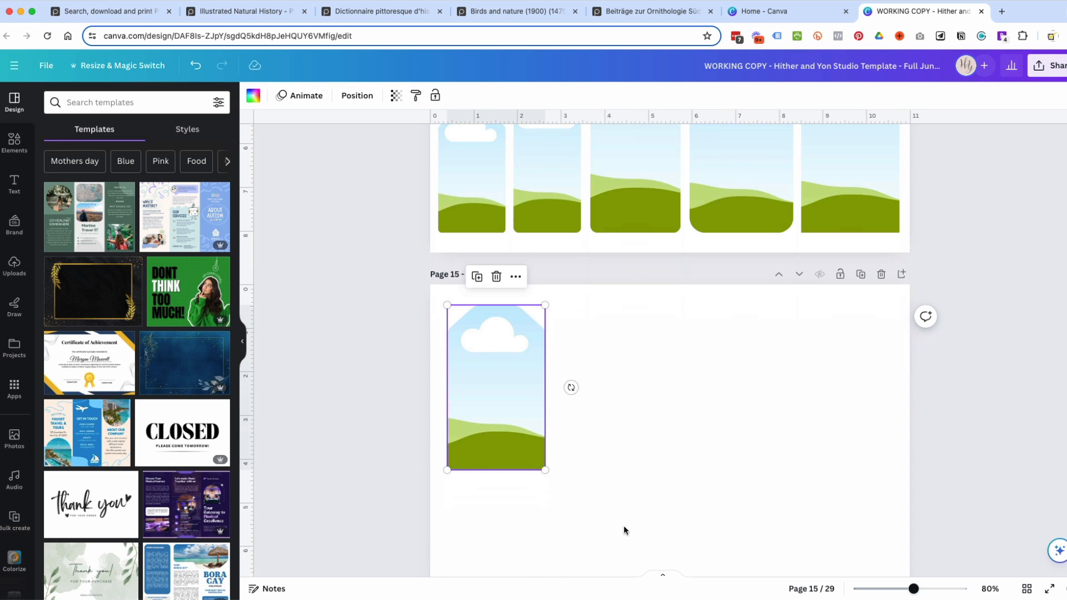
Duplicate the tag frame three times, spacing the copies evenly to form a row of four across the page.
click(477, 276)
drag(502, 360, 601, 356)
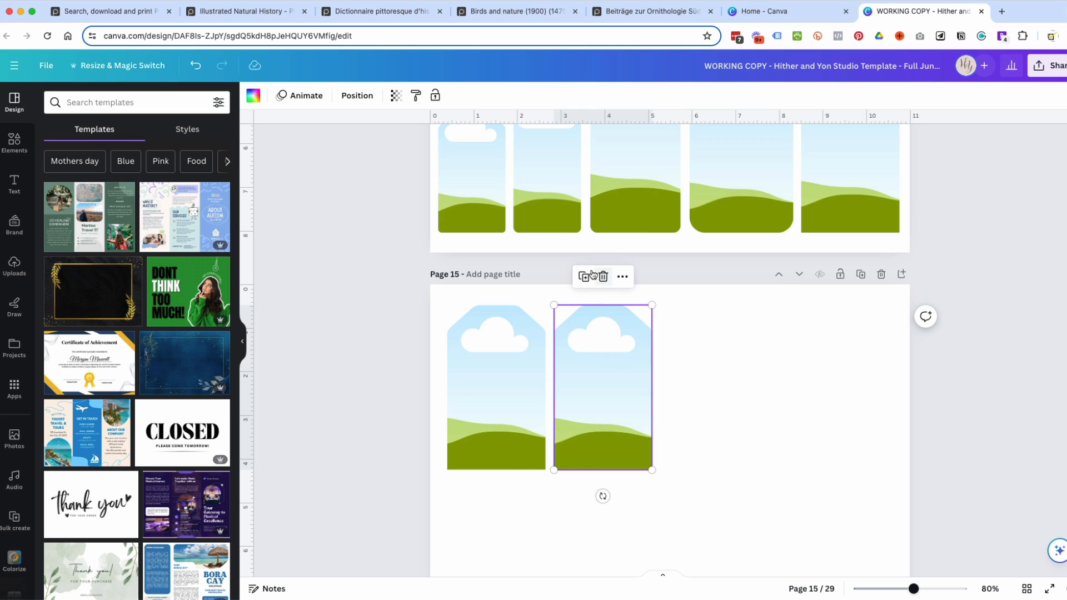
click(583, 276)
click(694, 276)
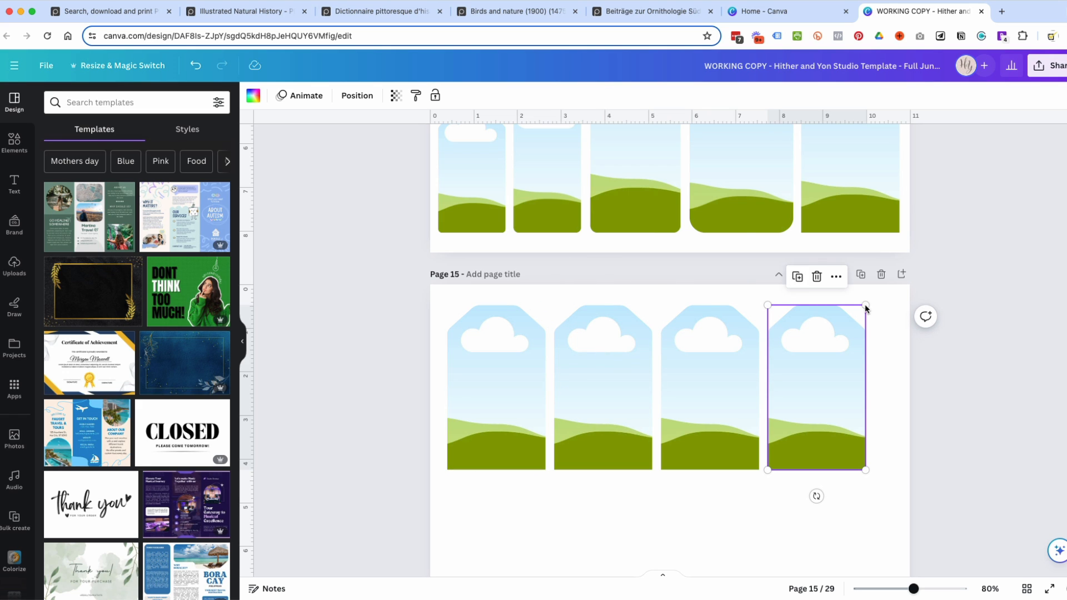
Duplicate the whole row of four tag frames and place the copy directly below as a second row.
click(1011, 380)
drag(1018, 381, 378, 409)
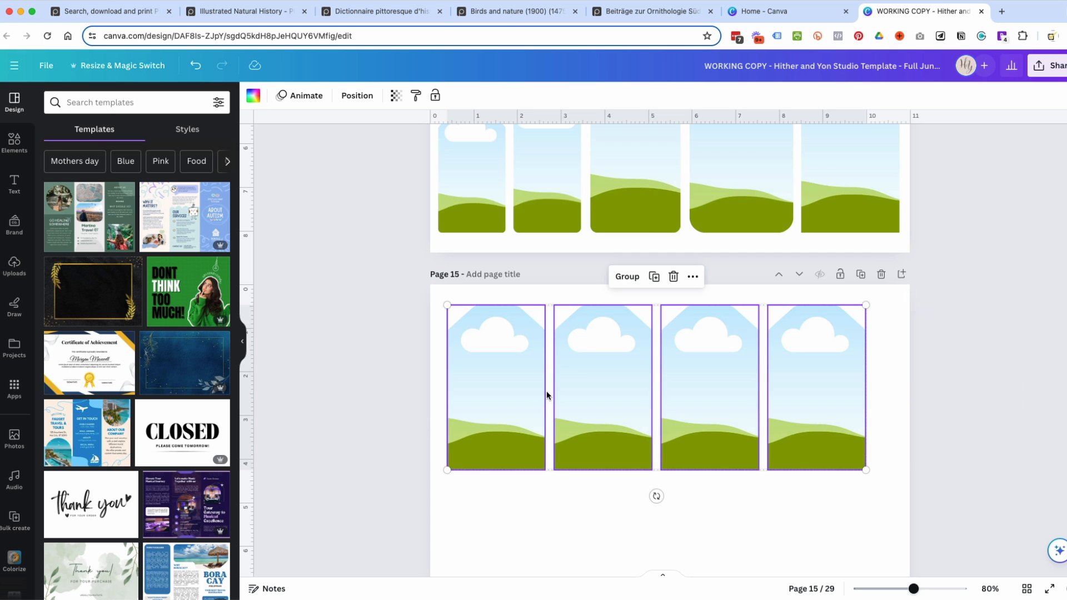
click(654, 276)
scroll(666, 402, down, 5)
drag(608, 153, 599, 316)
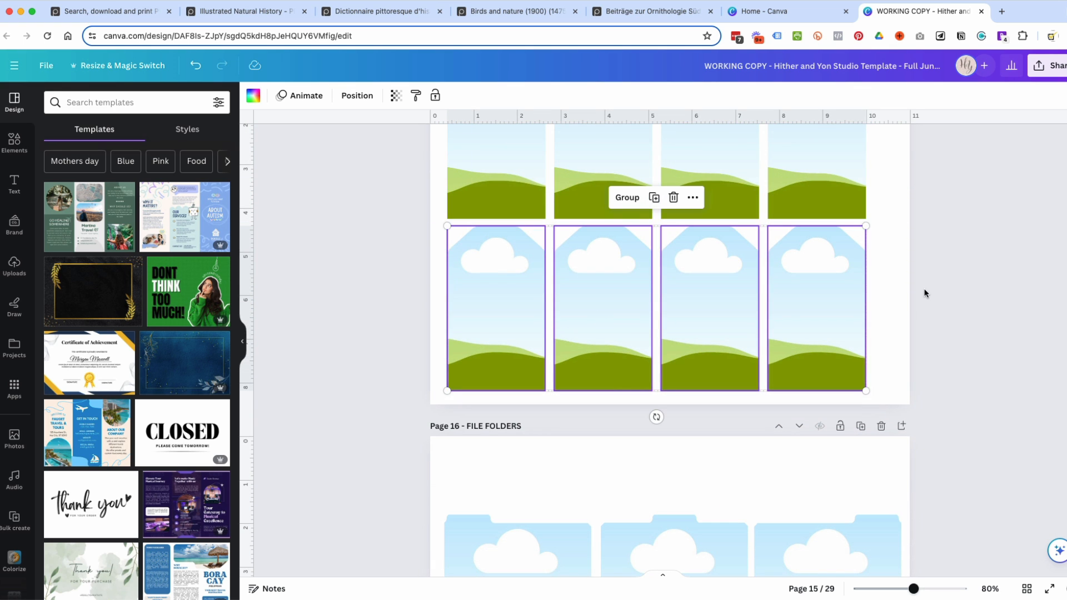
scroll(924, 293, up, 7)
scroll(575, 350, down, 1)
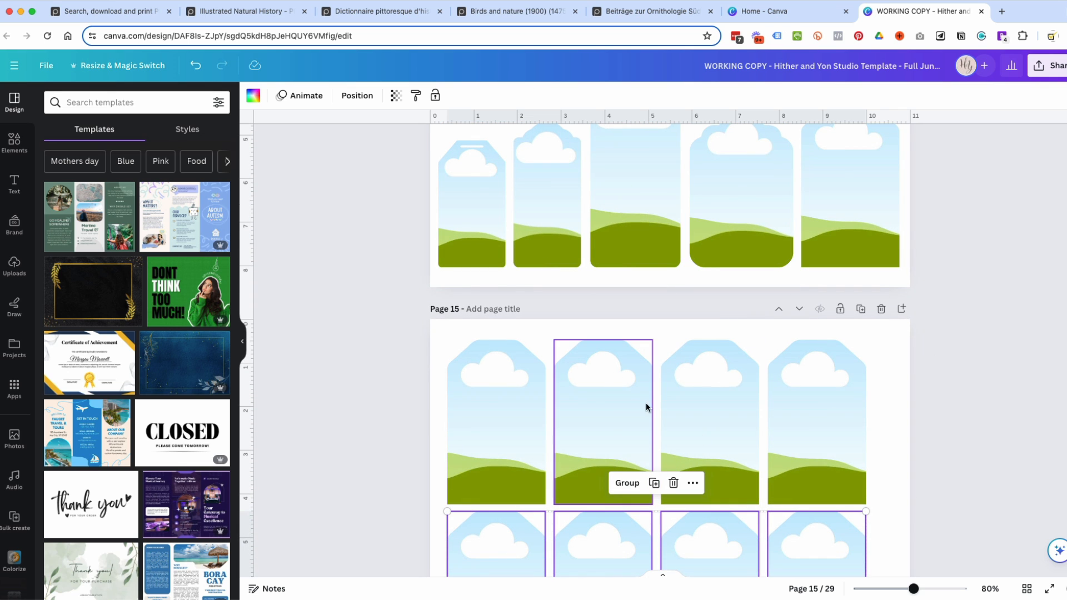
scroll(1000, 416, down, 2)
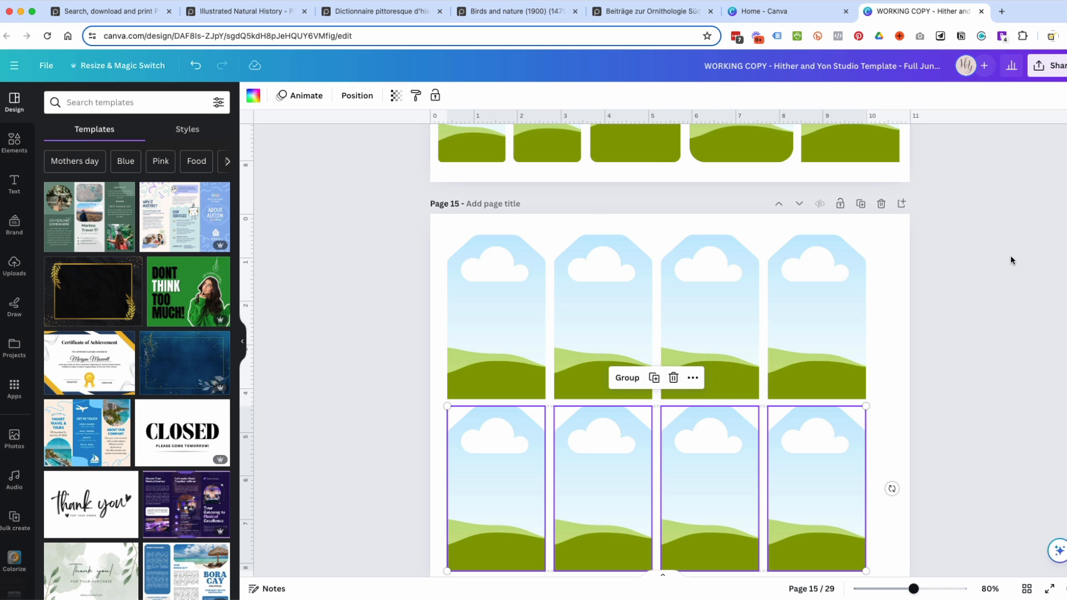
Switch to the PICRYL website and open its full list of public domain collections.
click(97, 10)
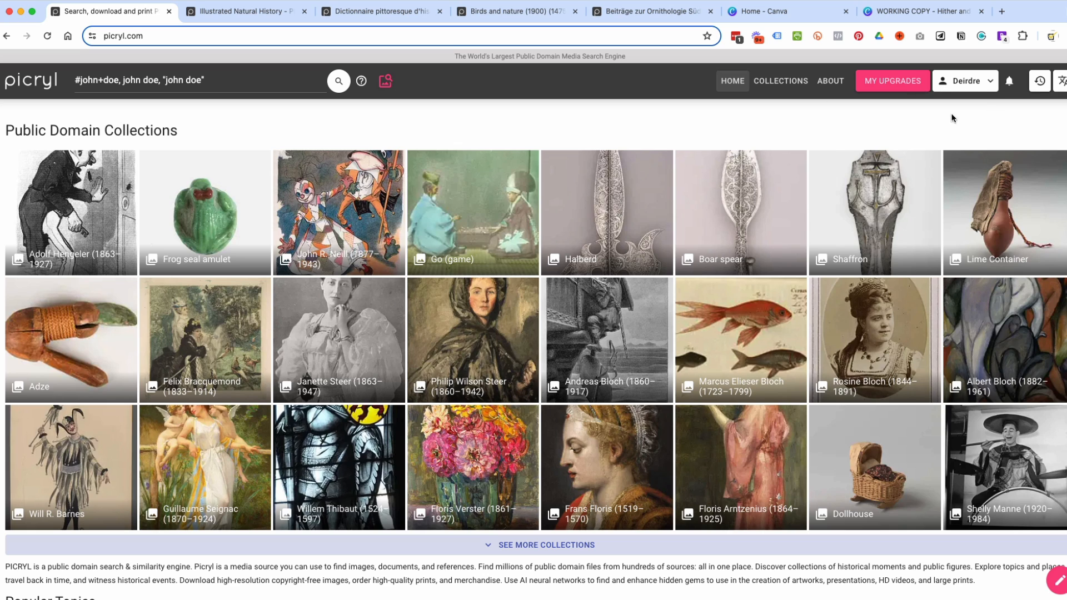
drag(148, 35, 99, 42)
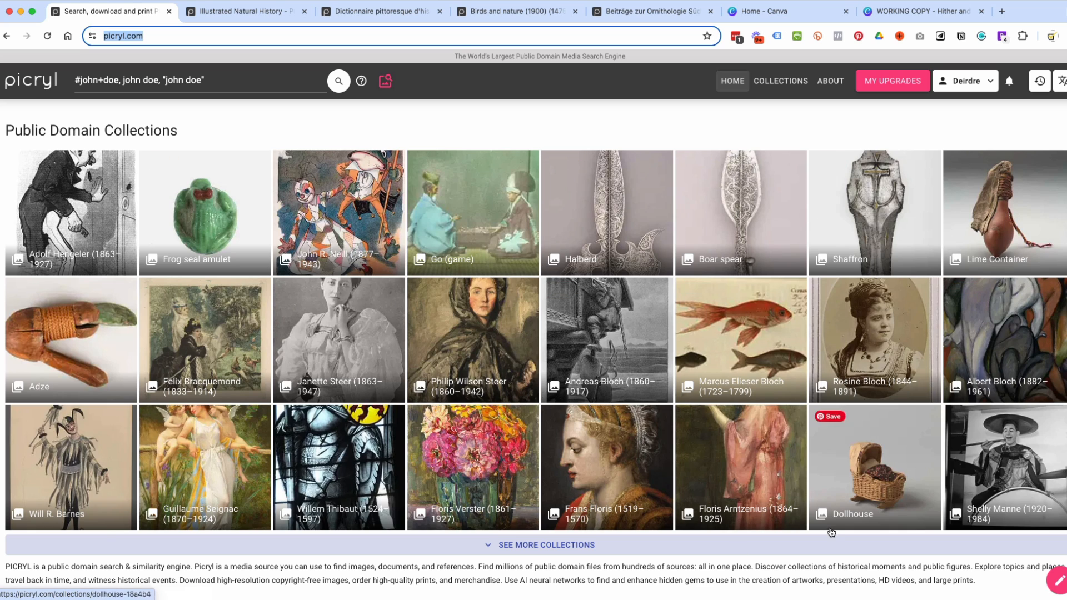
click(662, 540)
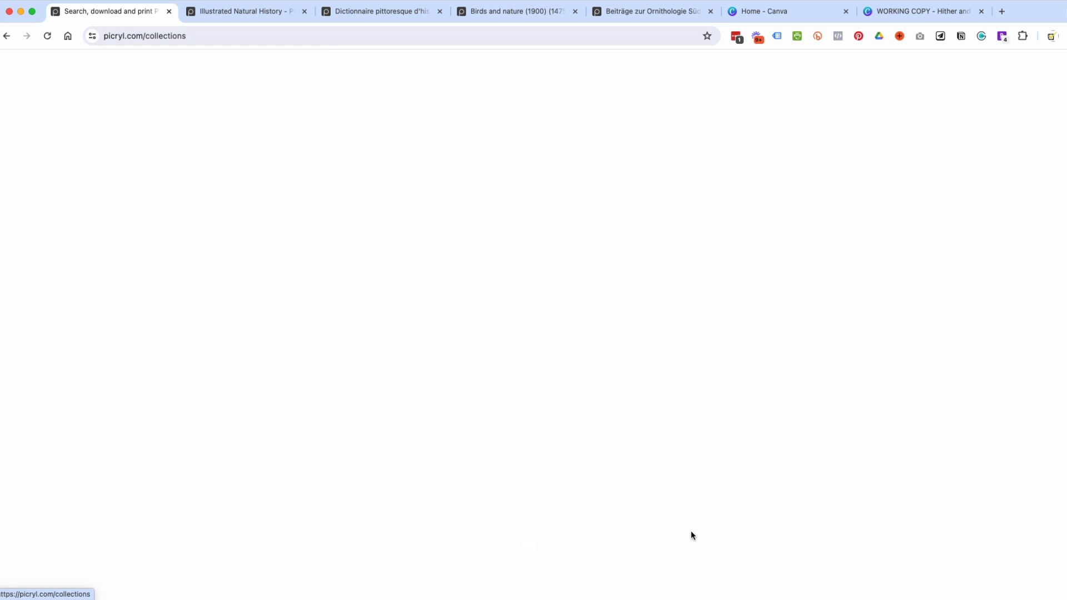
scroll(617, 361, down, 10)
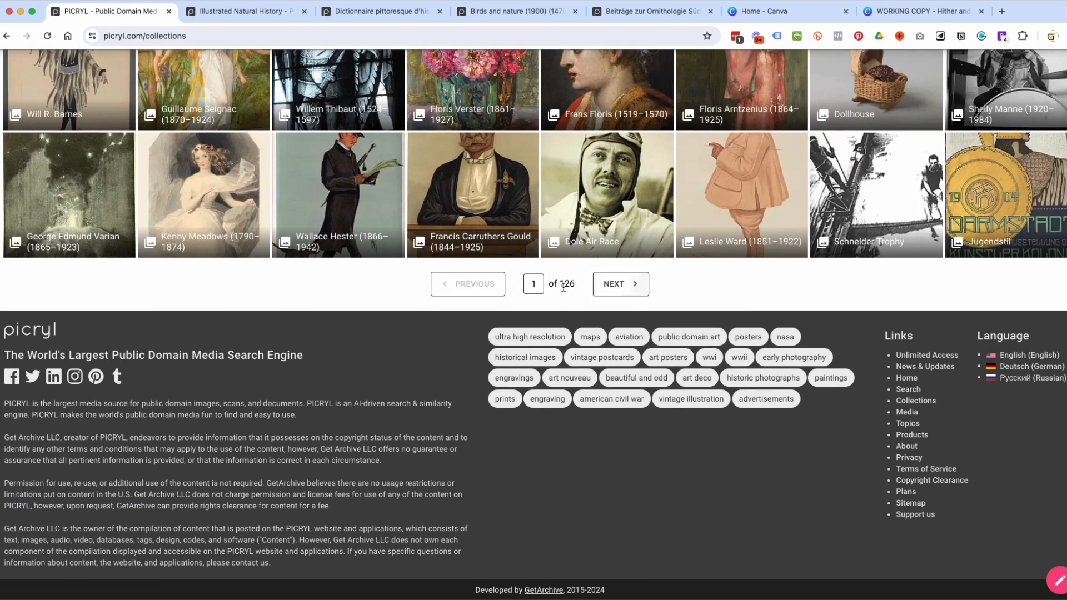
scroll(604, 286, up, 2)
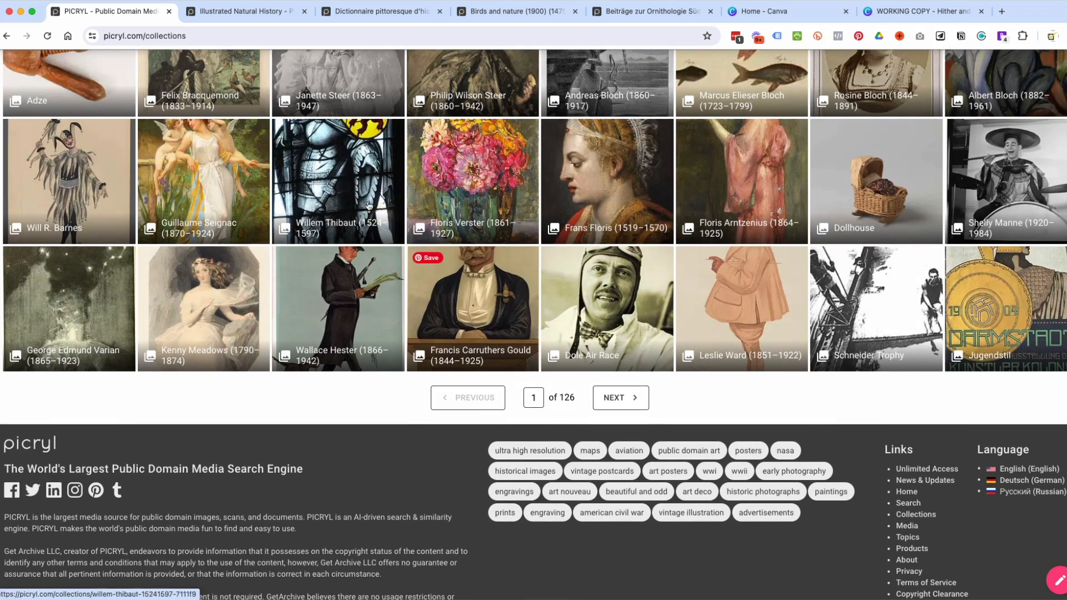
Open the Floris Verster (1861–1927) collection and look through its artworks.
click(492, 211)
scroll(722, 267, down, 14)
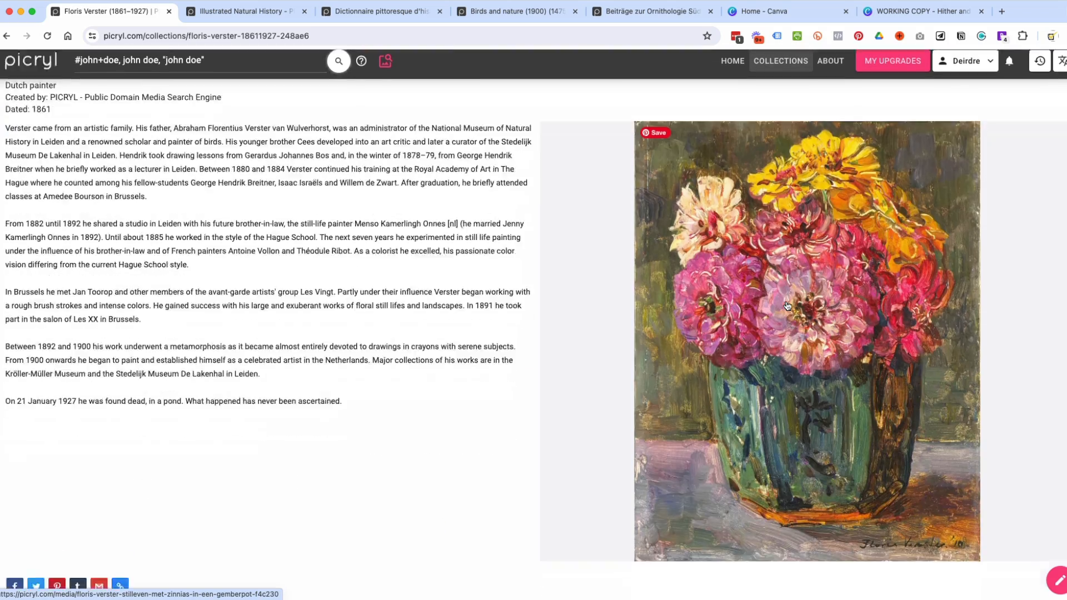
scroll(787, 306, down, 6)
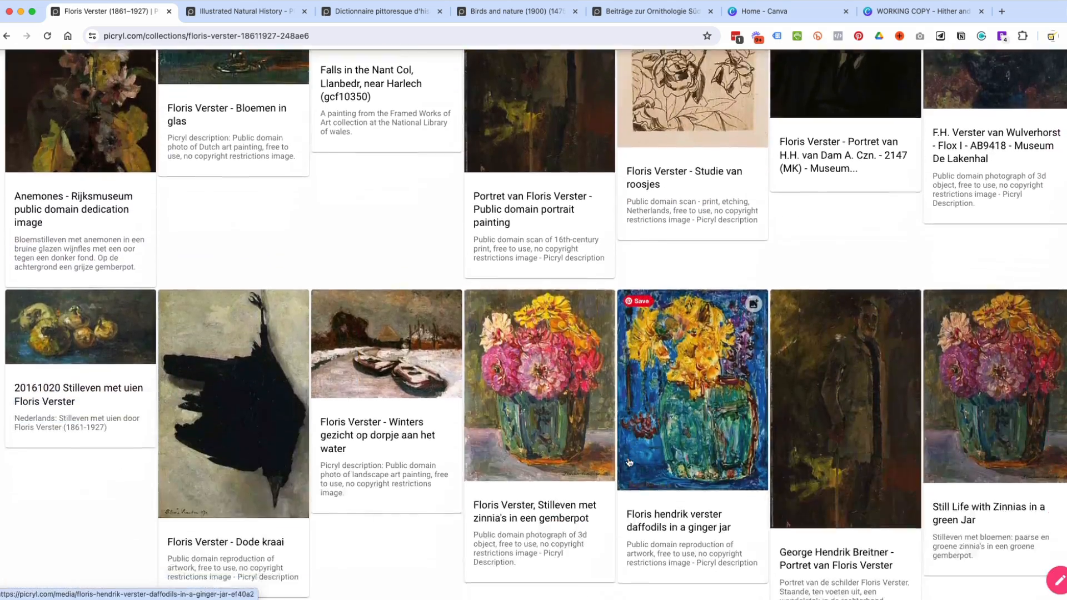
scroll(1013, 351, down, 10)
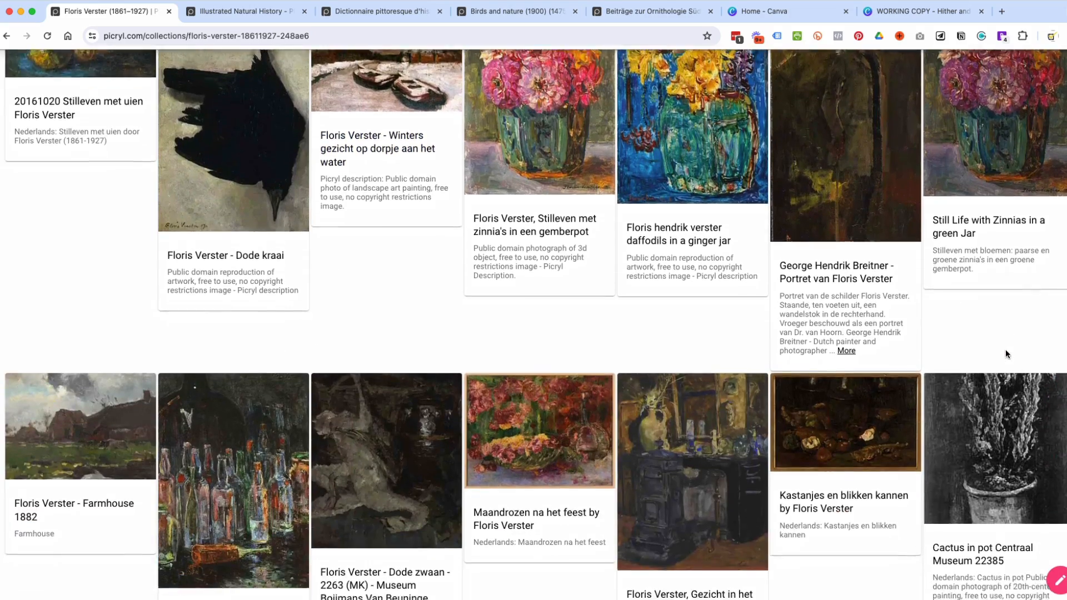
scroll(1006, 349, up, 20)
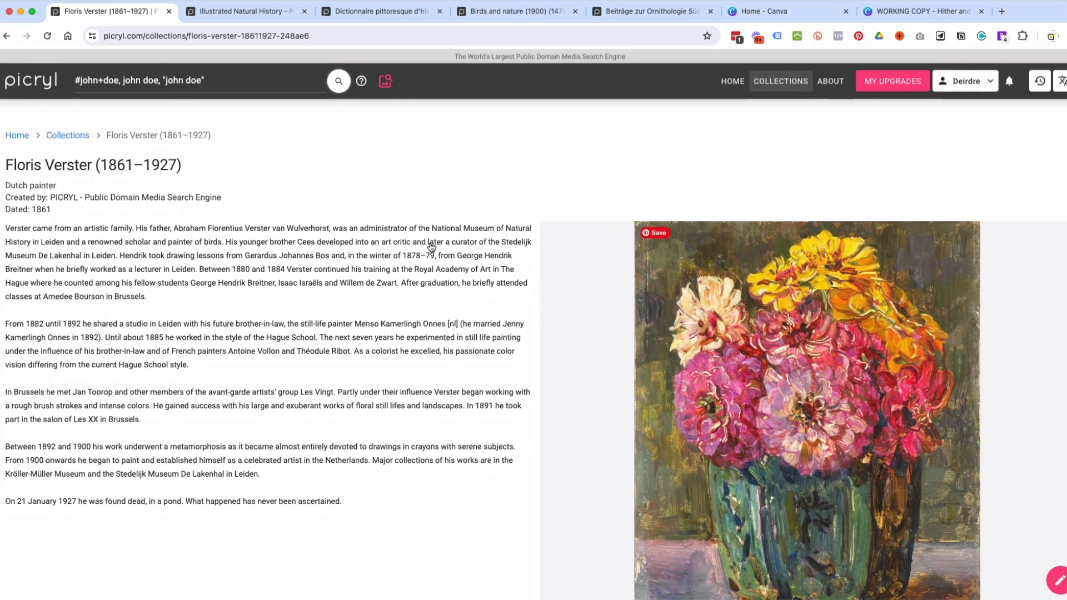
Return to the PICRYL home page, search for "woodland" and look through the results.
click(22, 82)
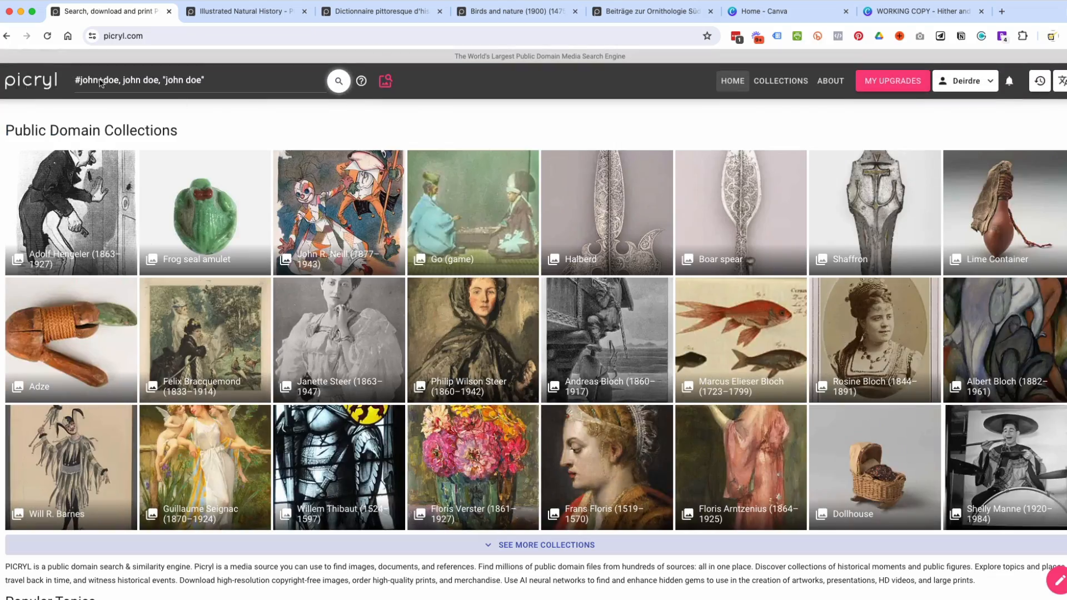
click(136, 80)
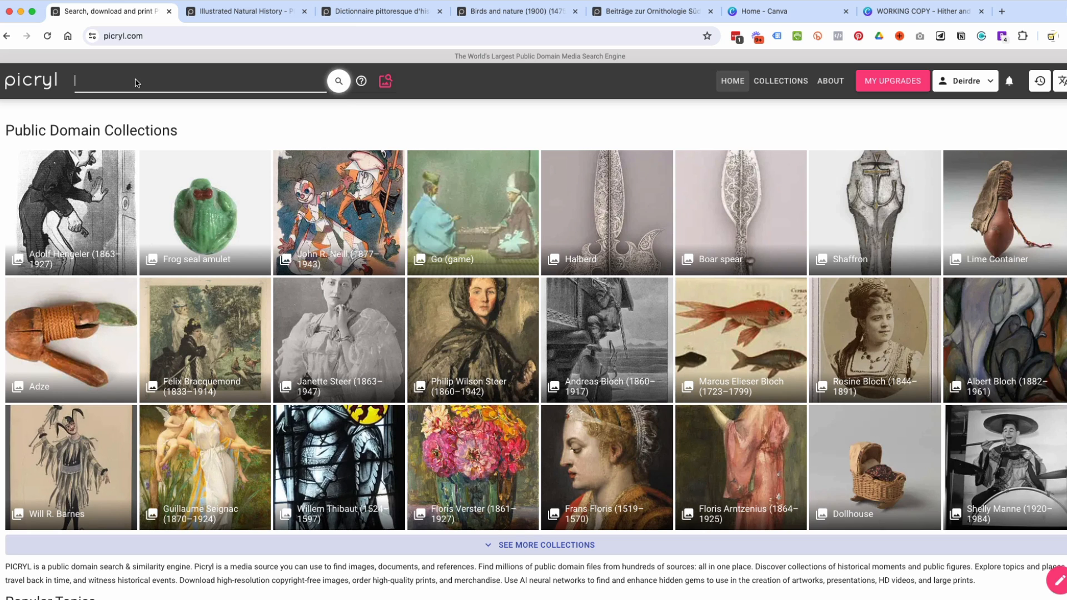
text(woodland)
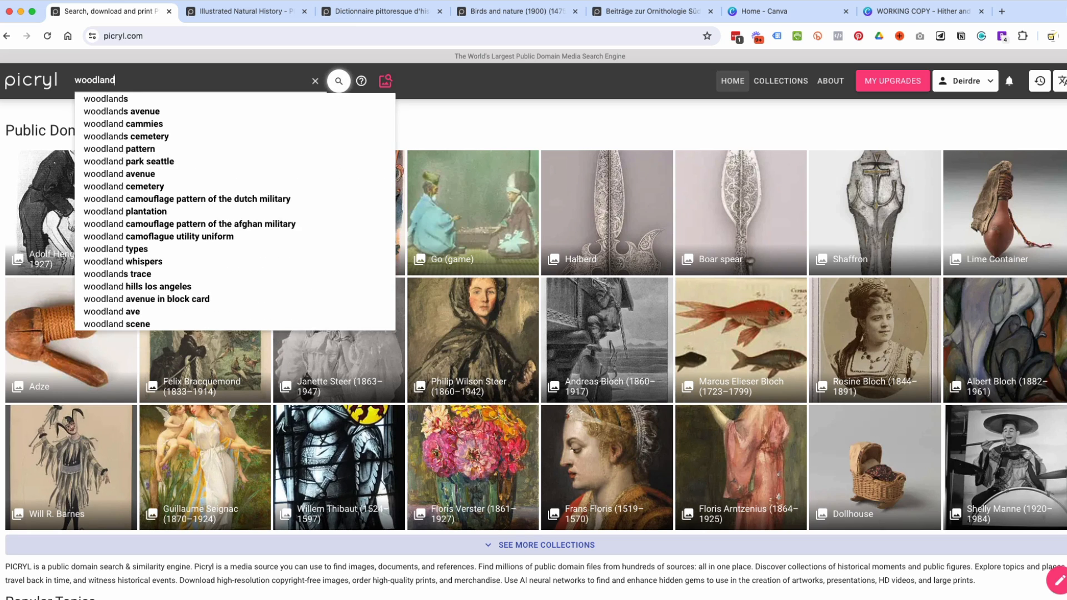
key(Return)
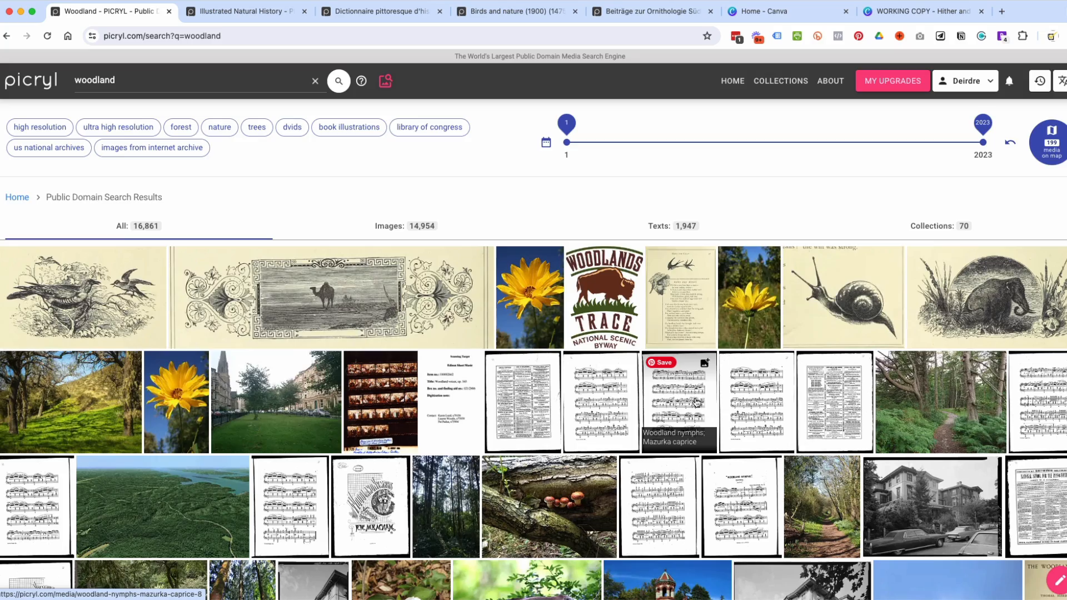
scroll(697, 403, down, 1)
scroll(696, 403, down, 5)
scroll(697, 403, up, 5)
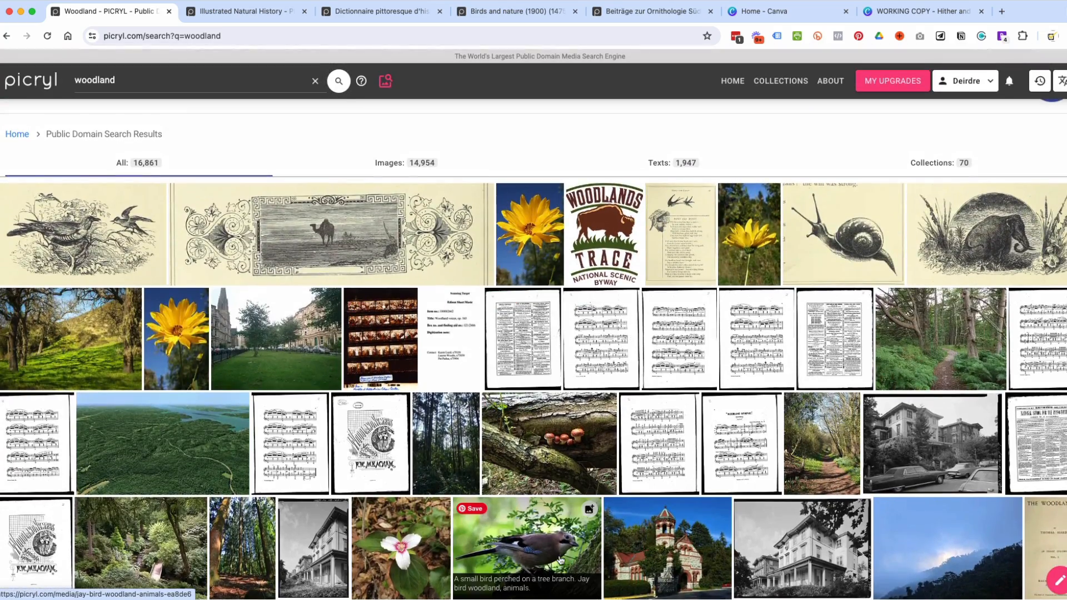
scroll(447, 192, up, 2)
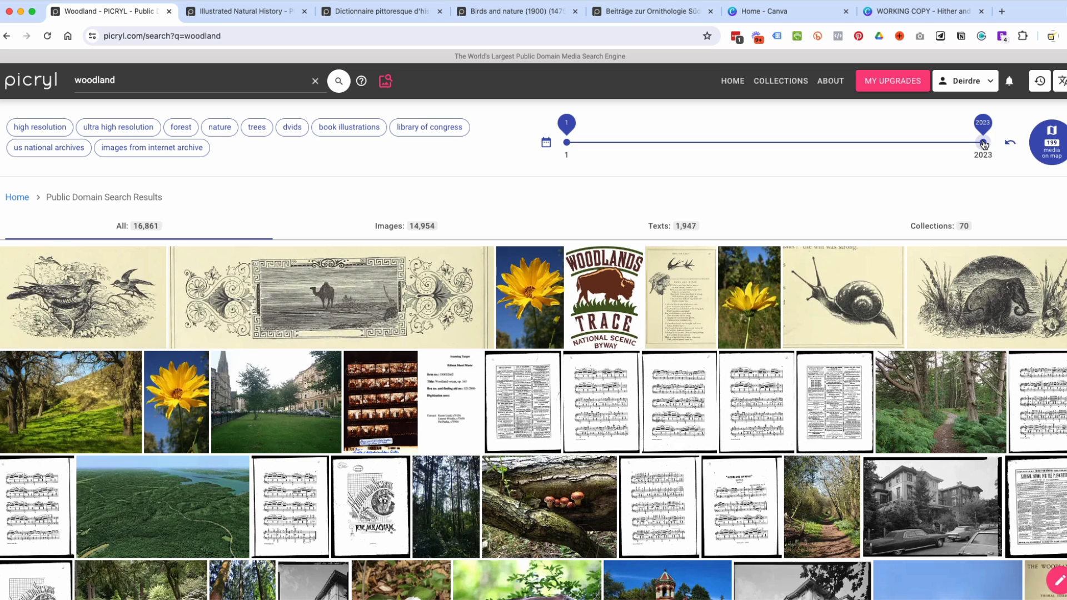
Set the end year of the date range to 1824 and look through the filtered woodland results.
drag(983, 143, 940, 166)
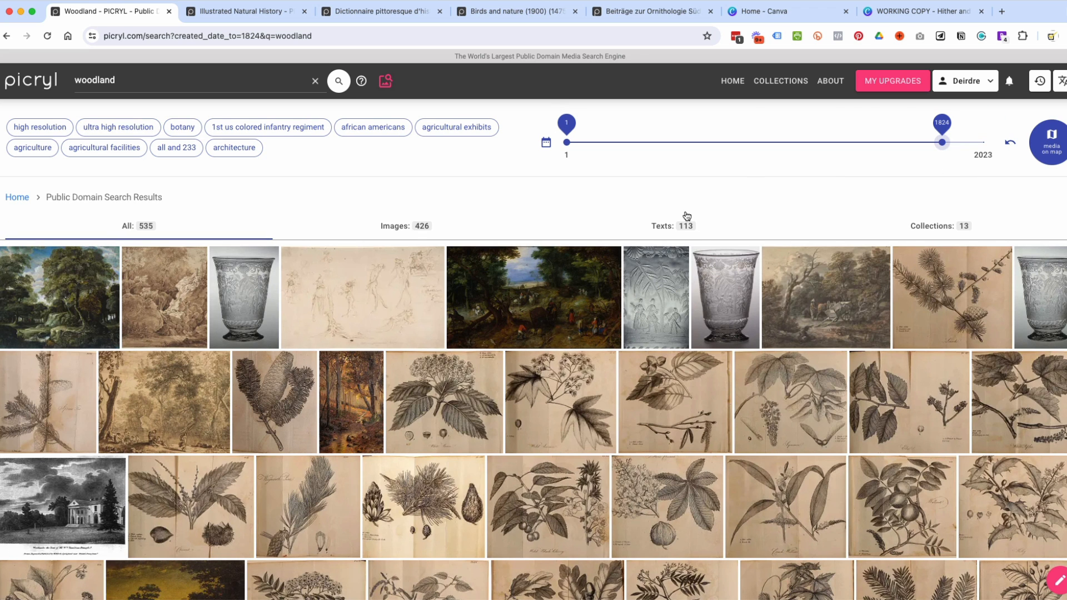
scroll(687, 216, down, 10)
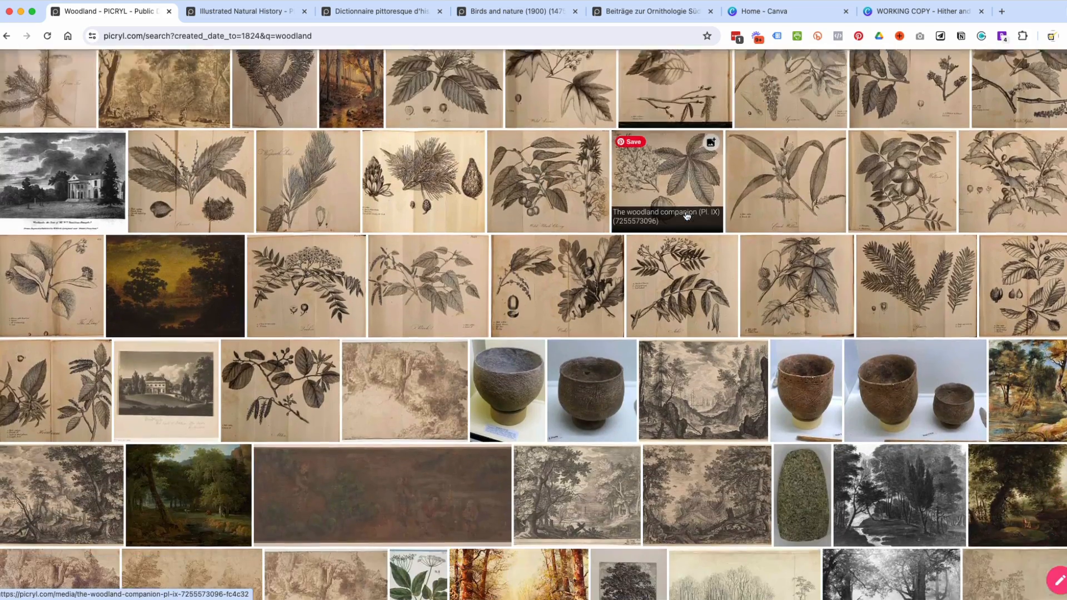
scroll(687, 217, down, 4)
scroll(687, 223, up, 5)
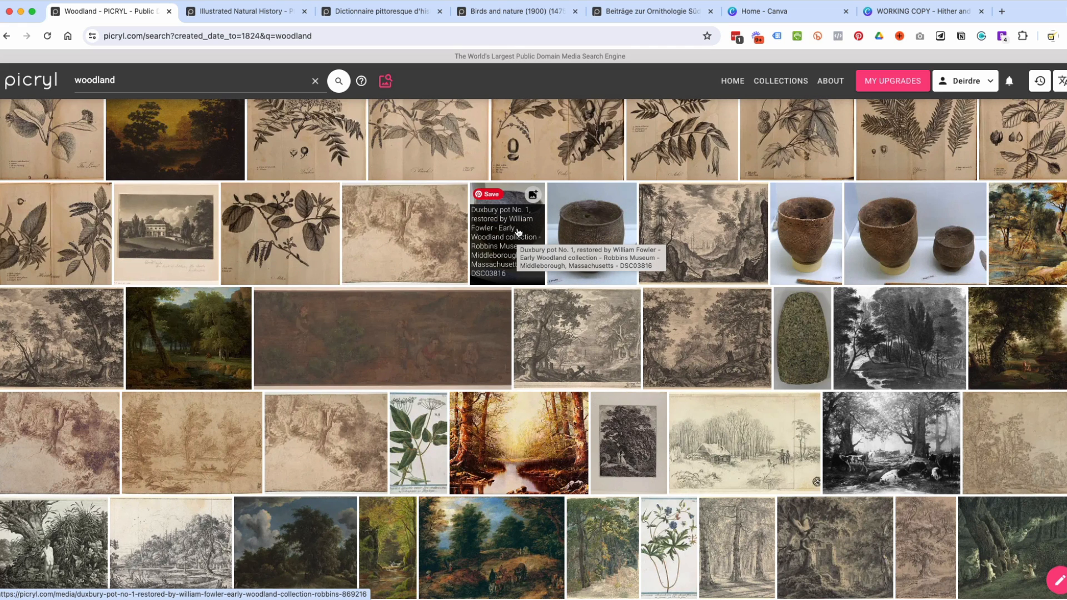
scroll(839, 228, up, 10)
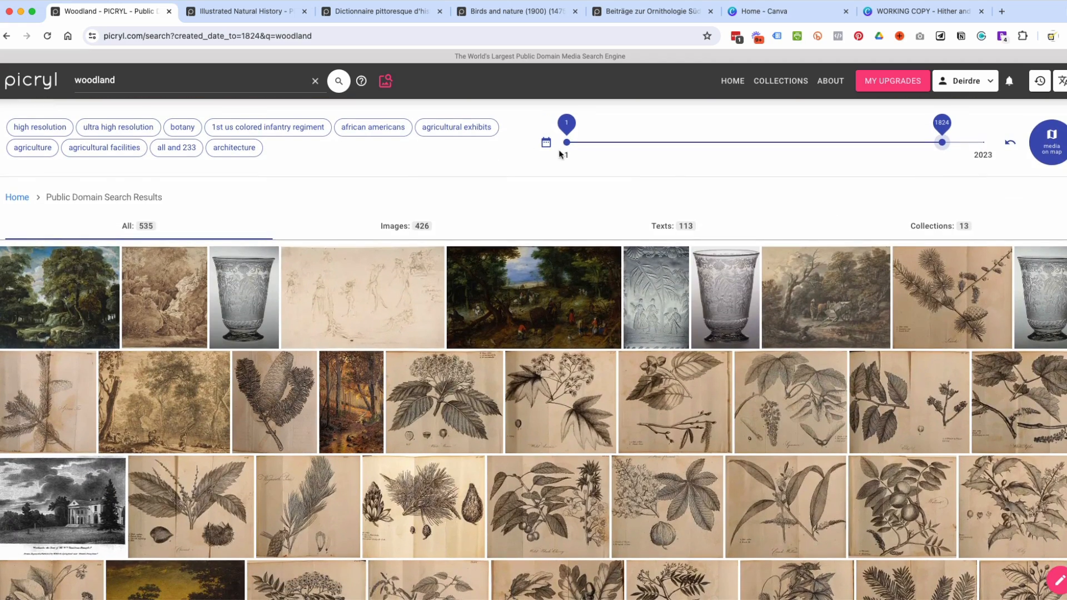
Set the start year of the date range to 1666 and restrict the woodland results to images.
drag(567, 142, 741, 143)
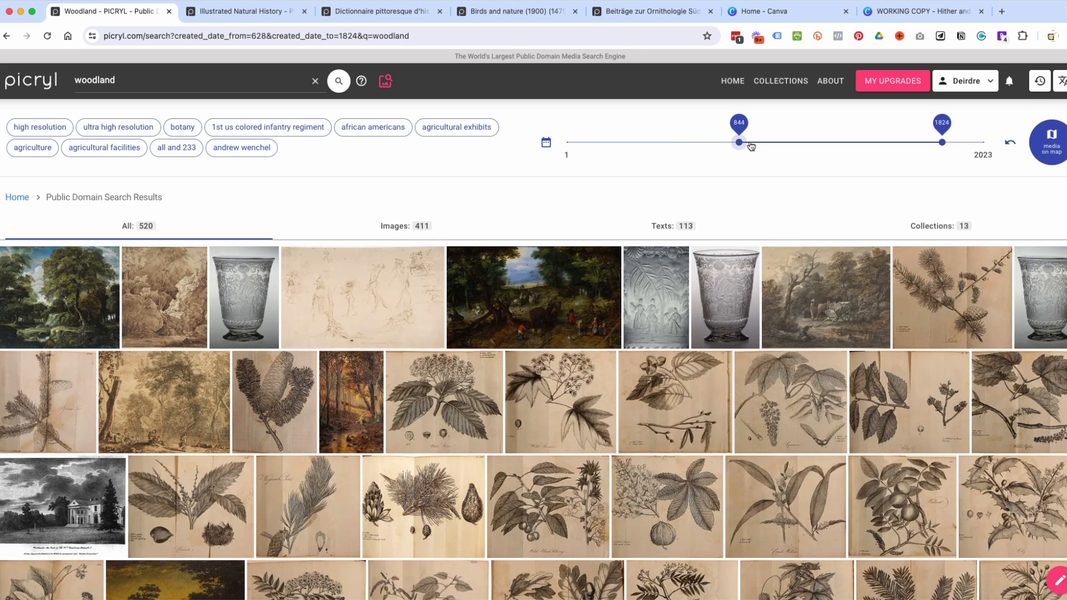
drag(739, 144, 838, 144)
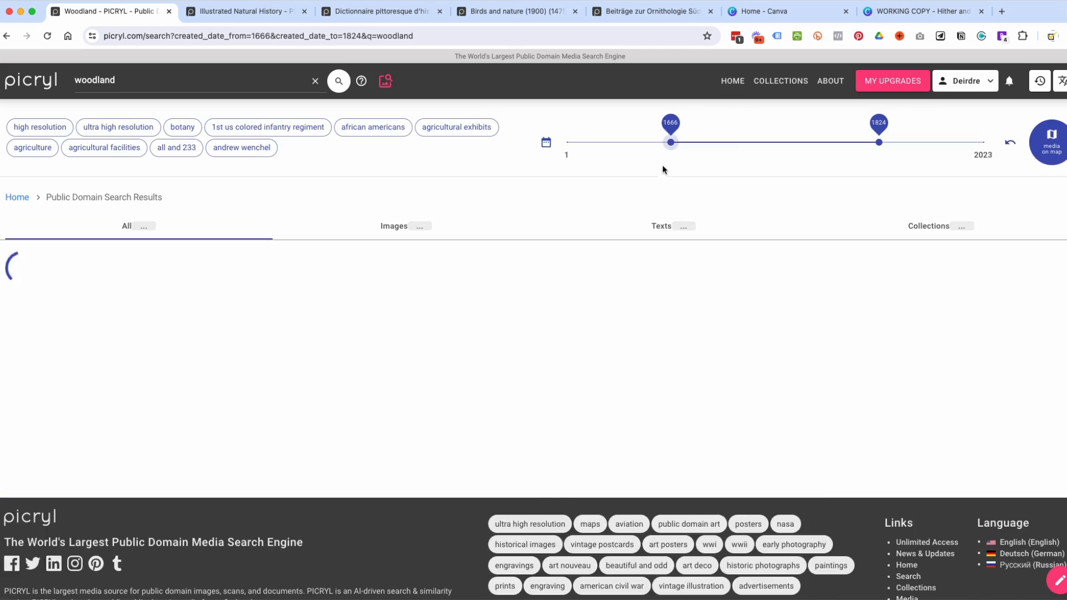
scroll(665, 363, down, 5)
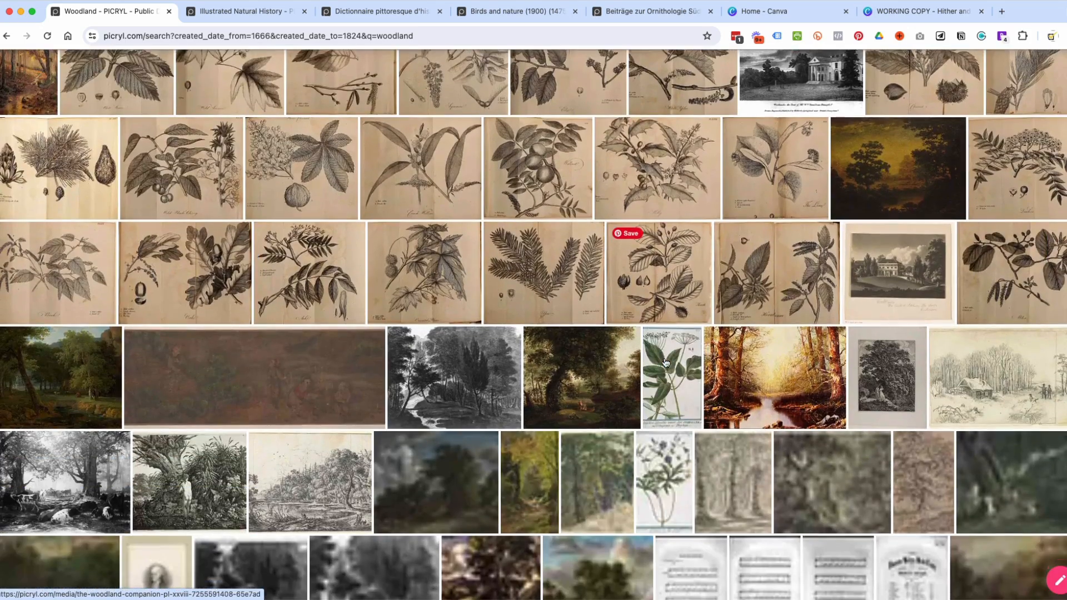
scroll(665, 362, down, 3)
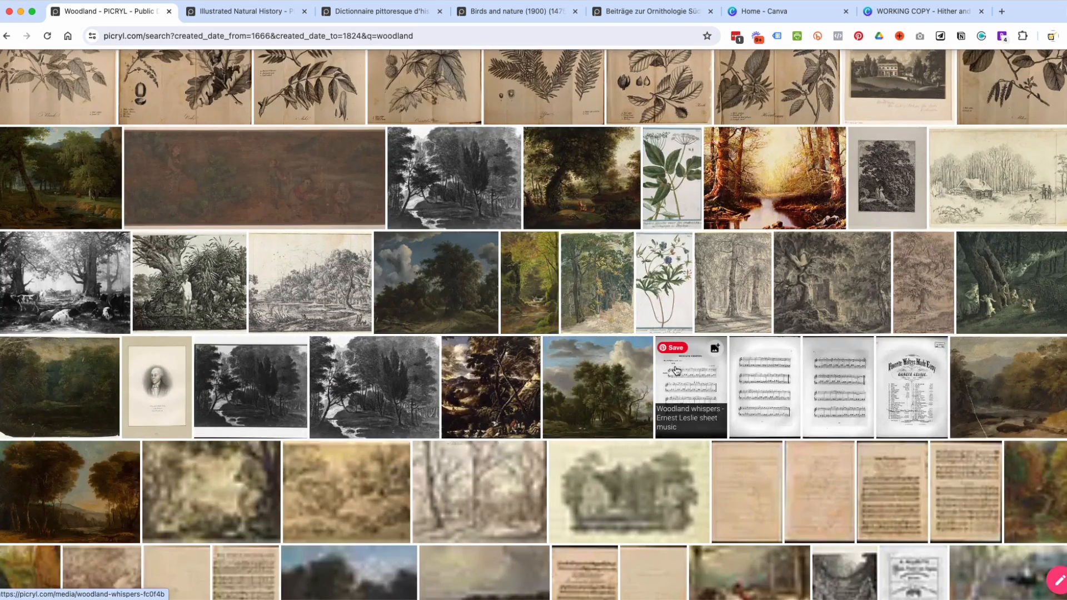
scroll(419, 279, up, 10)
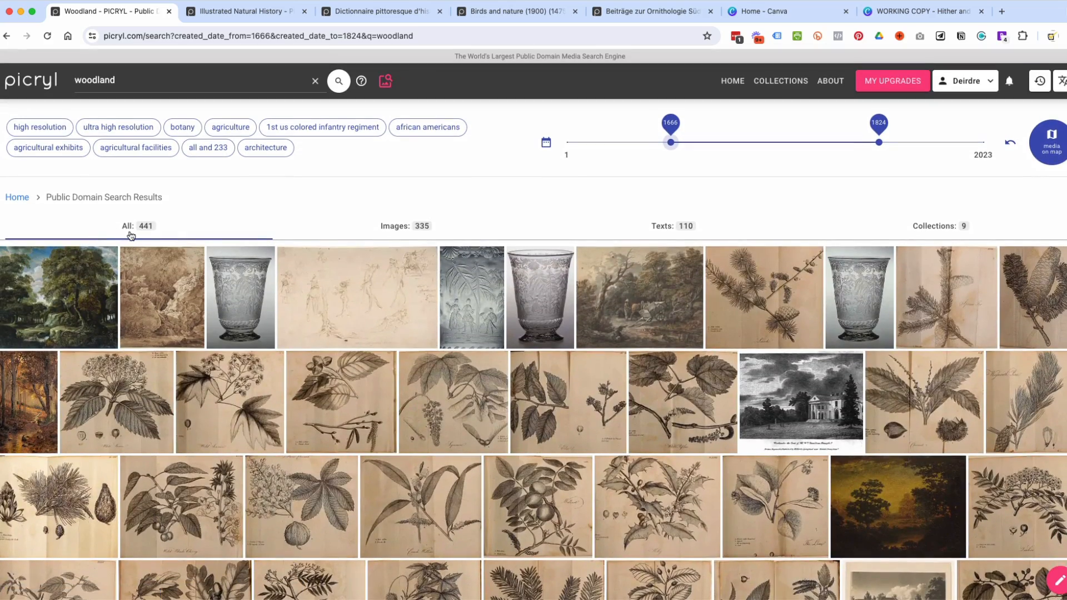
click(412, 228)
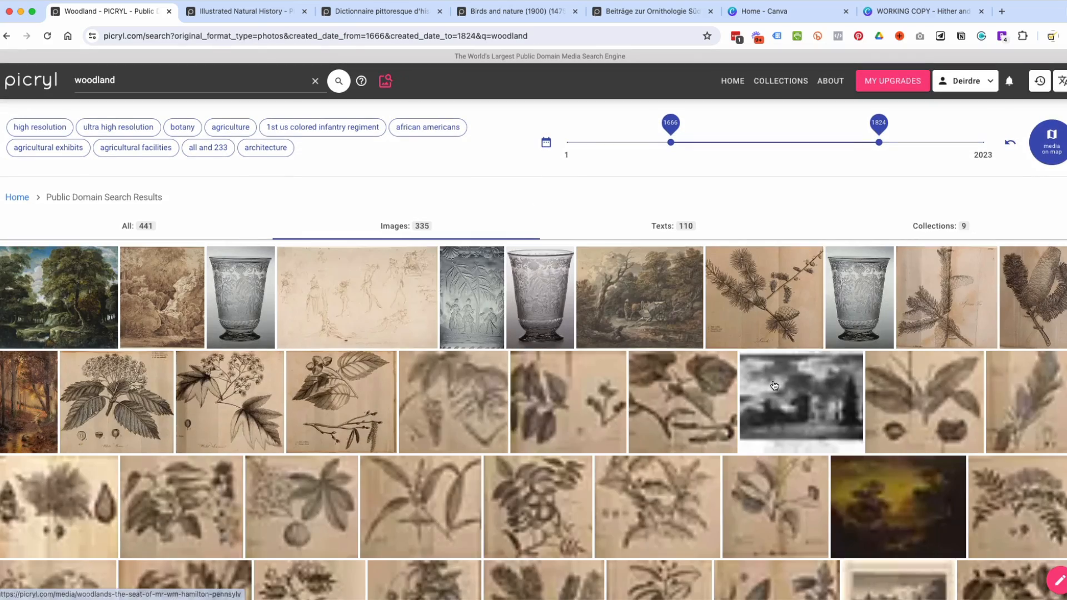
Look through the filtered woodland images and open "Woodland fairies in the moonlight" in a new tab.
scroll(774, 385, down, 5)
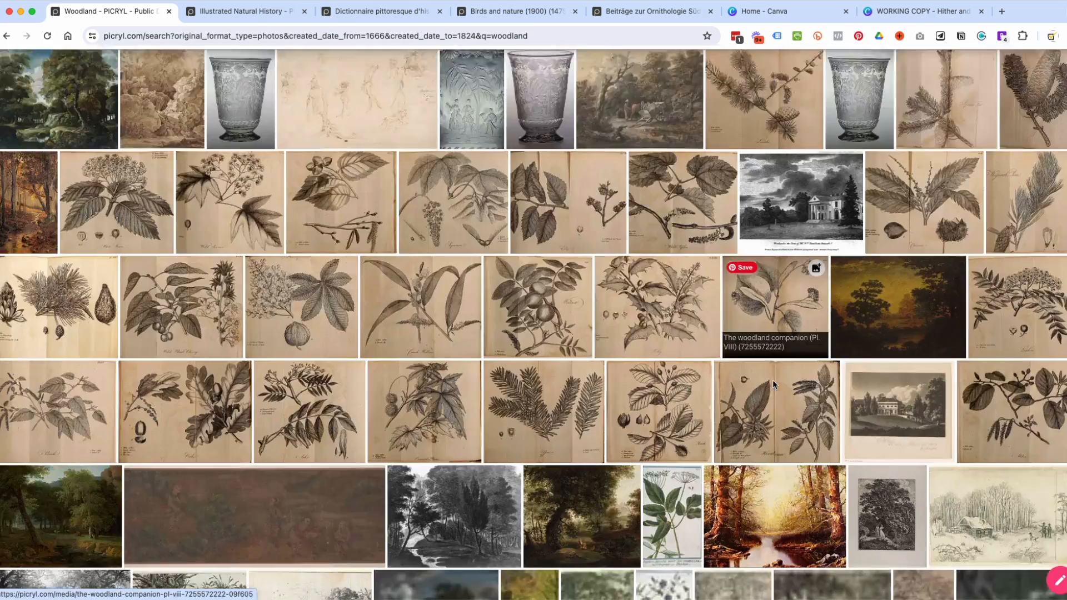
scroll(773, 379, down, 4)
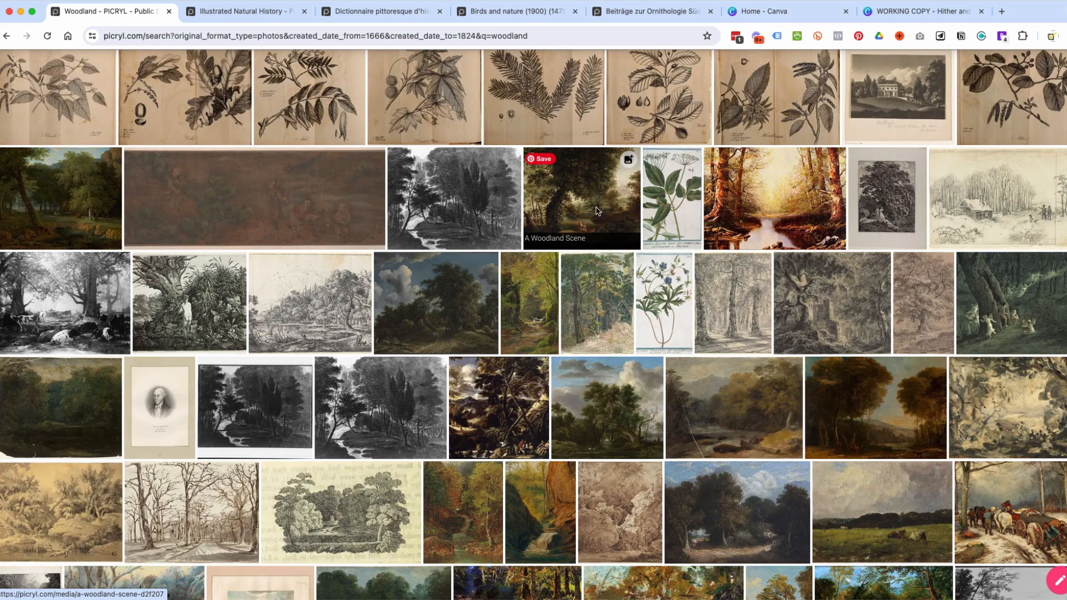
scroll(1035, 322, down, 1)
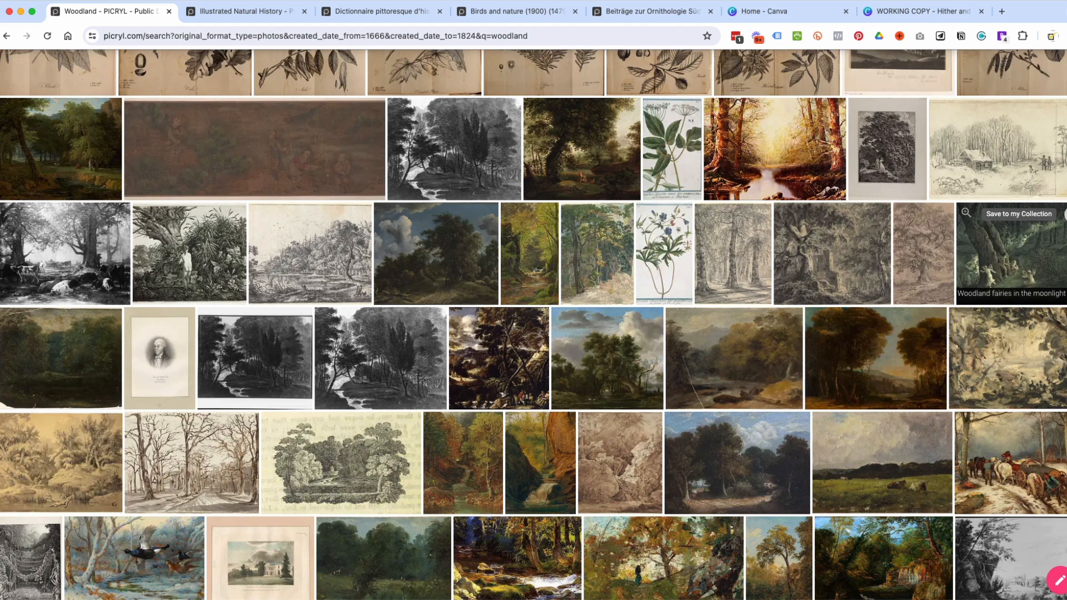
super+click(1010, 262)
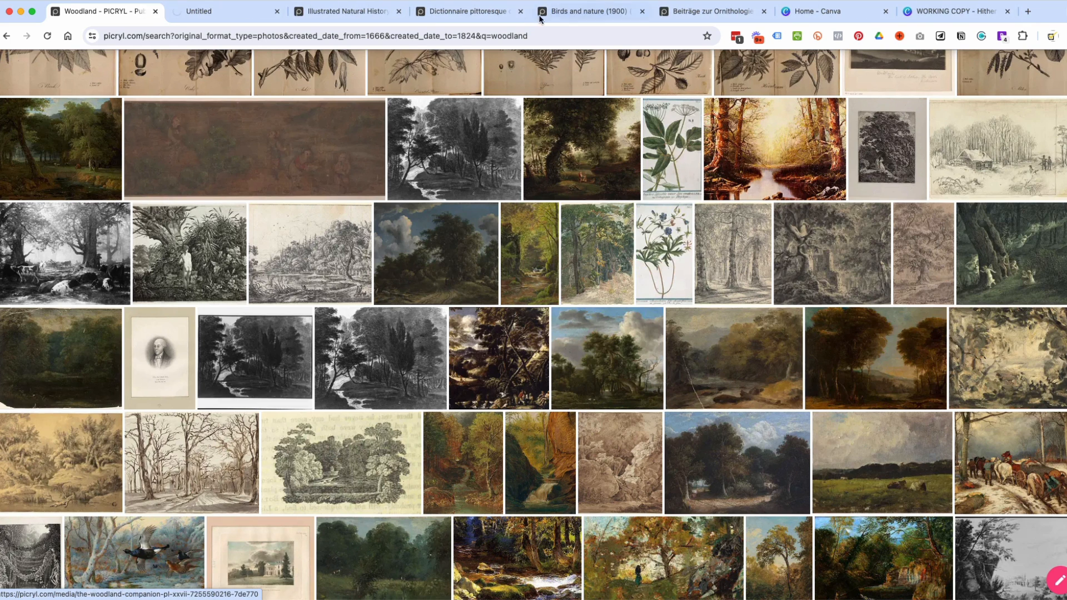
Review the image pages already open in the other tabs, from Illustrated Natural History to Woodland fairies in the moonlight.
click(344, 15)
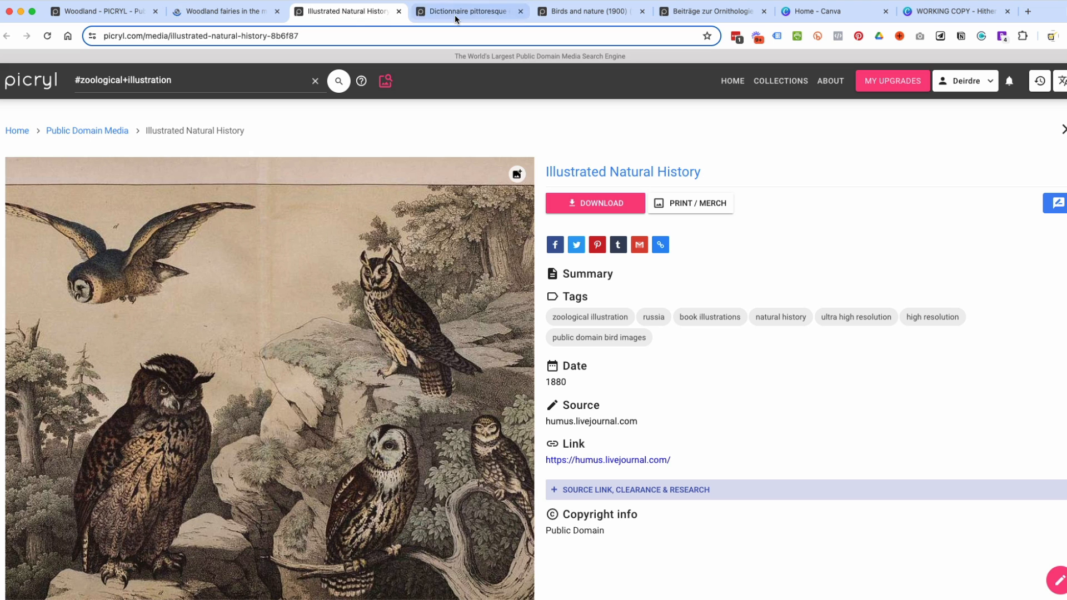
click(454, 15)
click(579, 17)
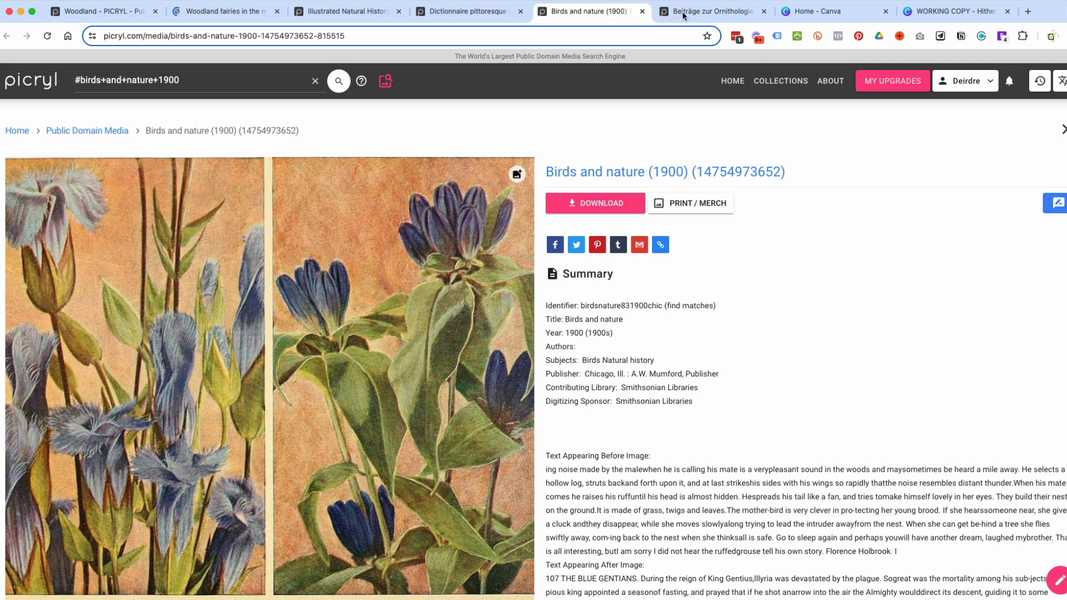
click(712, 9)
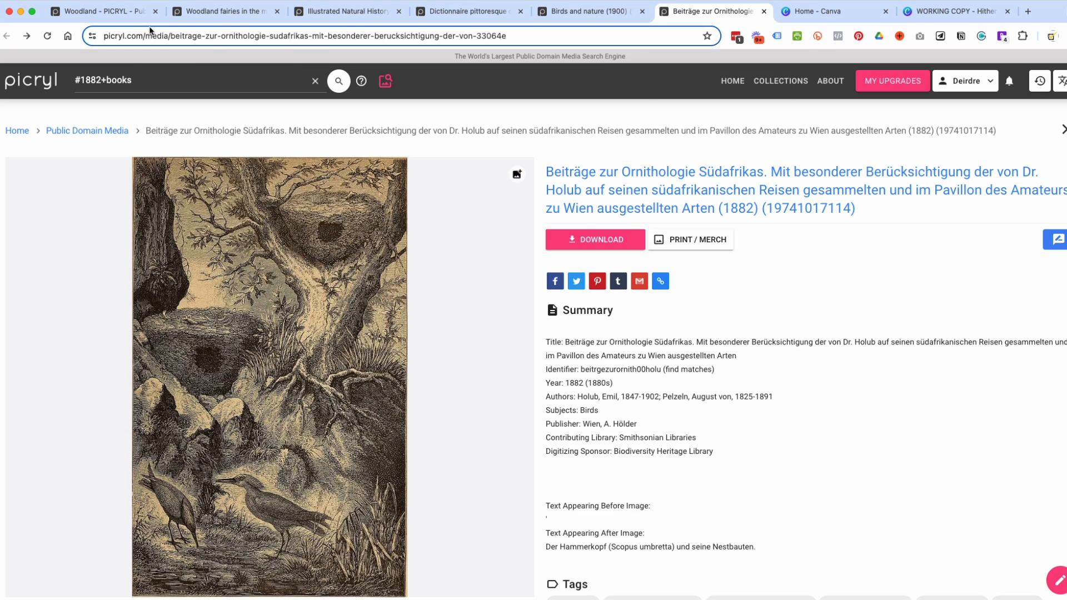
click(212, 19)
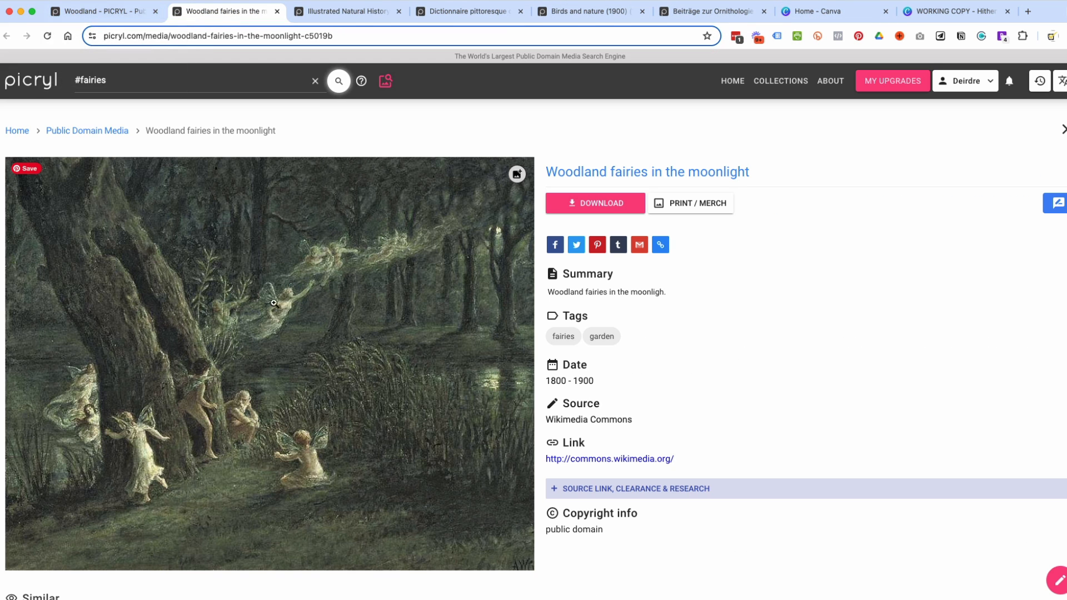
From the woodland results, open Cornelis Gerritsz. Decker's "A Woodland Scene" and the "Woodland with a Pond" tapestry in new tabs.
click(79, 14)
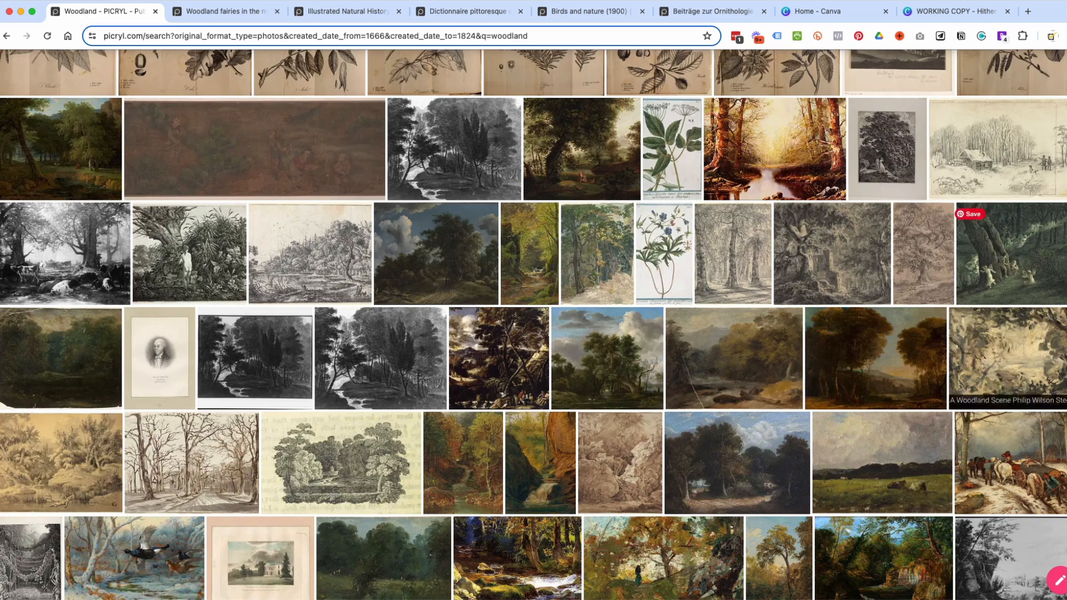
scroll(999, 424, down, 1)
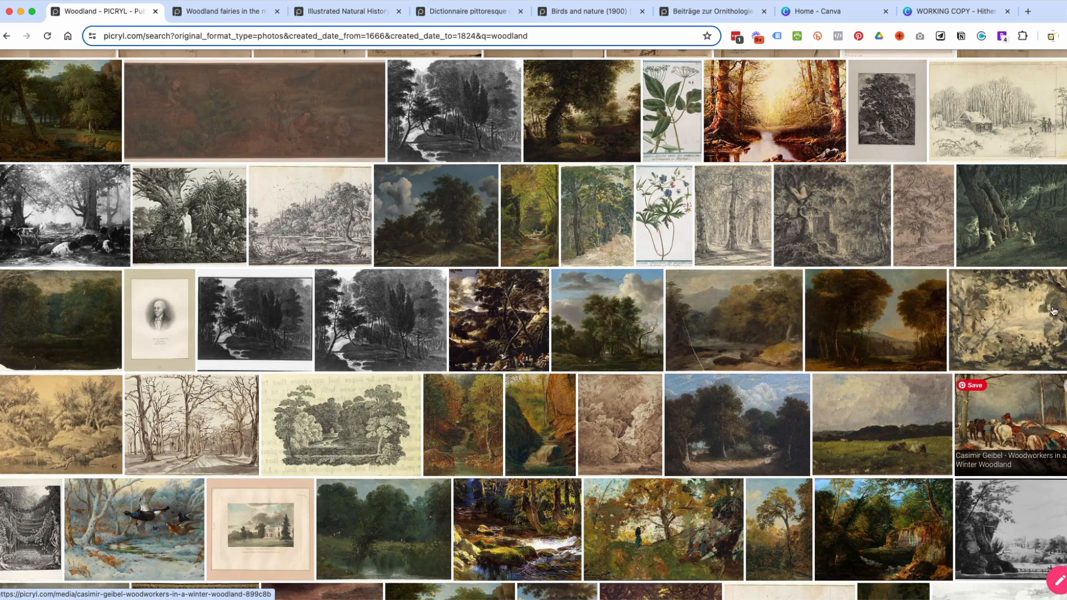
scroll(148, 133, up, 1)
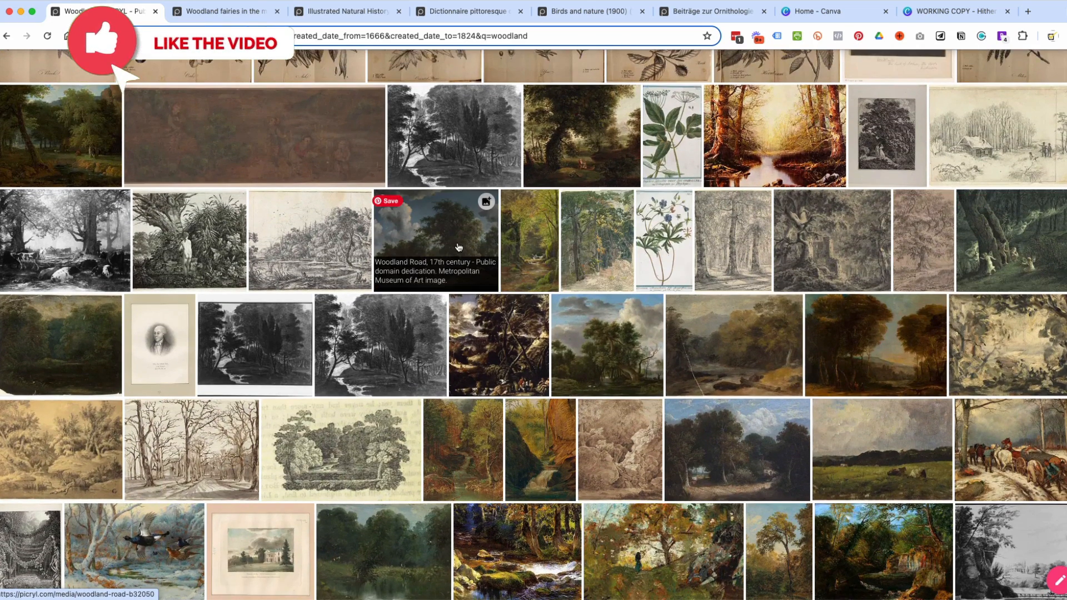
scroll(493, 214, down, 5)
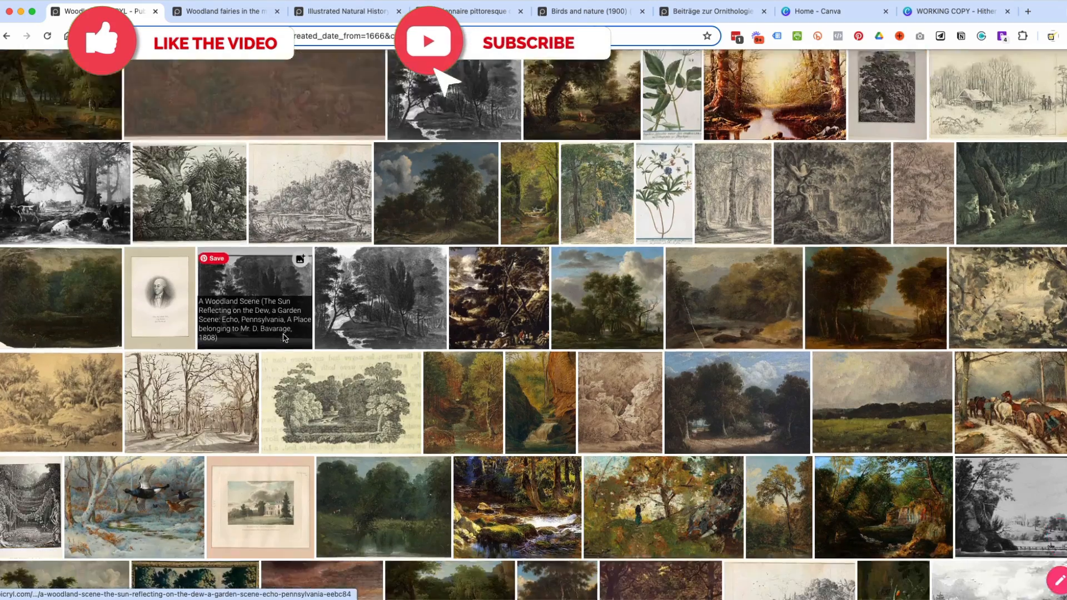
scroll(492, 214, down, 1)
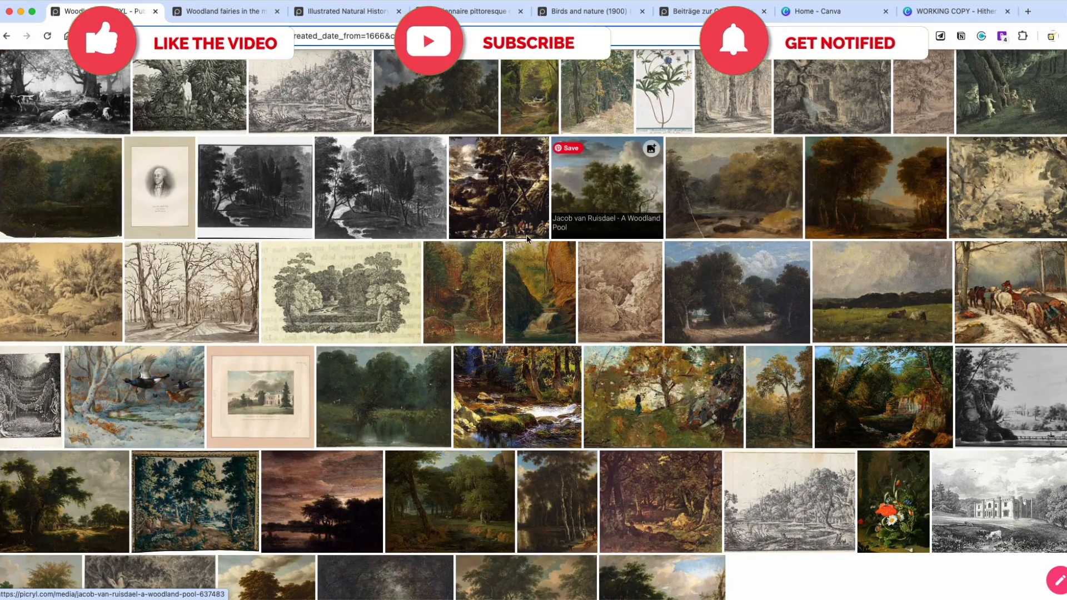
scroll(601, 289, up, 1)
scroll(603, 287, up, 3)
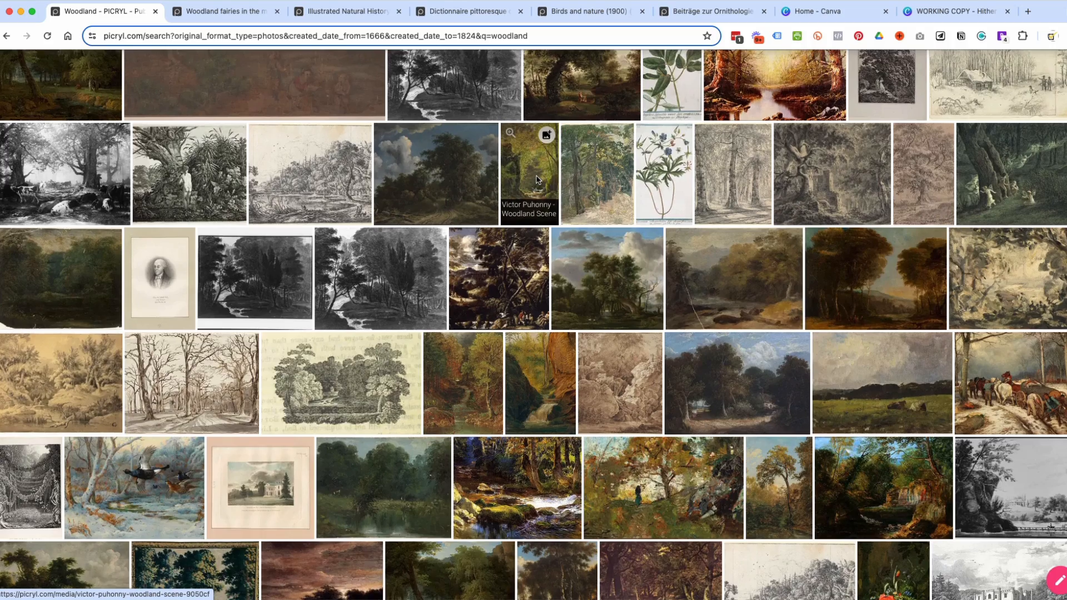
scroll(538, 179, up, 5)
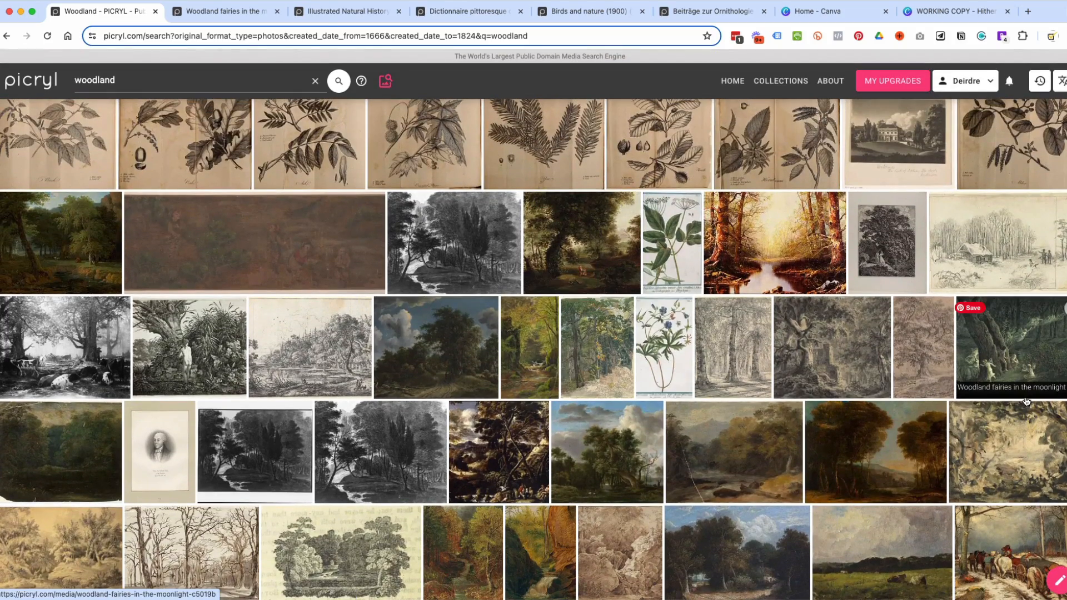
scroll(1025, 395, down, 10)
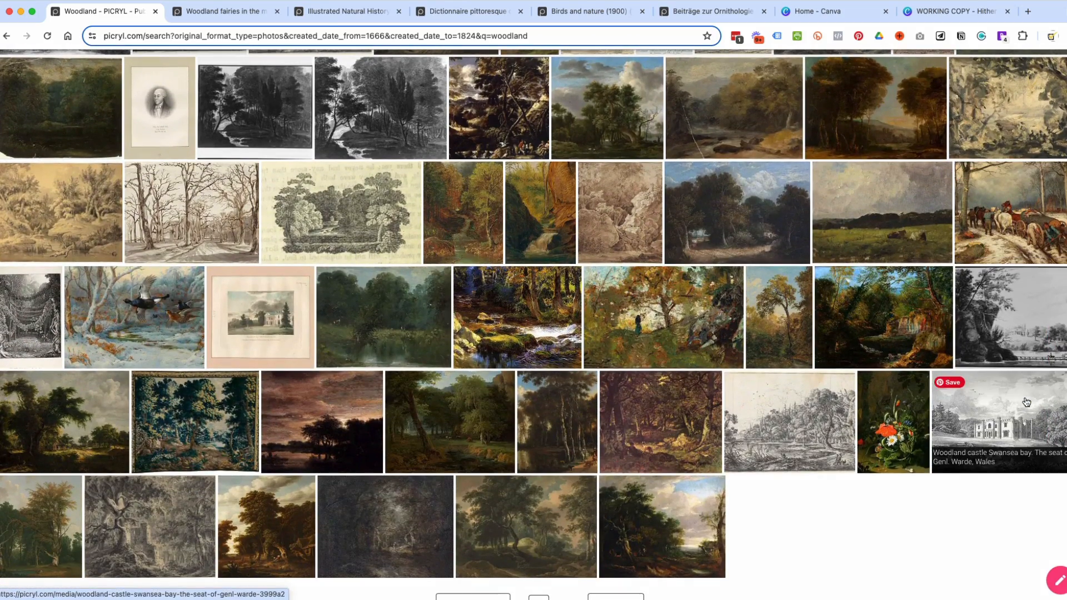
super+click(268, 510)
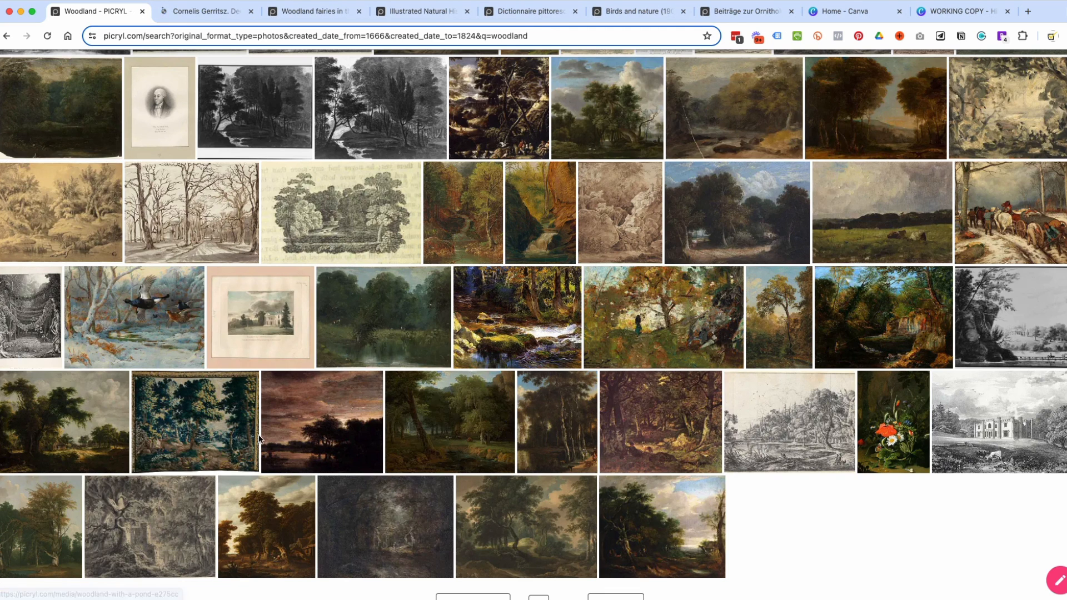
super+click(204, 406)
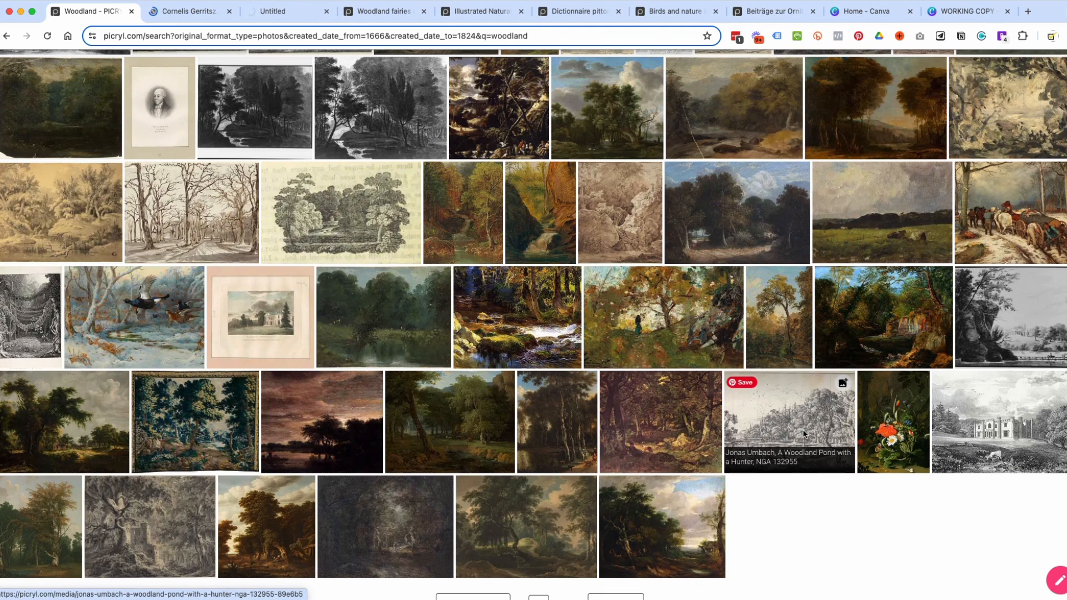
Go to page 2 of the woodland results and narrow them to the "high resolution" tag.
scroll(794, 435, up, 2)
scroll(804, 435, down, 10)
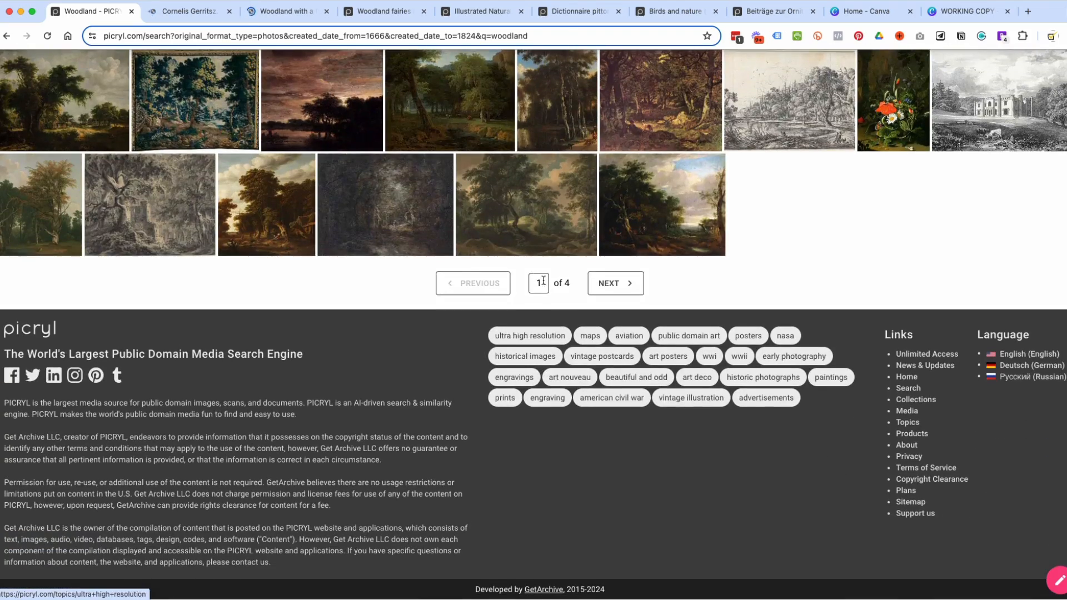
click(611, 284)
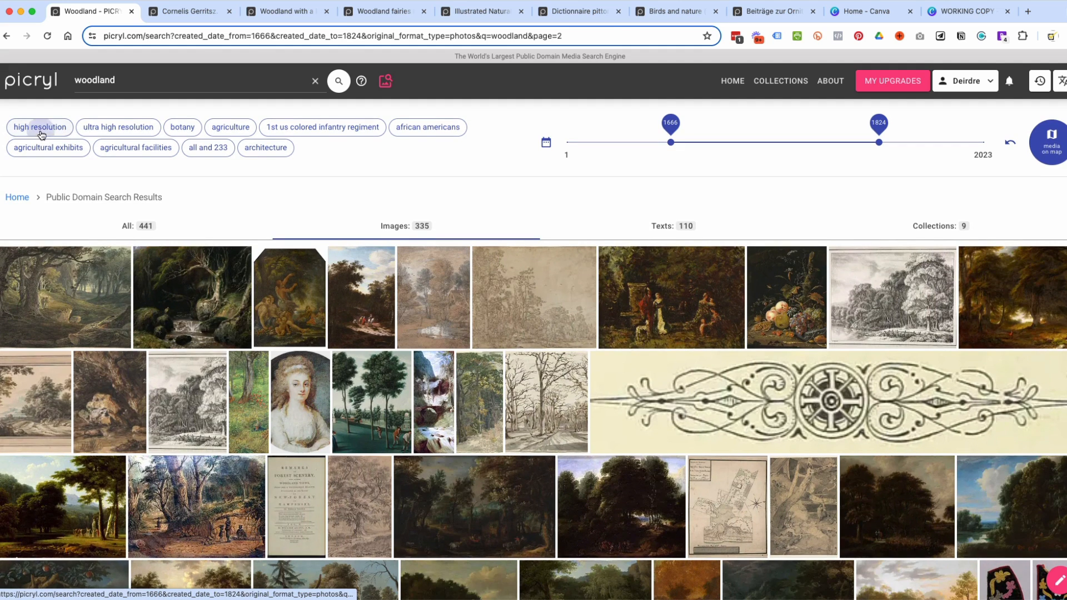
click(41, 127)
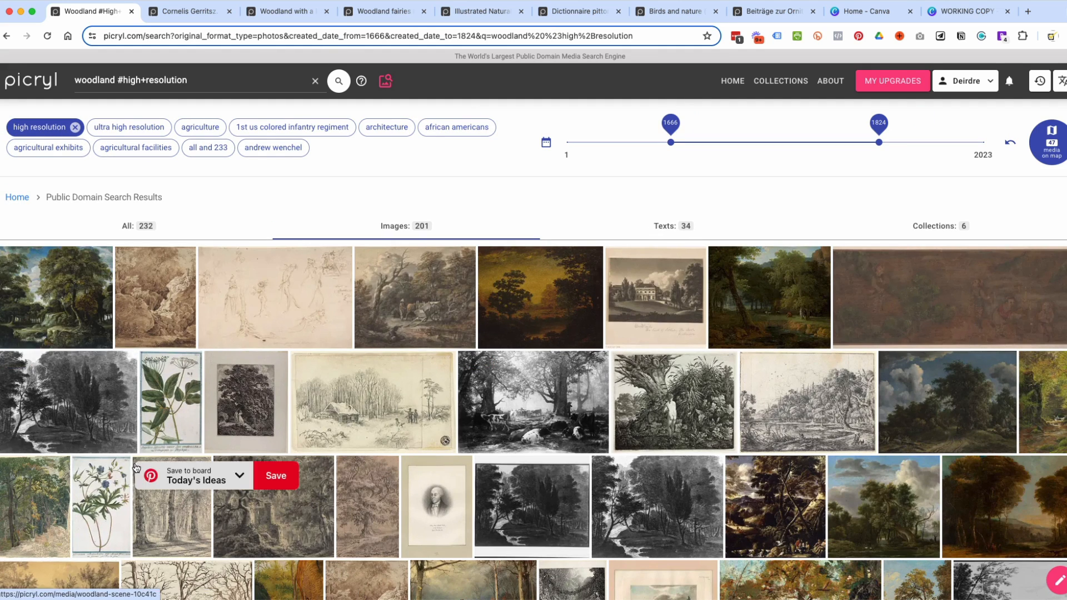
Open the first woodland painting, Woodland Vista, Woodland Scene with Nymphs and a Herm, and Jacob van Ruisdael's A Woodland Pool in new tabs.
super+click(49, 295)
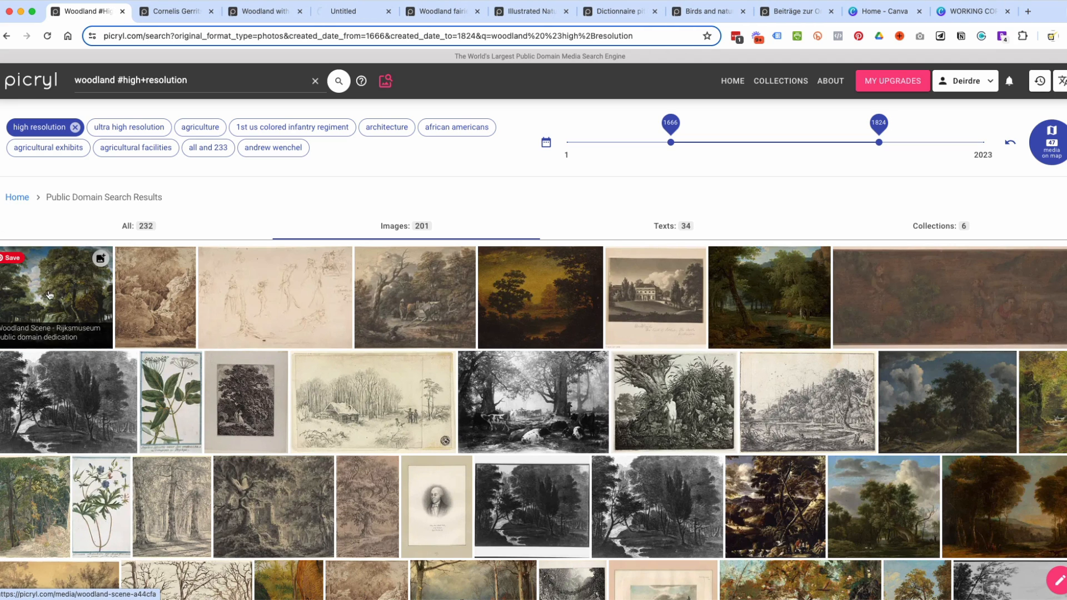
super+click(562, 303)
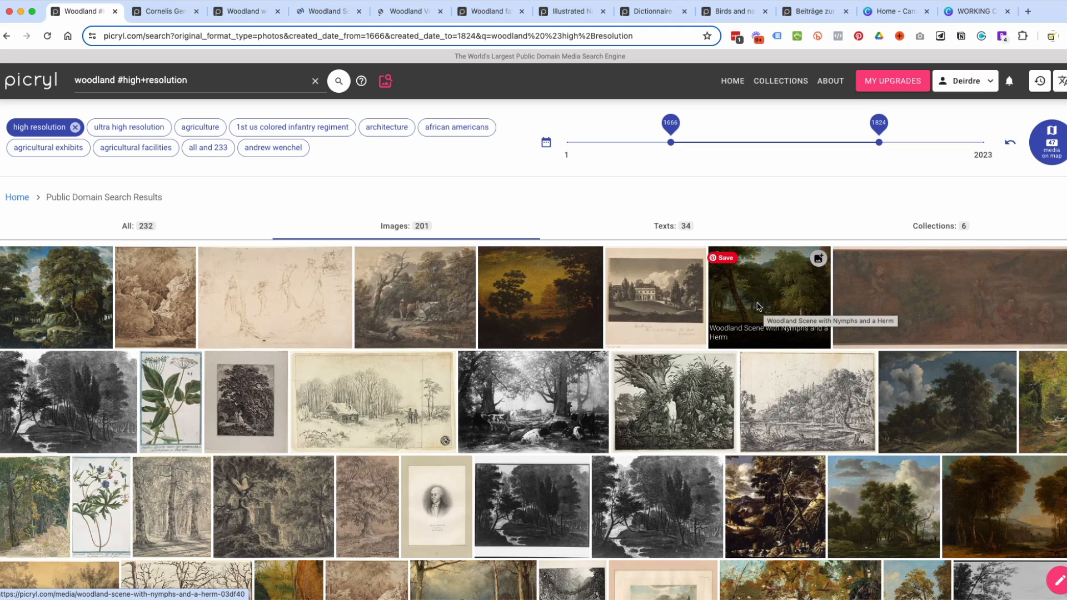
super+click(759, 307)
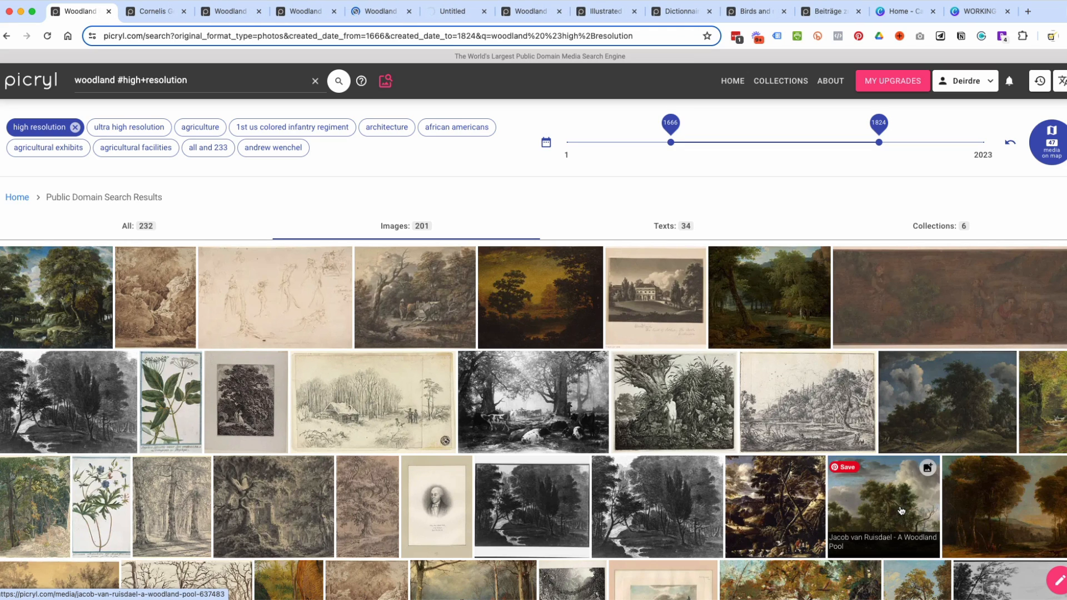
super+click(870, 514)
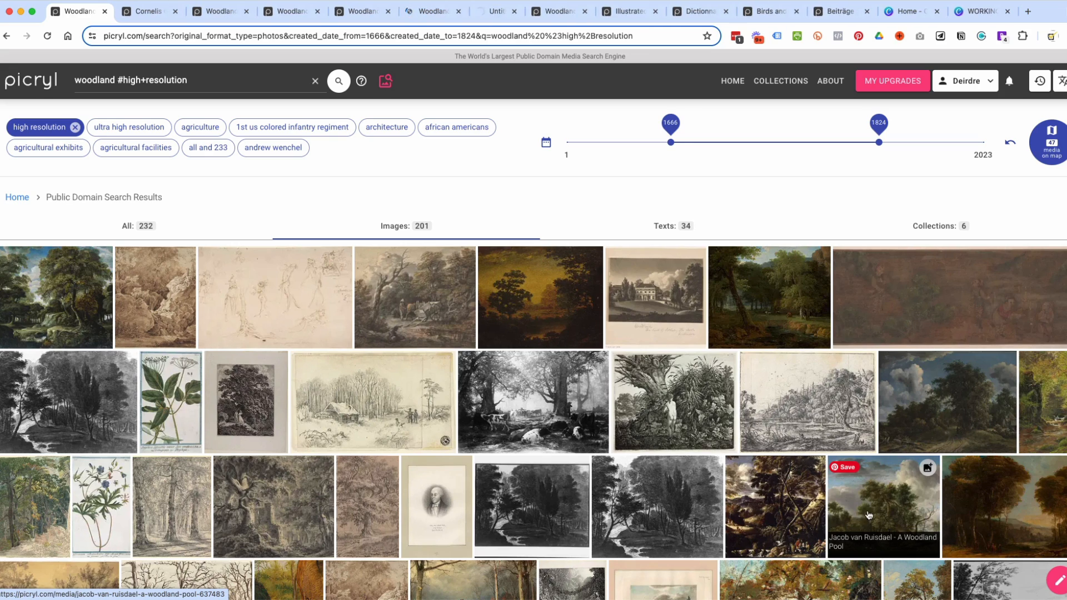
Open both versions of Reinhart's winter Rosenthal path, Payne's Travellers in a Woodland Glade and the dark forest stream painting beside it in new tabs.
scroll(1013, 502, down, 7)
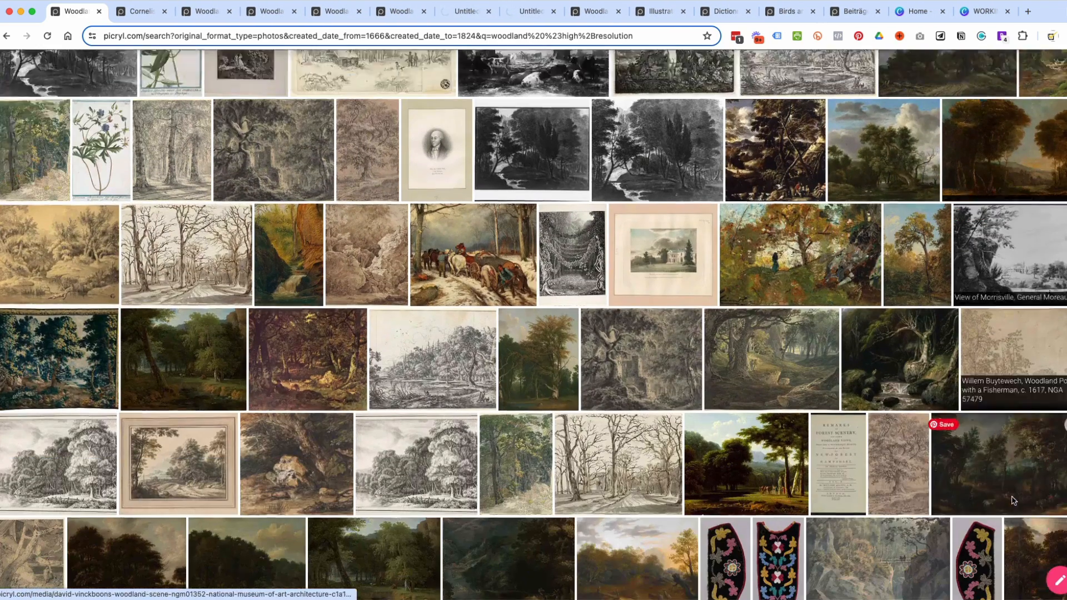
super+click(172, 236)
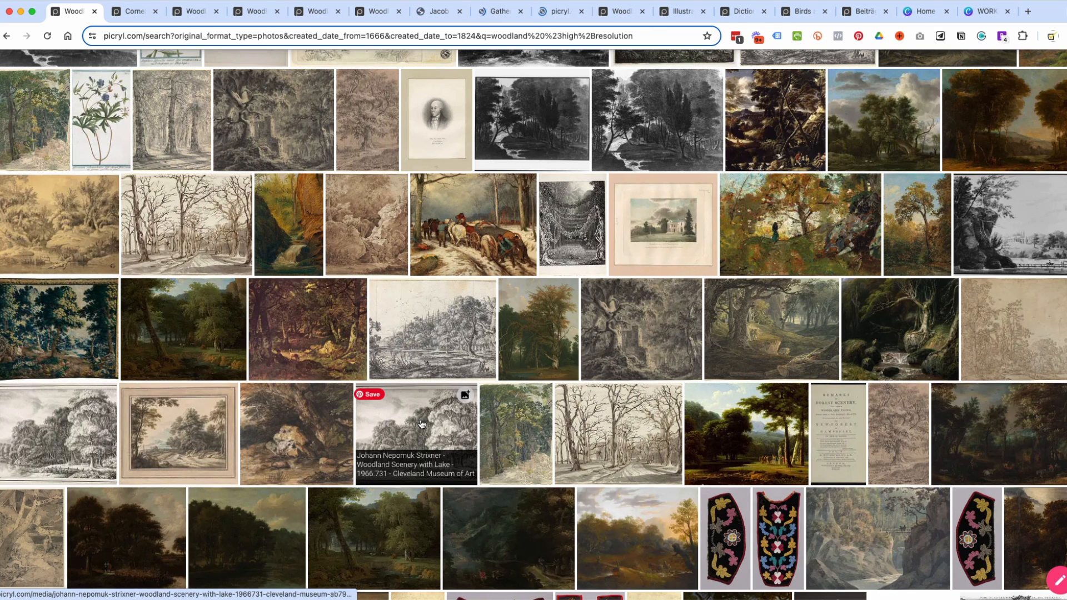
super+click(624, 428)
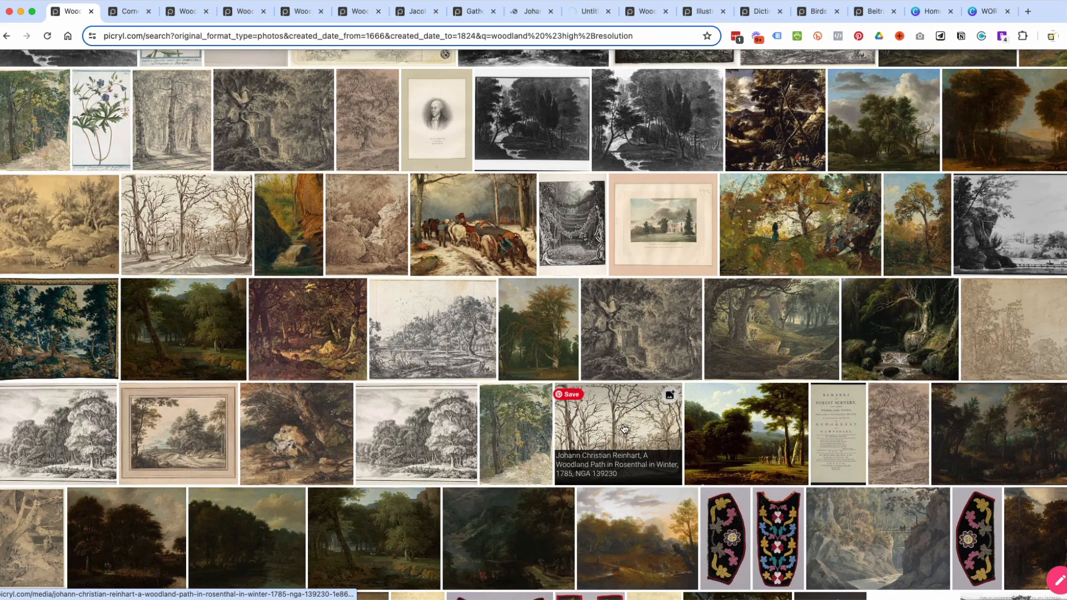
super+click(747, 322)
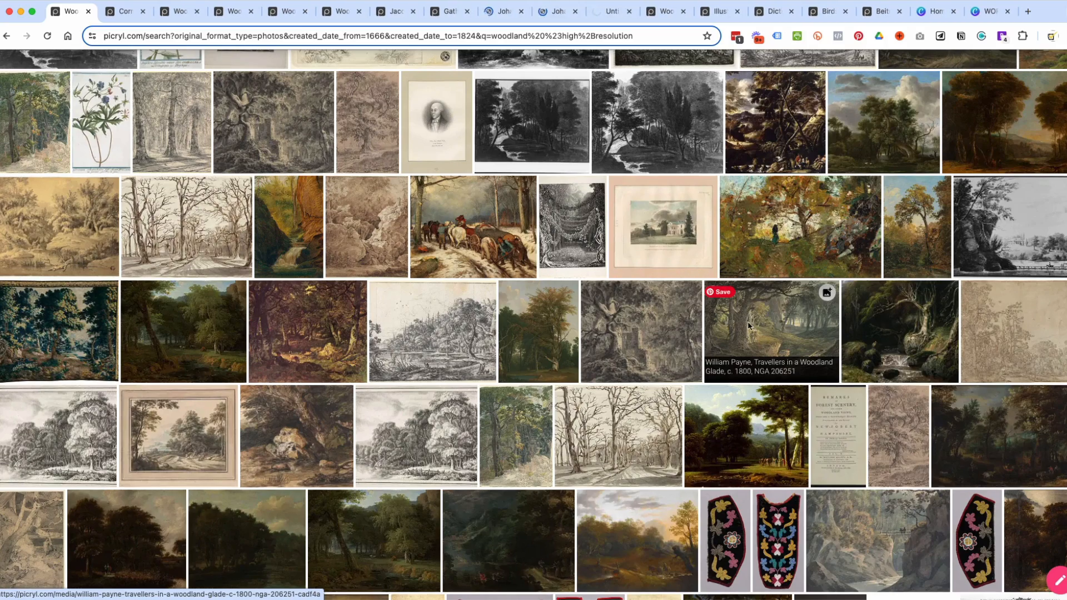
super+click(881, 330)
Look through the remaining high-resolution woodland images and continue to page 2 of the results.
scroll(310, 299, down, 5)
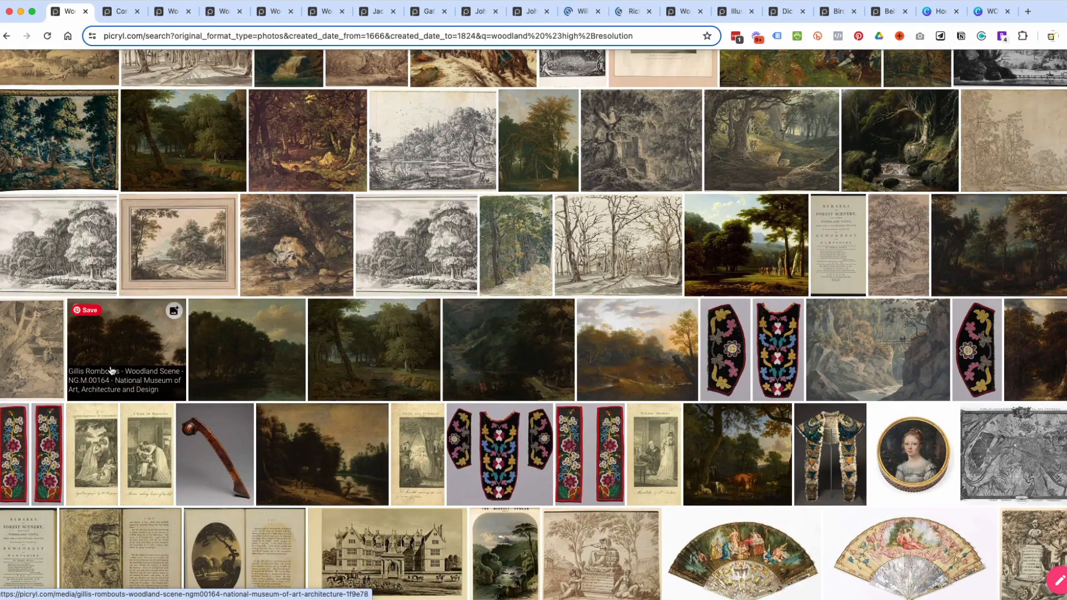
scroll(111, 372, down, 3)
scroll(110, 371, down, 5)
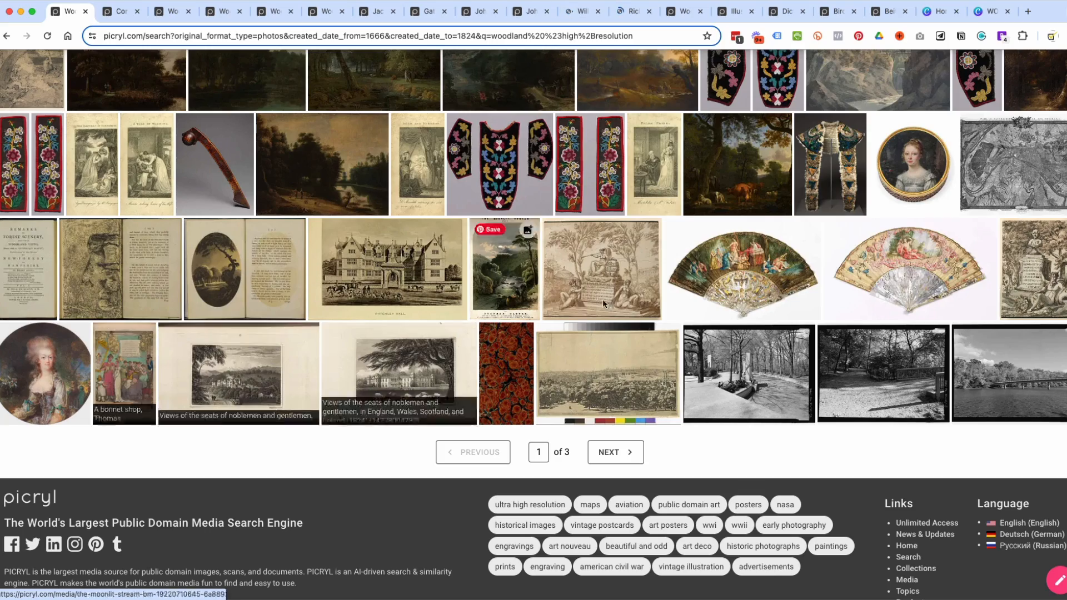
scroll(609, 303, up, 7)
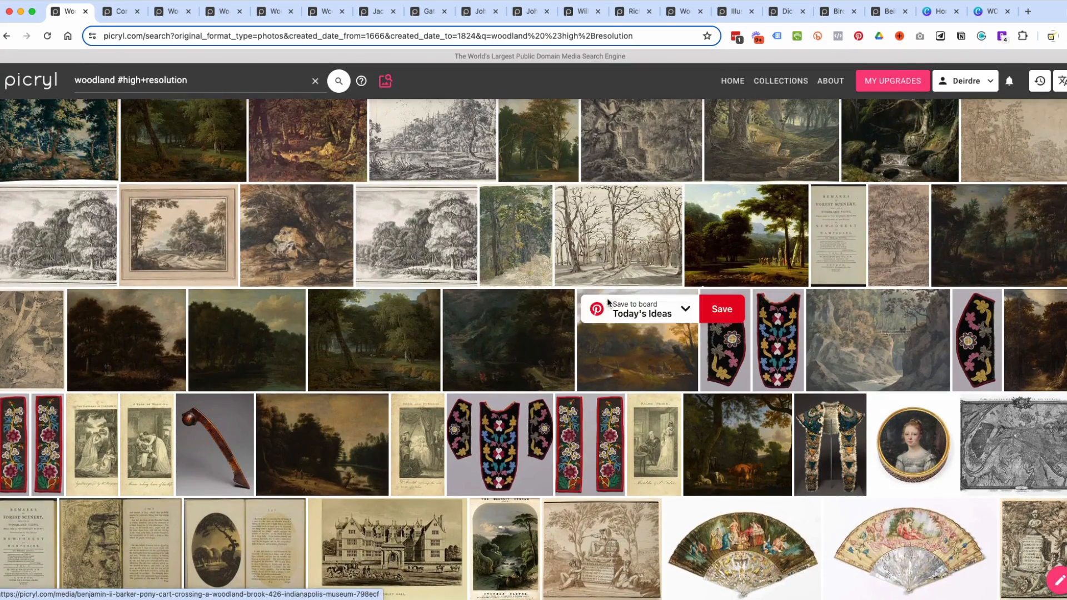
scroll(786, 339, down, 7)
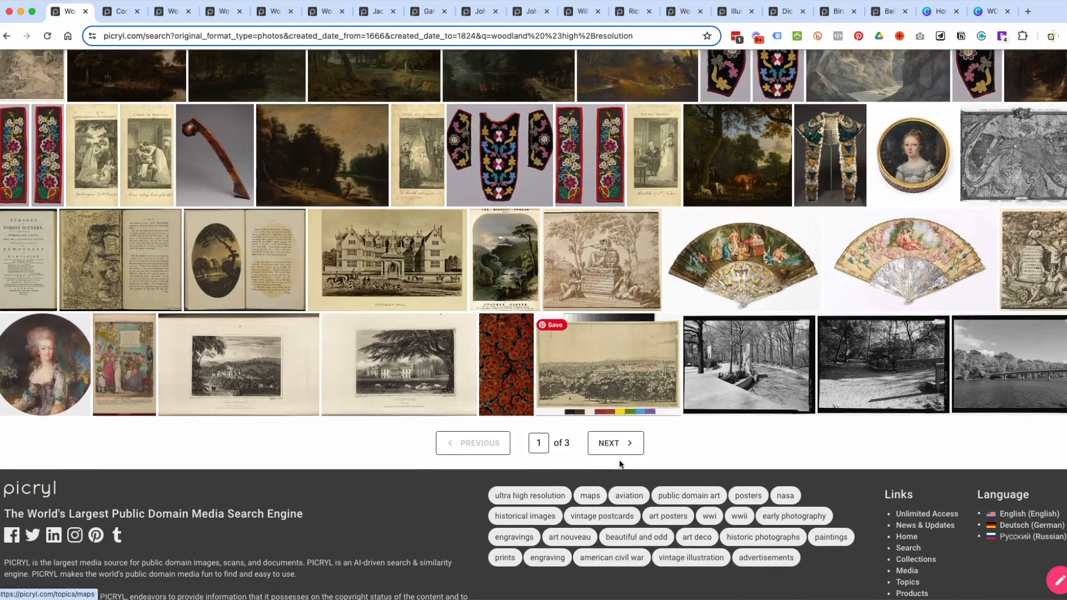
click(619, 447)
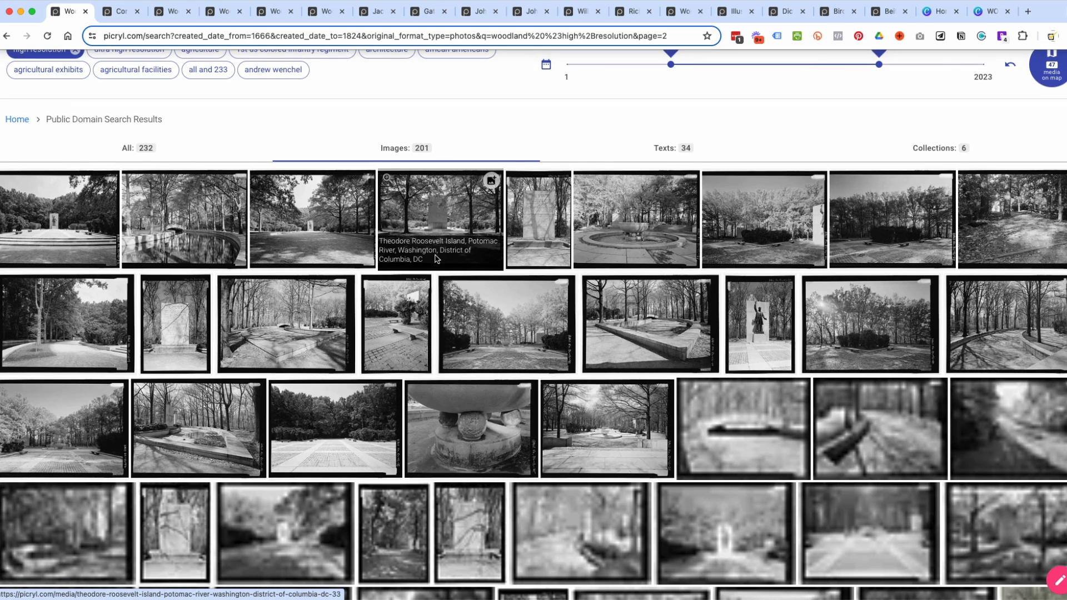
scroll(939, 172, up, 3)
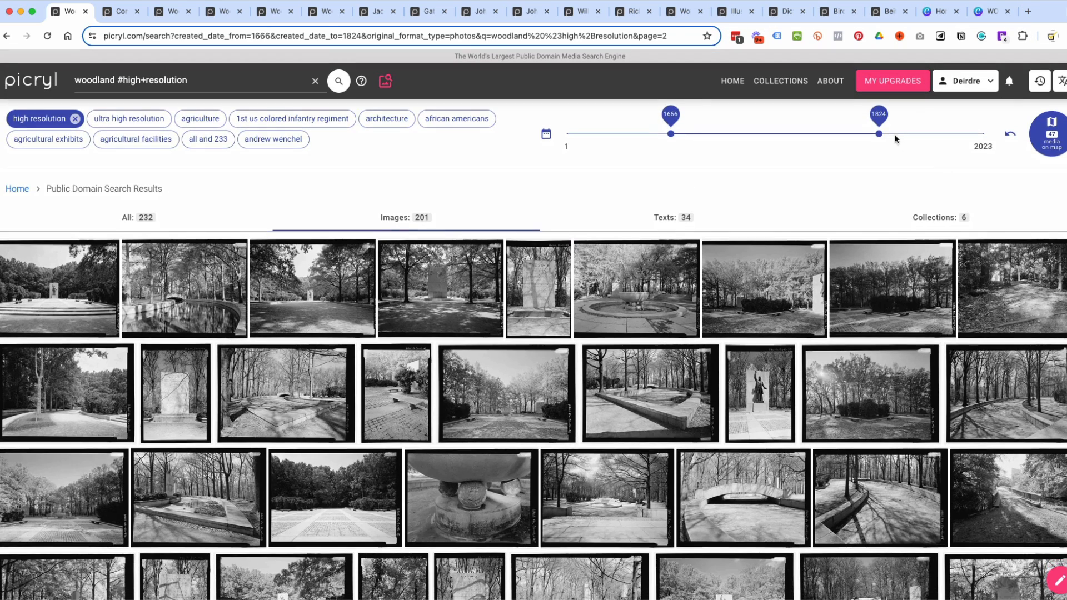
Set the end of the date range to 1813 and look through the high-resolution woodland images.
click(864, 139)
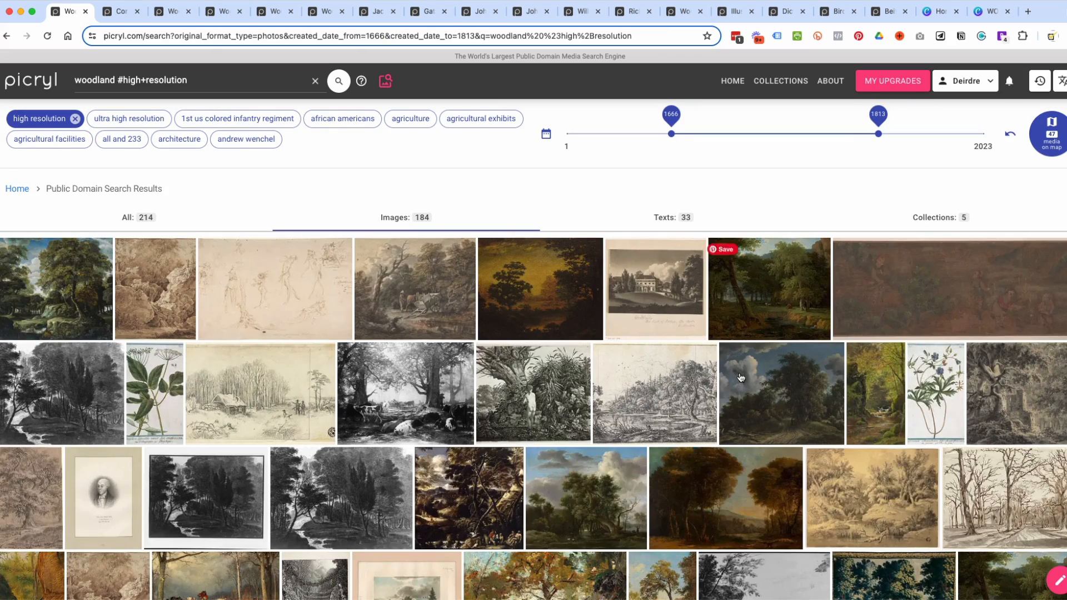
scroll(735, 395, down, 10)
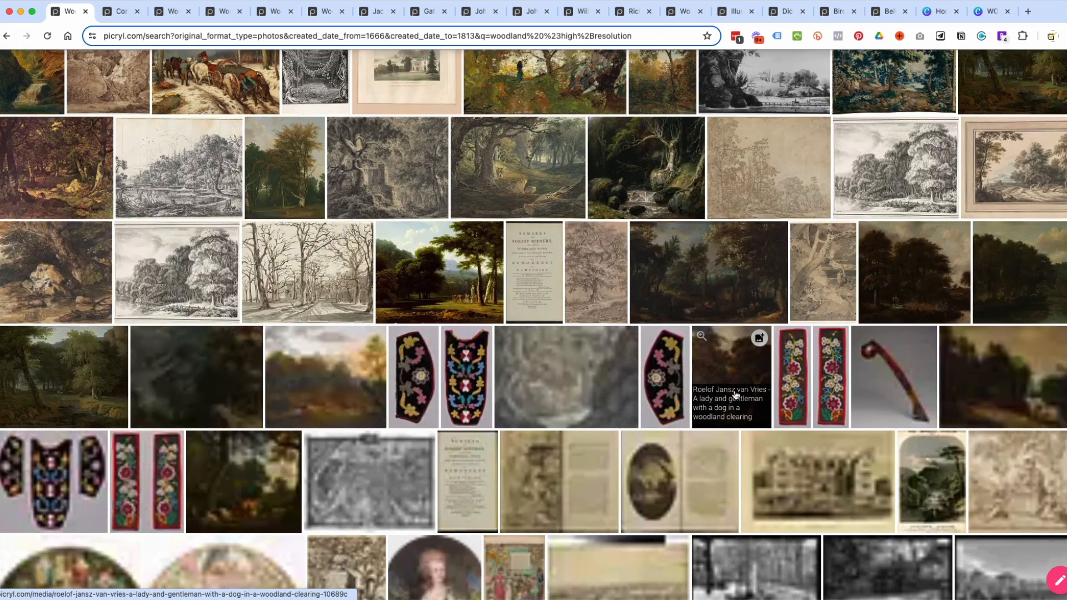
scroll(479, 392, down, 5)
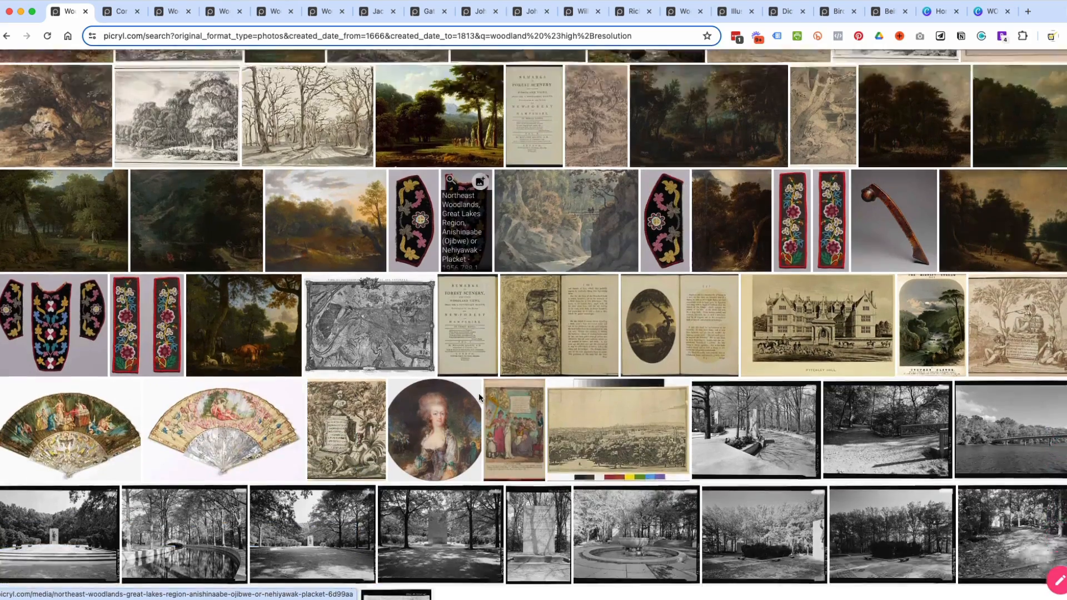
scroll(478, 398, up, 17)
scroll(478, 398, down, 2)
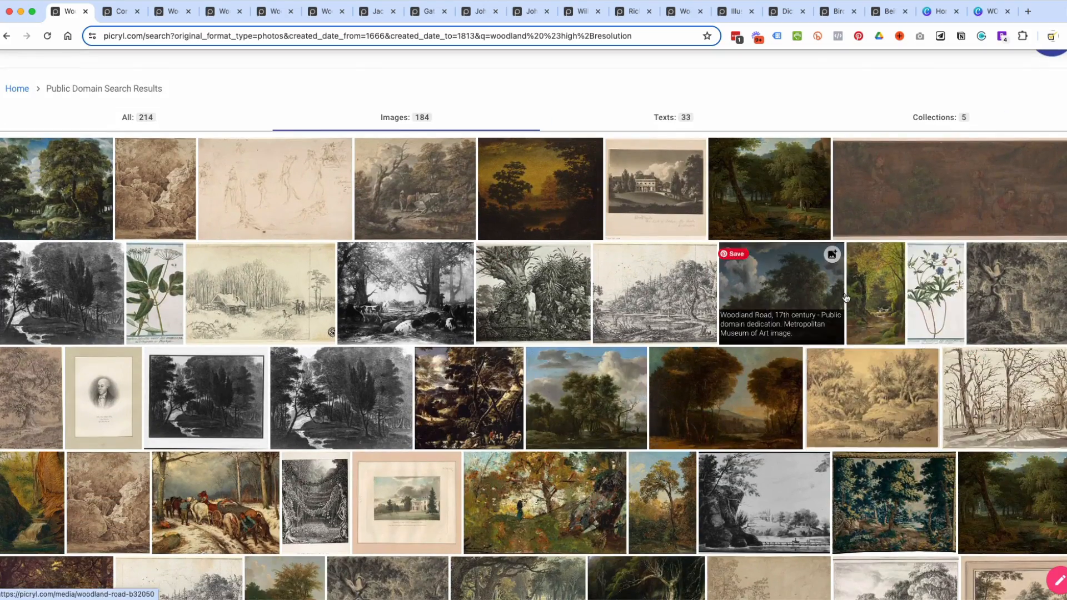
scroll(491, 189, down, 12)
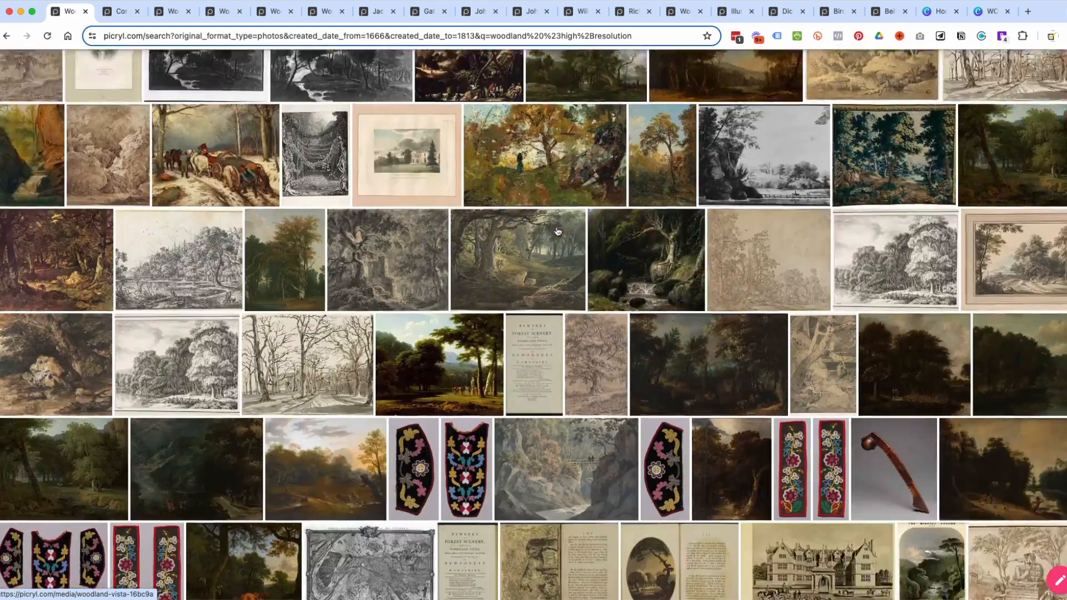
scroll(719, 446, down, 3)
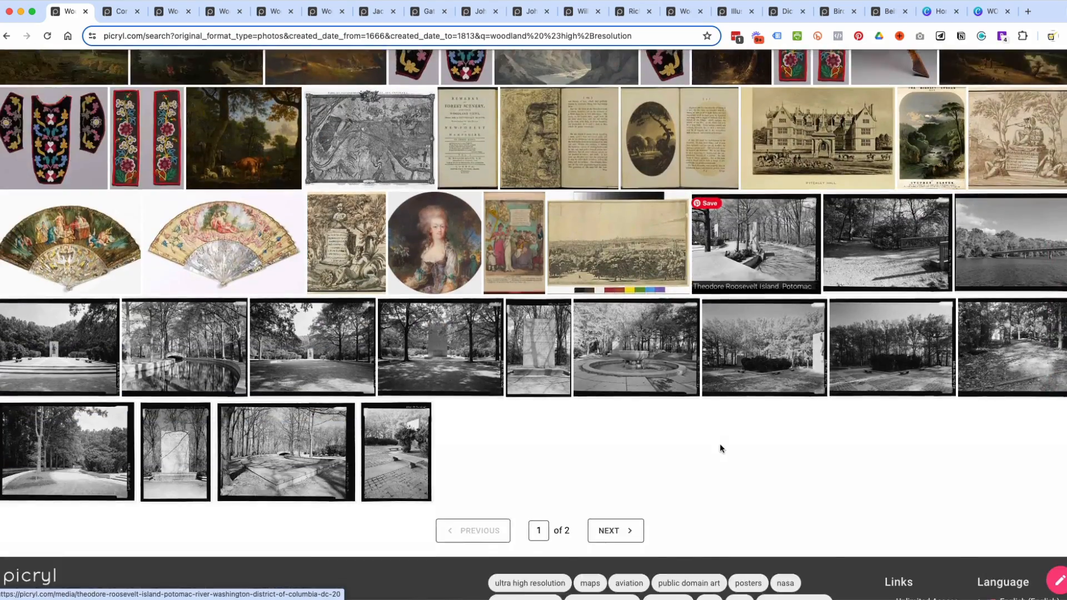
scroll(719, 445, up, 18)
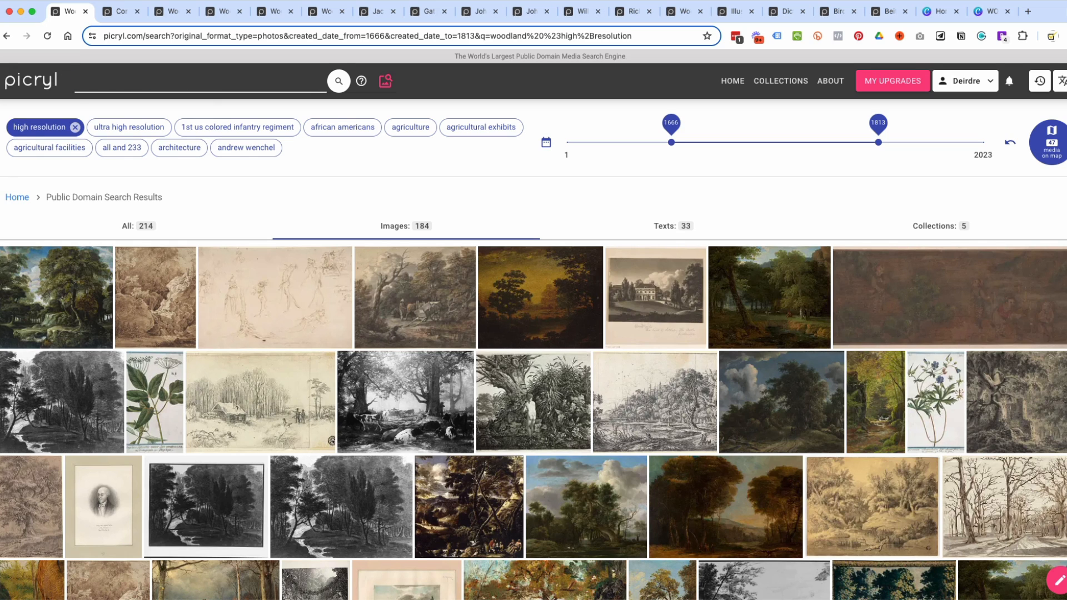
Search for "nature", limit the end of the date range to 1863 and look through the images.
key(Return)
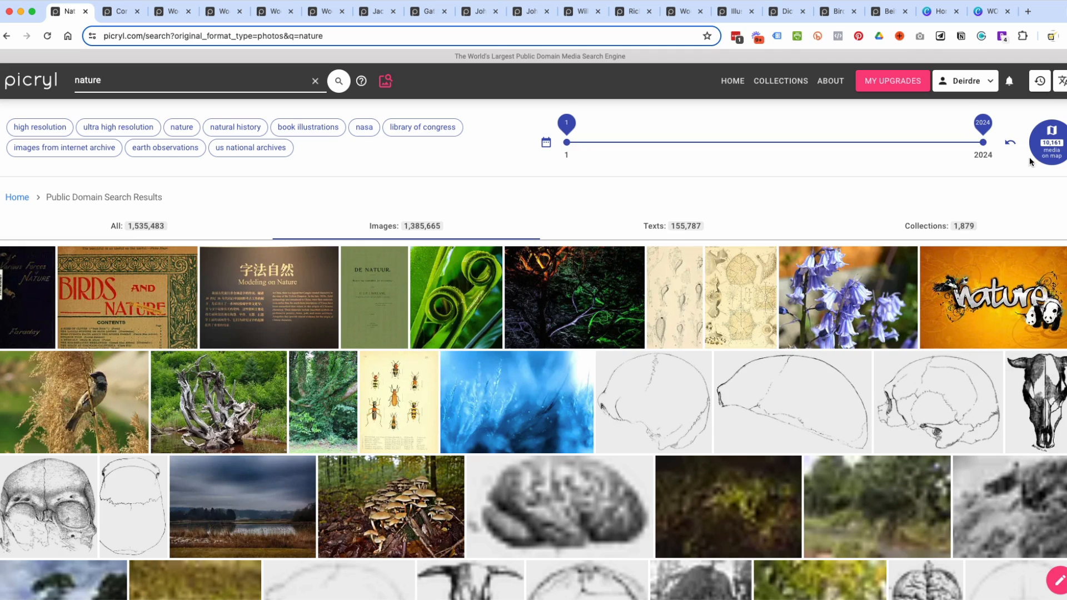
drag(983, 145, 951, 145)
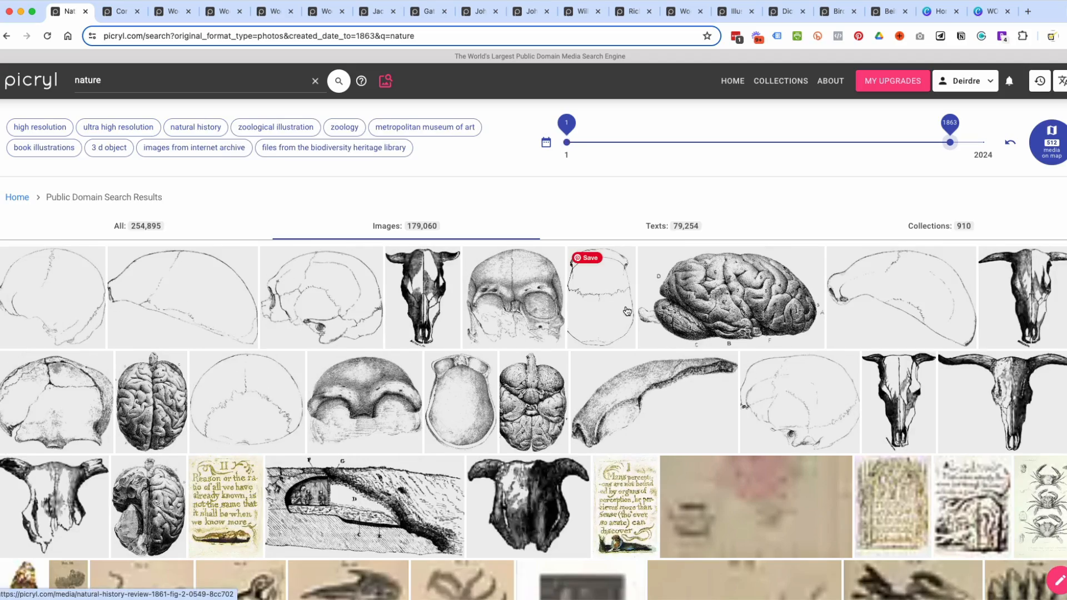
scroll(627, 311, down, 5)
scroll(626, 311, down, 3)
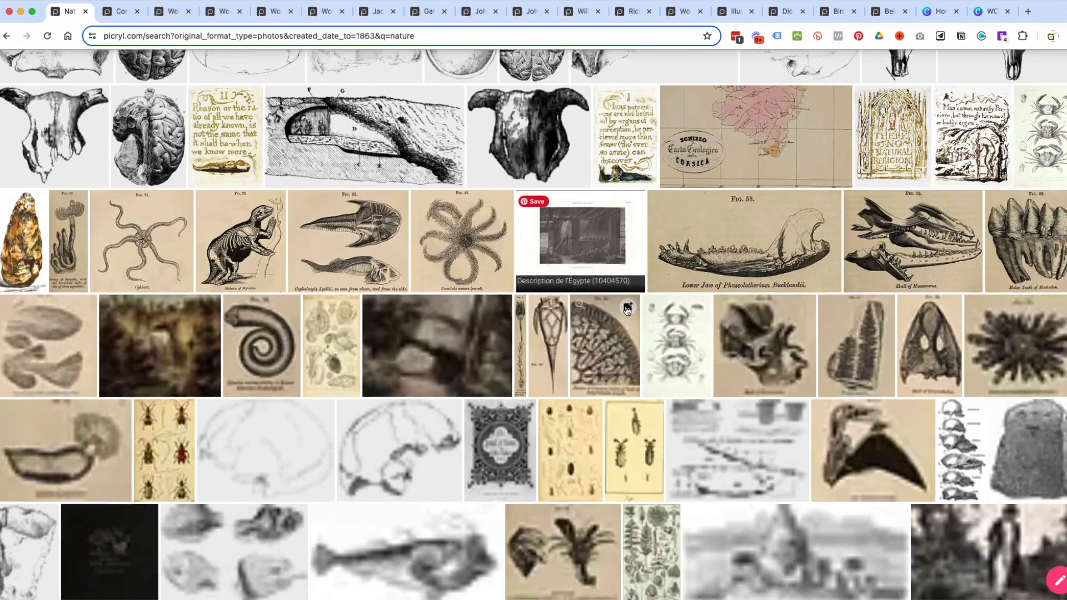
scroll(627, 310, up, 7)
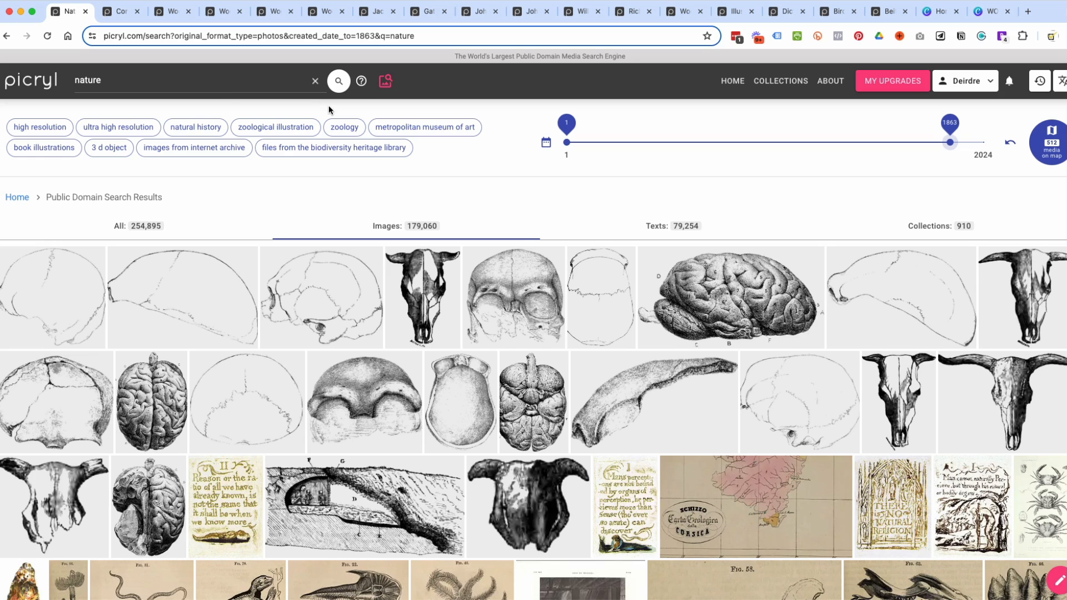
Narrow the nature results to the "book illustrations" tag and look through the first page.
click(39, 147)
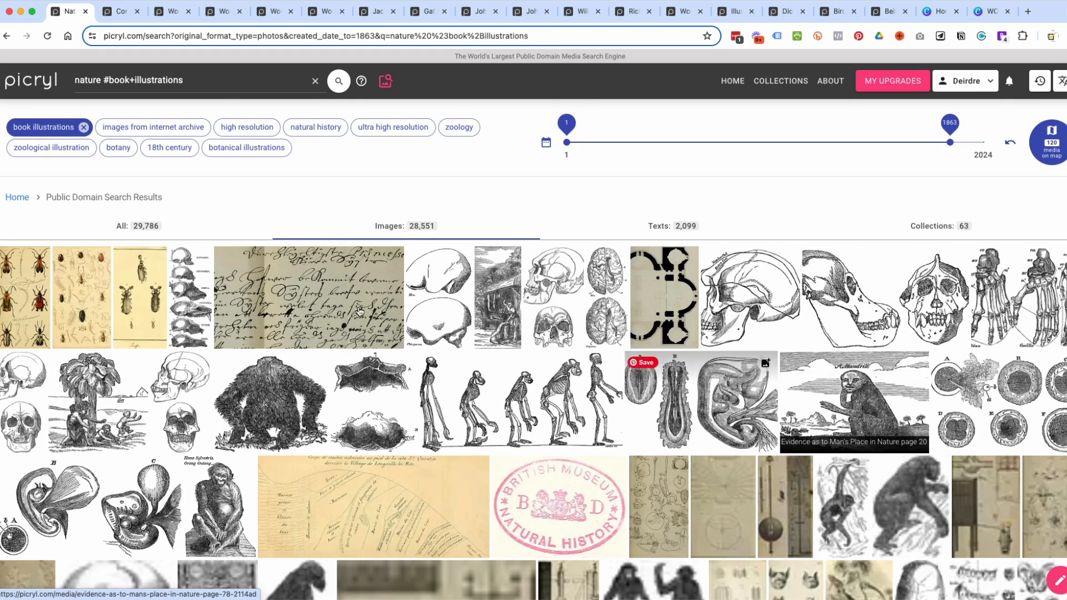
scroll(803, 341, down, 8)
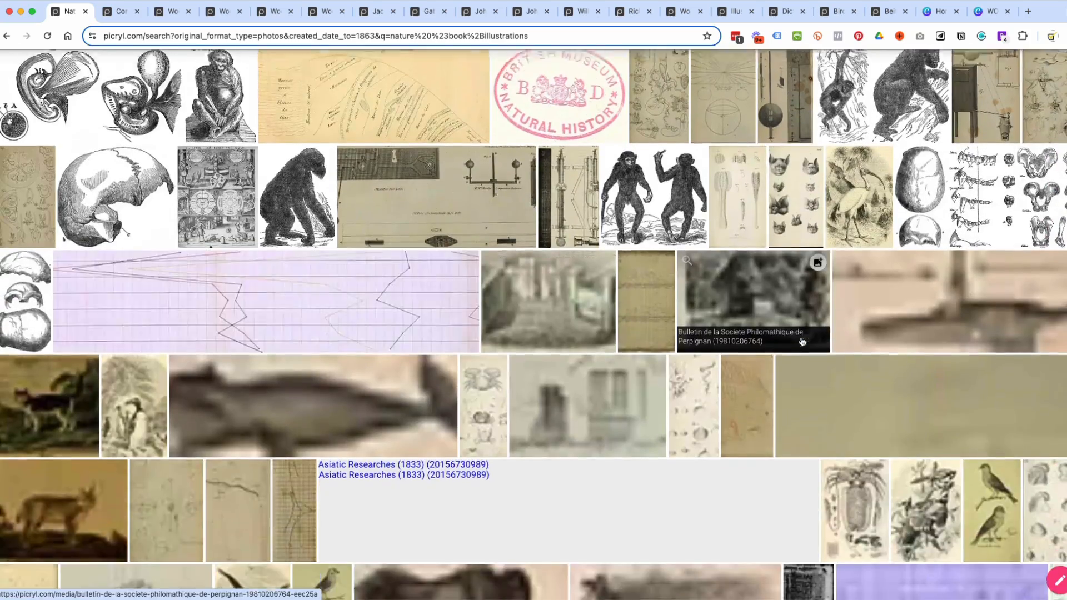
scroll(806, 339, down, 5)
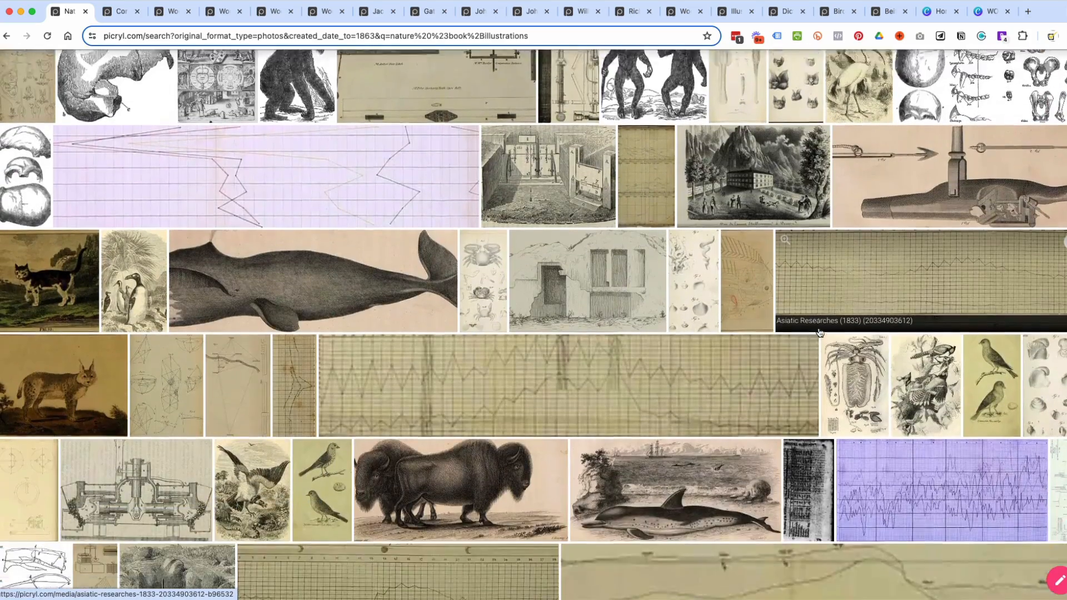
scroll(818, 327, down, 5)
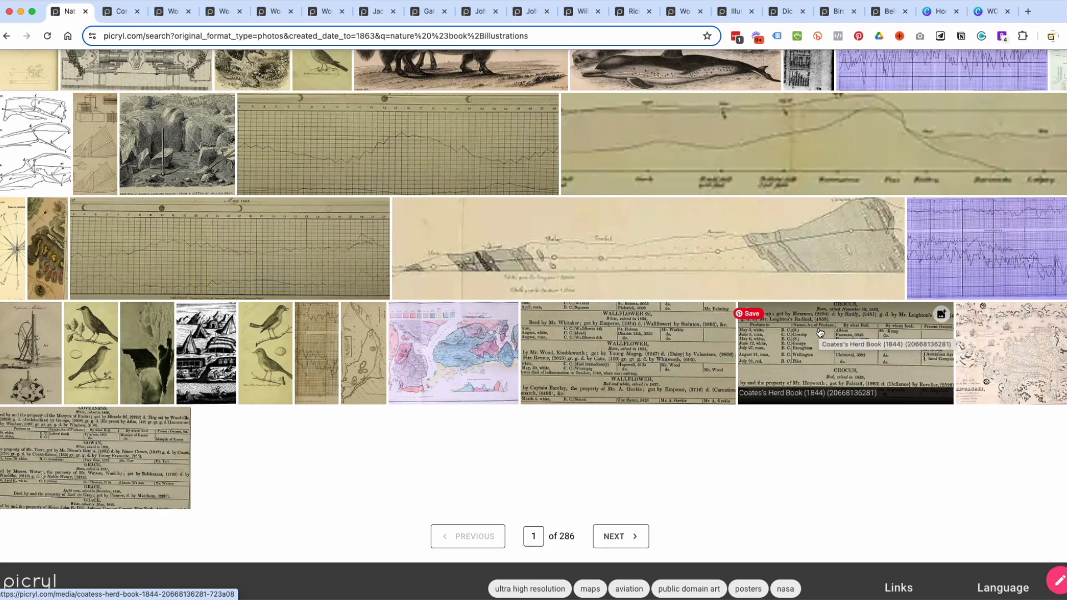
Replace the search word with "owl", keeping the book illustrations tag, and look through the results.
scroll(820, 333, up, 18)
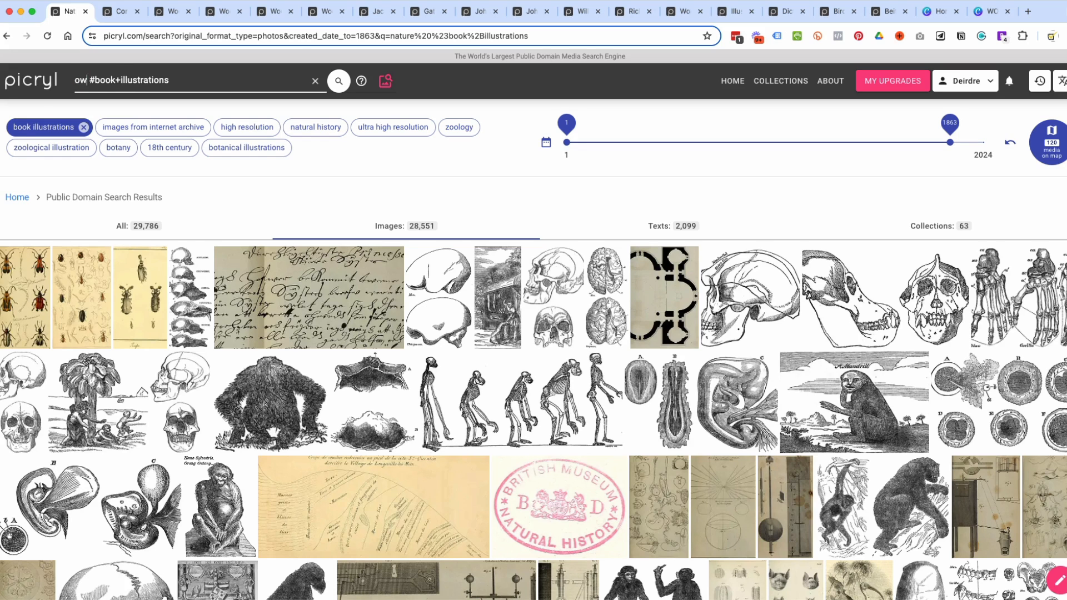
key(Return)
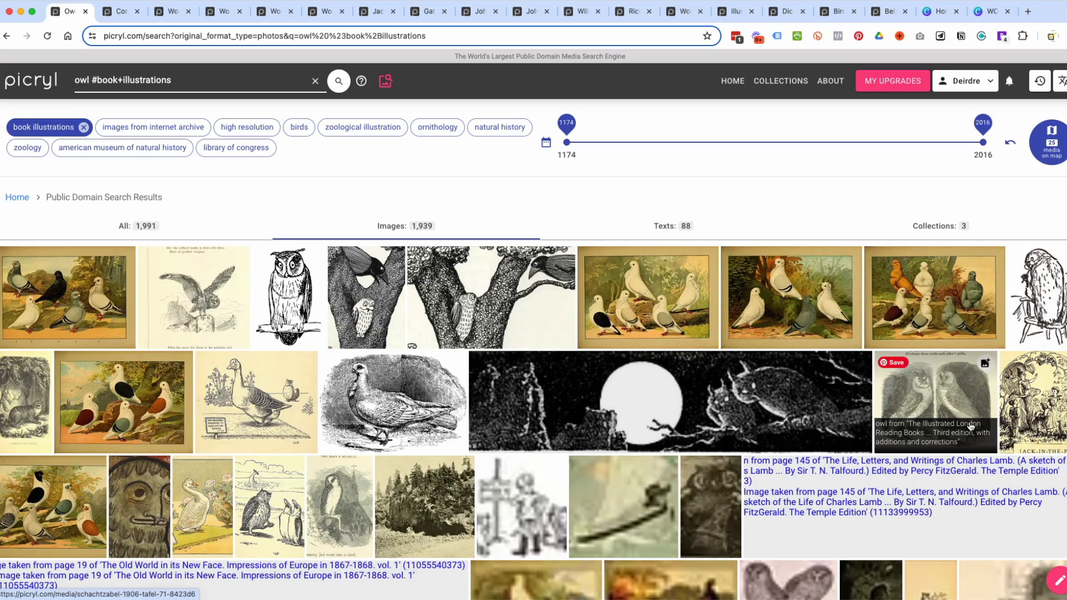
scroll(914, 426, down, 1)
scroll(914, 425, down, 5)
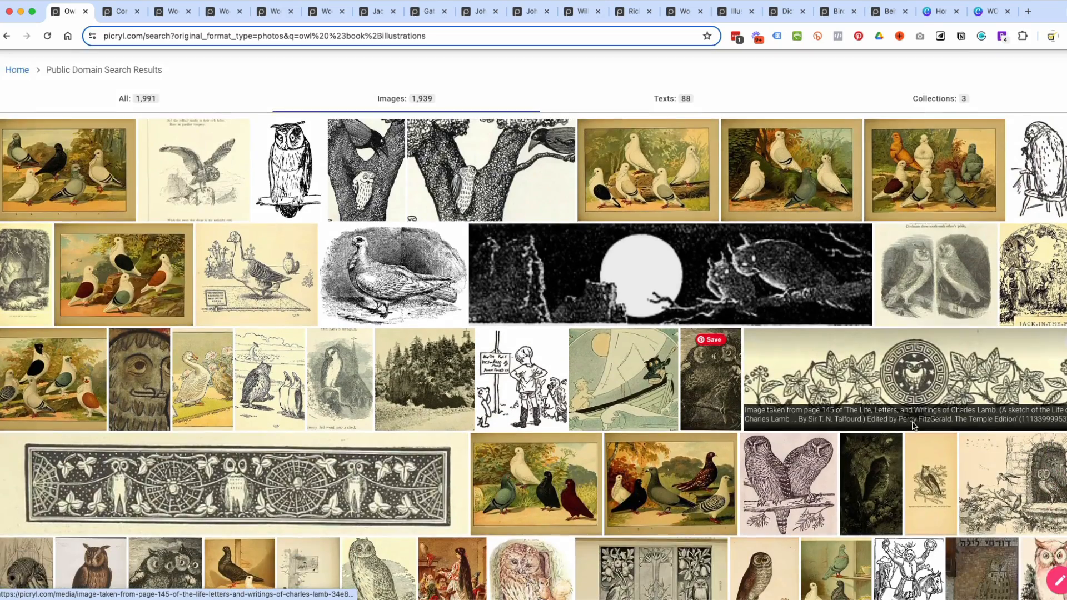
scroll(588, 391, down, 6)
scroll(588, 392, down, 1)
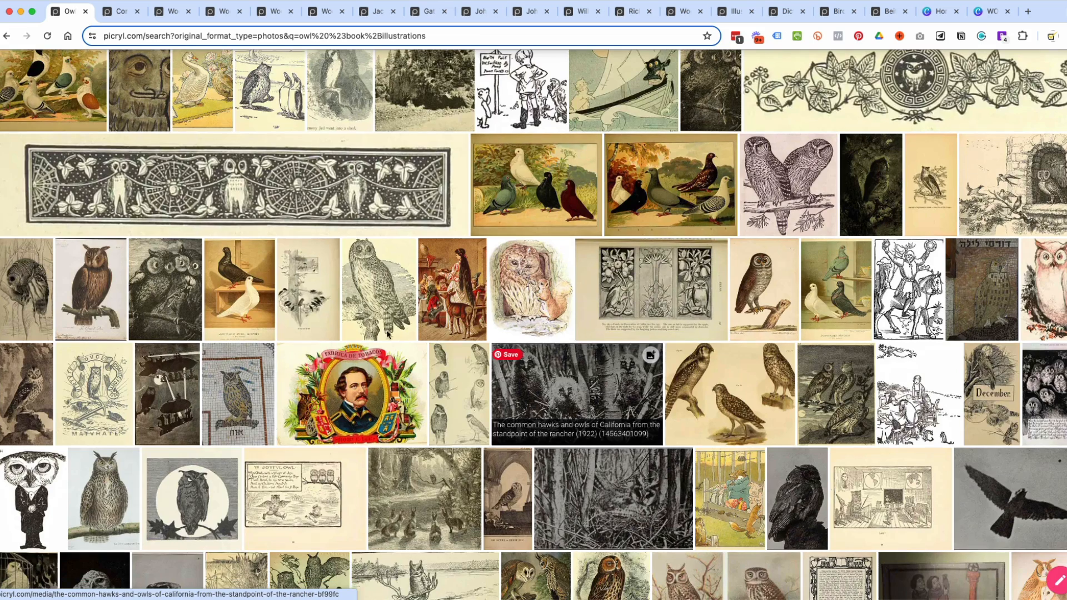
Open the streaked owl on a branch, the owl with a squirrel and the pinkish owl drawing in new tabs.
super+click(382, 289)
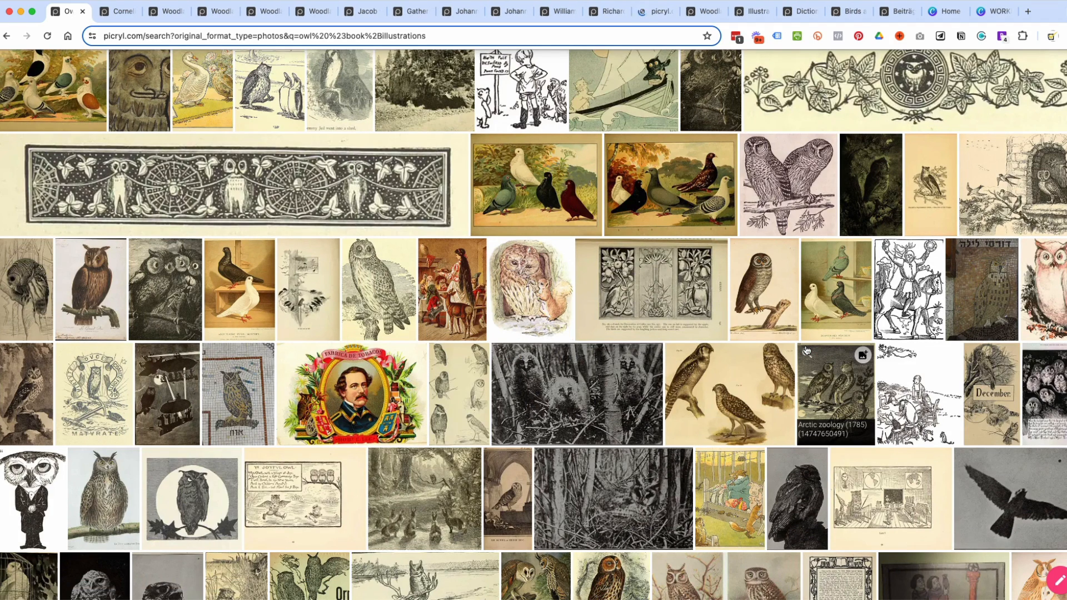
super+click(544, 284)
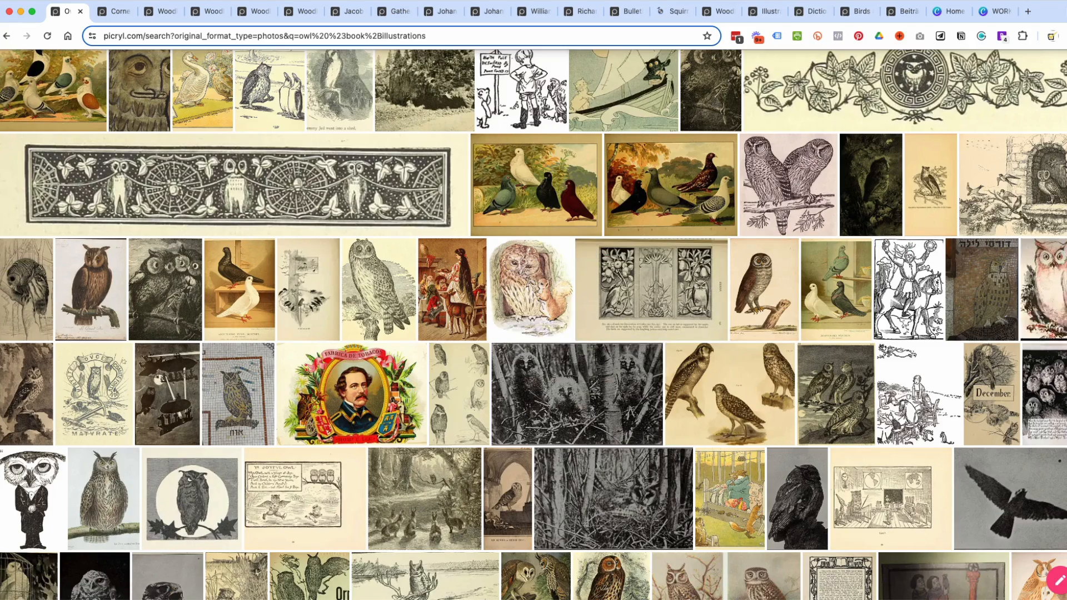
super+click(1060, 277)
scroll(1061, 277, down, 6)
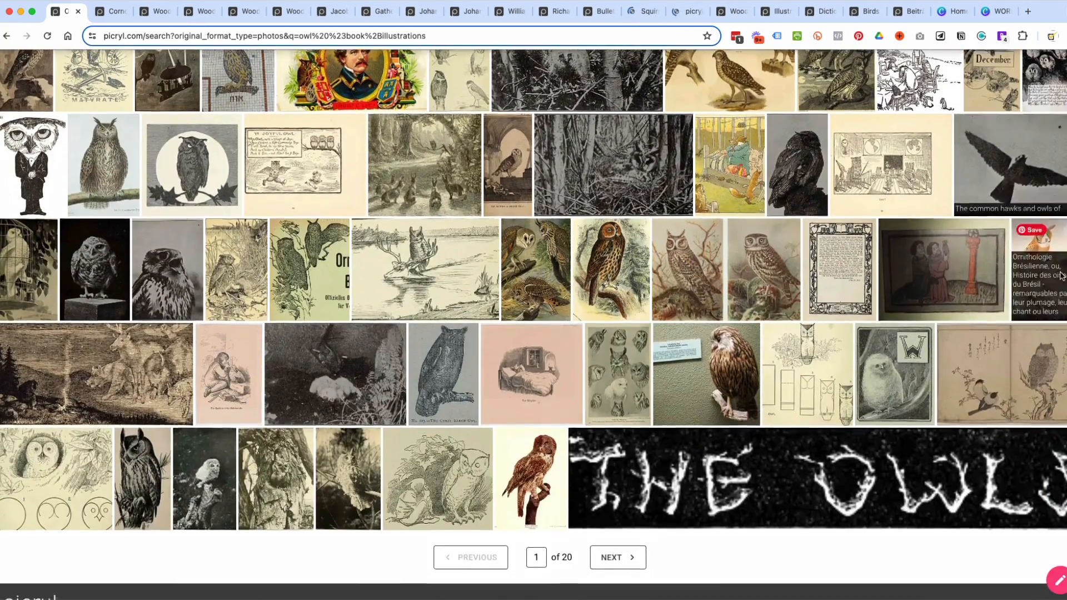
Search the book illustrations for "deer" and look through the first page of results.
scroll(1061, 276, up, 10)
double_click(82, 80)
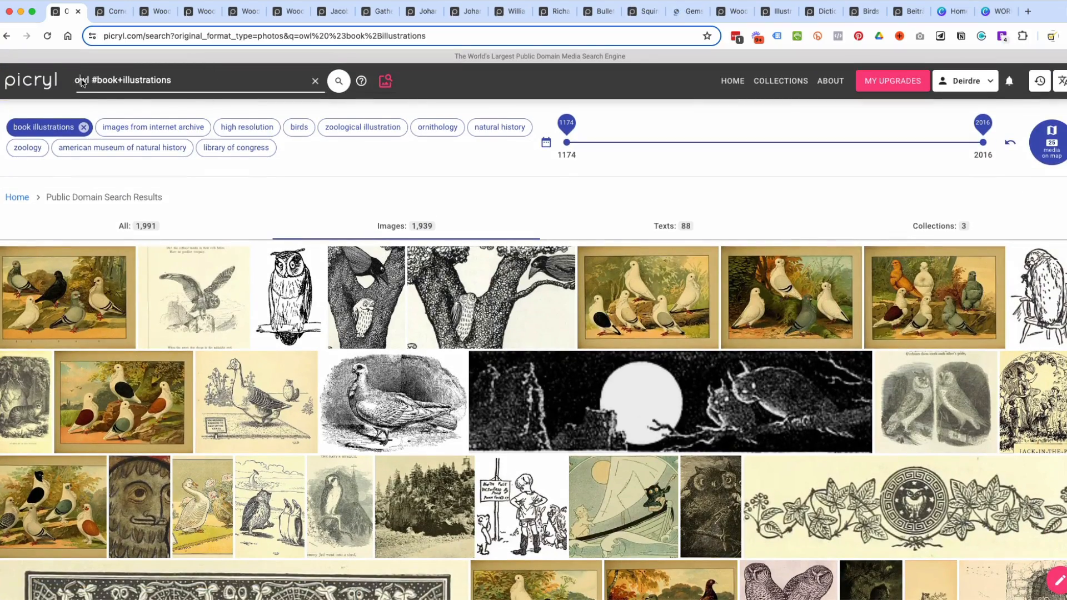
text(deer)
key(Return)
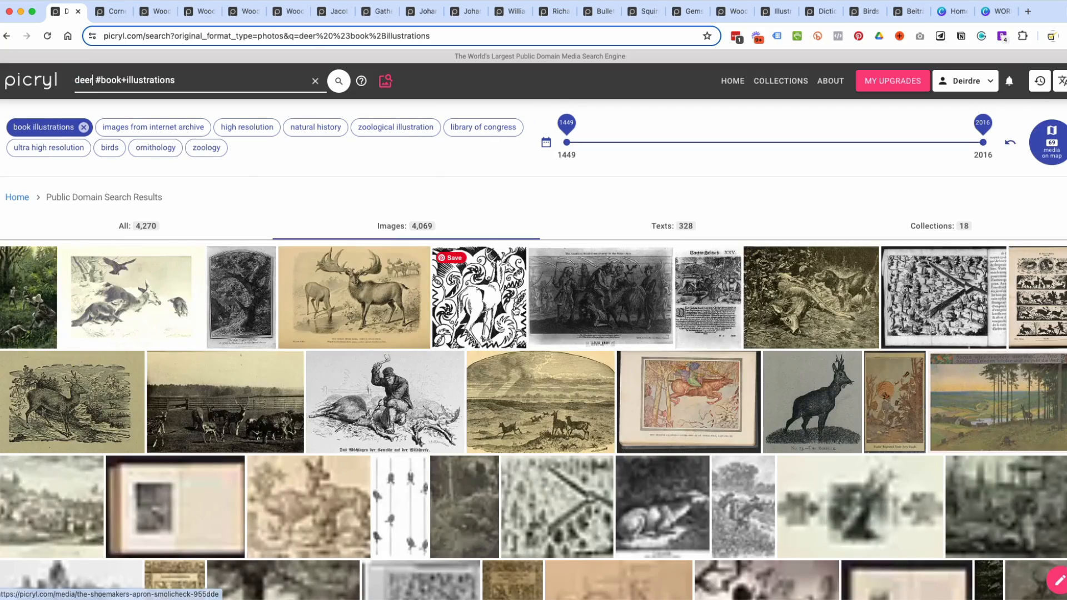
scroll(515, 310, down, 1)
scroll(515, 309, down, 7)
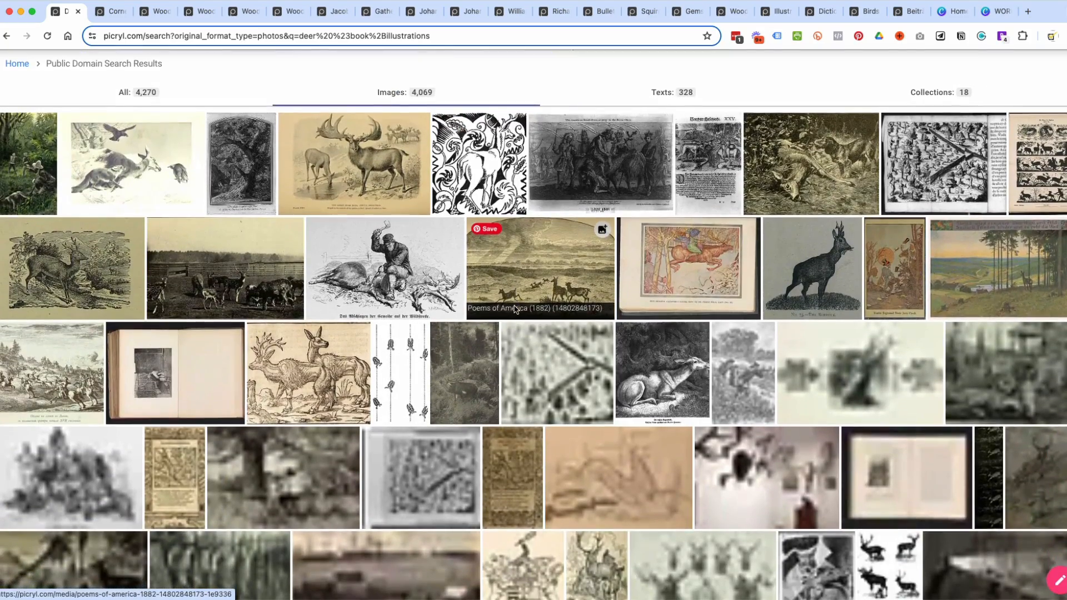
scroll(514, 309, down, 3)
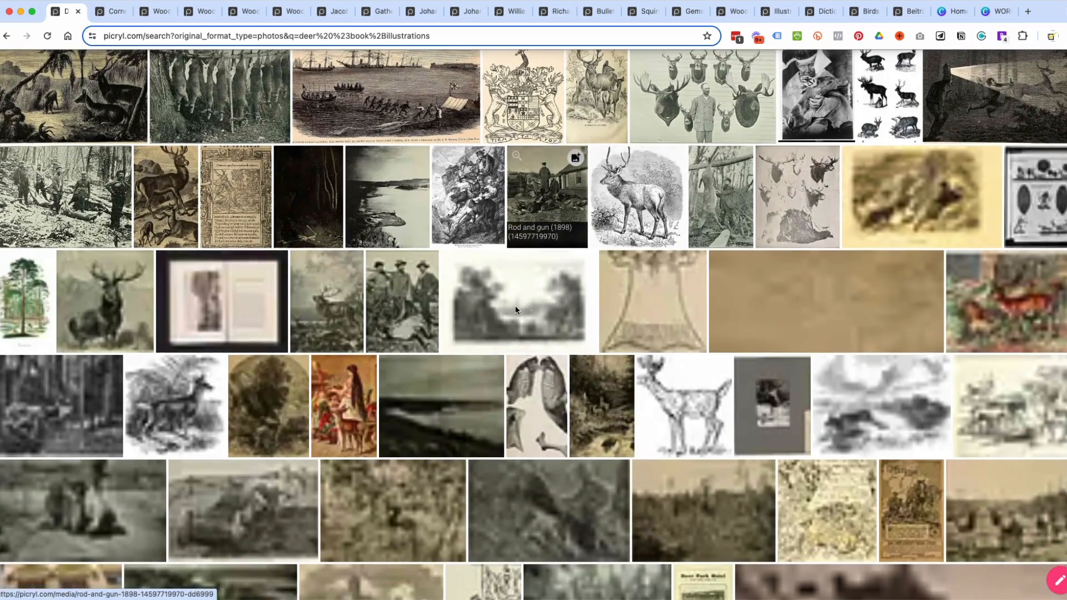
scroll(693, 345, down, 4)
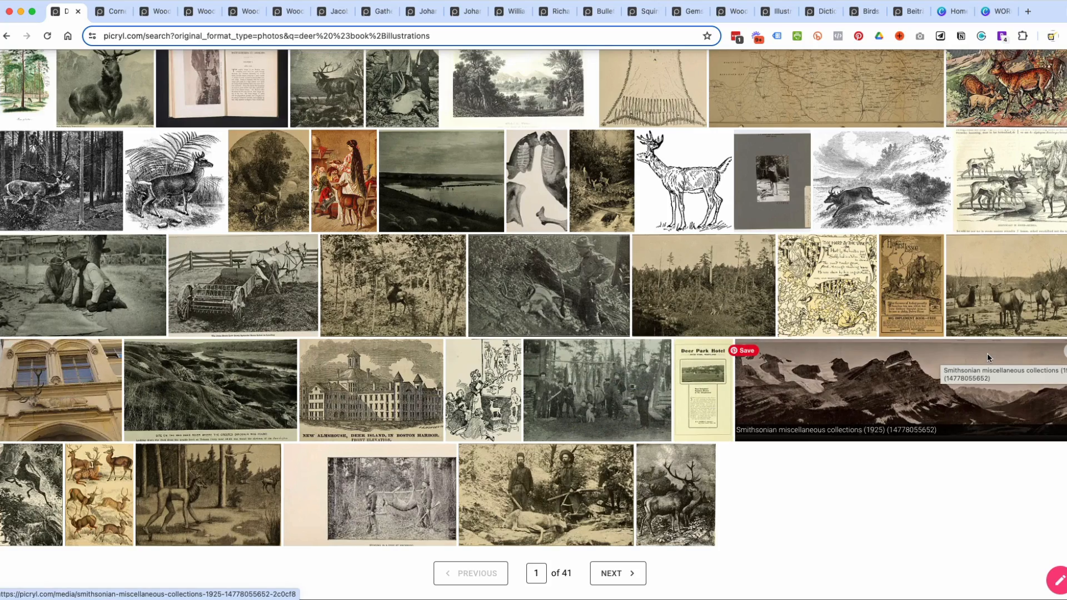
scroll(987, 352, up, 15)
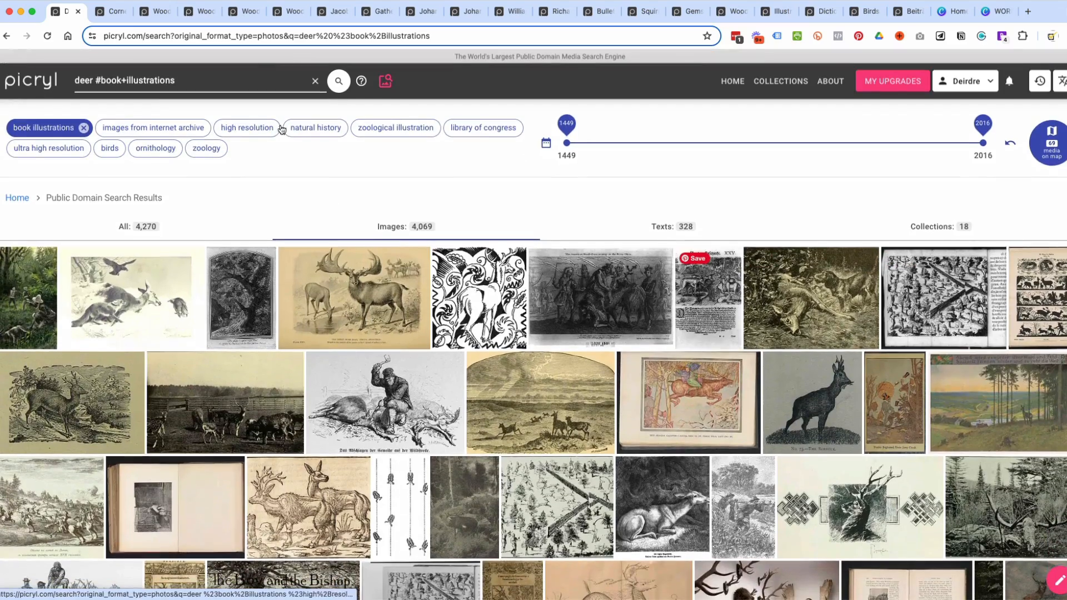
double_click(83, 82)
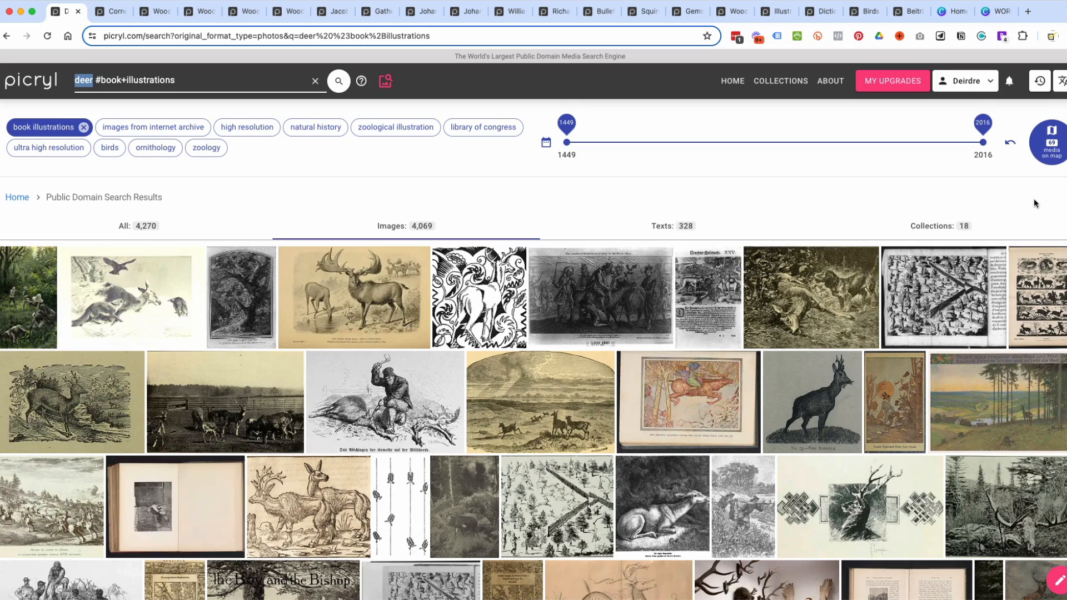
scroll(850, 223, down, 4)
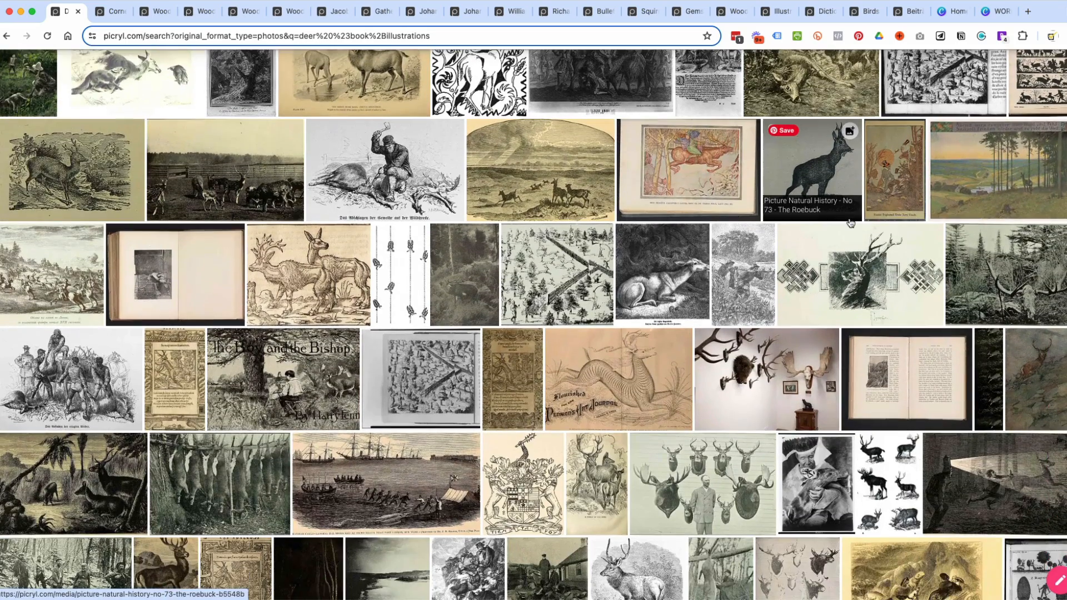
scroll(850, 223, up, 4)
Search the book illustrations for "squirrel" and open two drawings from Bannertail: the story of a gray squirrel in new tabs.
double_click(85, 81)
text(squirre)
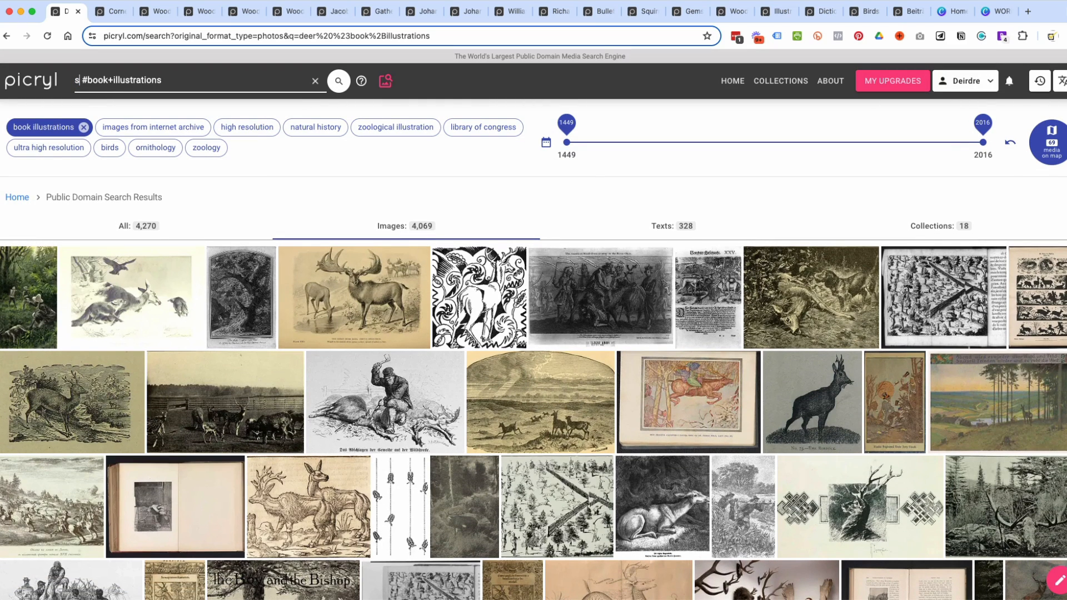
text(l)
key(Return)
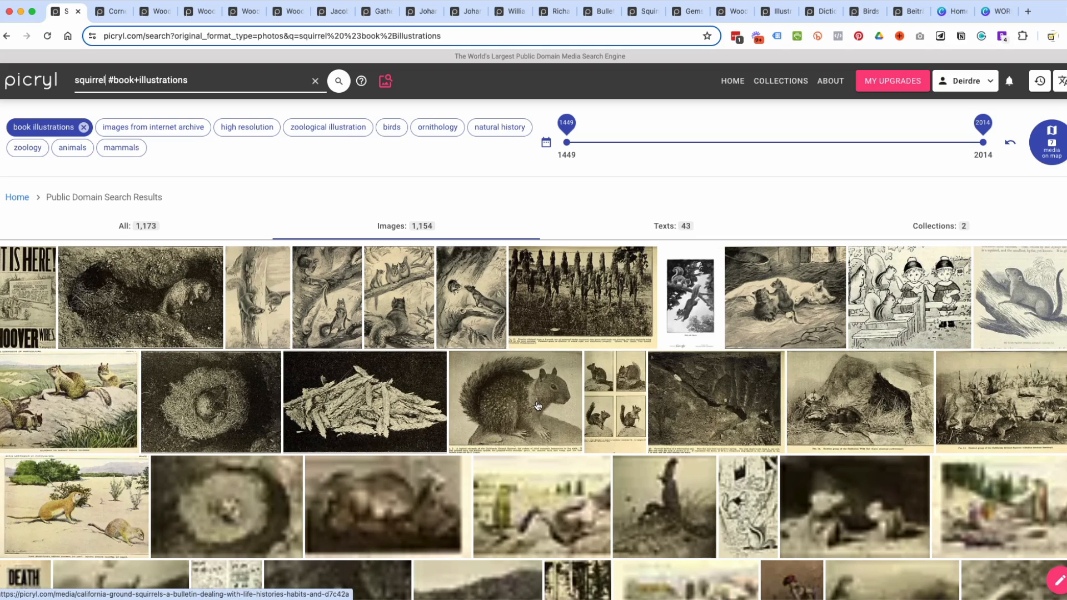
super+click(467, 300)
super+click(383, 299)
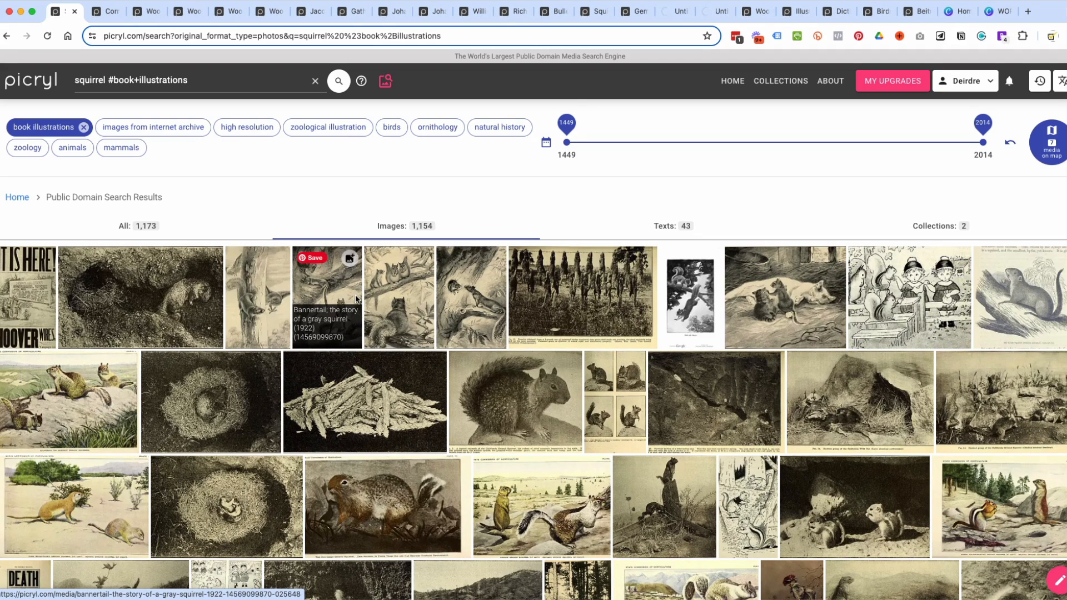
Look through the squirrel book illustrations and open page 55 of The Tail of Squirrel Nutkin, the owl holding a squirrel.
scroll(99, 431, down, 3)
scroll(99, 431, down, 2)
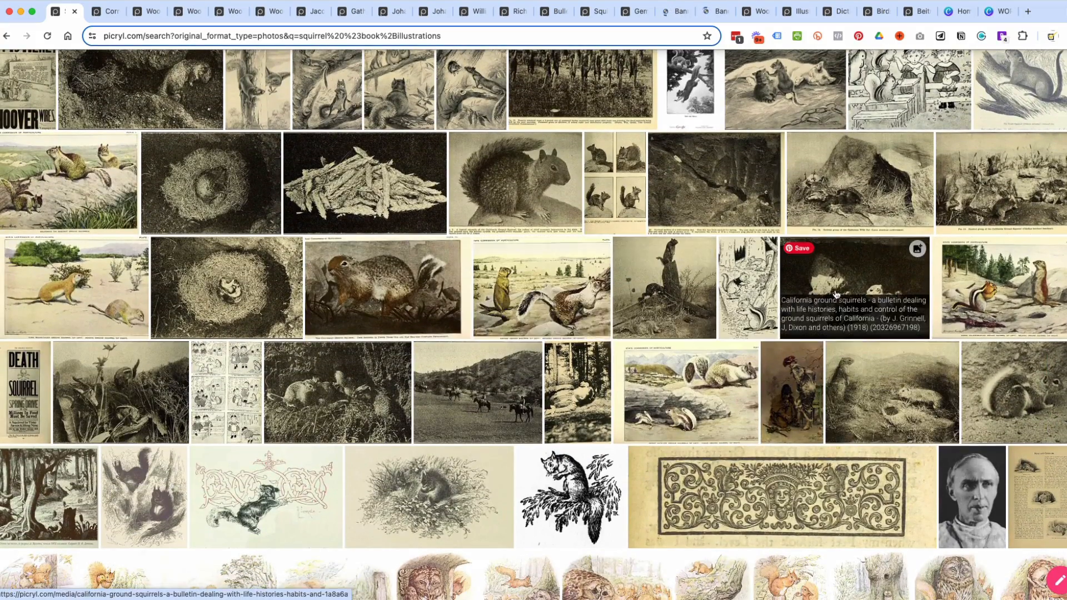
scroll(607, 285, down, 4)
scroll(834, 289, down, 4)
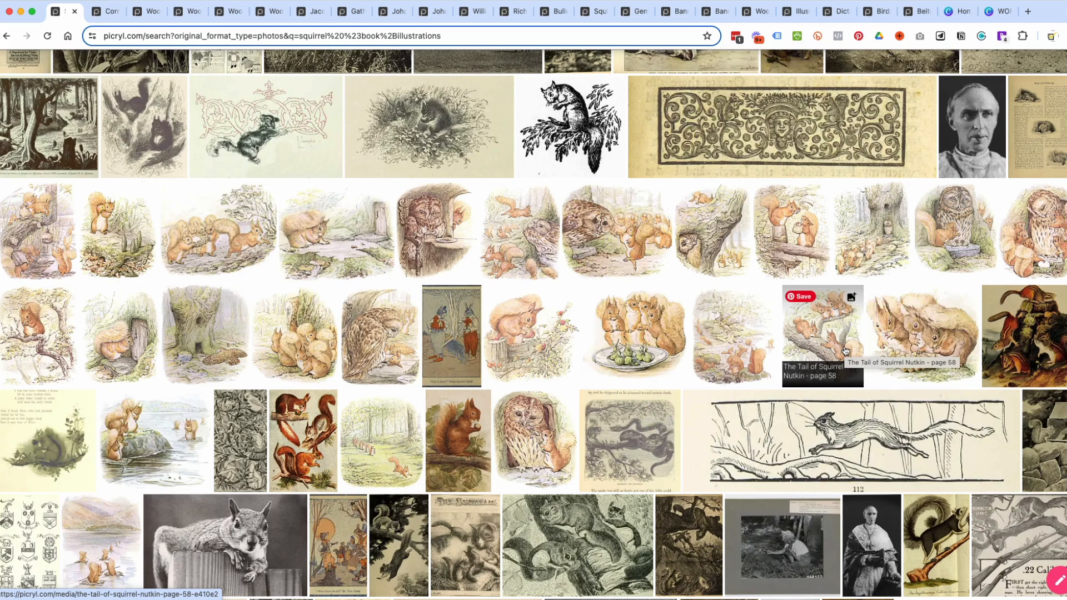
scroll(360, 325, down, 1)
click(360, 325)
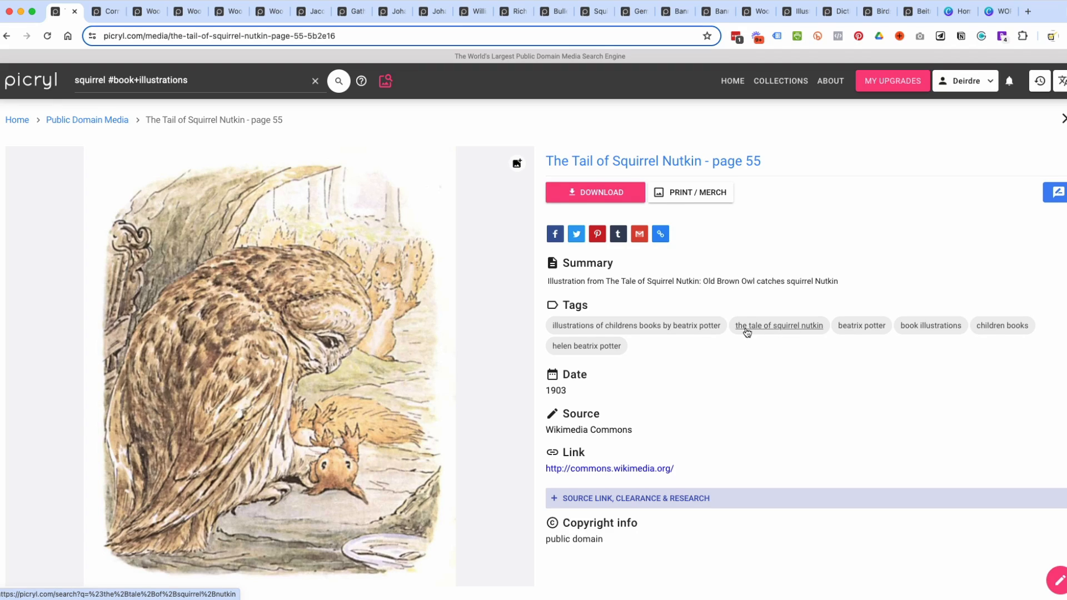
List the illustrations tagged "the tale of squirrel nutkin" and open suitable ones in new tabs, including the squirrels gathered around the nuts.
click(781, 328)
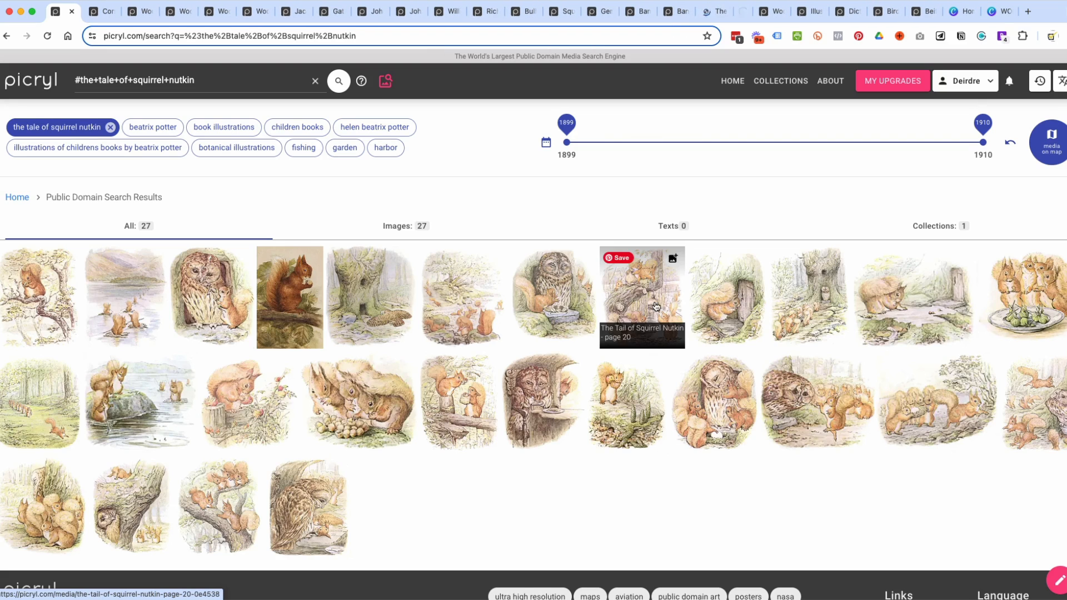
super+click(370, 402)
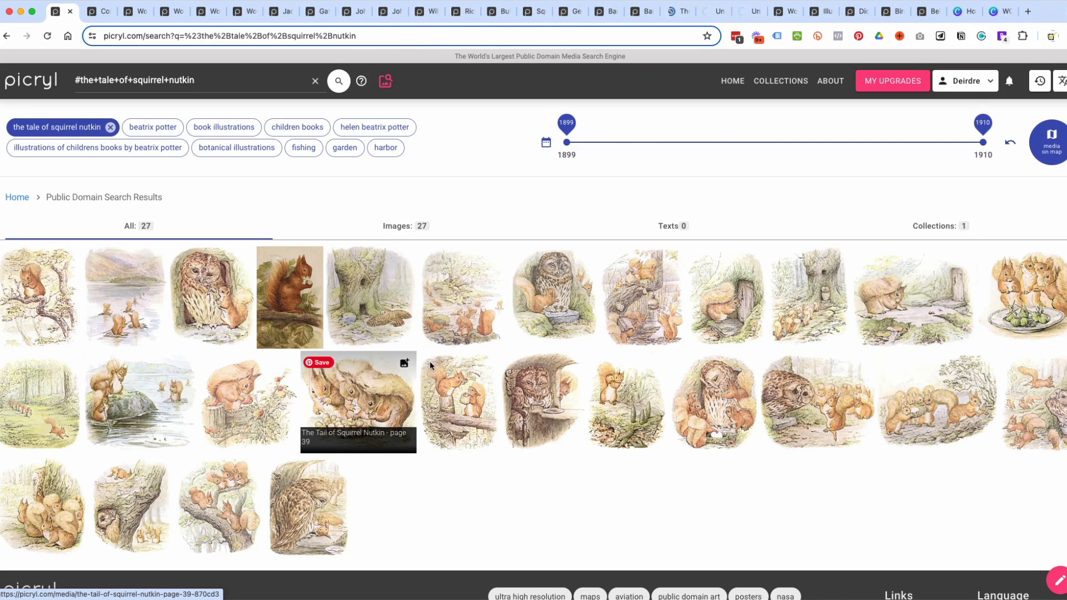
Switch to the page 43 illustration of The Tail of Squirrel Nutkin and examine its source and copyright information.
click(679, 11)
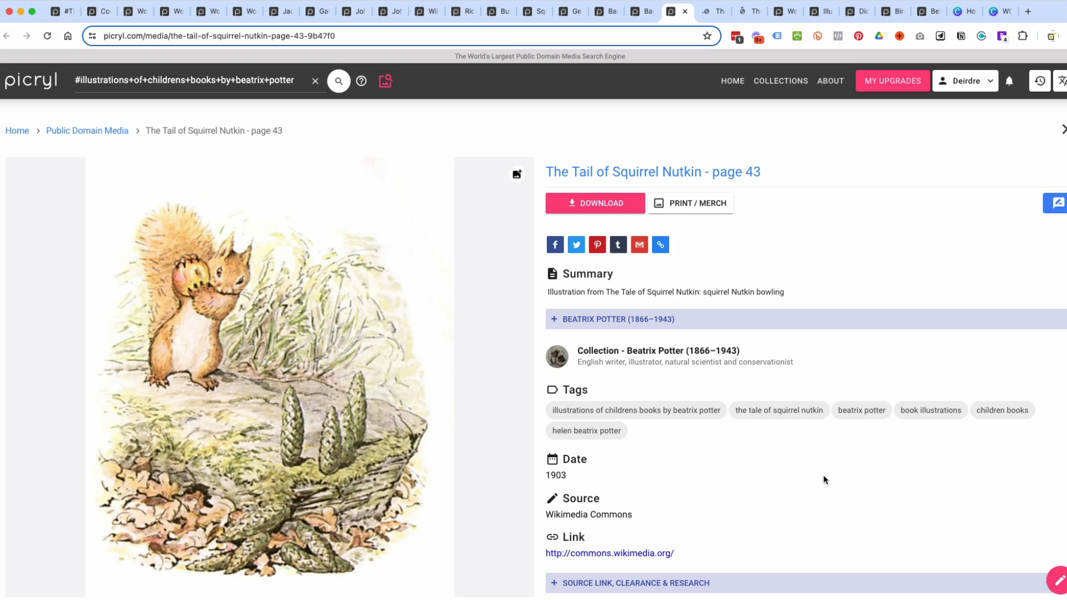
scroll(720, 495, down, 2)
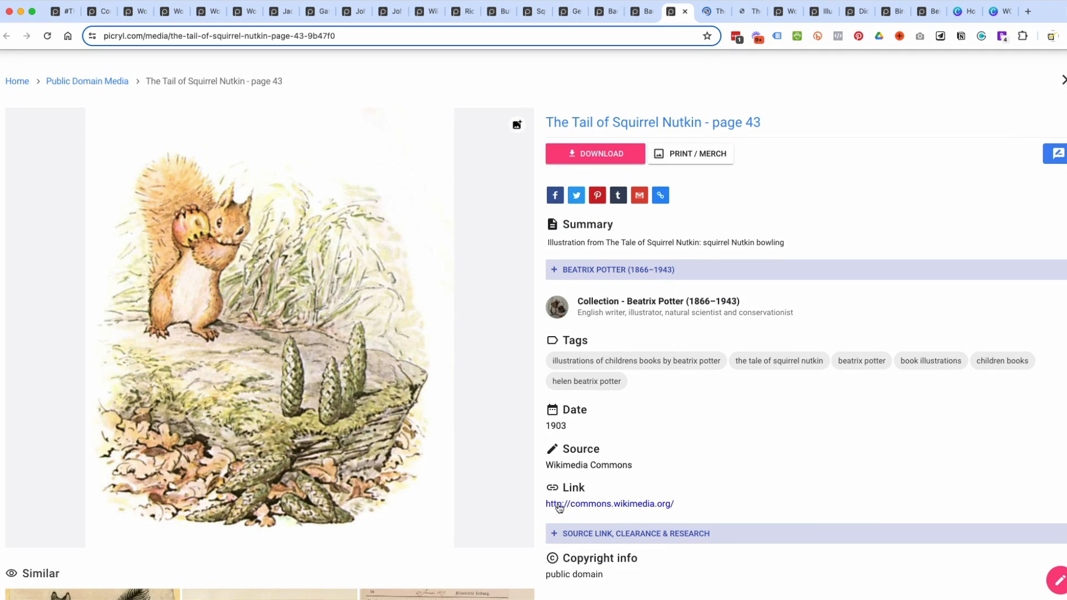
scroll(632, 505, down, 4)
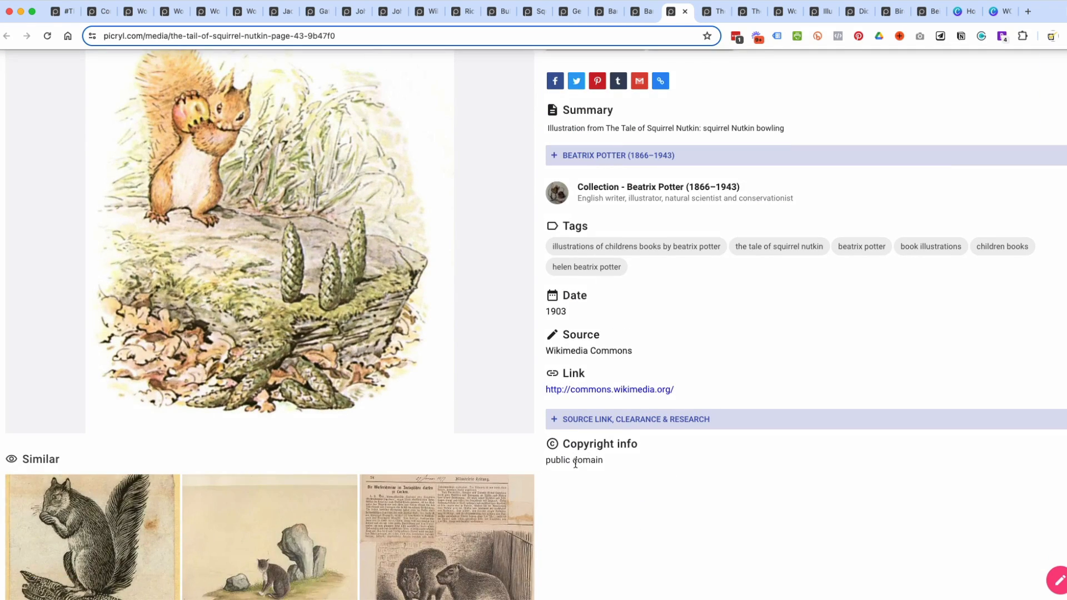
scroll(700, 499, up, 6)
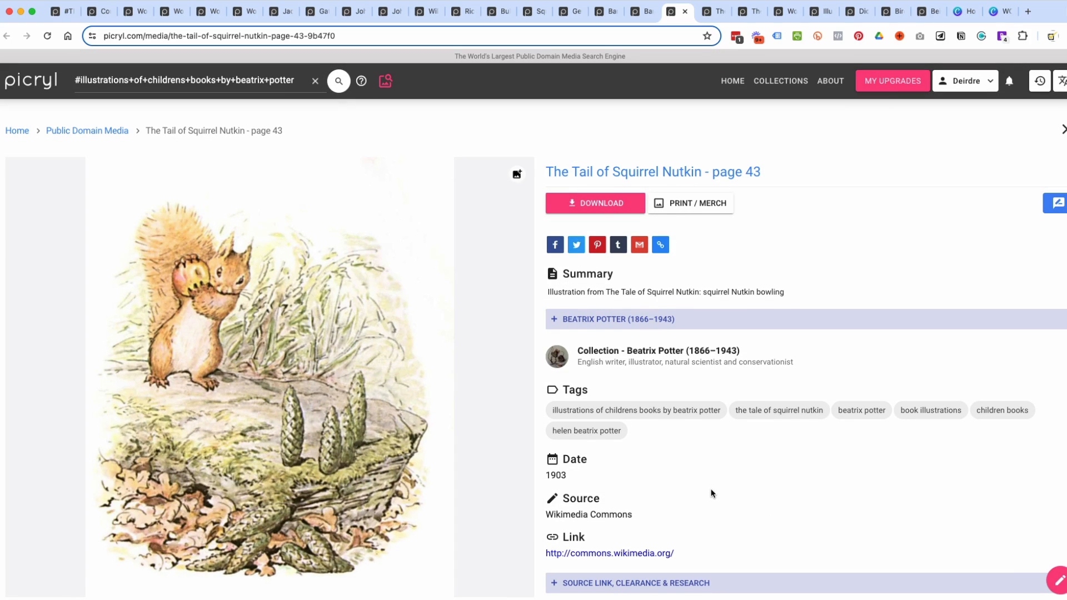
scroll(713, 497, down, 4)
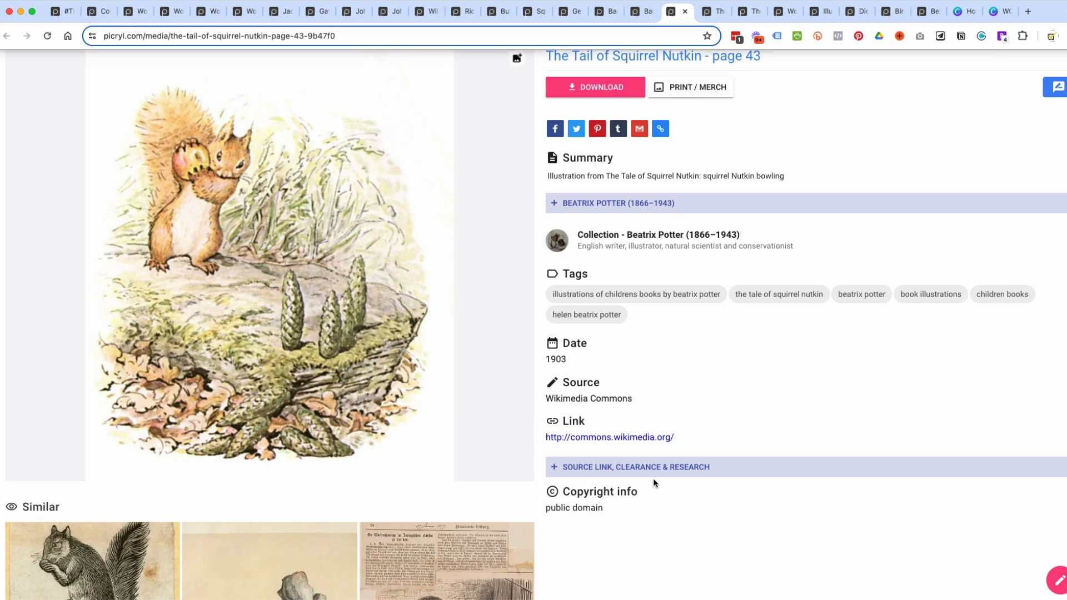
scroll(653, 483, up, 3)
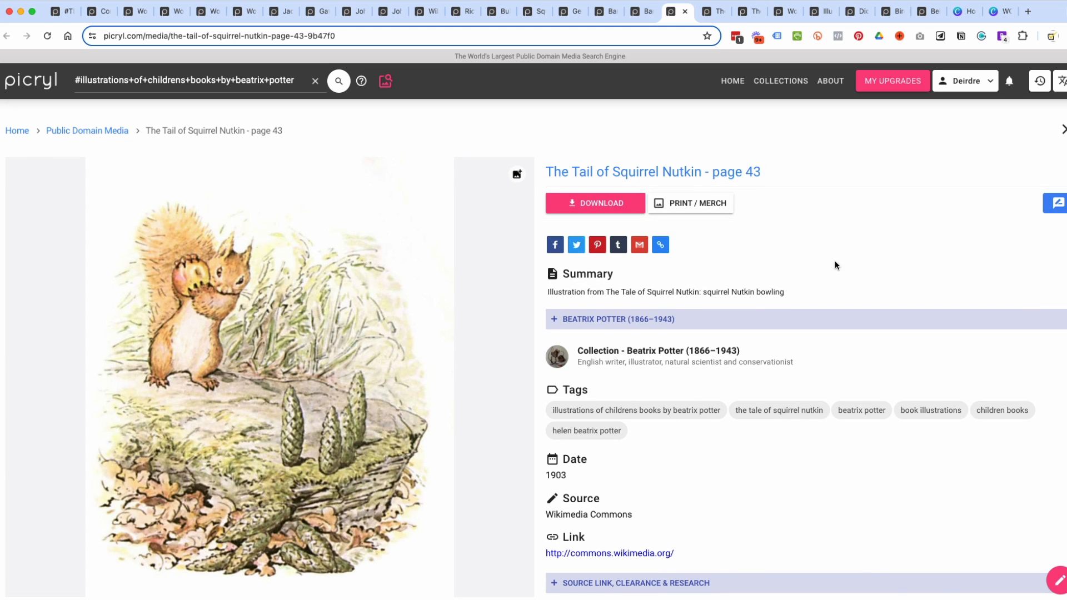
Open the hedgehog illustration among the similar images, and from its own similar images open the brown mouse in a new tab.
scroll(486, 253, down, 2)
scroll(486, 253, down, 6)
scroll(486, 257, down, 5)
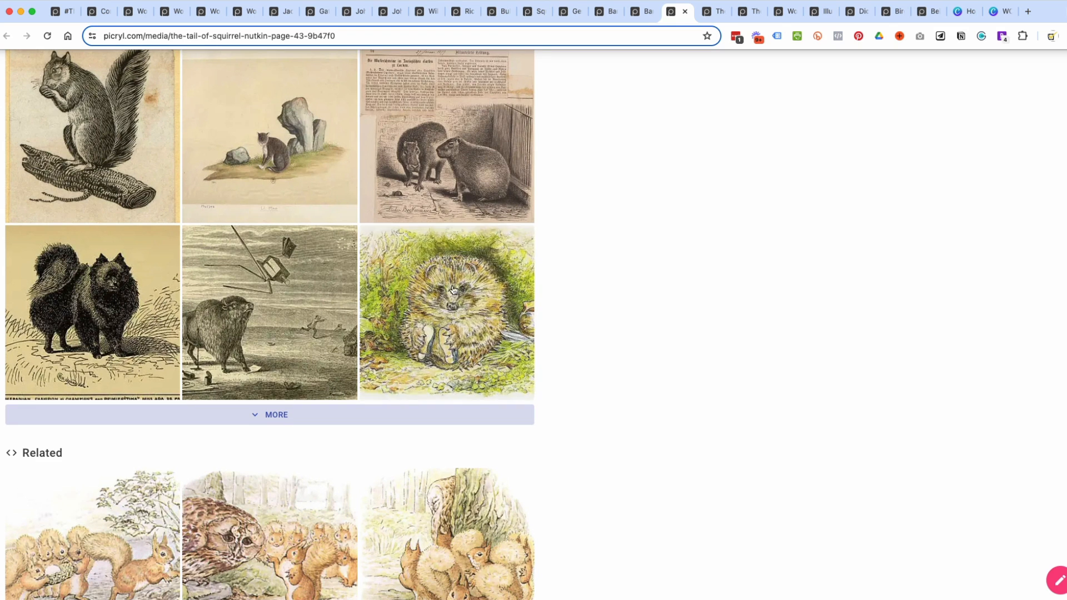
click(423, 271)
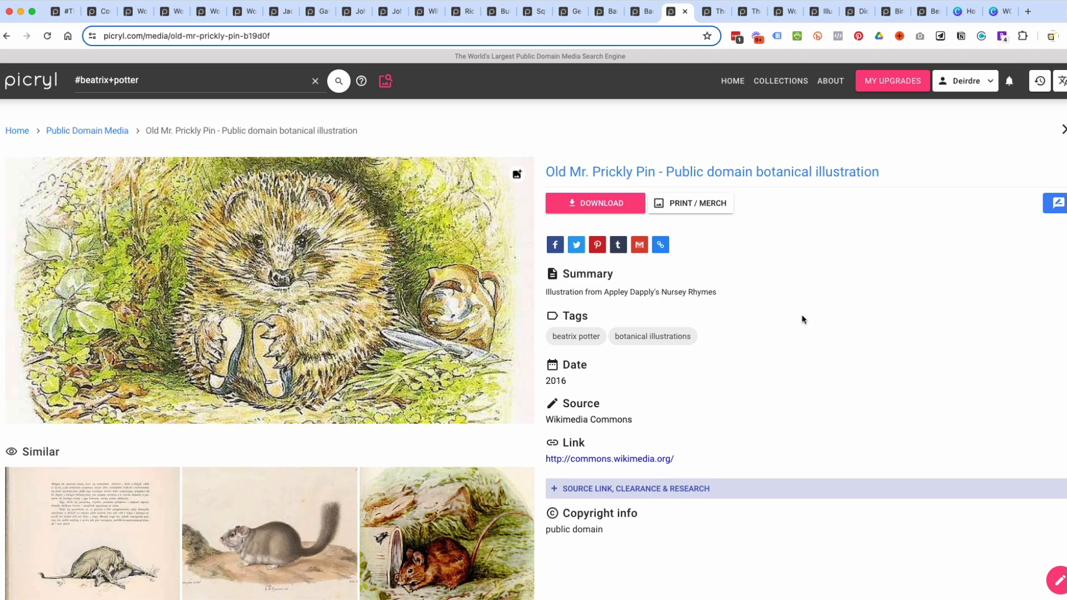
scroll(802, 319, down, 4)
super+click(427, 379)
Look through the related Beatrix Potter and botanical illustrations and open Johnny Town Mouse Town 27 and the front-facing hedgehog in new tabs.
scroll(427, 380, down, 6)
scroll(426, 380, down, 8)
scroll(427, 380, down, 2)
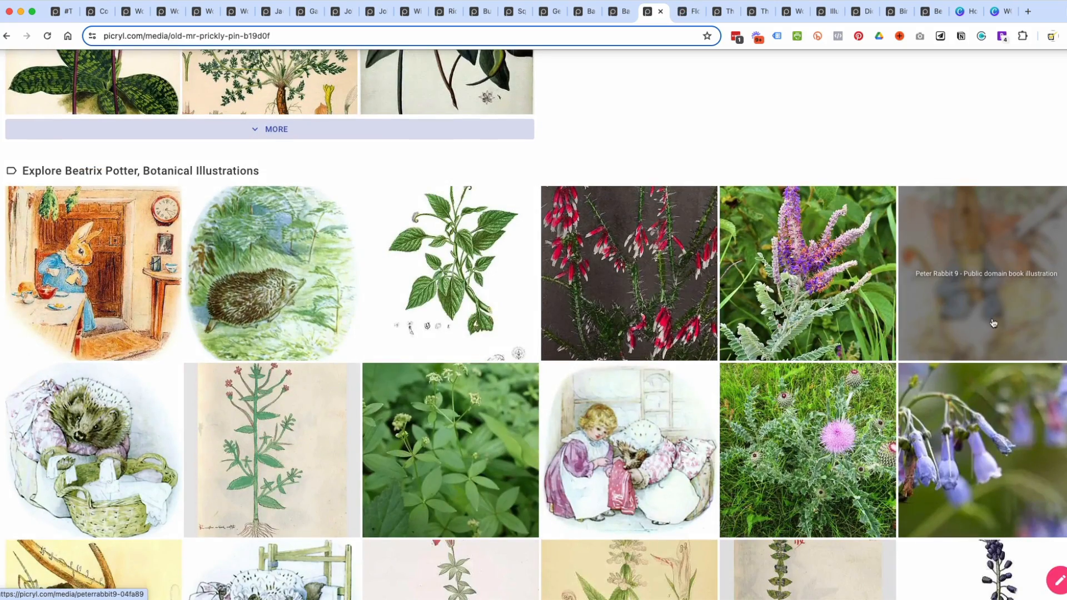
scroll(296, 356, down, 2)
scroll(297, 358, down, 5)
click(528, 286)
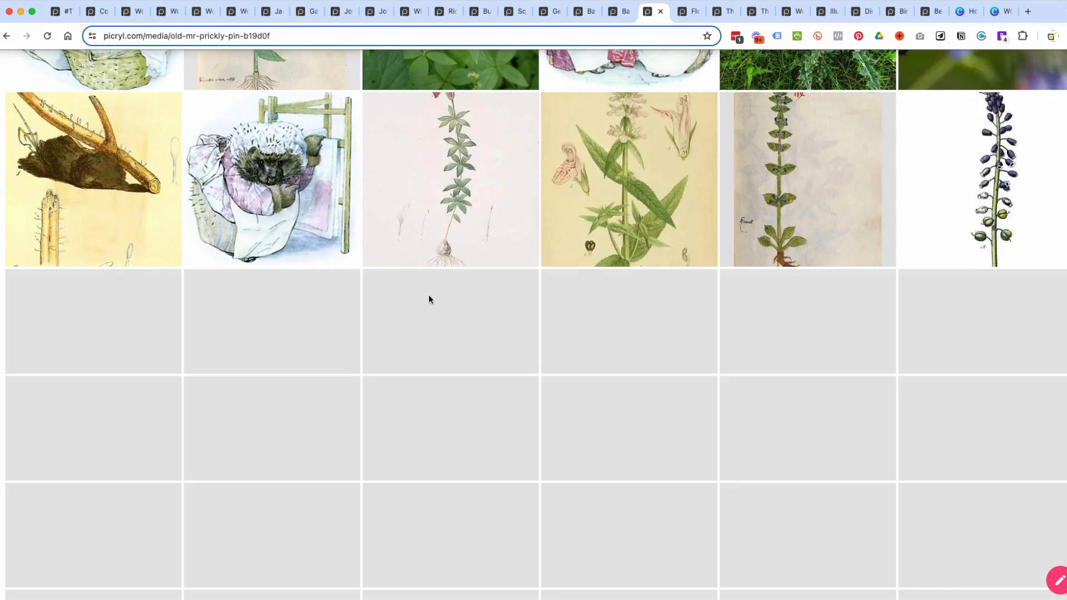
scroll(569, 333, down, 3)
scroll(569, 333, down, 1)
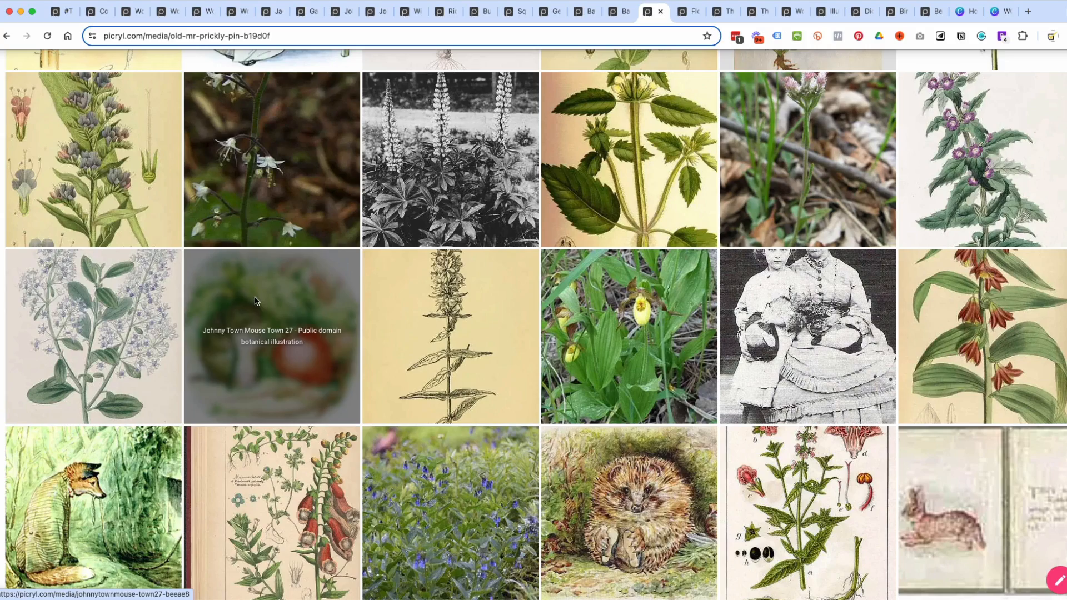
super+click(255, 301)
super+click(643, 495)
Examine the remaining Beatrix Potter and botanical illustrations for more woodland animals and return to the hedgehog illustration.
scroll(644, 492, down, 4)
scroll(645, 495, down, 2)
scroll(647, 494, down, 2)
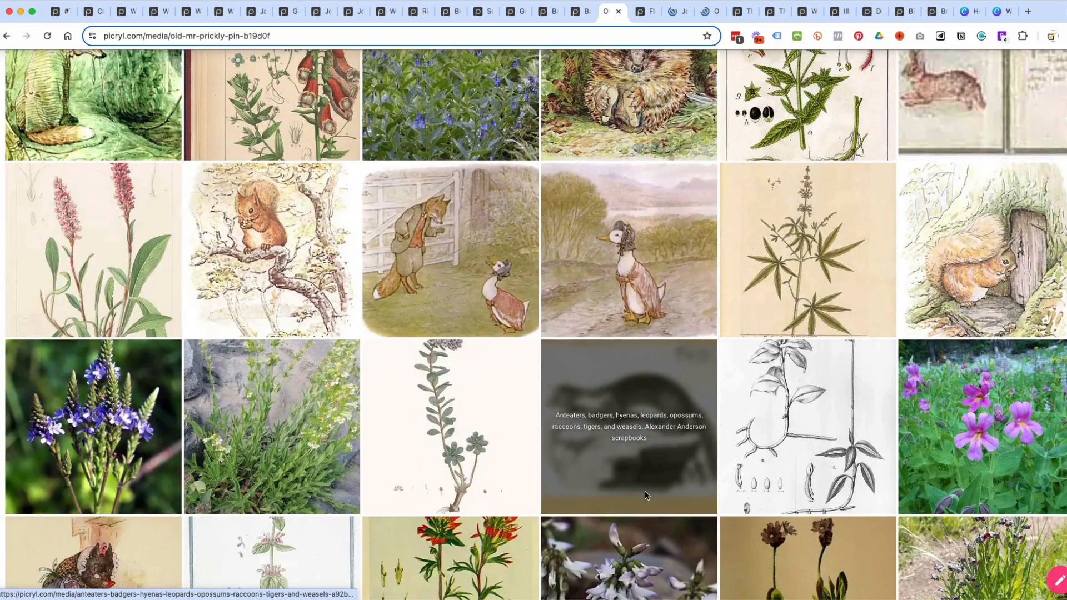
scroll(645, 491, down, 8)
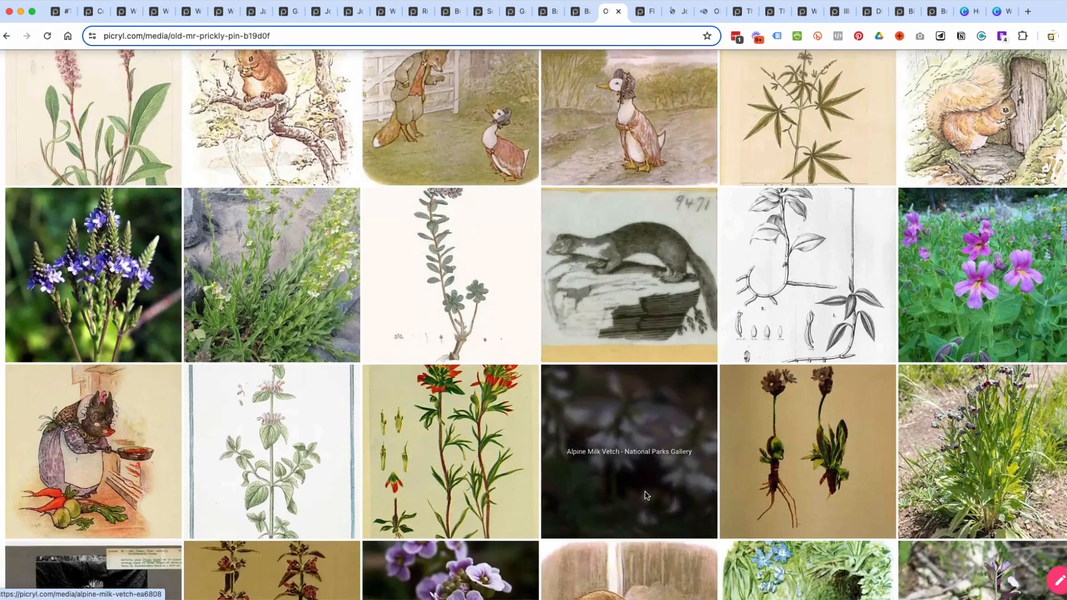
scroll(646, 497, down, 2)
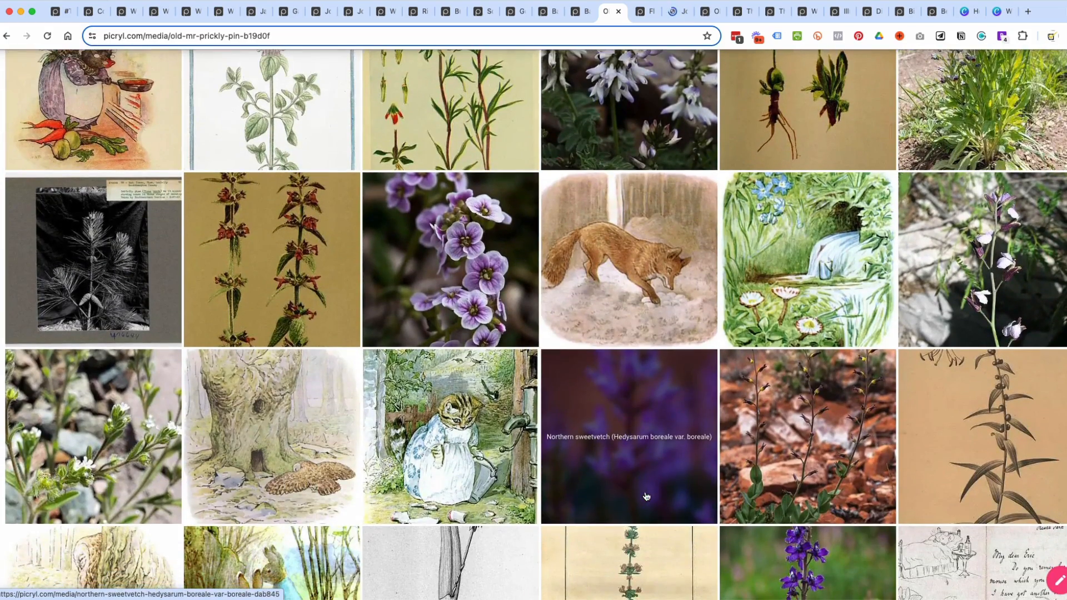
scroll(515, 485, down, 5)
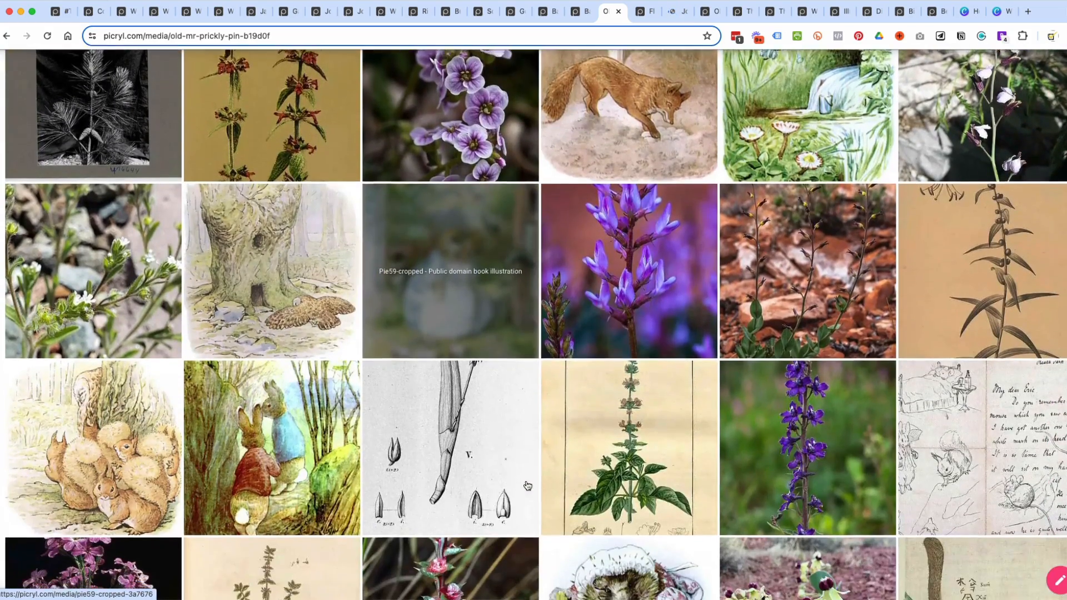
scroll(527, 486, down, 8)
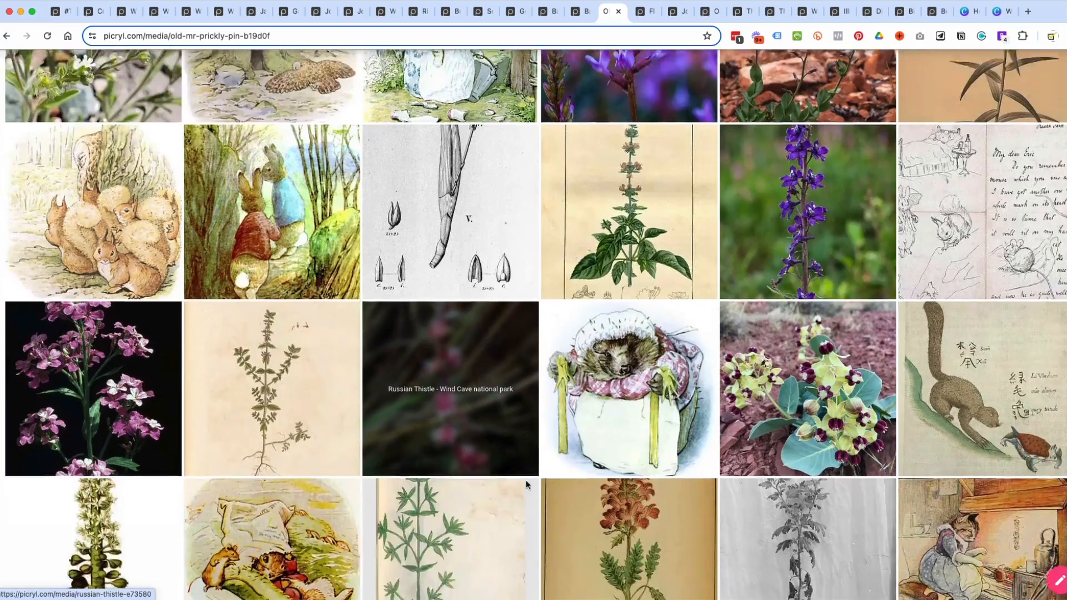
scroll(526, 482, down, 2)
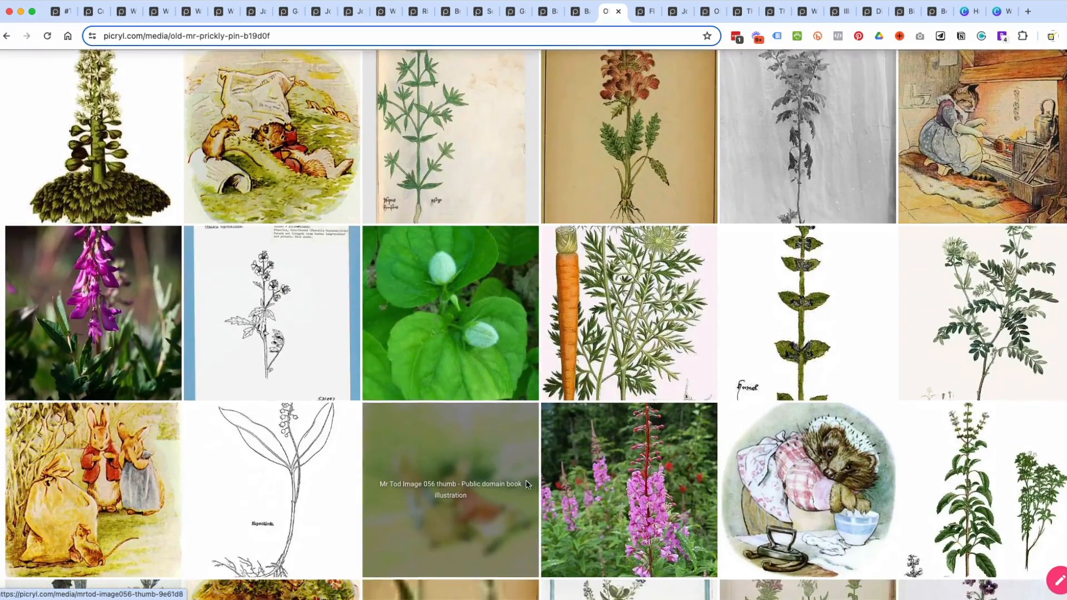
scroll(681, 485, down, 1)
scroll(681, 485, down, 3)
scroll(680, 485, up, 20)
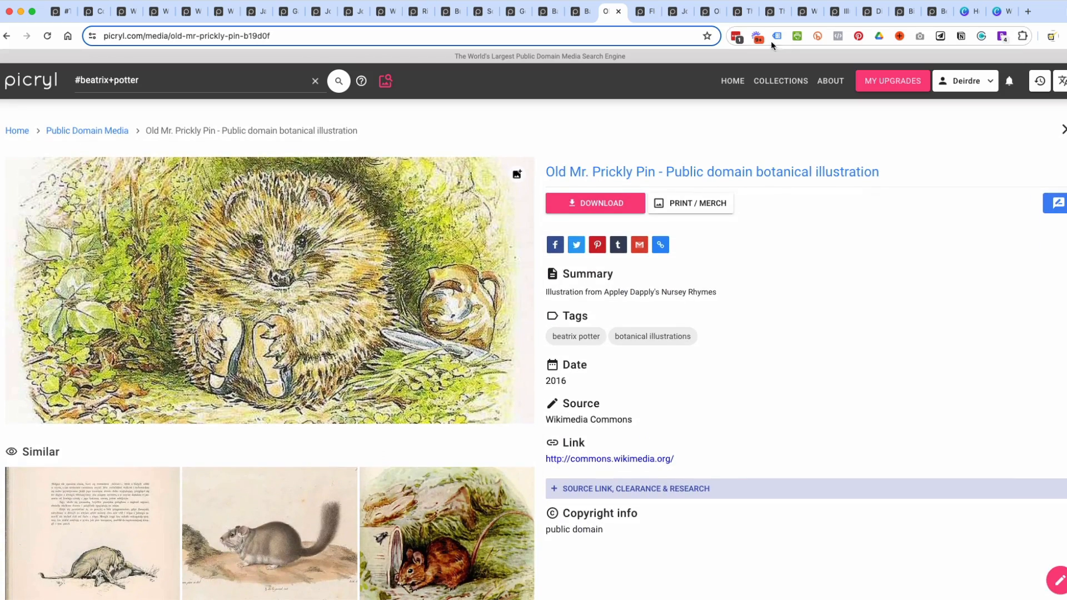
Switch to Cornelis Gerritsz. Decker's A Woodland Scene, review its available image sizes and download the painting.
click(90, 11)
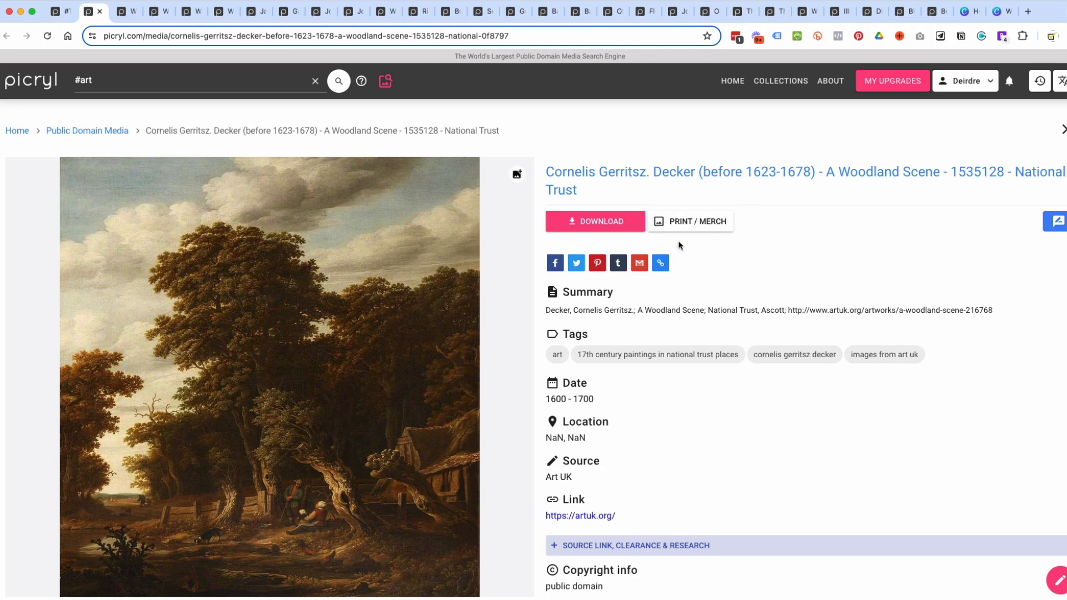
click(605, 227)
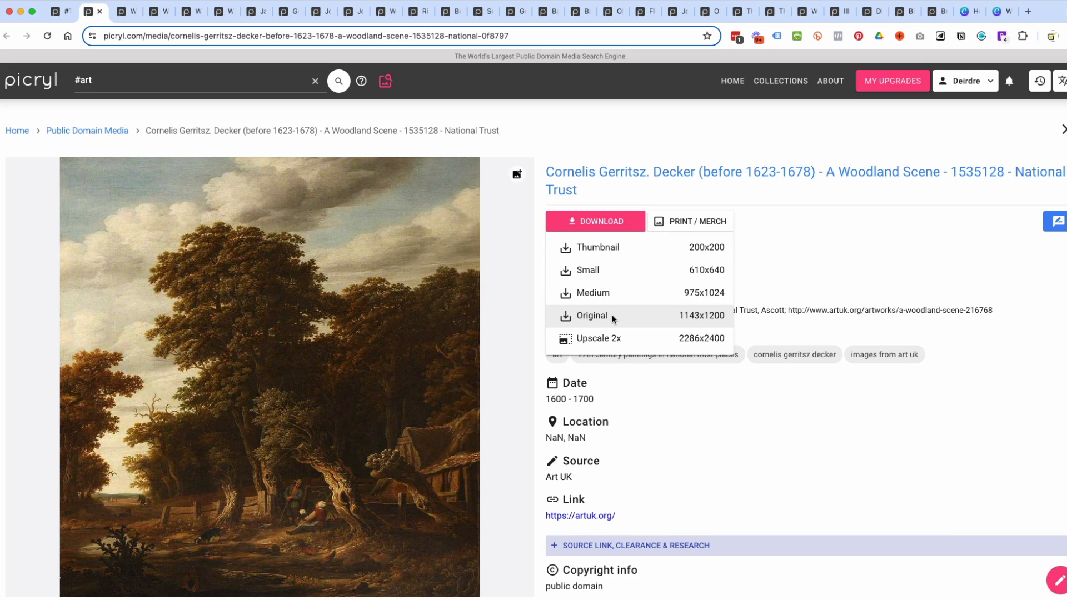
click(852, 275)
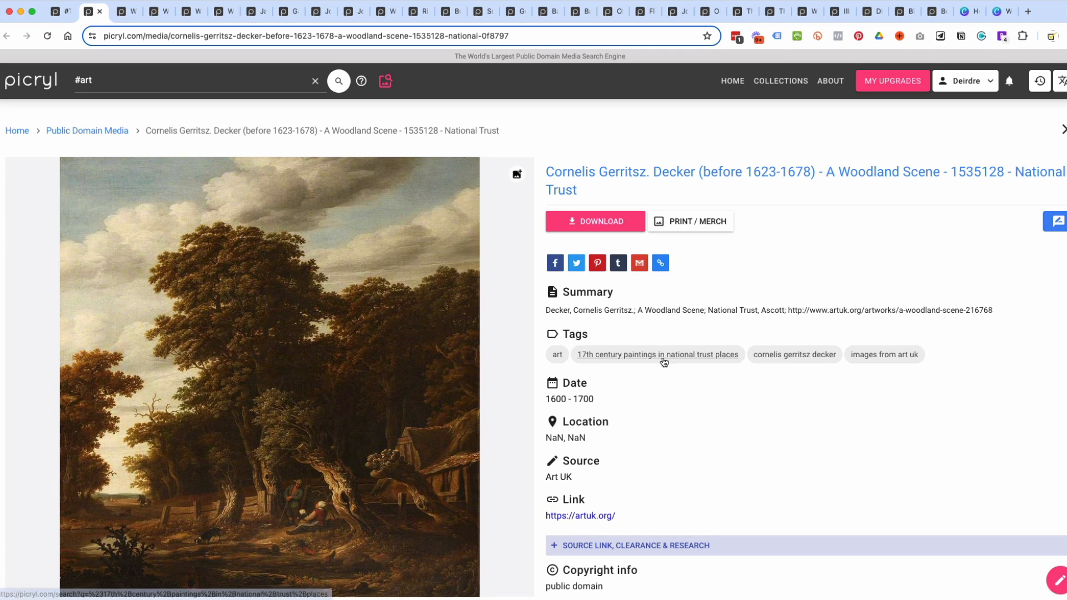
click(585, 223)
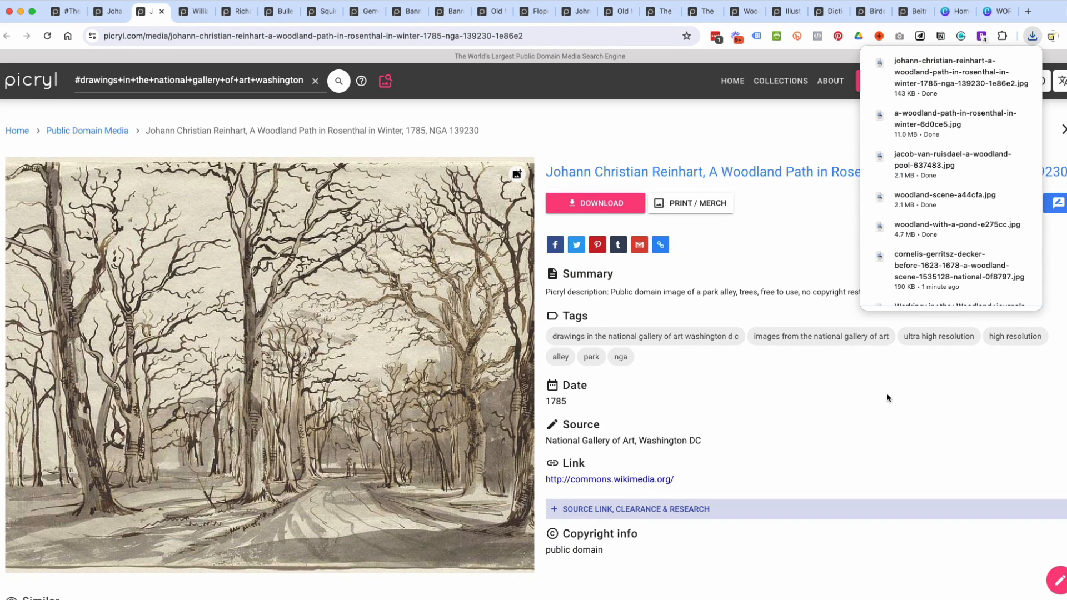
Download Johann Christian Reinhart's A Woodland Path in Rosenthal in Winter in Medium size, 1024x732, and save it in the Forest folder.
click(786, 233)
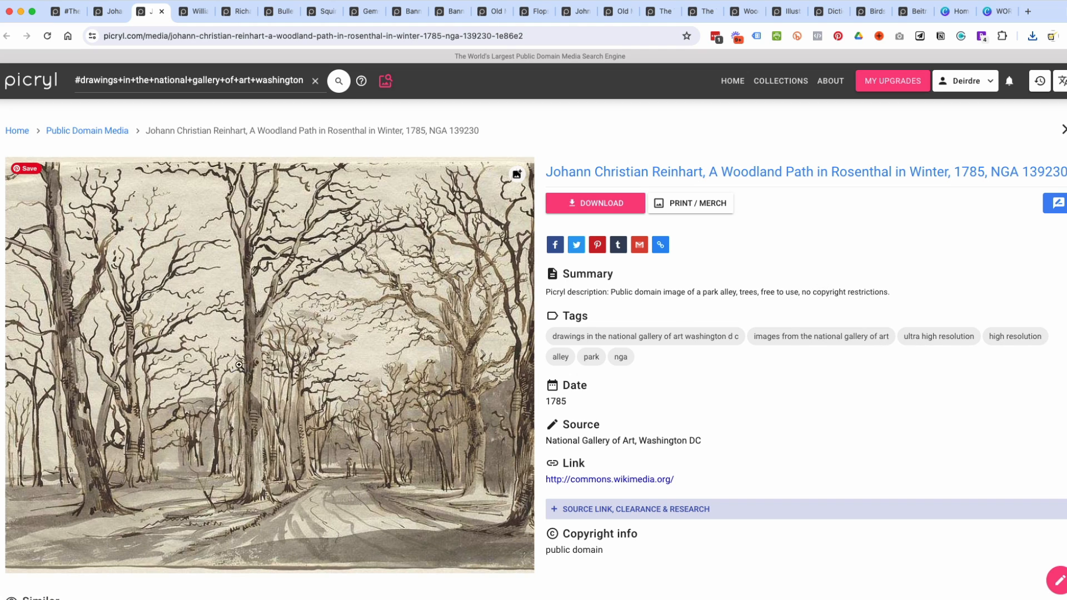
click(613, 210)
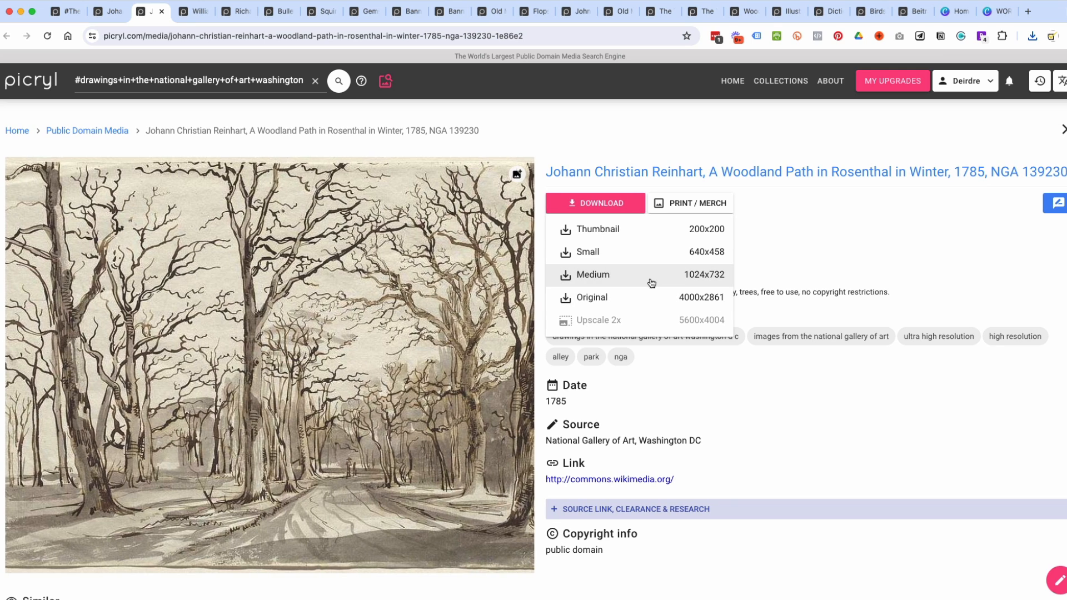
click(695, 276)
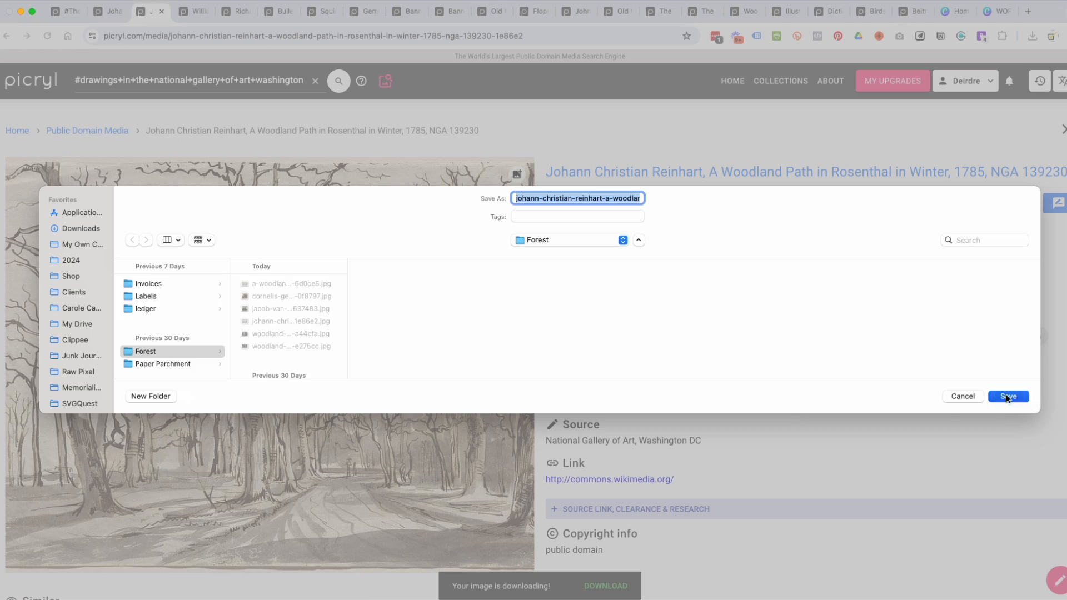
click(1007, 396)
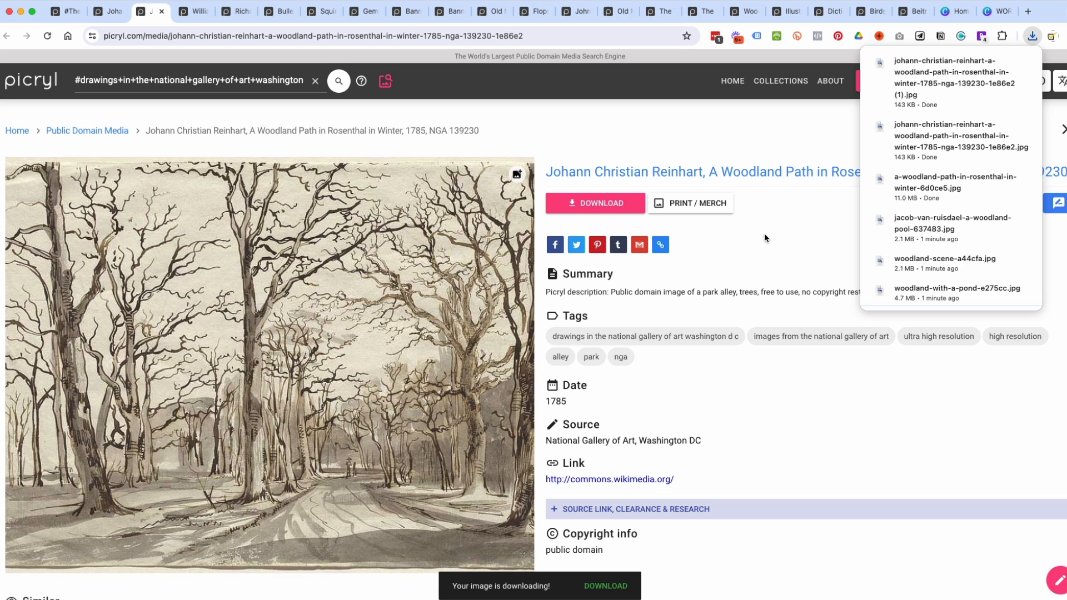
click(755, 253)
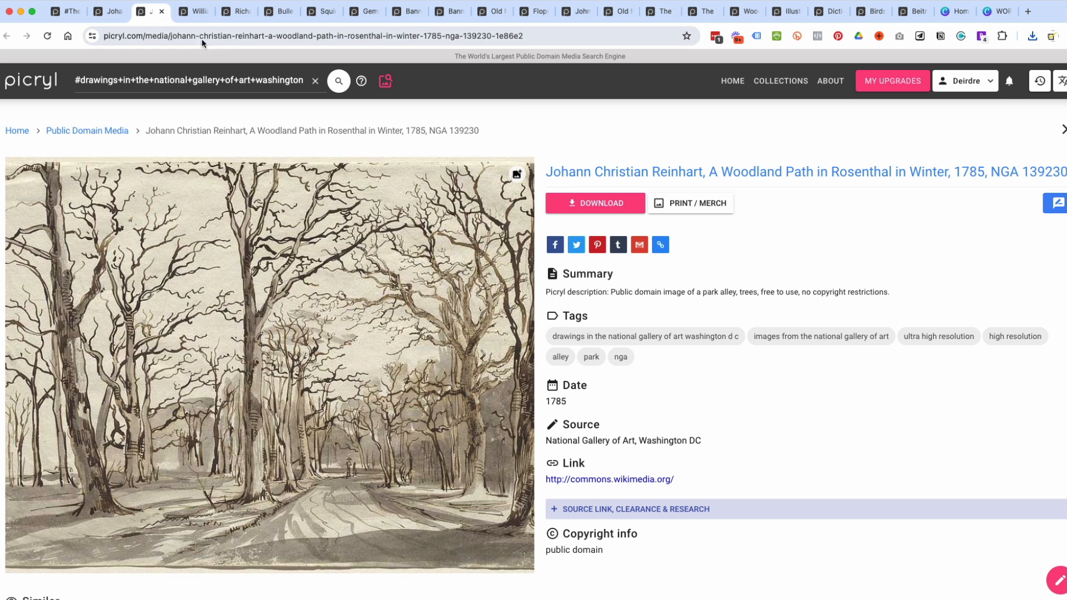
Switch to the journal template in Canva with its uploaded images and check the eight tag frames on page 15.
click(195, 12)
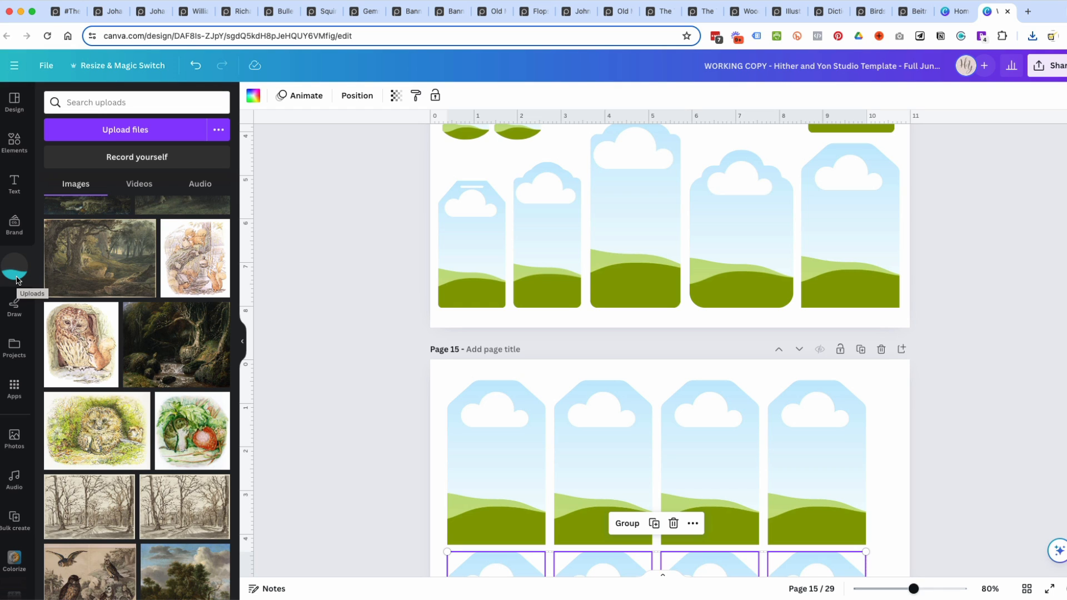
scroll(640, 453, down, 2)
scroll(640, 452, down, 5)
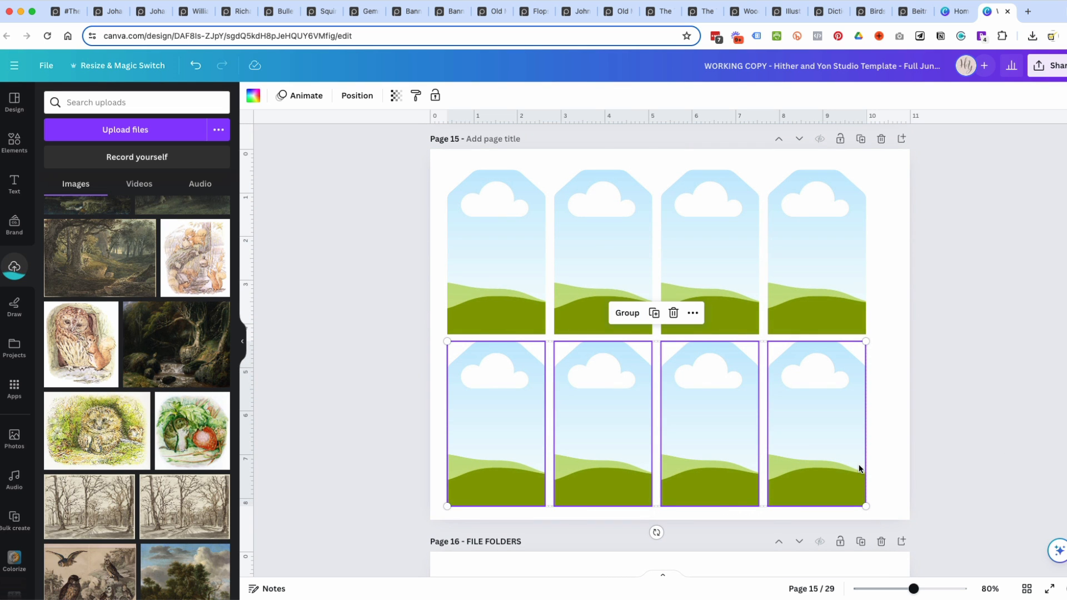
scroll(858, 468, up, 7)
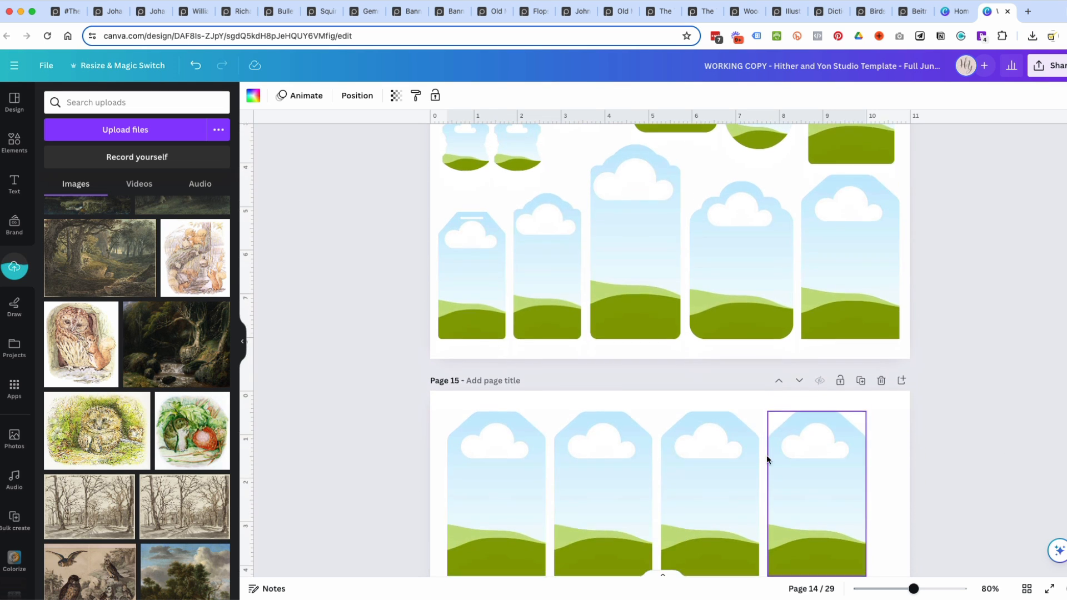
Try duplicating the fourth tag frame in page 15's upper row and undo the duplication.
scroll(782, 456, down, 1)
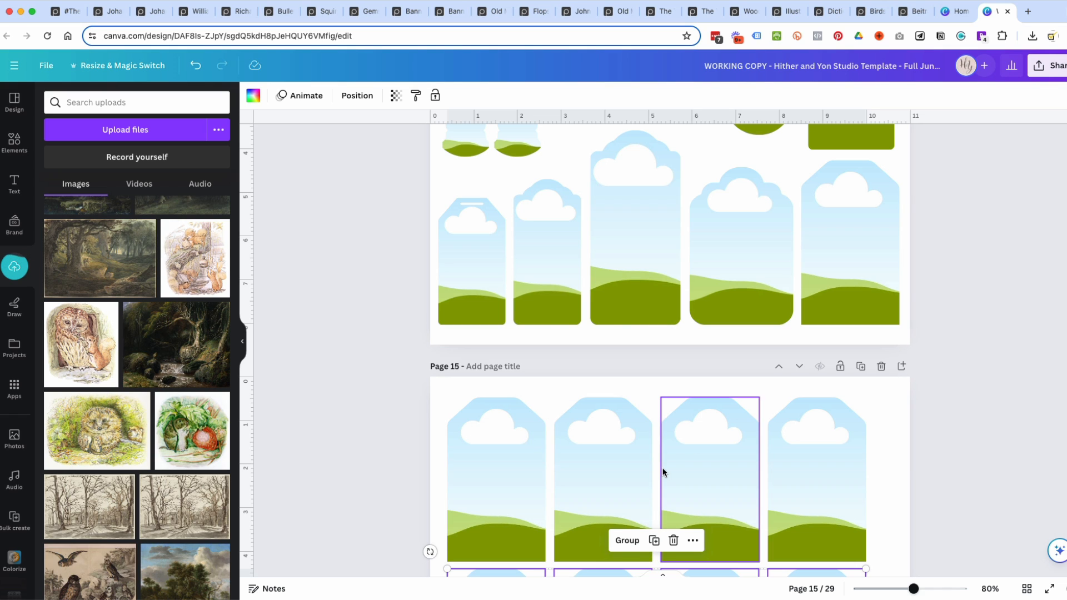
click(812, 448)
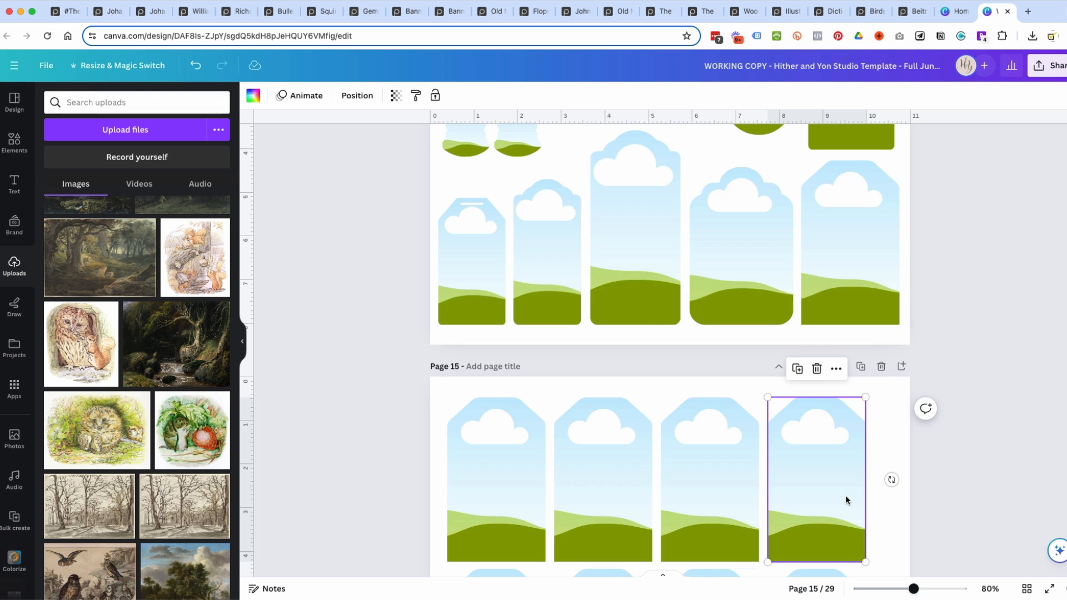
key(ctrl+d)
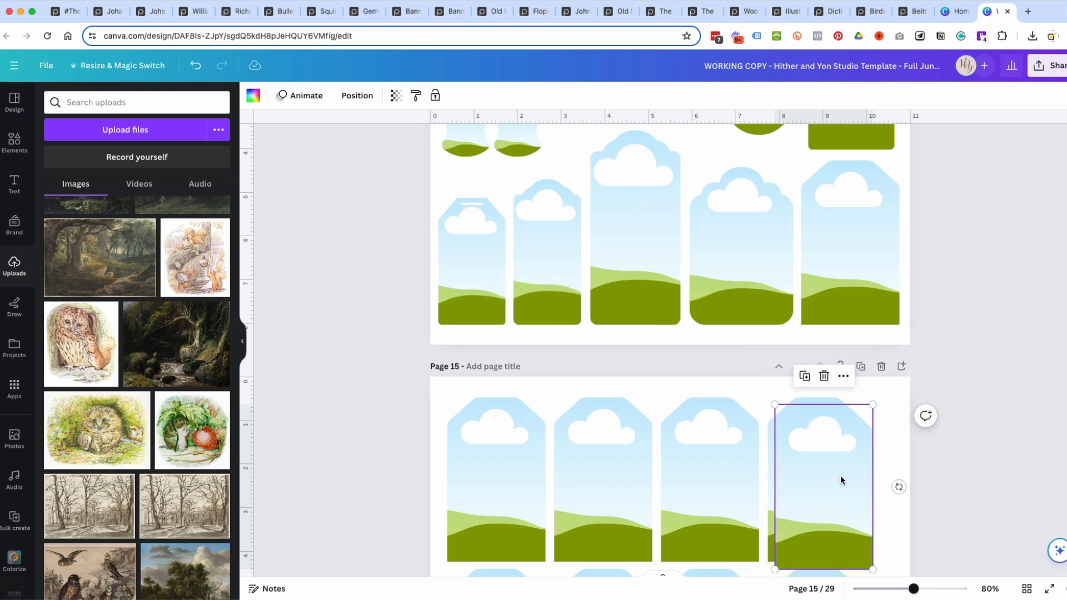
key(ctrl+z)
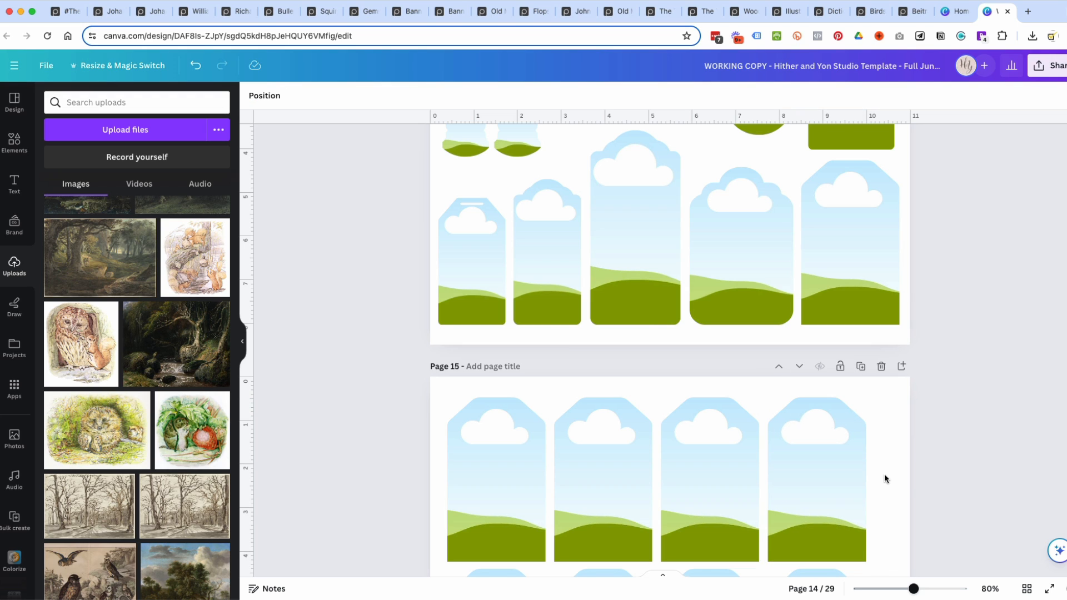
Fill the first tag frame on page 15 with the uploaded woodland painting that has a large tree and sunlit clearing.
scroll(901, 487, down, 2)
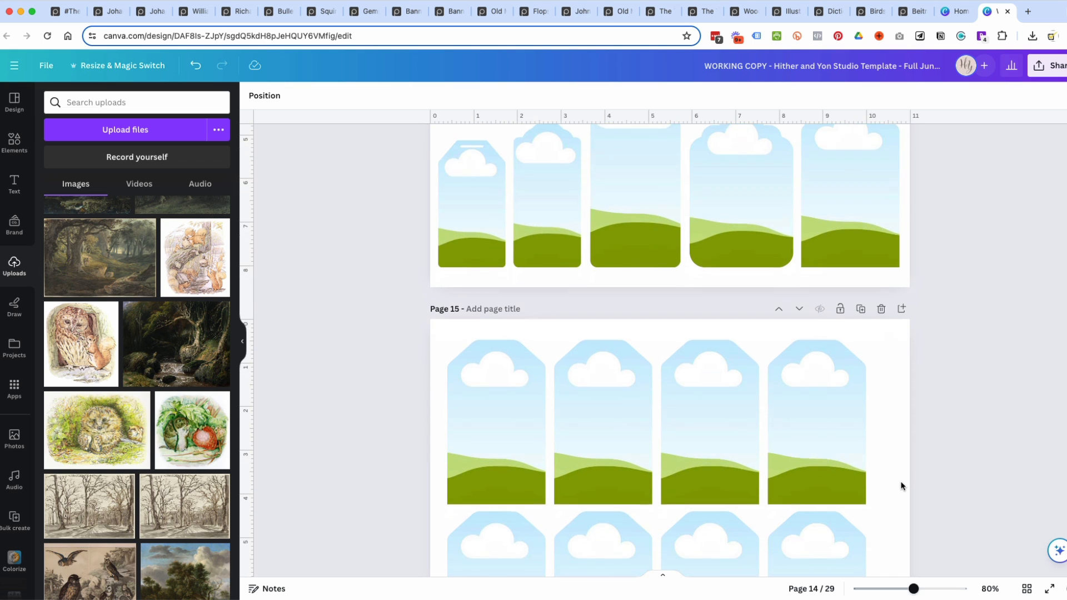
scroll(689, 429, down, 6)
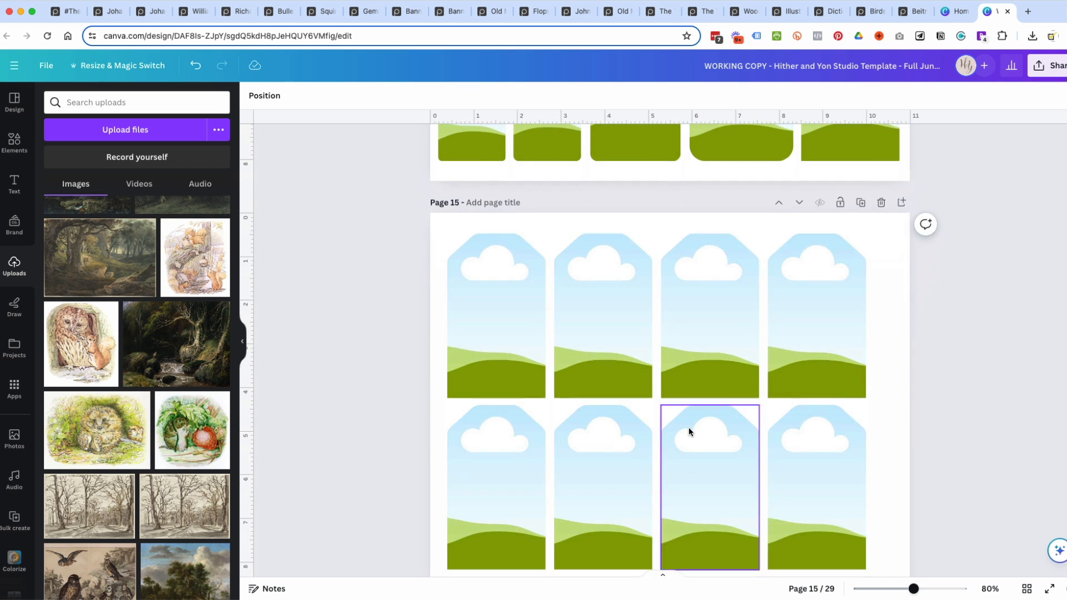
scroll(655, 463, up, 4)
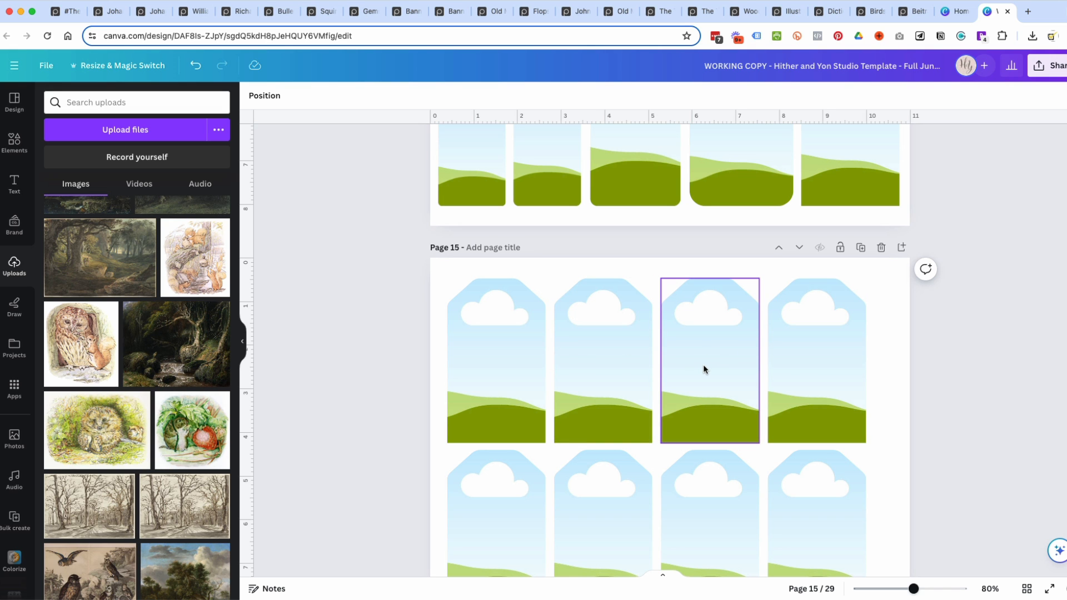
scroll(704, 369, down, 1)
scroll(183, 273, down, 4)
scroll(184, 273, down, 4)
scroll(184, 273, up, 4)
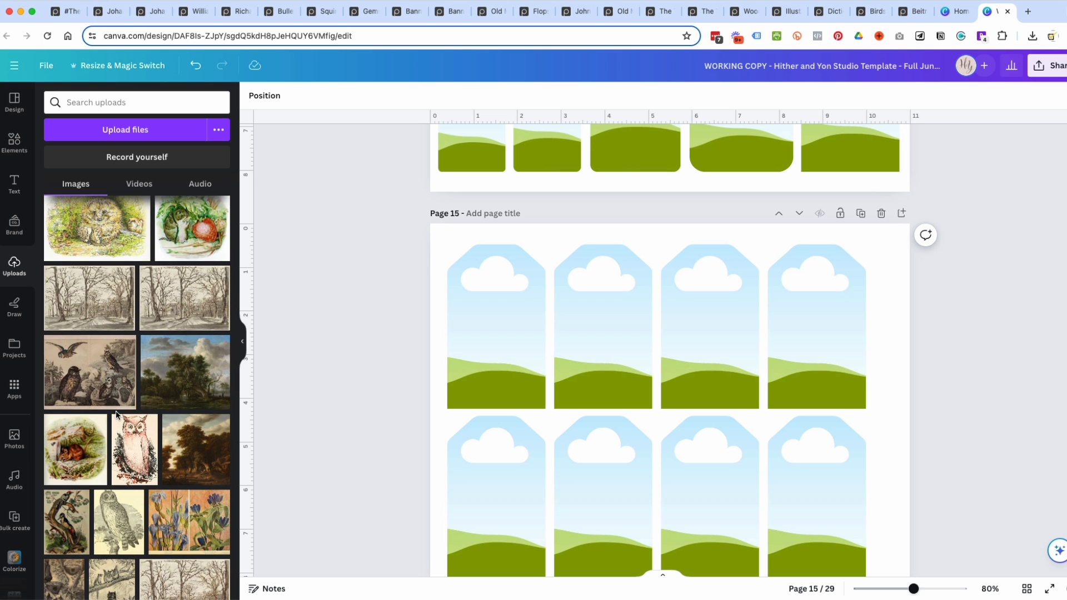
scroll(170, 372, up, 4)
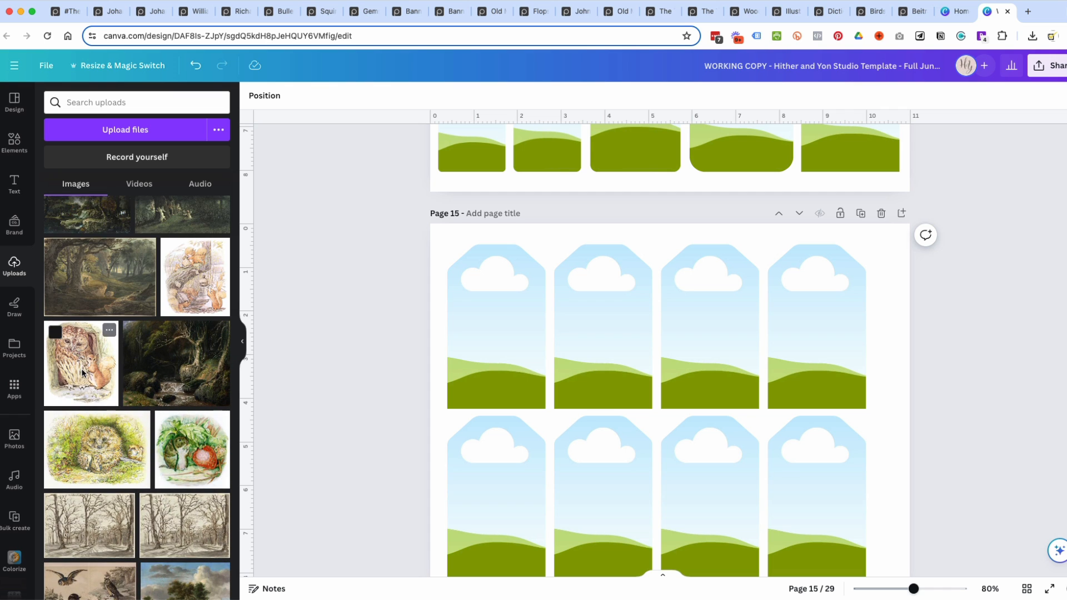
scroll(83, 374, up, 2)
drag(97, 395, 470, 371)
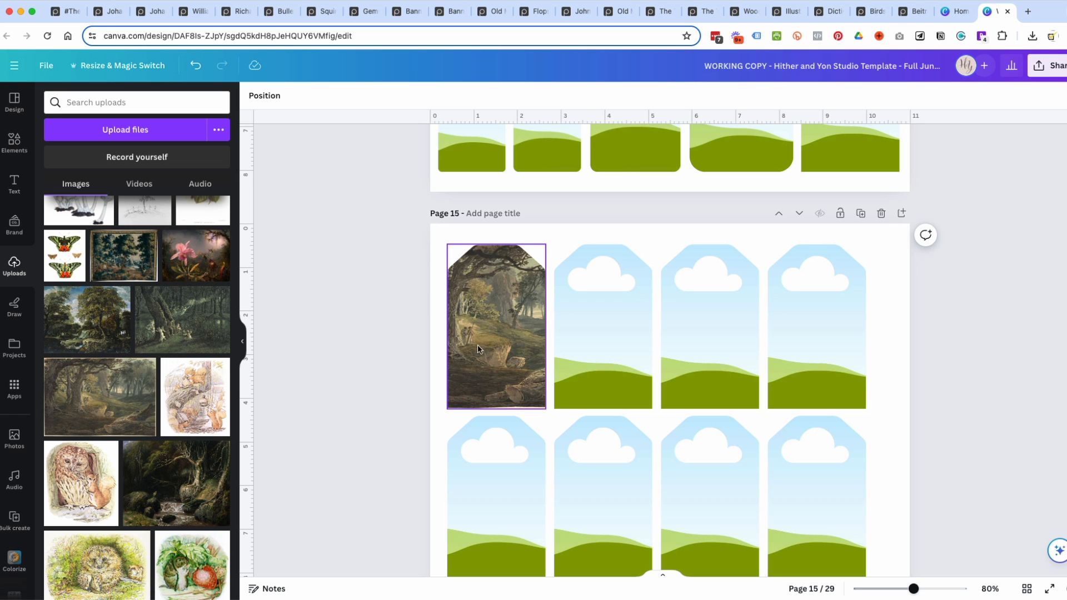
Enlarge the painting inside the first tag frame and shift its crop to the distant trees and stream bank.
click(520, 348)
double_click(520, 345)
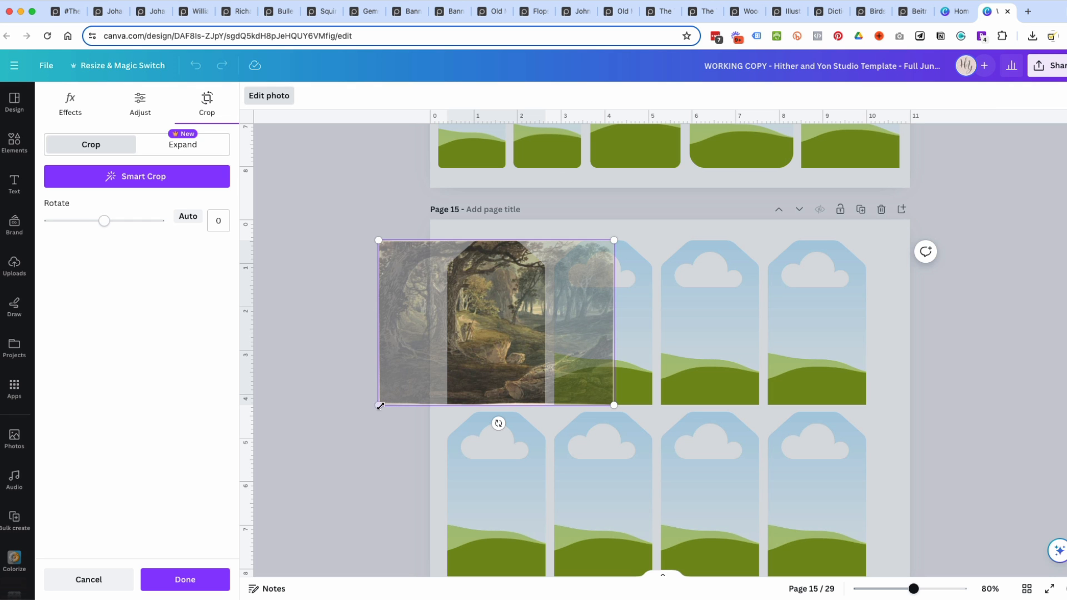
drag(379, 406, 302, 458)
drag(495, 310, 435, 319)
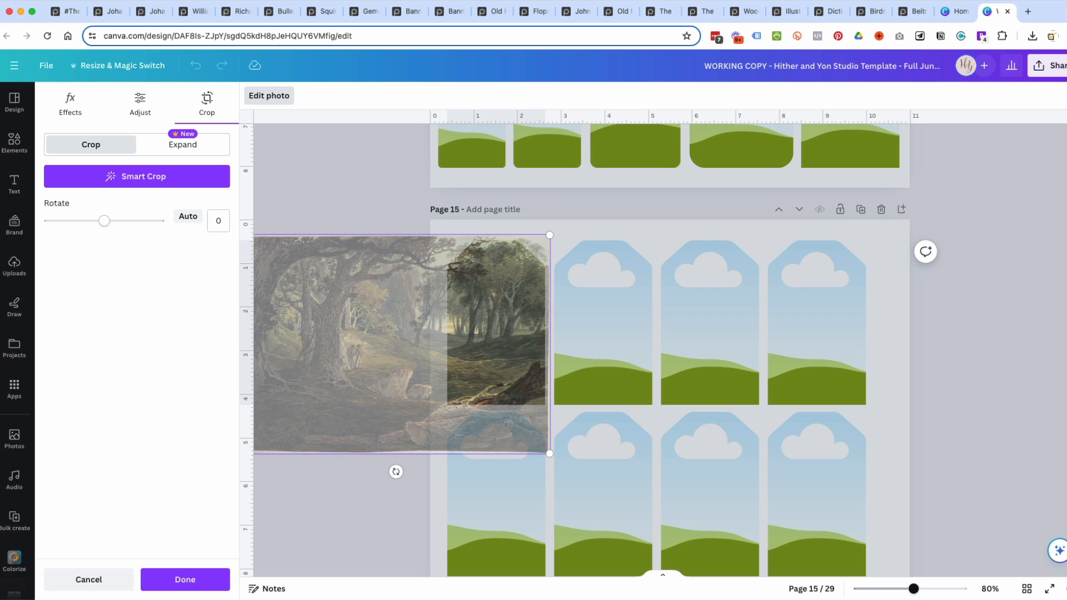
click(985, 339)
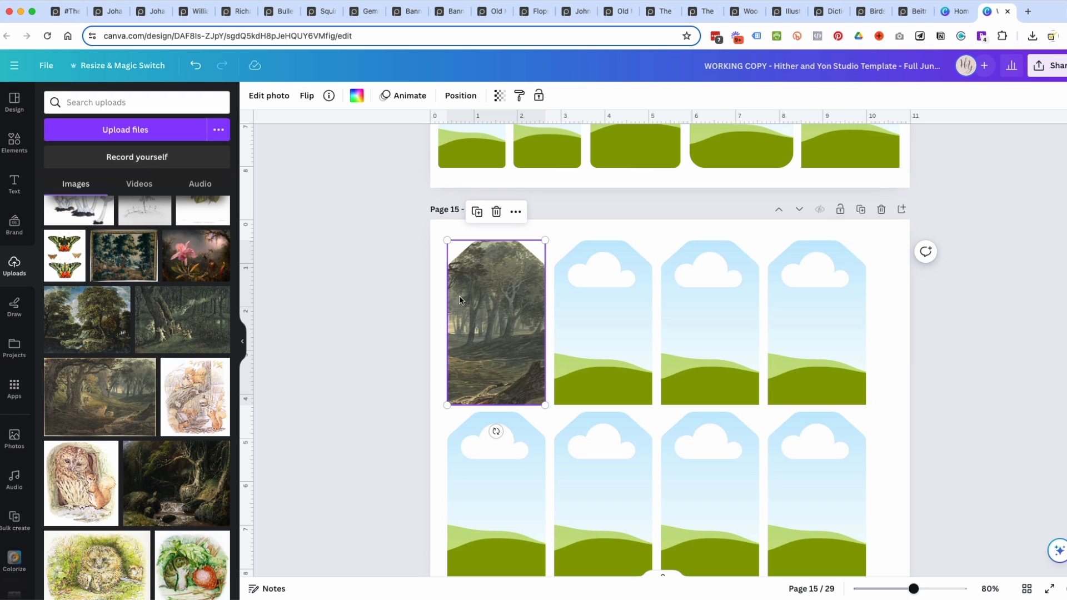
Open the complete photo filter collection and try the Latte, Capri and Bali filters on the first tag's painting.
click(265, 98)
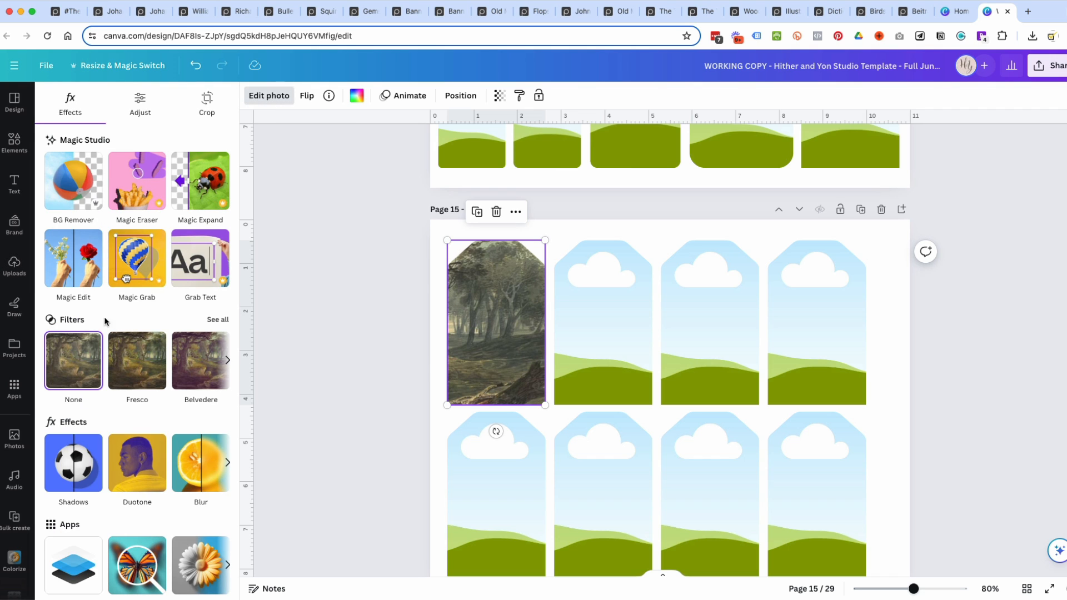
click(218, 319)
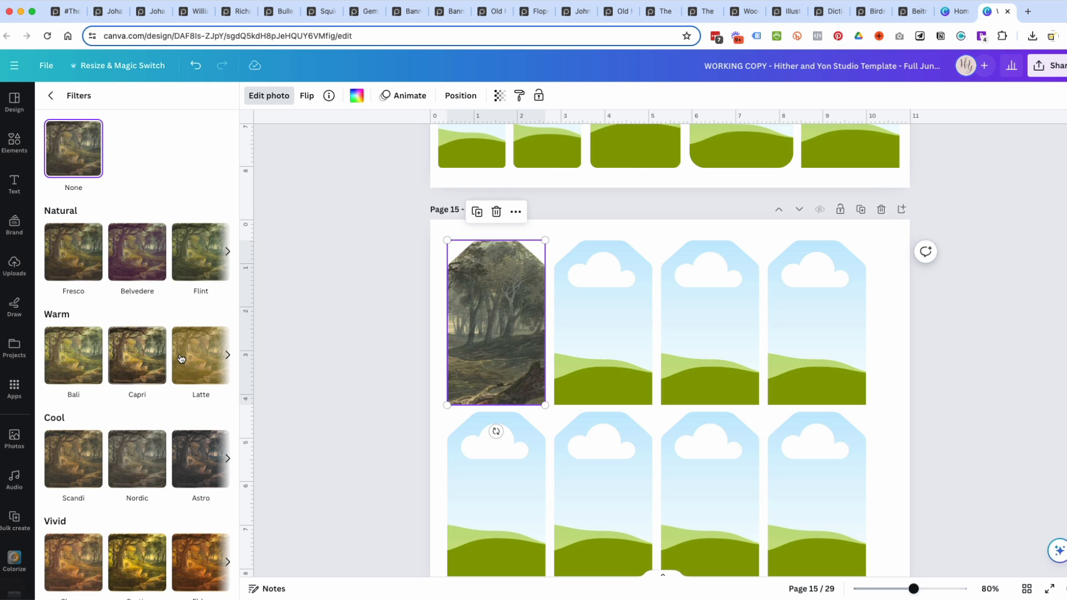
click(197, 358)
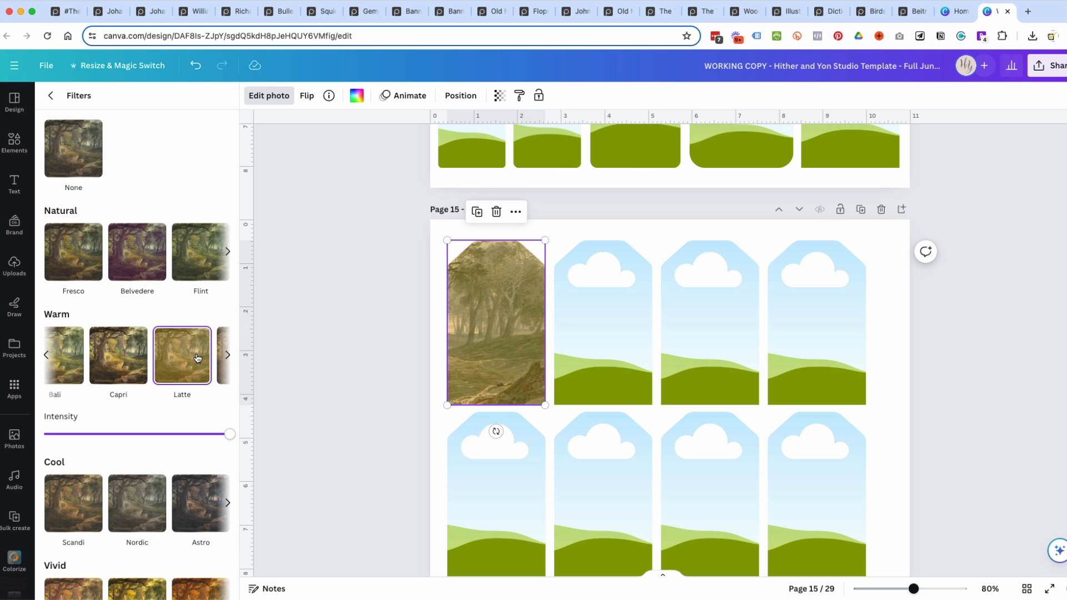
click(132, 363)
scroll(109, 371, left, 2)
click(72, 368)
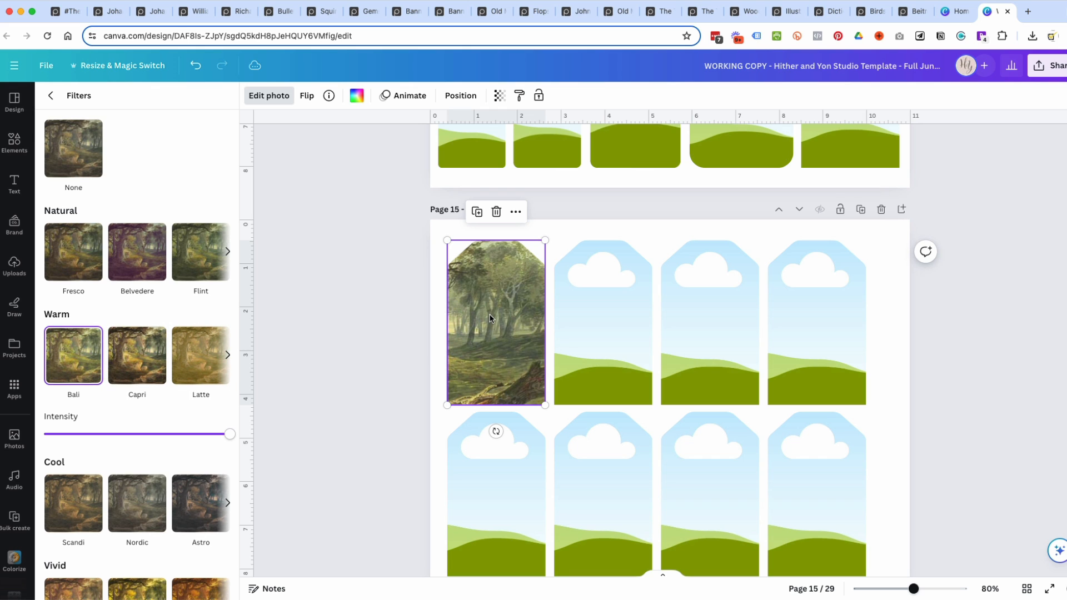
Compare the Hazel, Fade and Vinto filters on the first tag's painting and apply the Capri filter.
click(230, 357)
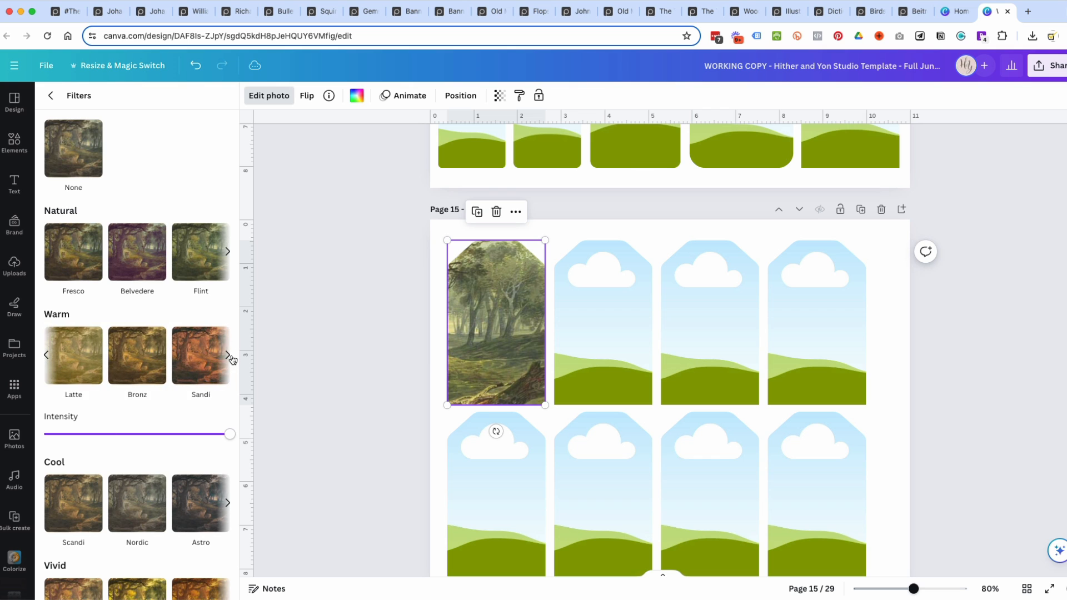
scroll(133, 366, left, 3)
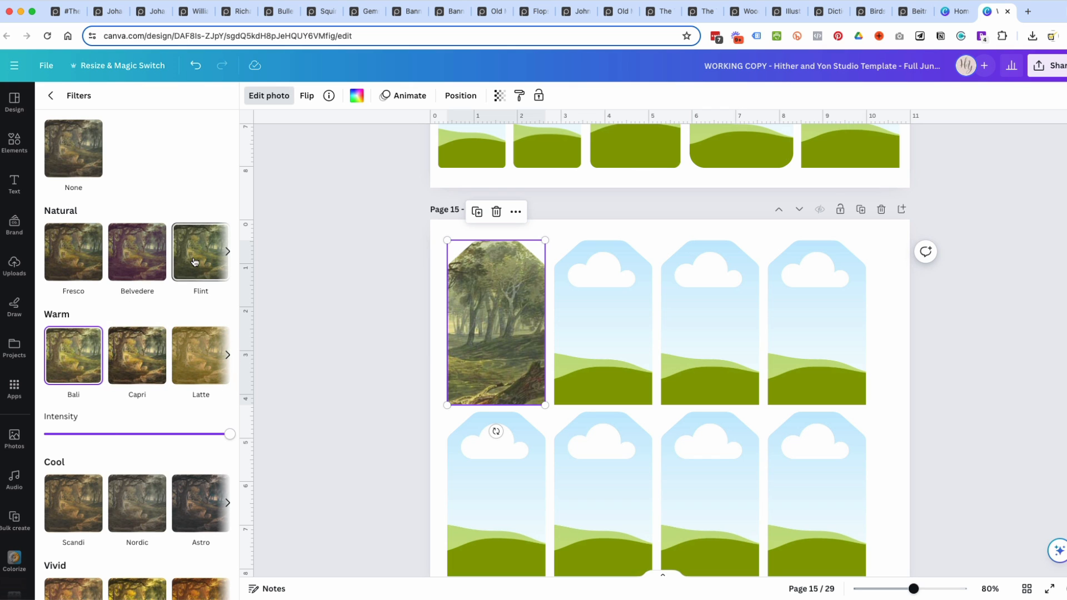
click(230, 251)
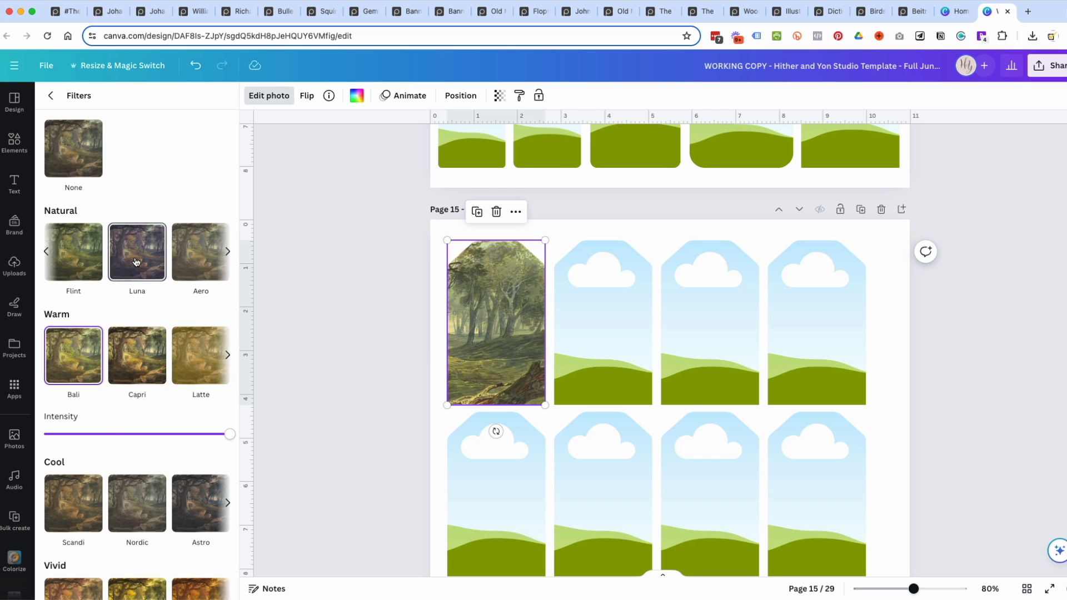
scroll(139, 315, down, 7)
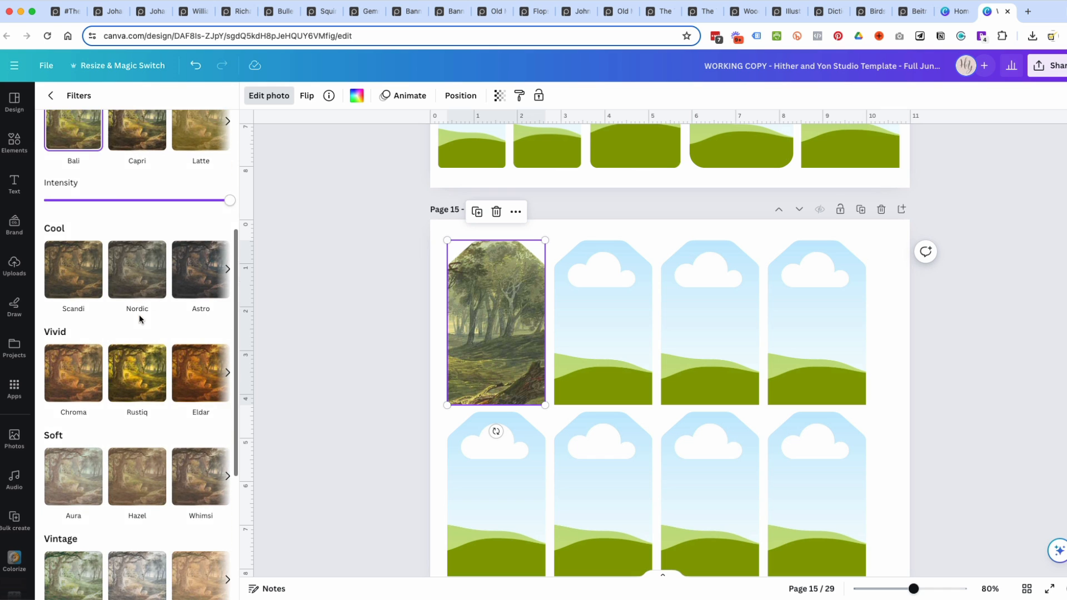
click(139, 328)
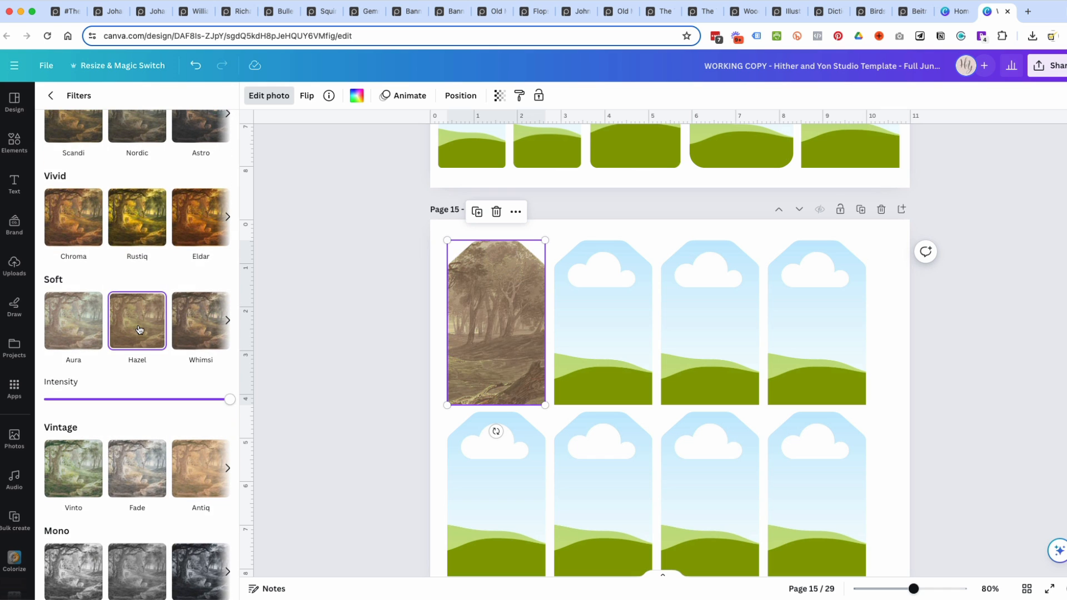
click(149, 475)
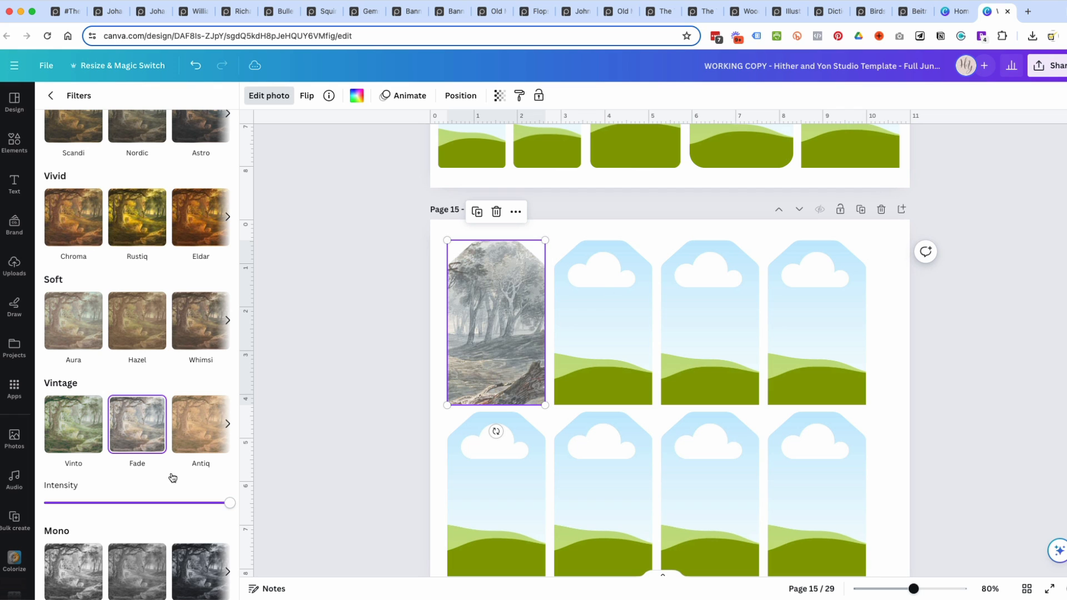
click(76, 440)
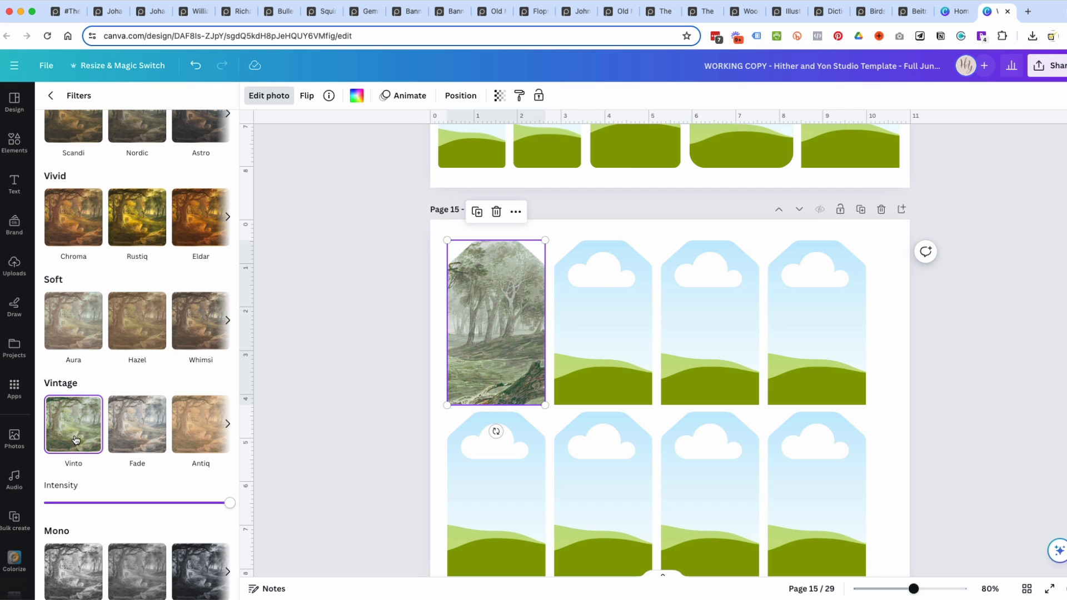
scroll(131, 369, up, 7)
click(133, 371)
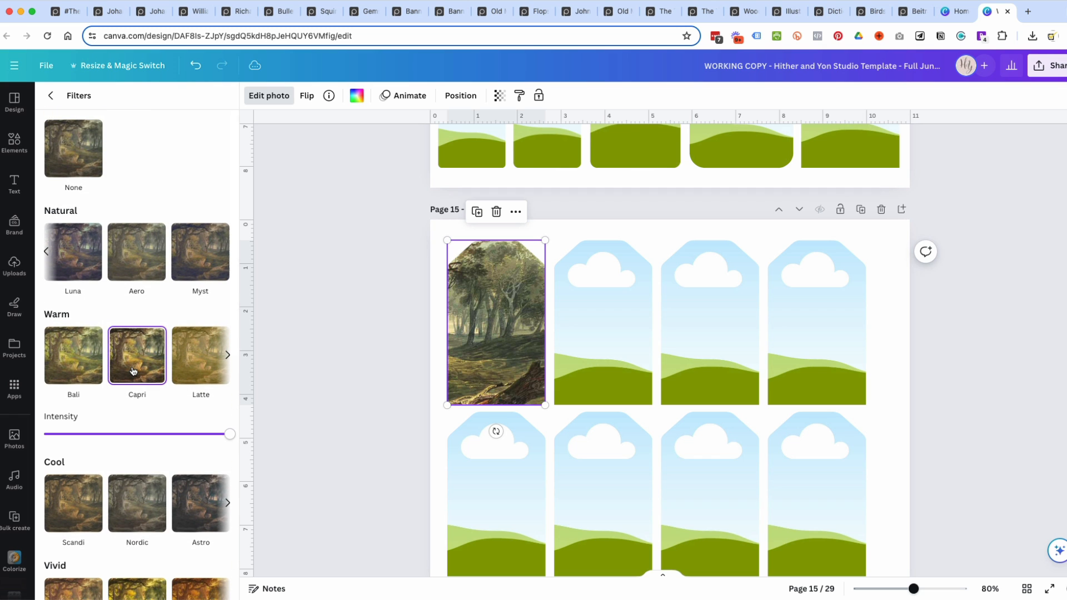
Reposition the woodland painting within the first tag frame so the trees and the rocky bank fill the tag.
double_click(487, 322)
mouse_move(487, 322)
mouse_down()
mouse_move(520, 344)
mouse_move(499, 324)
mouse_up()
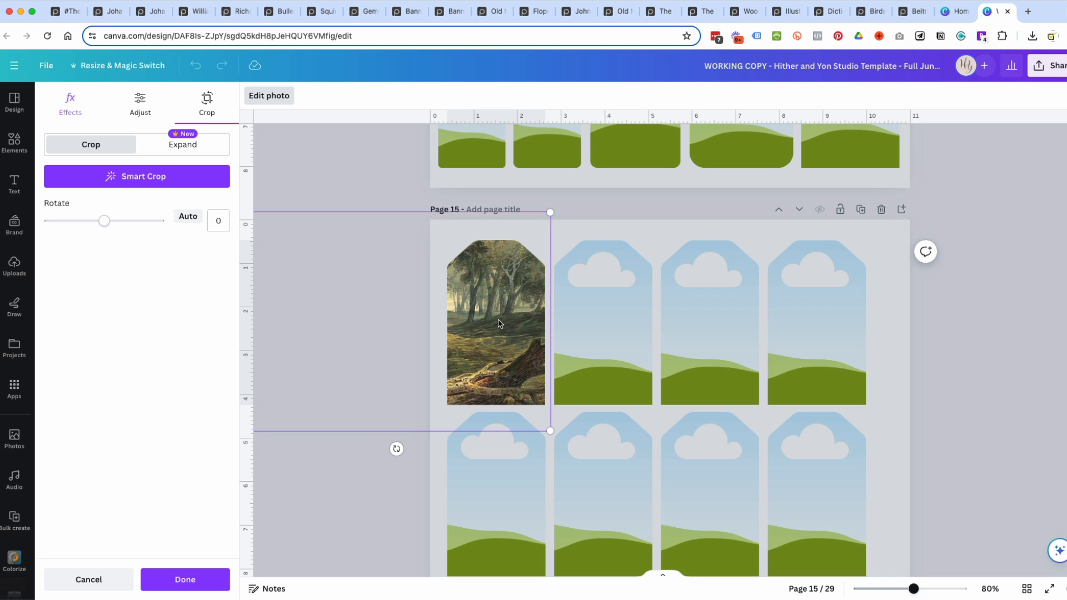
drag(490, 277, 467, 290)
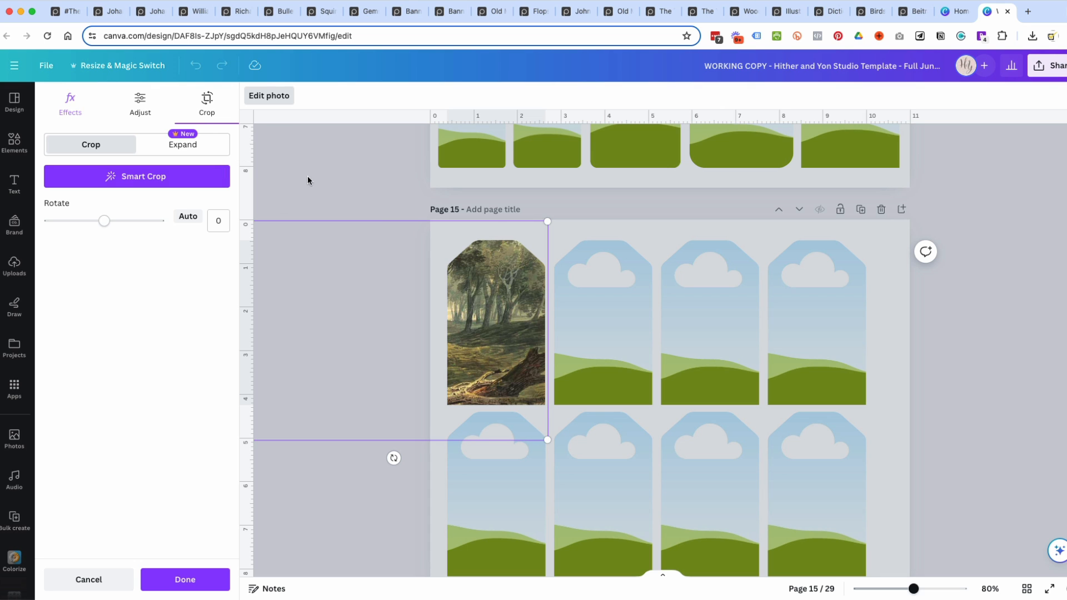
click(378, 198)
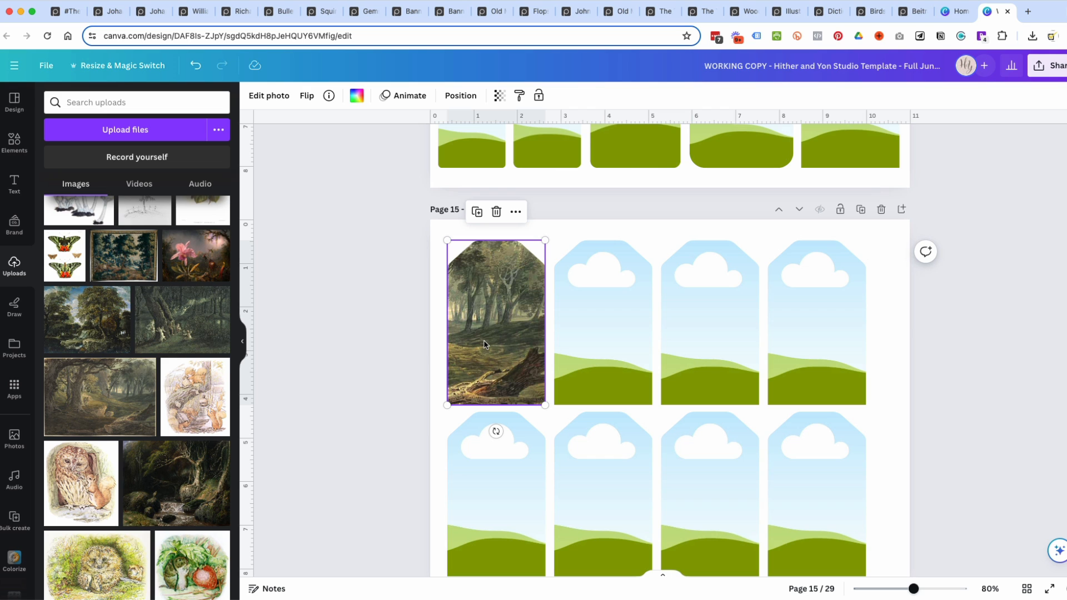
Try the squirrel illustration in the second tag frame, enlarging and repositioning it, and remove it from the frame.
drag(197, 408, 562, 312)
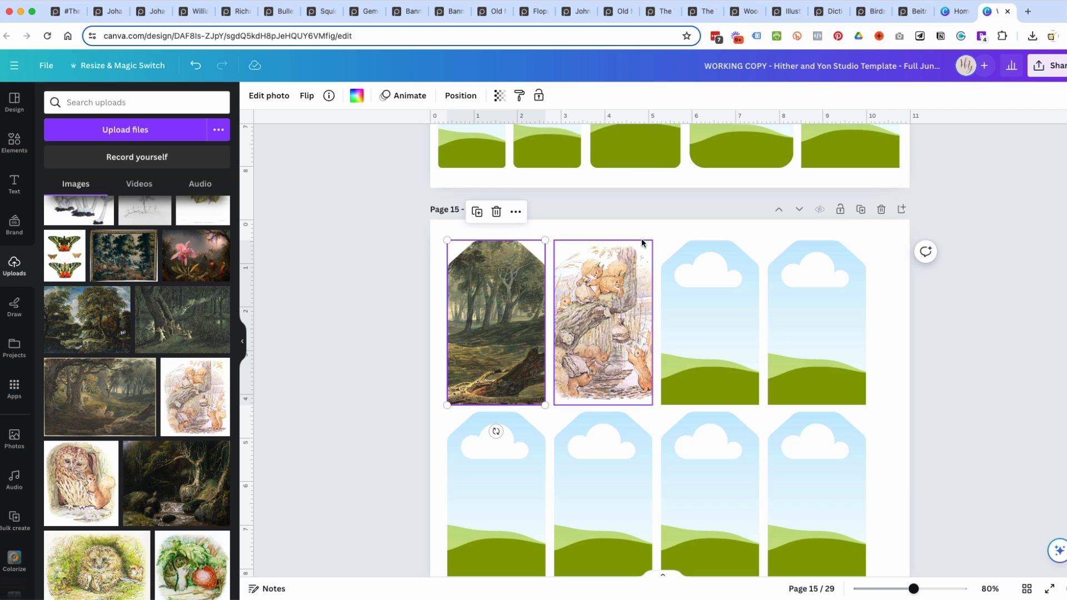
double_click(591, 359)
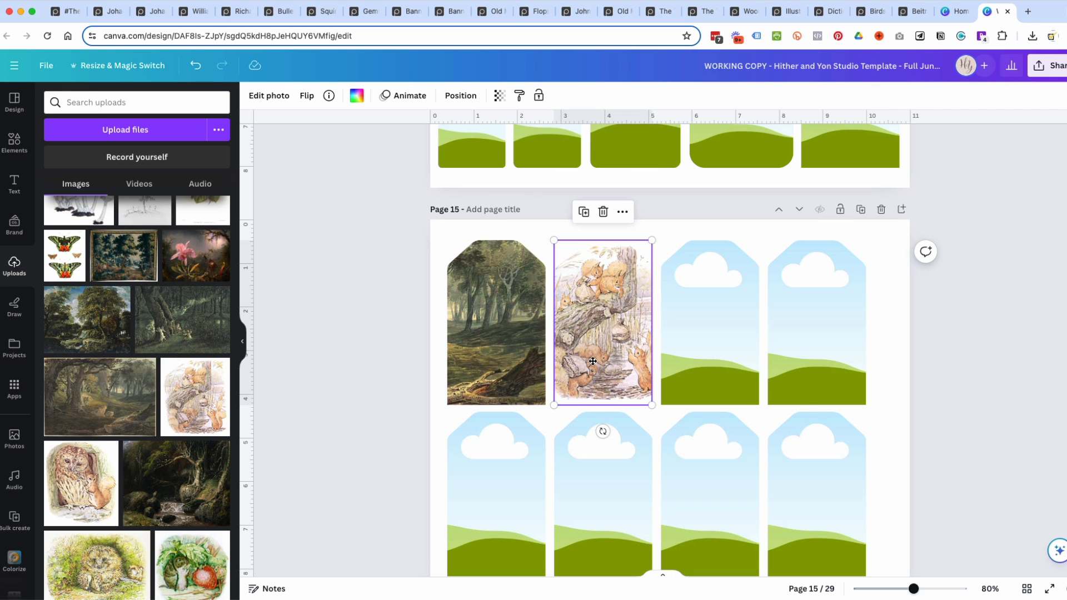
drag(674, 401, 698, 422)
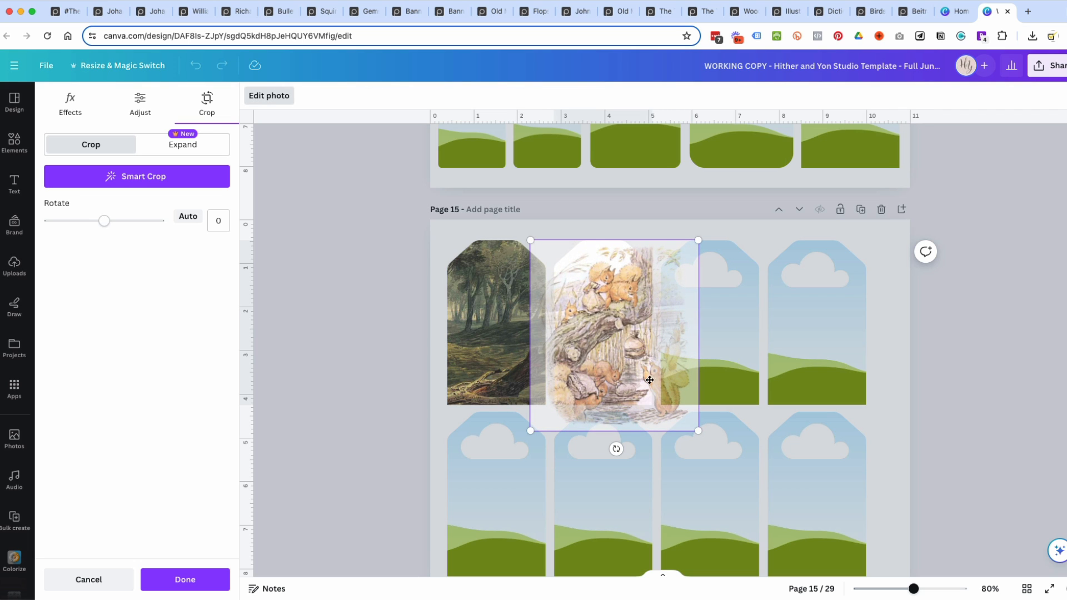
drag(616, 357, 602, 334)
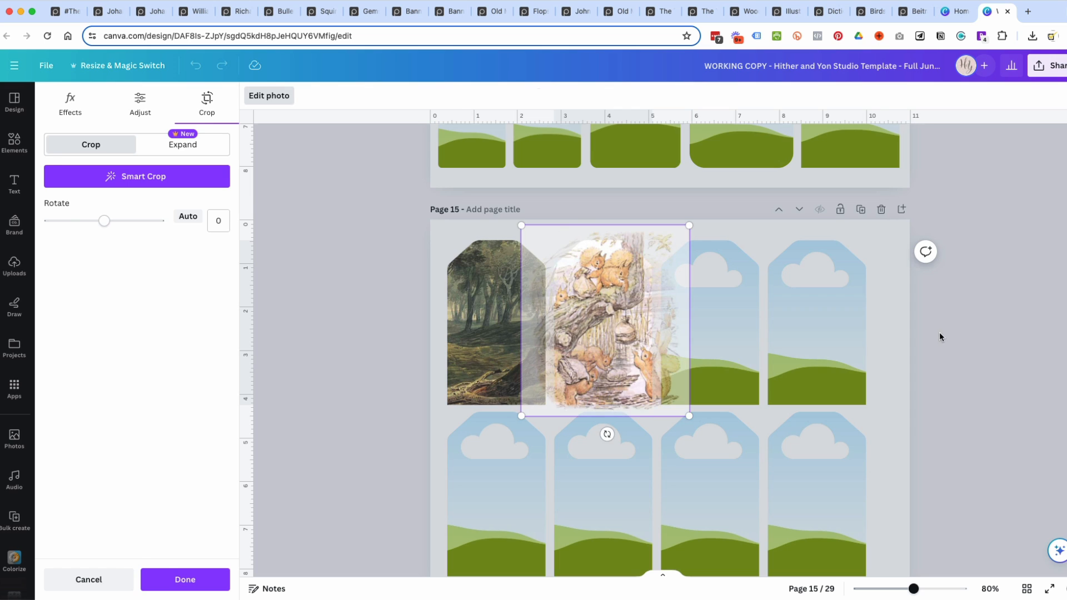
click(939, 332)
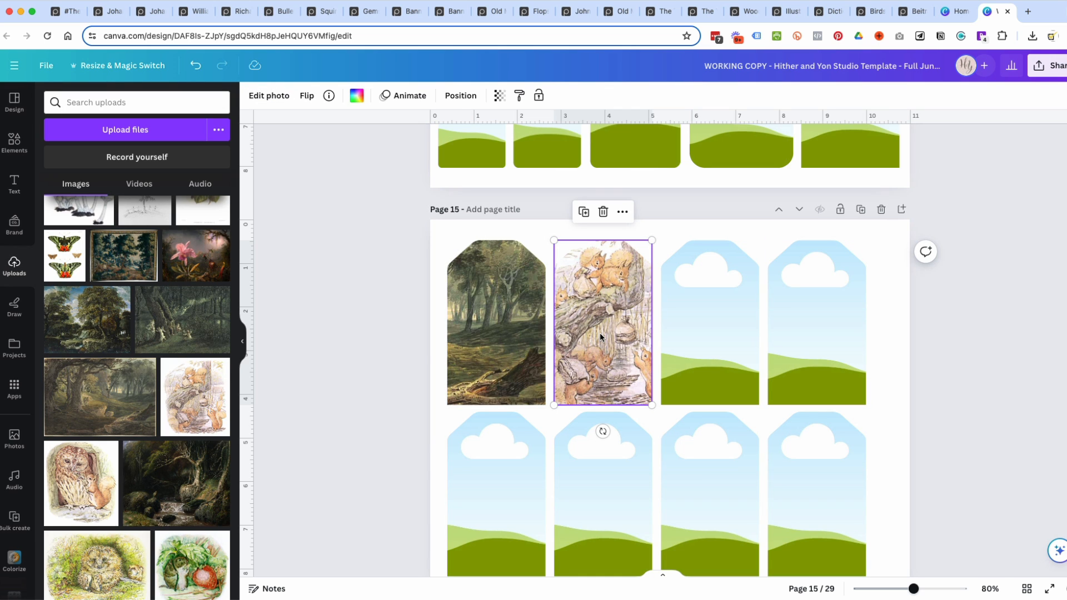
key(Delete)
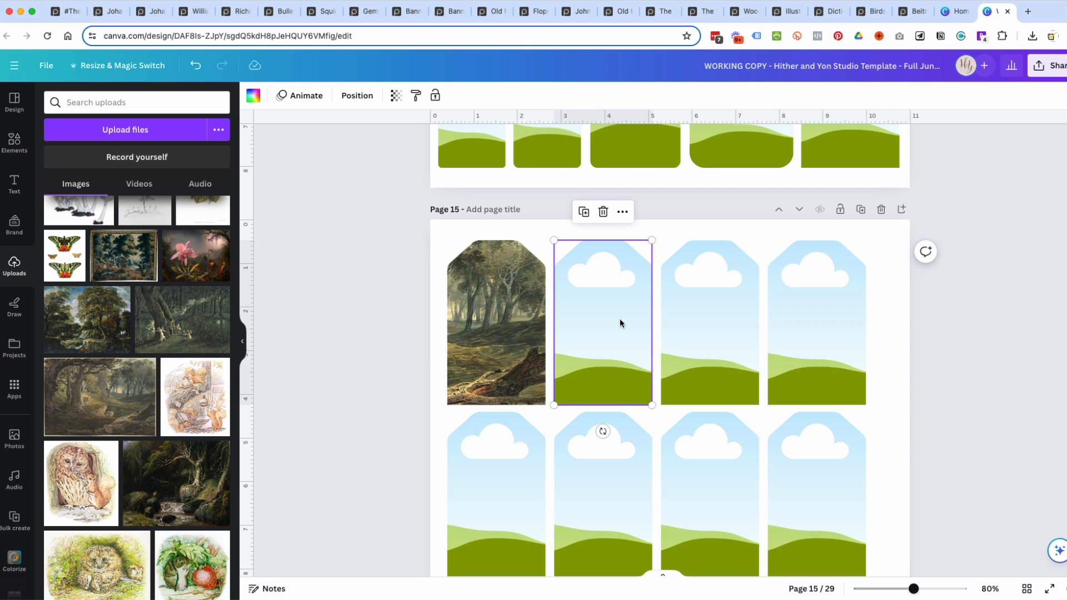
Search the design elements for "watercolor background".
click(14, 142)
click(121, 105)
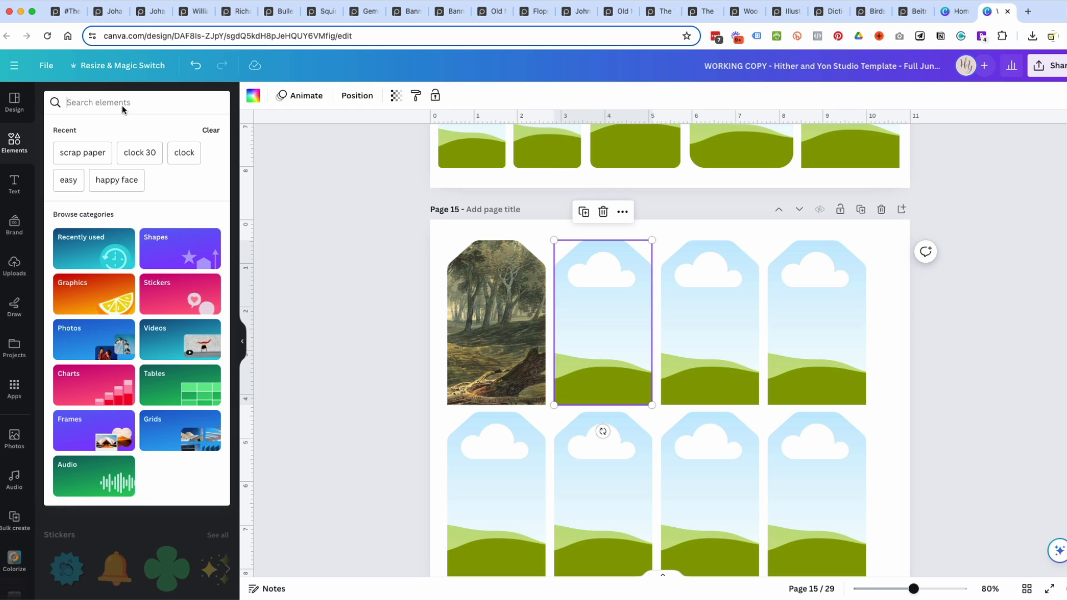
text(waterc)
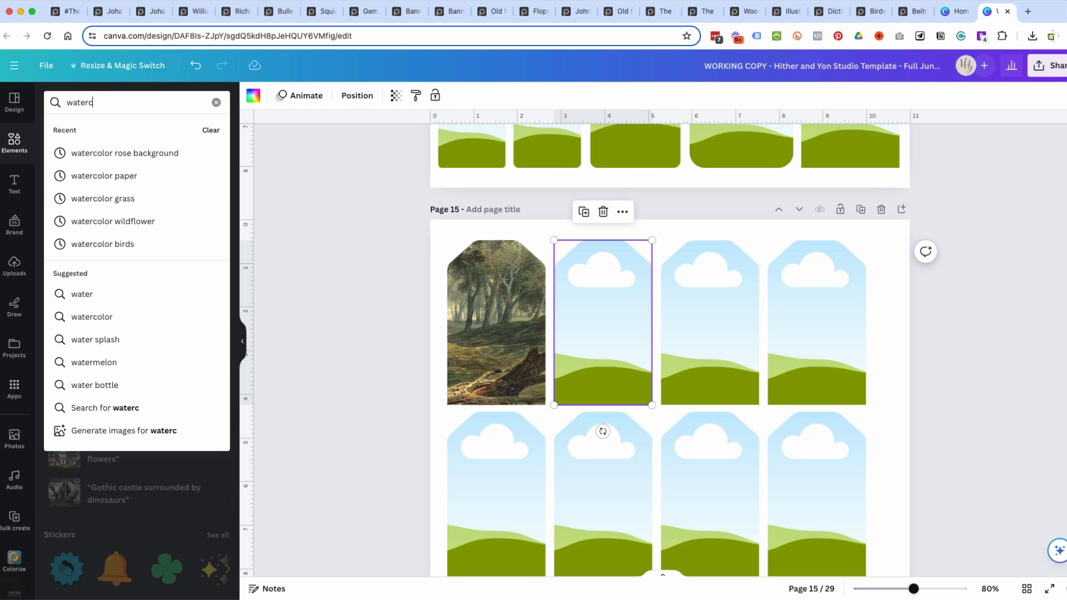
text(olor background)
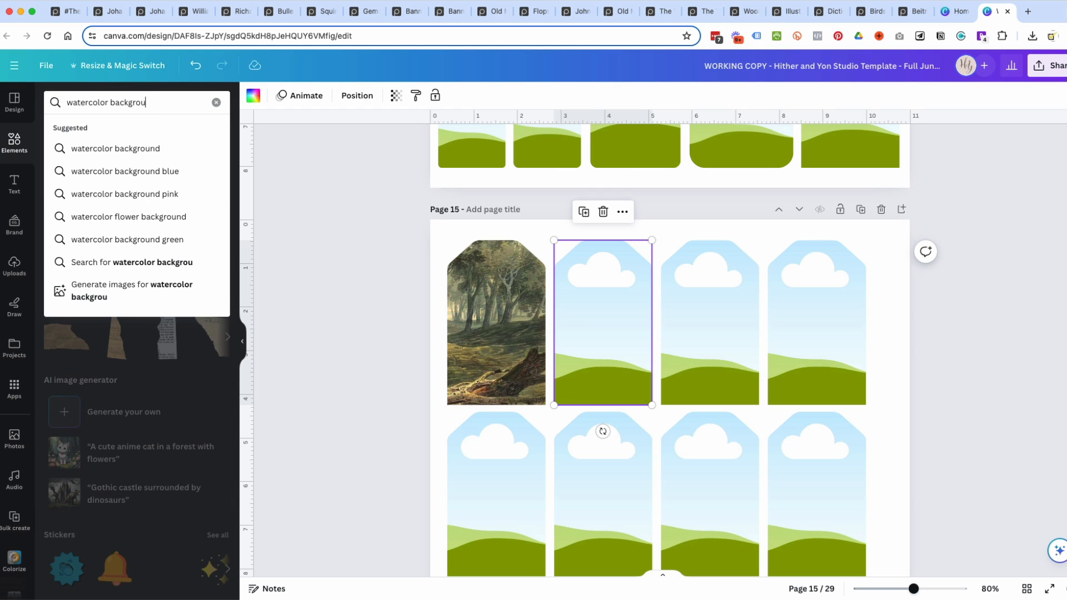
key(Return)
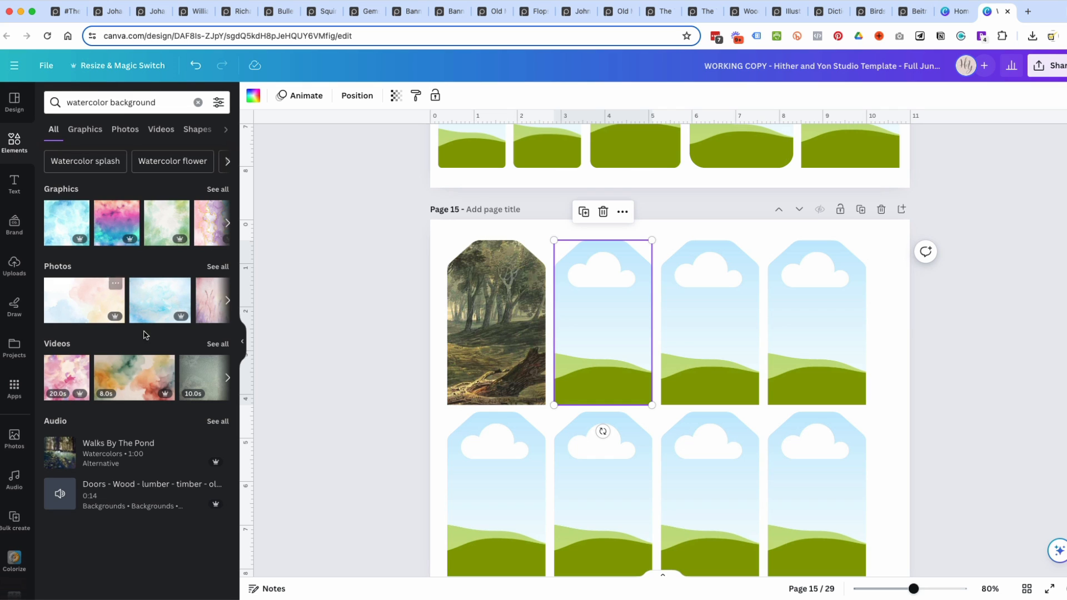
Filter the watercolor background results by the medium green color and browse the matching graphics.
click(218, 104)
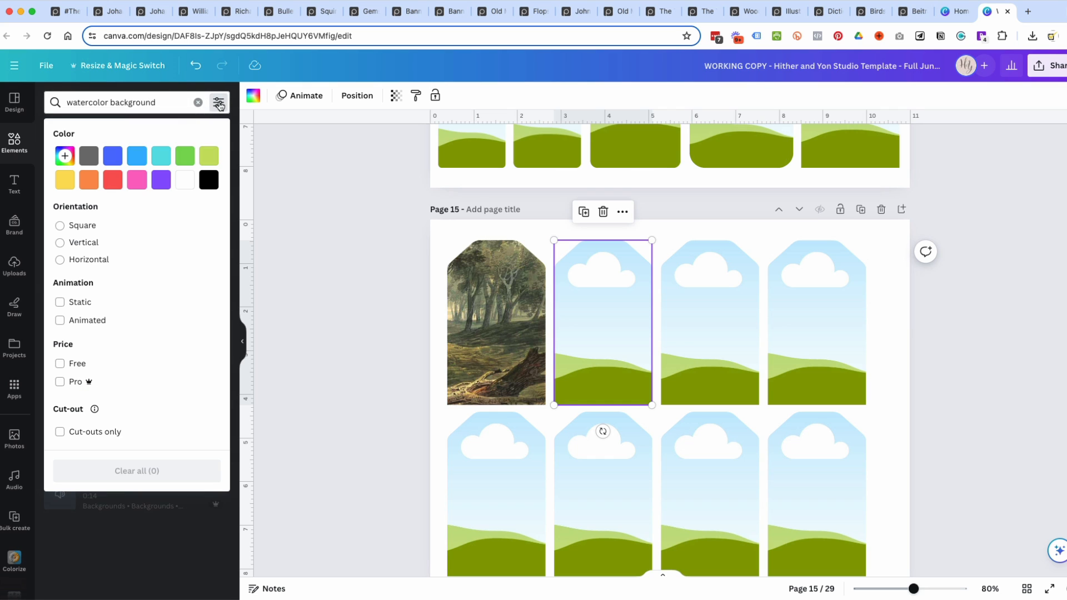
click(210, 159)
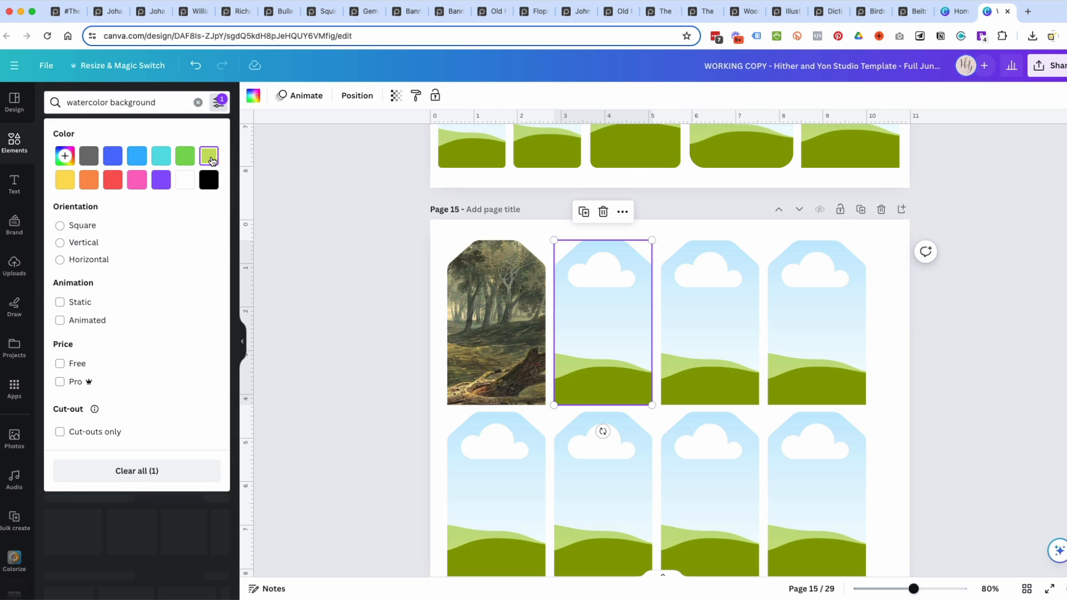
click(187, 155)
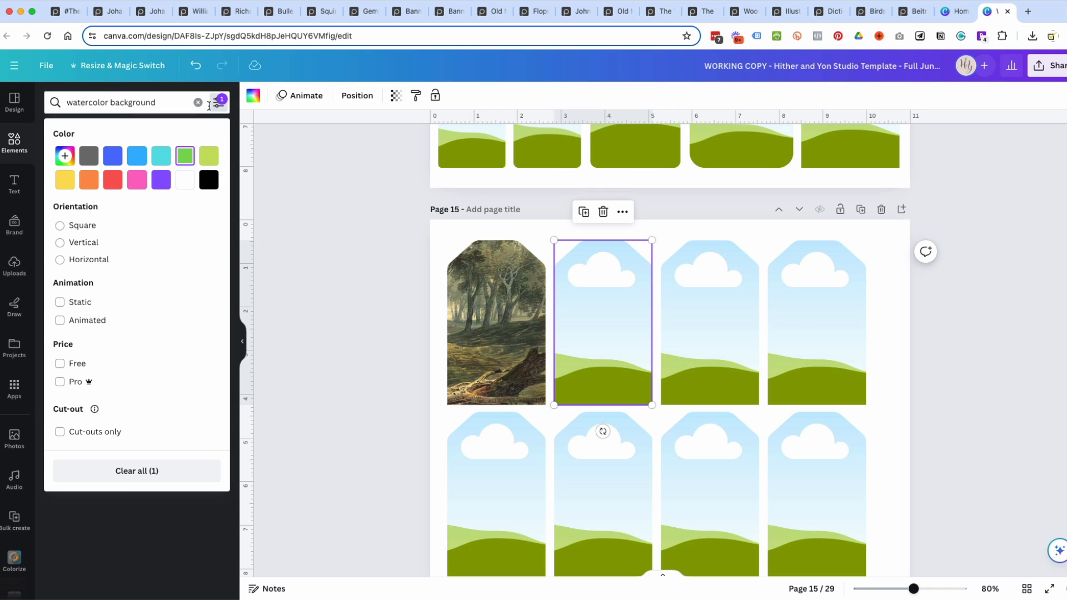
click(173, 106)
key(Return)
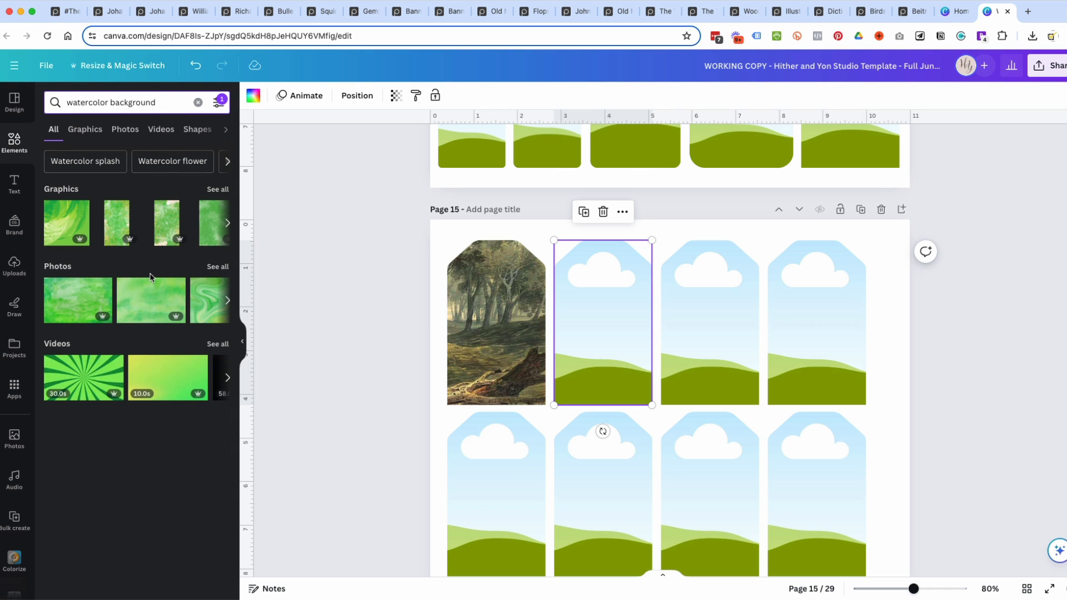
scroll(158, 225, right, 4)
scroll(158, 225, right, 3)
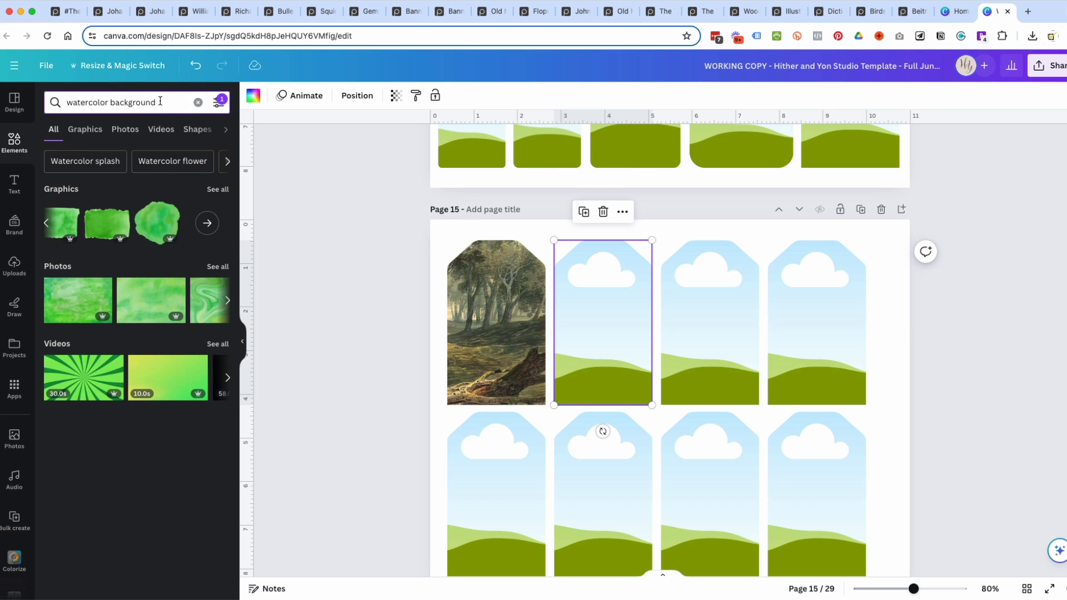
Replace the green color filter with a custom brown, #7D5209, and rerun the watercolor background search.
click(218, 102)
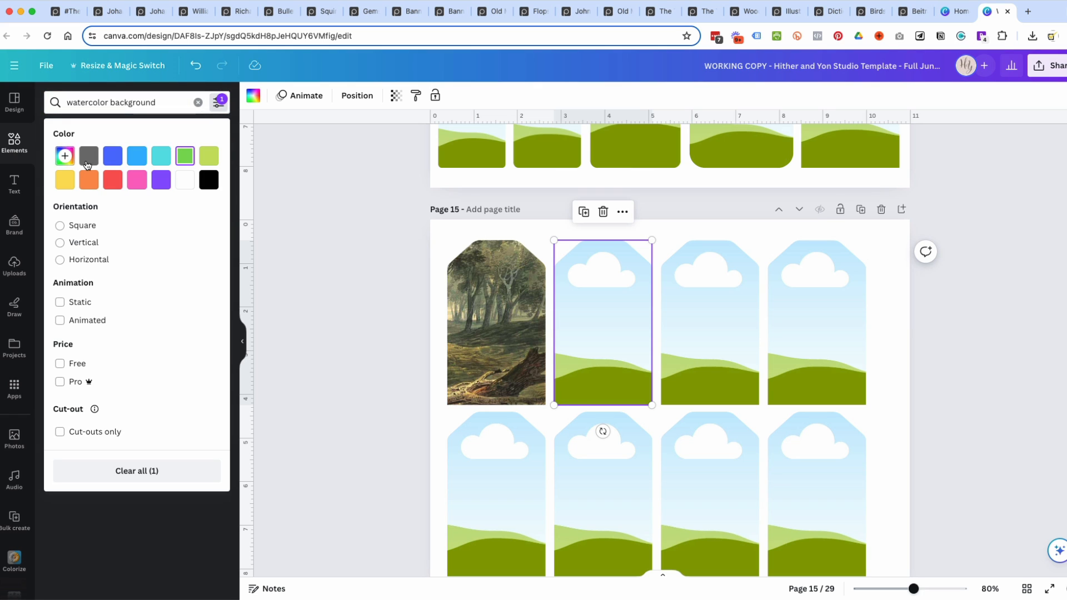
click(65, 157)
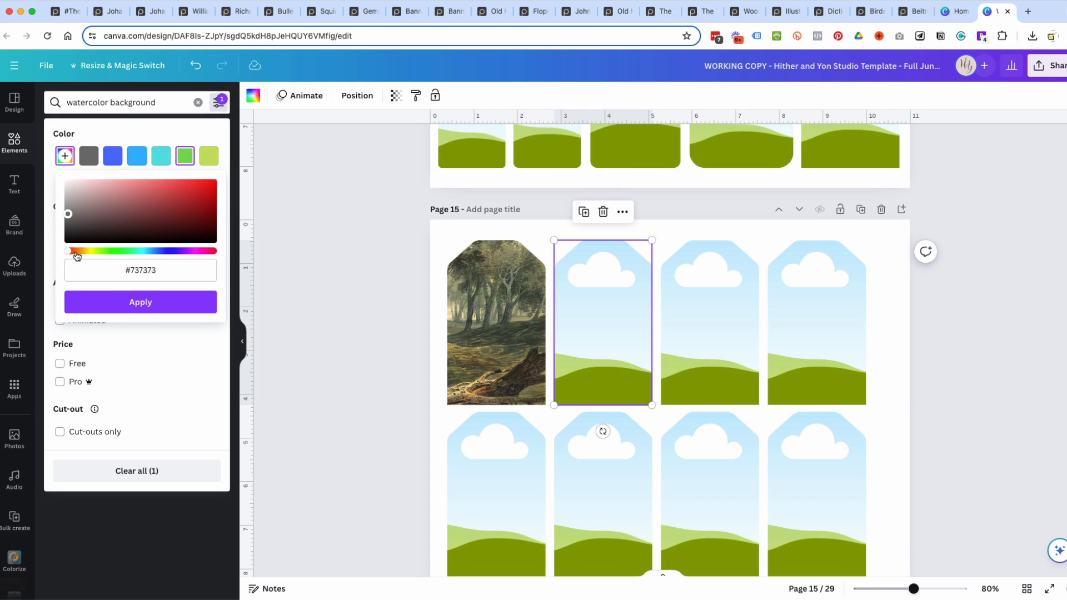
drag(71, 253, 83, 254)
click(205, 224)
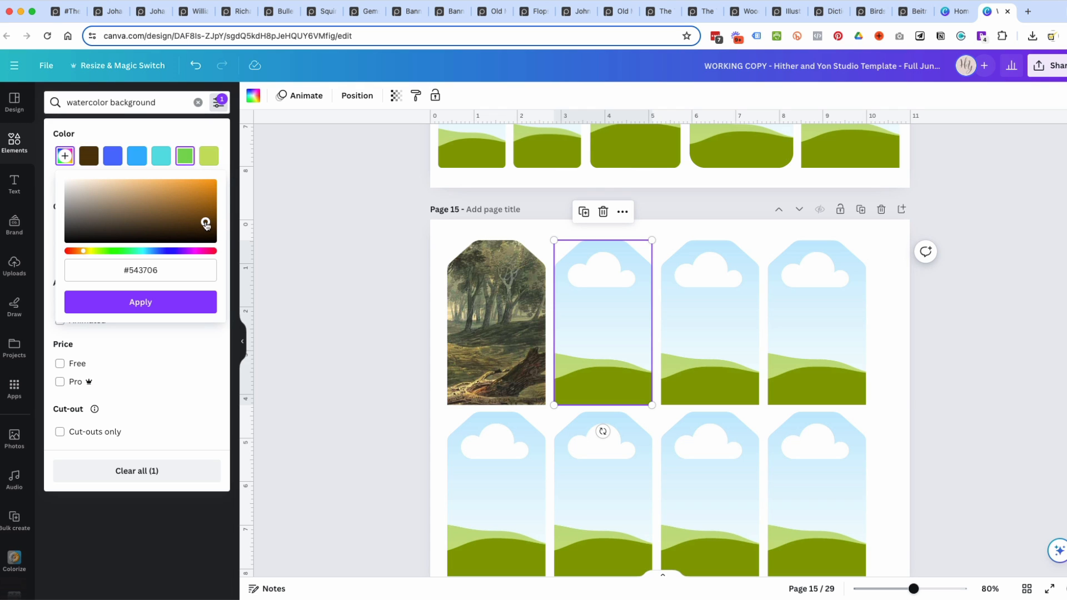
click(209, 204)
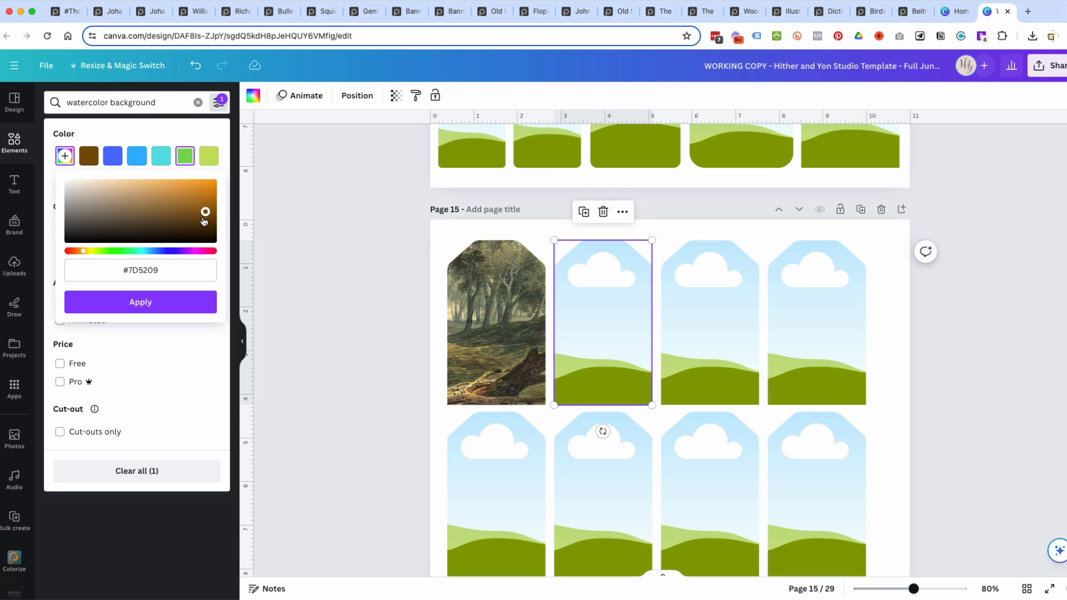
click(152, 302)
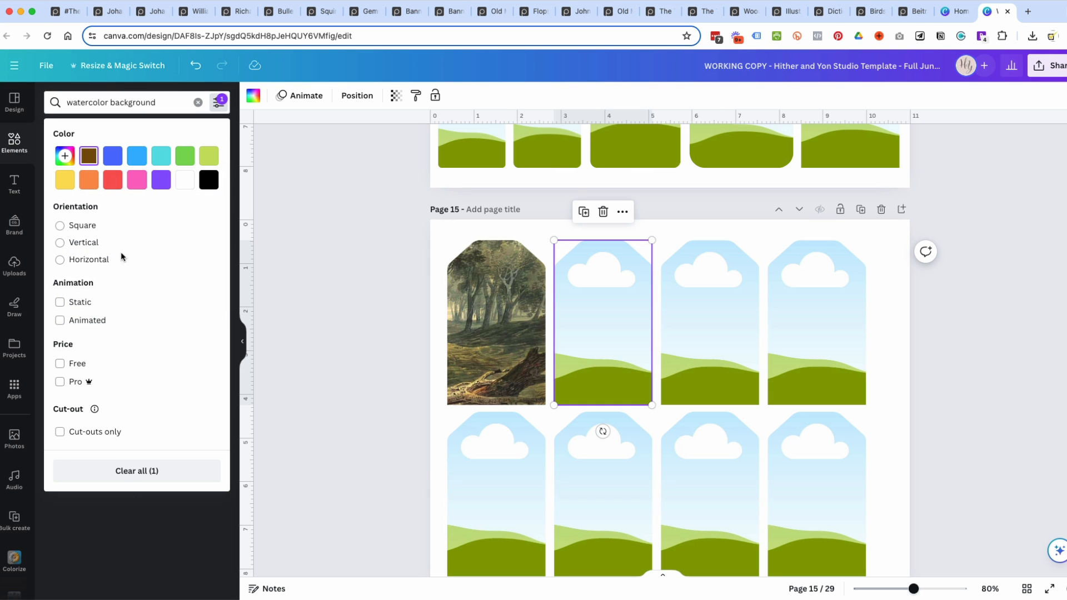
click(164, 104)
key(Return)
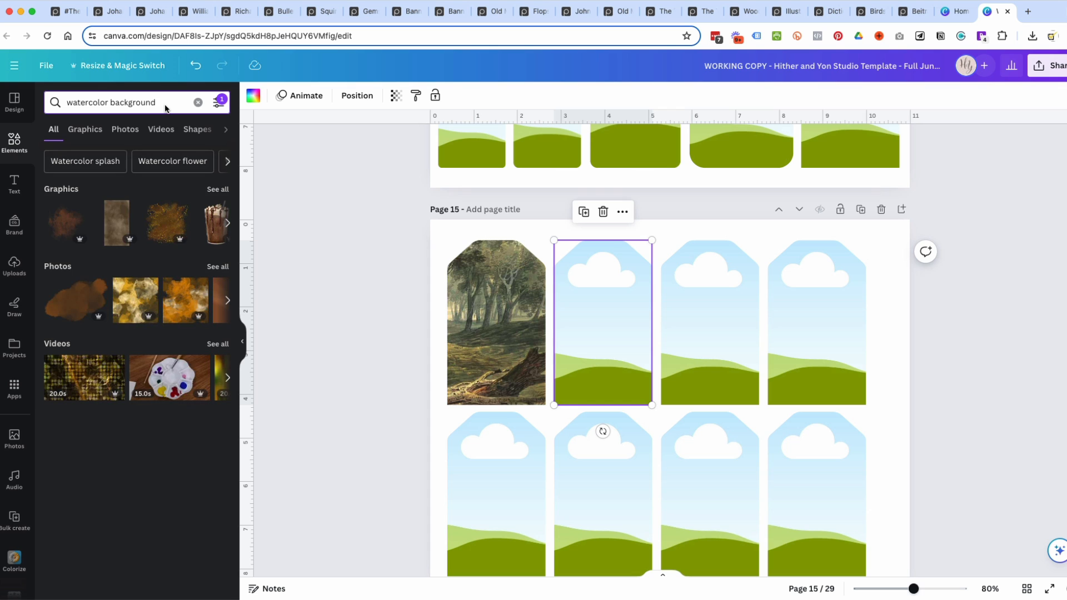
Browse the full collection of brown graphics for a background that suits the second tag.
scroll(171, 236, right, 5)
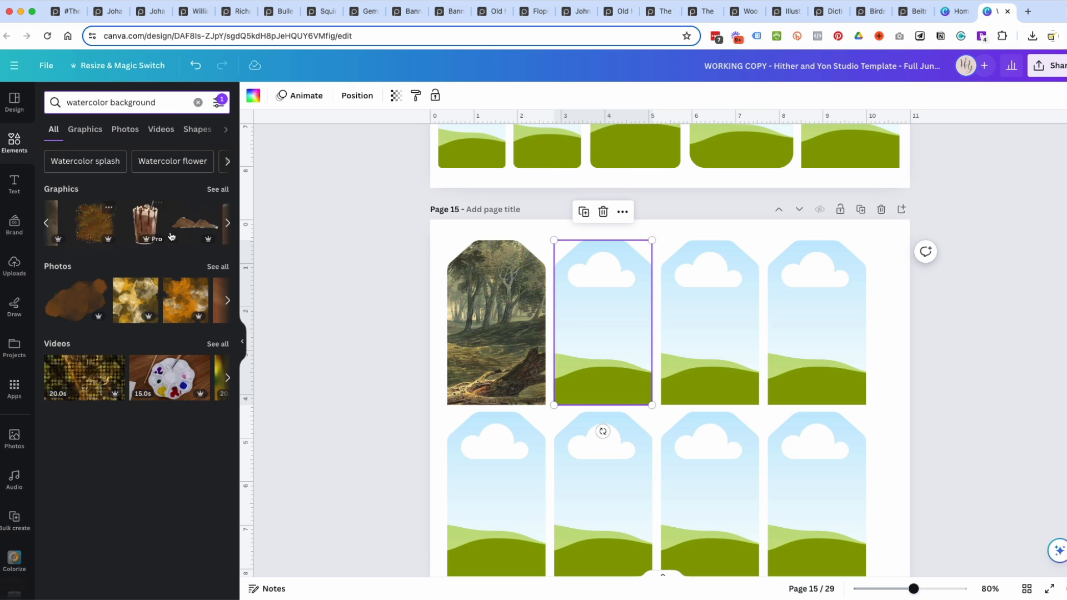
scroll(171, 237, right, 3)
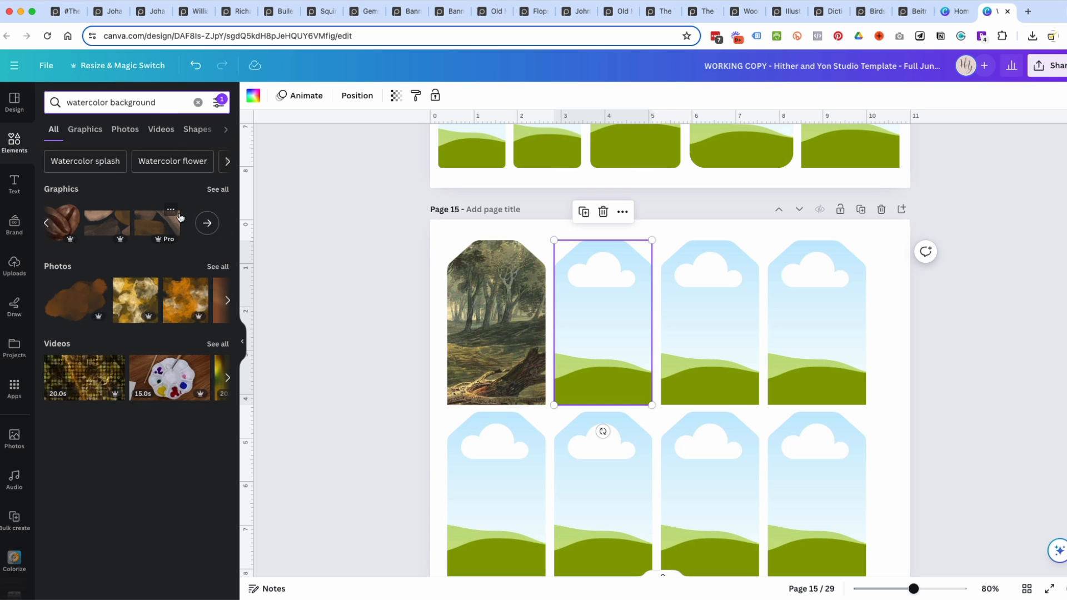
click(218, 189)
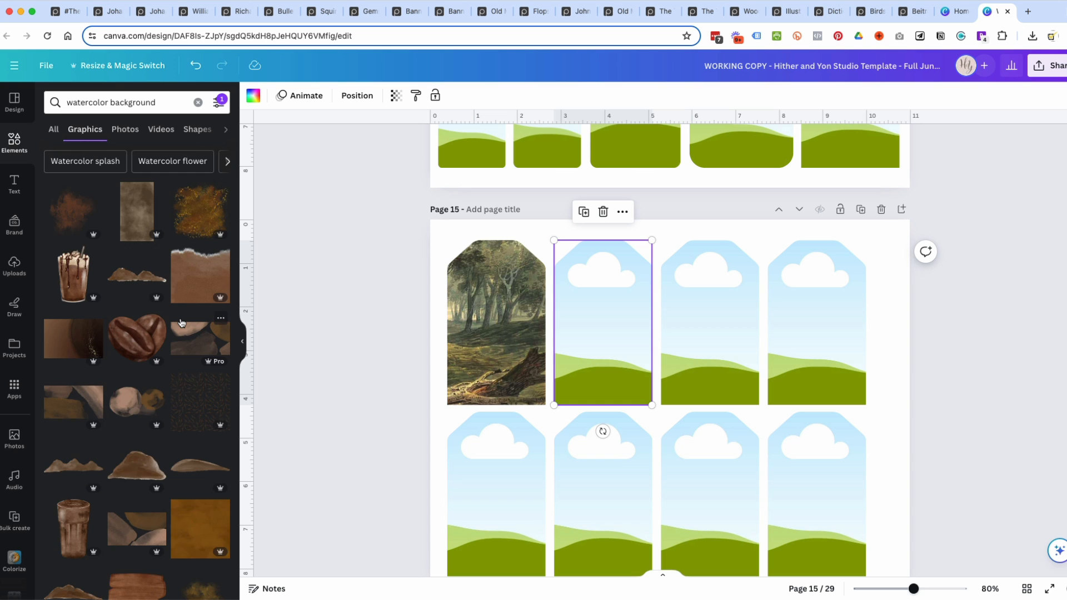
scroll(181, 322, down, 15)
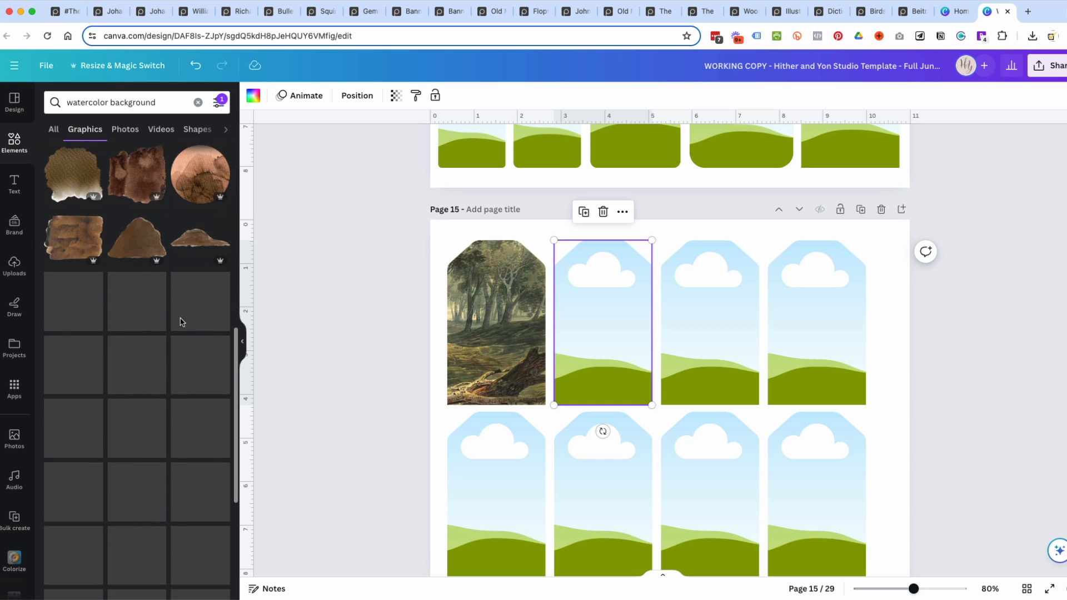
scroll(181, 322, down, 5)
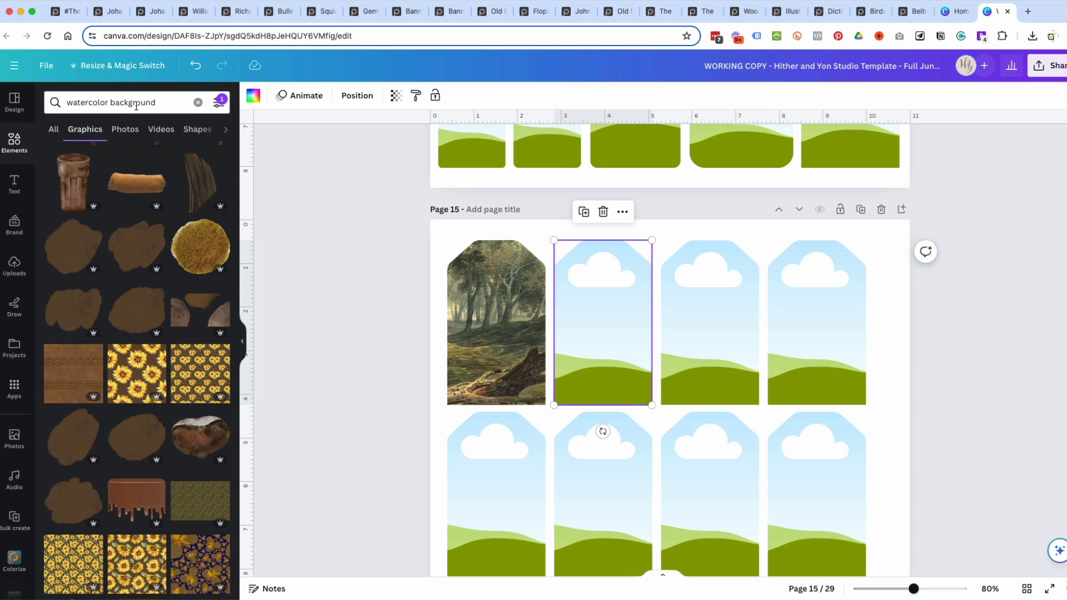
Clear the brown color filter and rerun the watercolor background search without any filter.
click(219, 103)
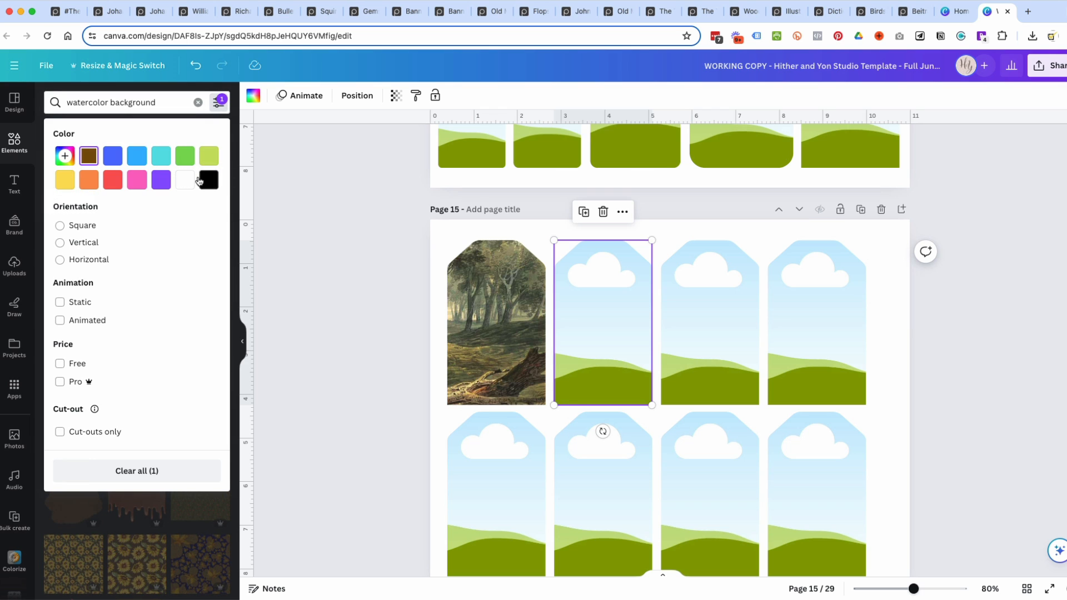
click(217, 104)
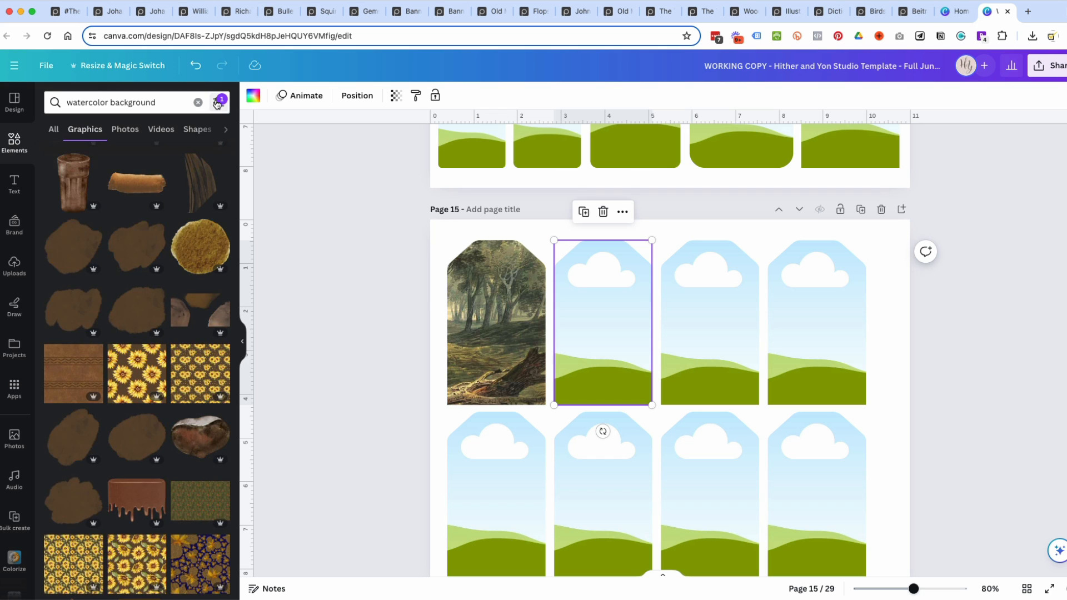
click(217, 103)
click(88, 157)
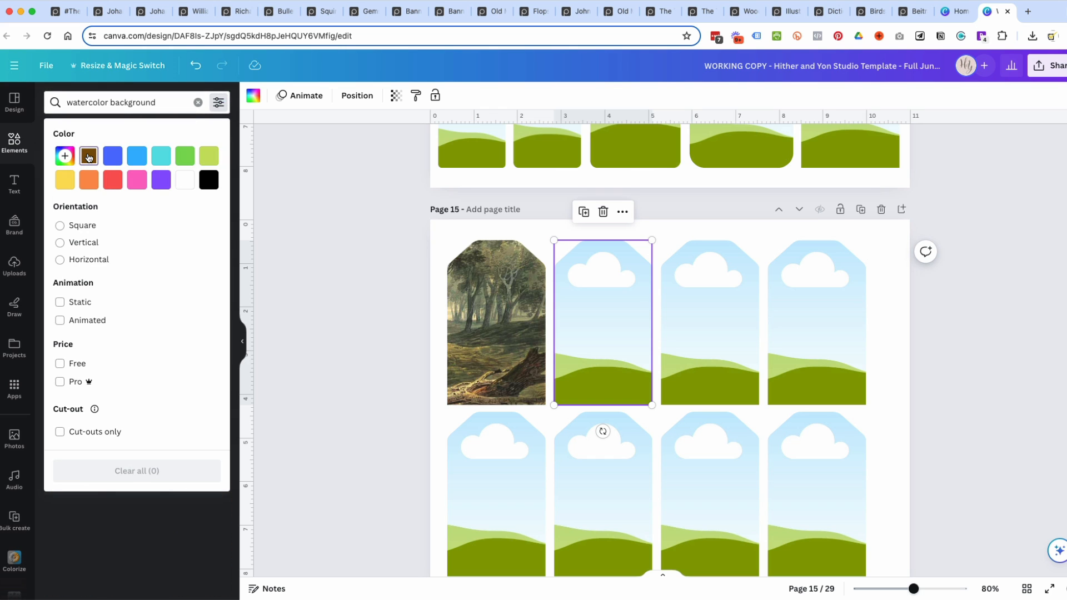
click(170, 101)
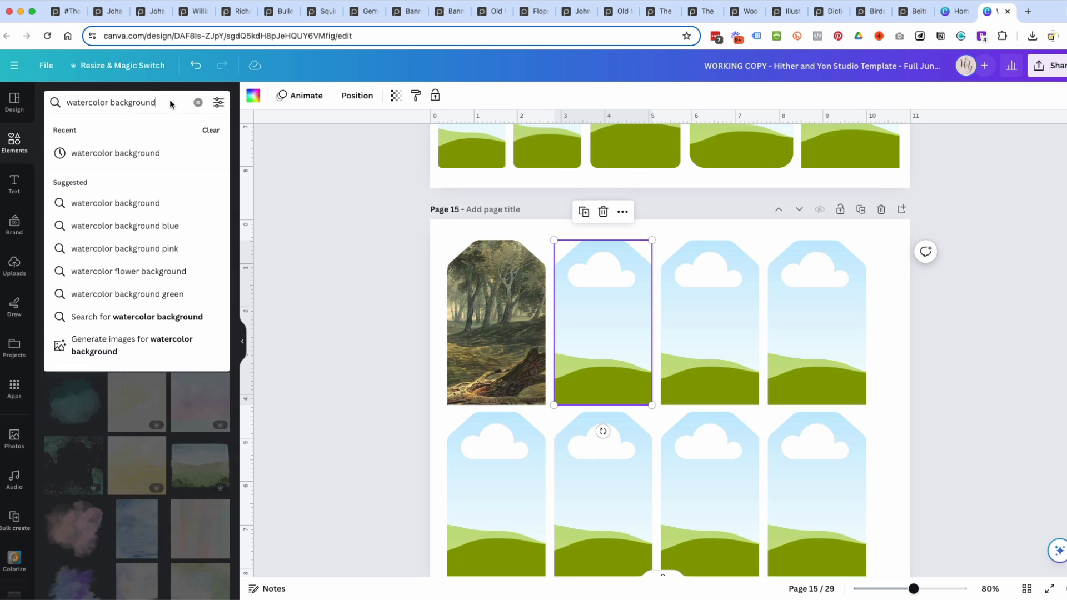
key(Return)
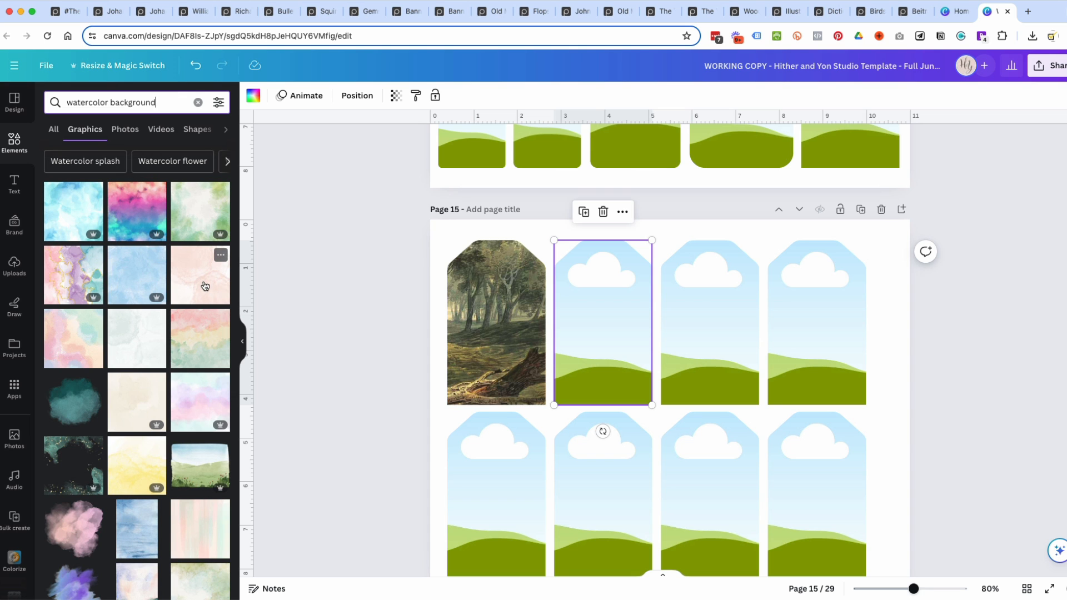
Fill the second tag frame with the pale pink watercolor background and lock the frame.
drag(205, 286, 610, 311)
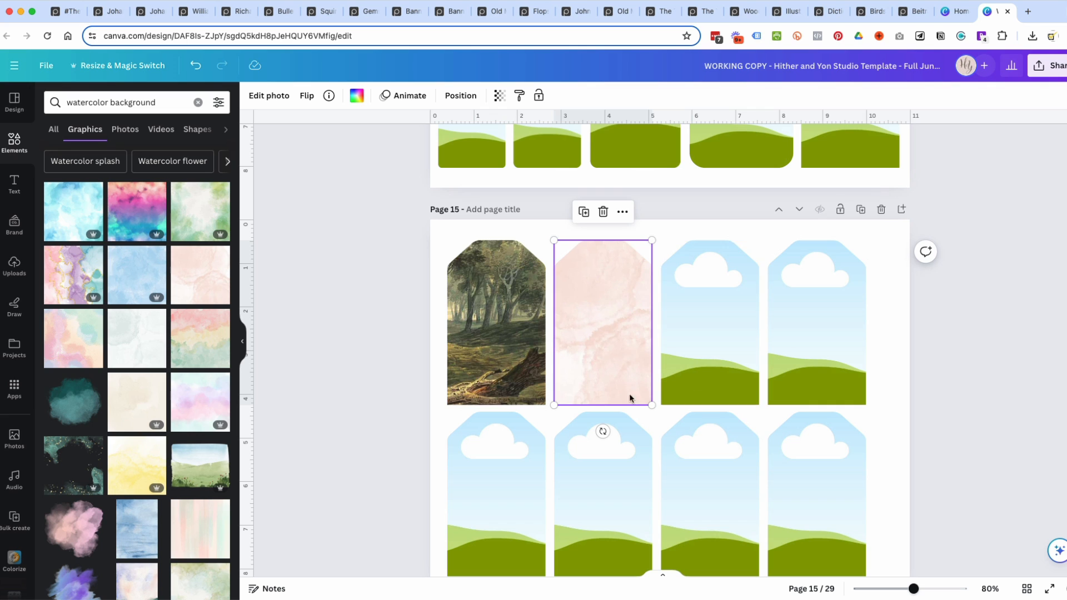
click(668, 232)
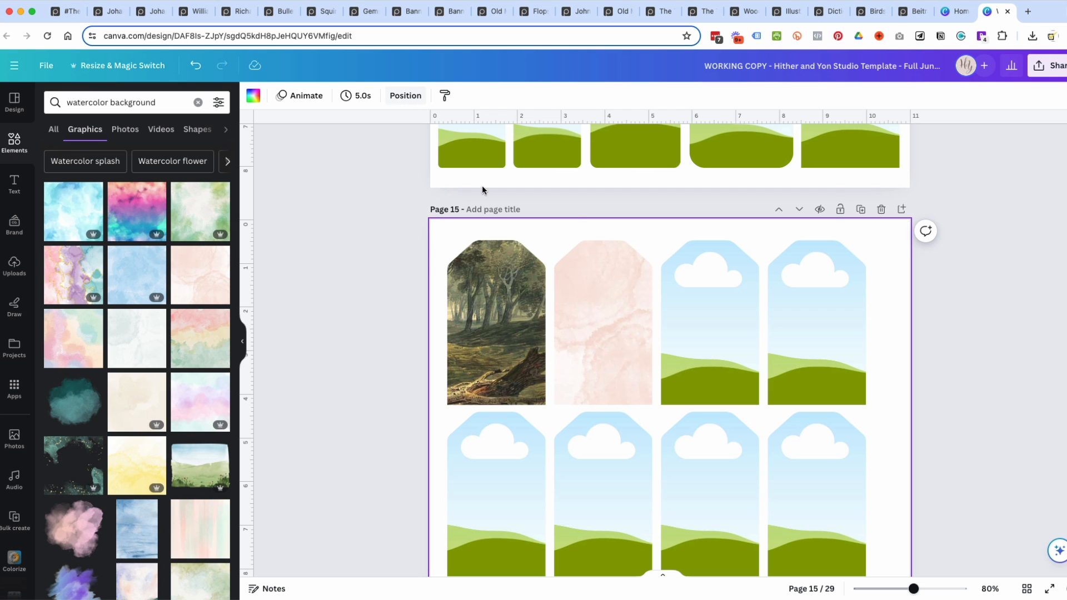
click(589, 301)
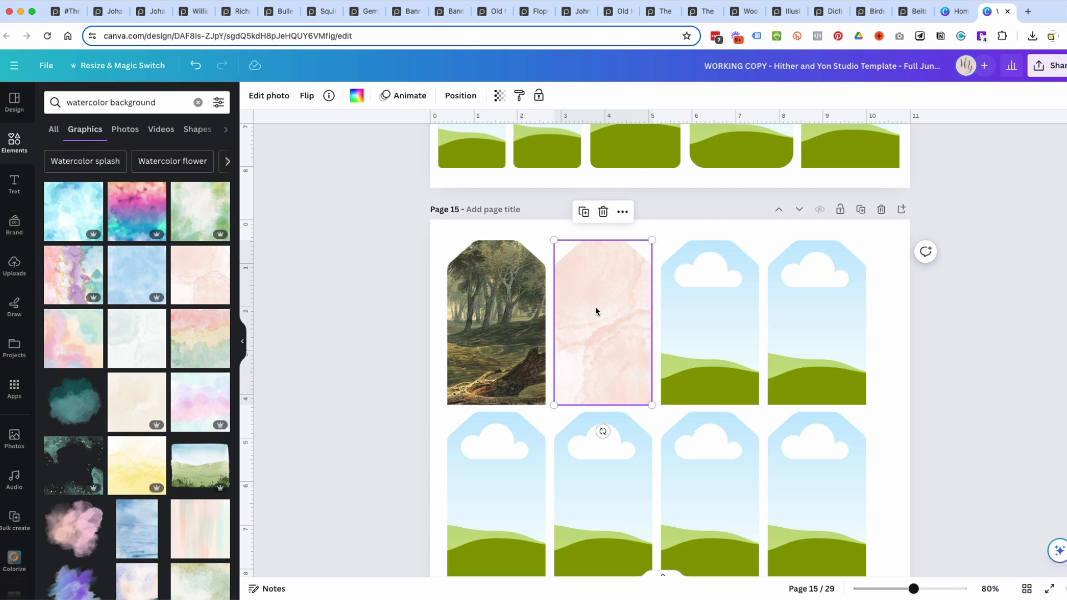
drag(200, 467, 171, 458)
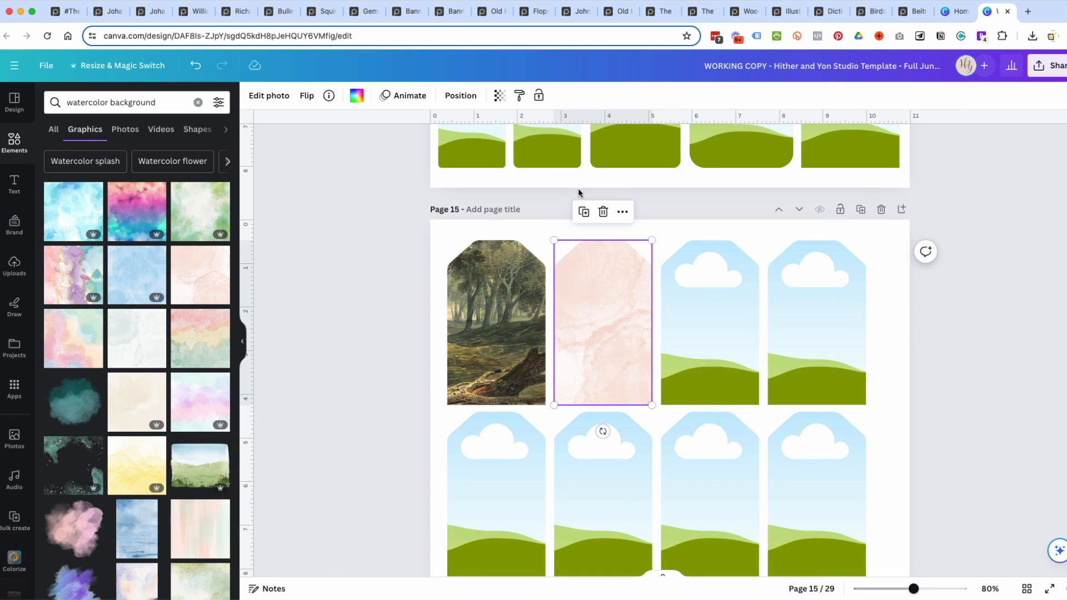
click(538, 97)
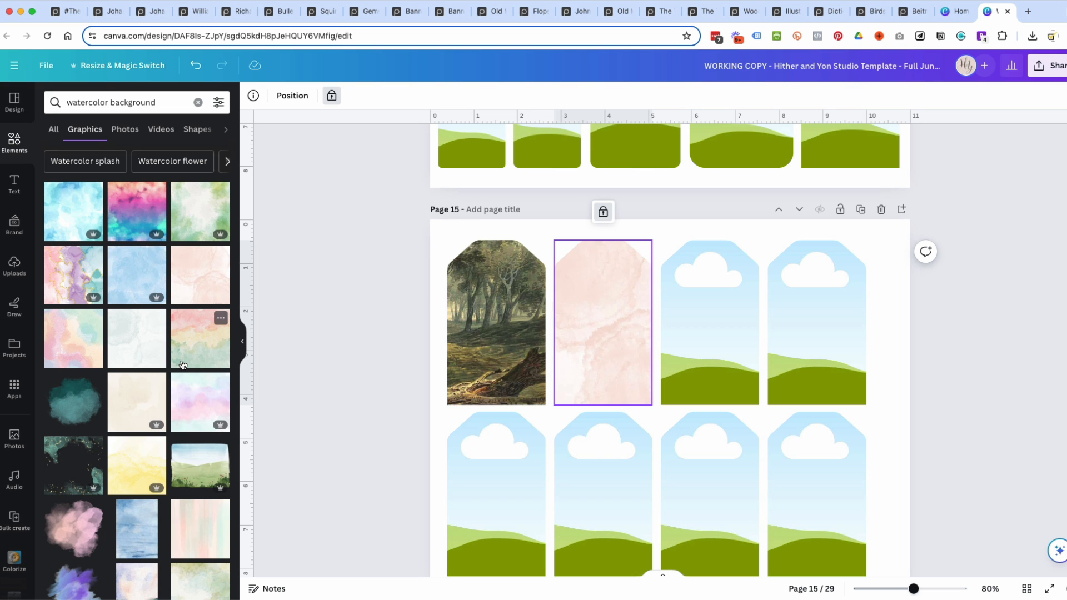
Add the uploaded illustration of squirrels on a tree trunk to the page and remove its background.
click(20, 271)
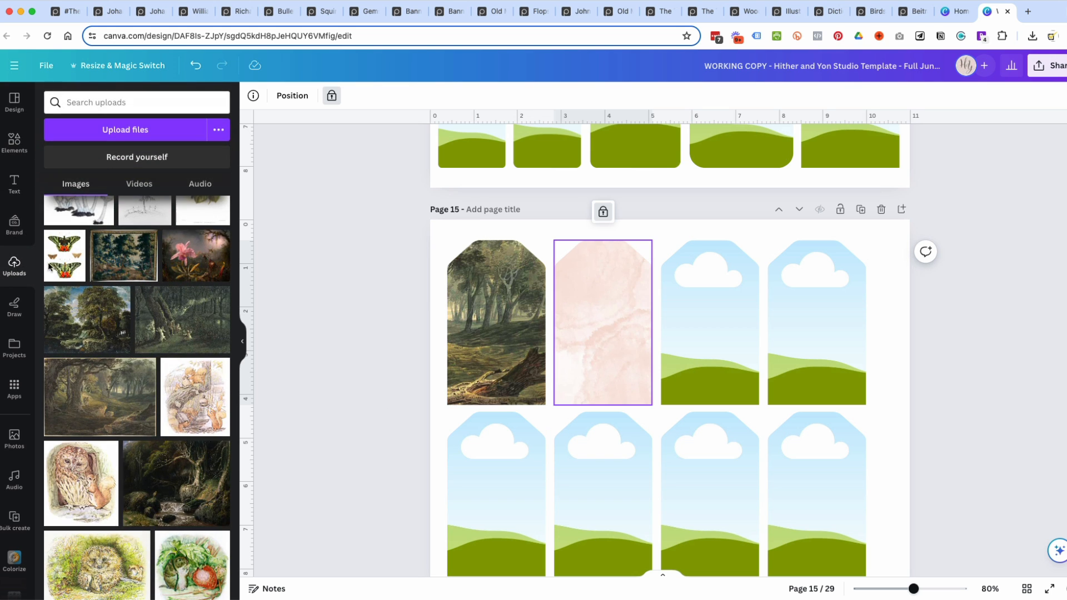
click(199, 403)
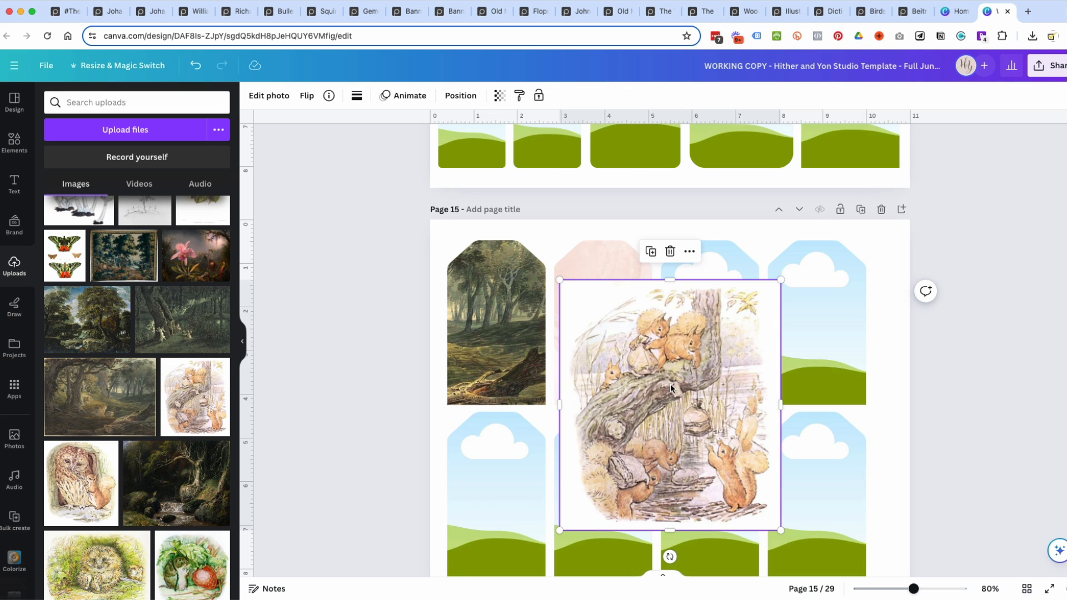
click(265, 97)
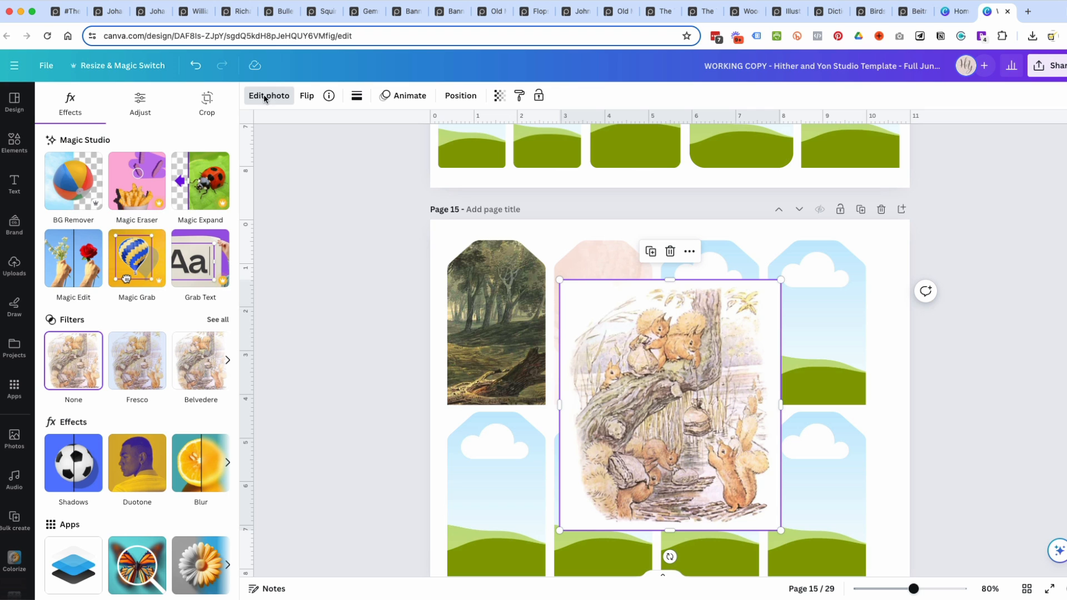
click(83, 181)
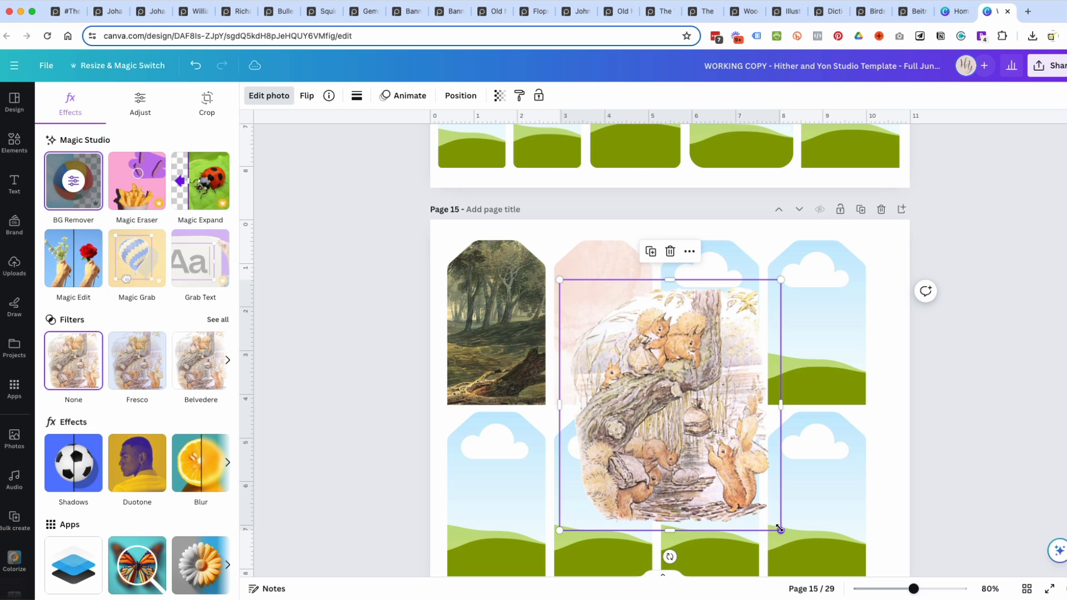
Shrink the squirrel illustration to fit the second tag's width and place it over the tag's lower part.
drag(780, 529, 695, 390)
drag(624, 358, 610, 331)
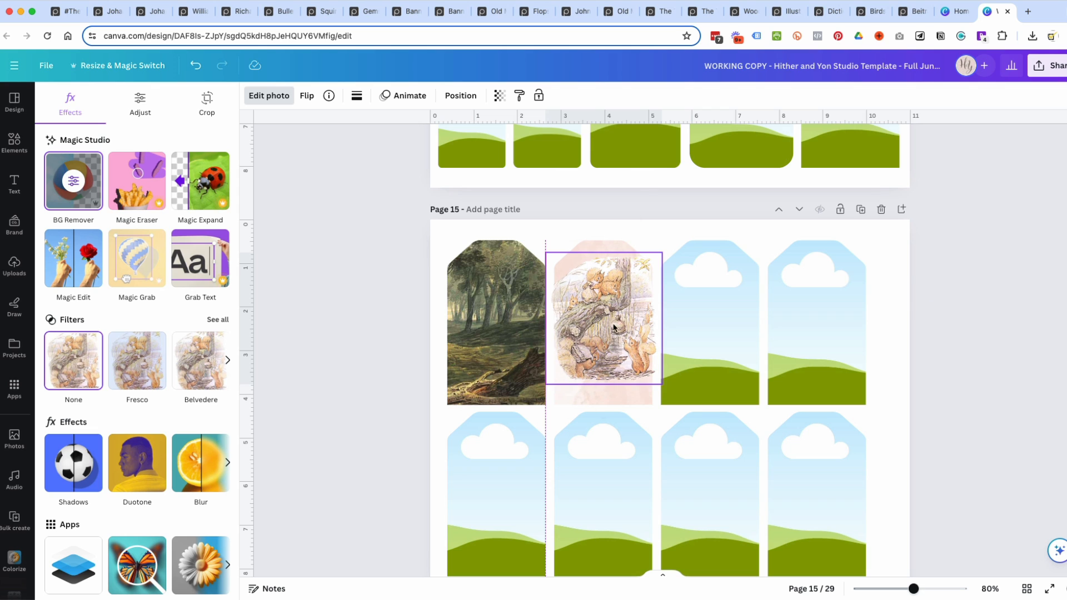
drag(661, 253, 638, 281)
drag(608, 346, 616, 361)
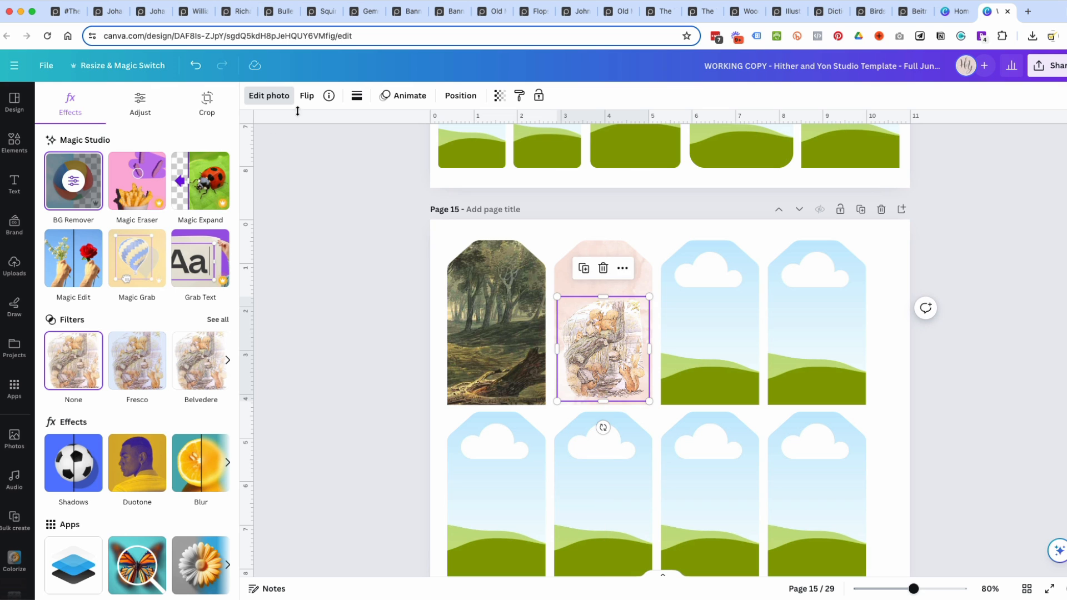
Try the Flint, Aura and Whimsi filters on the squirrel illustration.
click(291, 101)
click(290, 101)
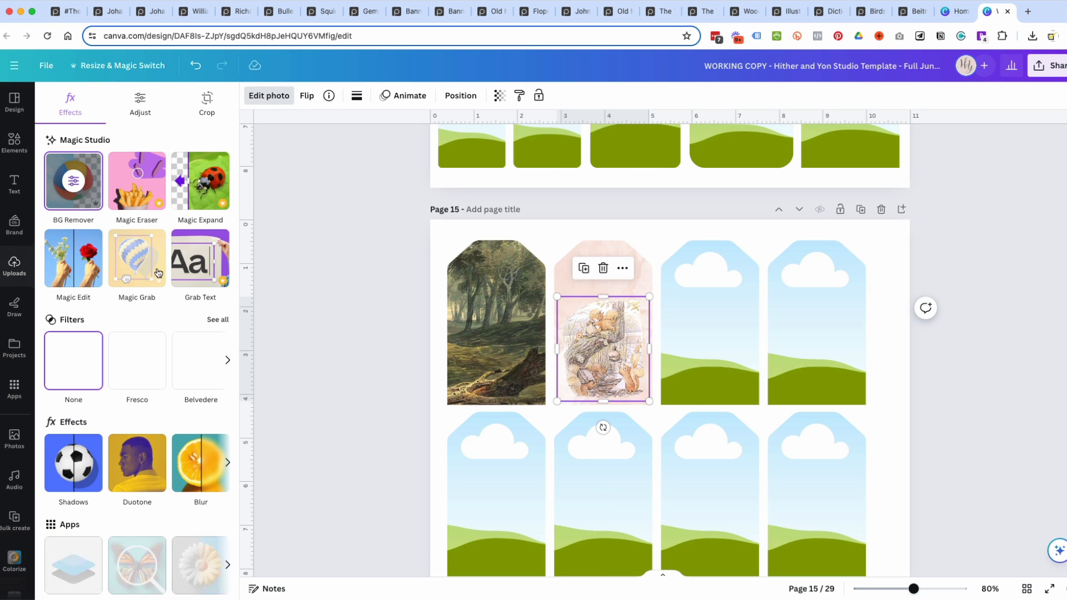
click(218, 320)
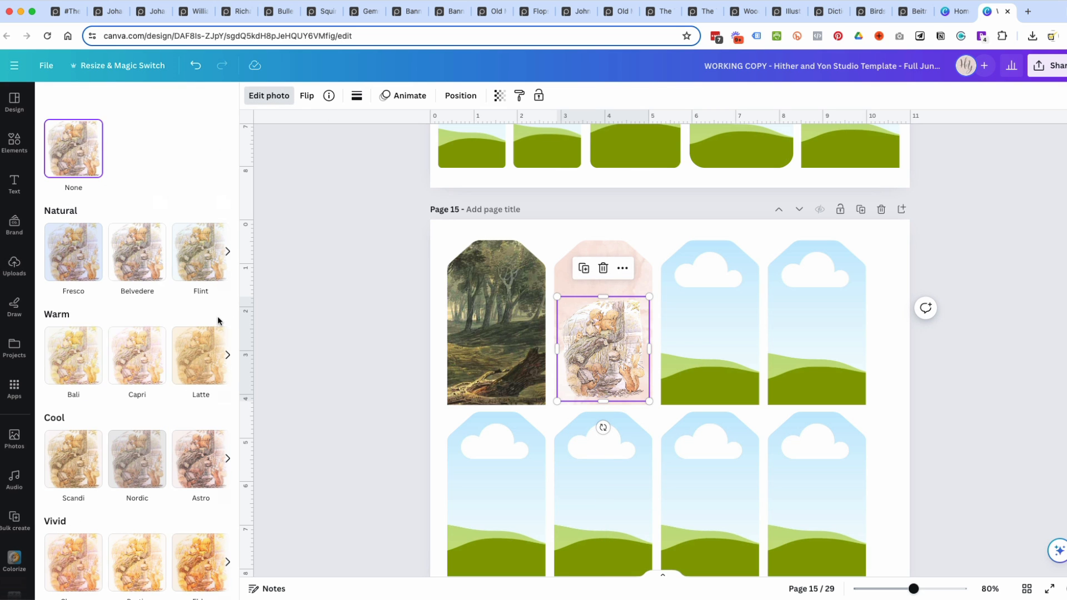
click(192, 250)
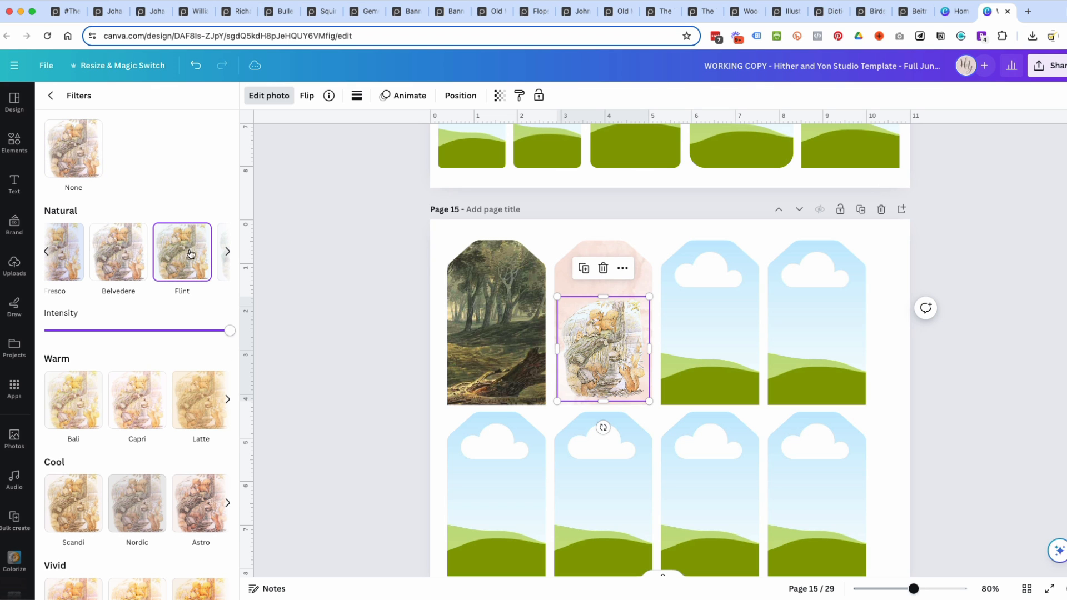
scroll(189, 449, down, 6)
click(81, 362)
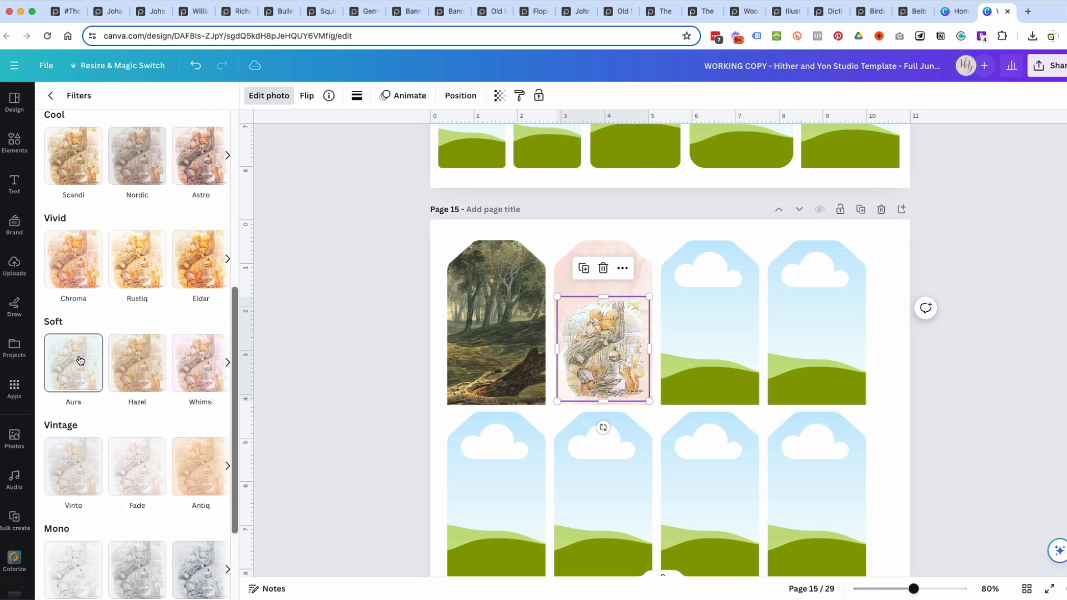
click(196, 371)
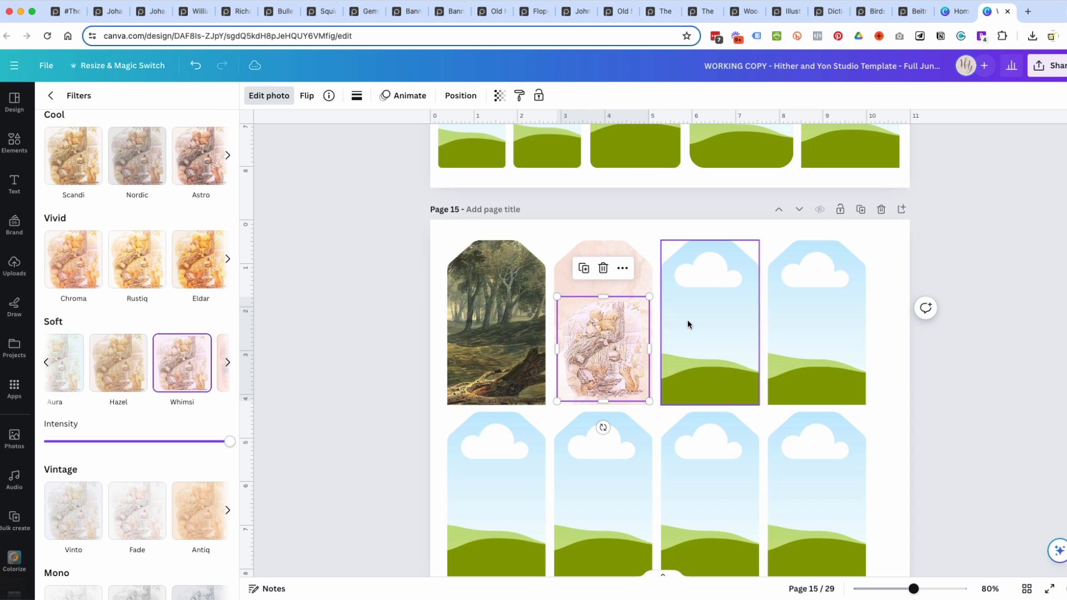
Enlarge the squirrel illustration slightly on the second tag and apply the Belvedere filter to it.
mouse_move(557, 296)
mouse_down()
mouse_move(551, 280)
mouse_move(567, 289)
mouse_move(557, 289)
mouse_up()
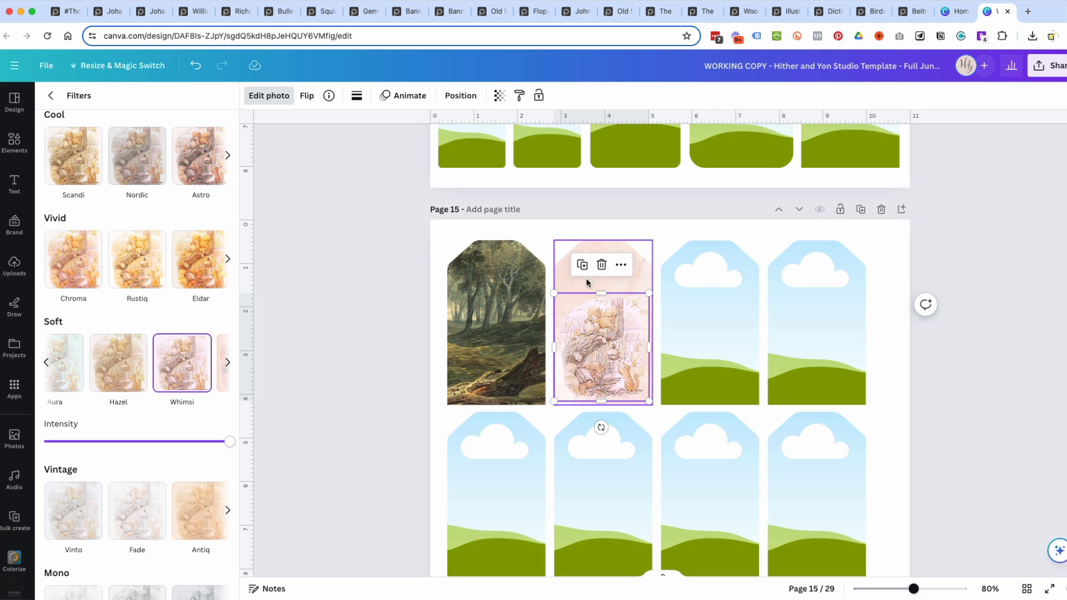
drag(648, 292, 635, 269)
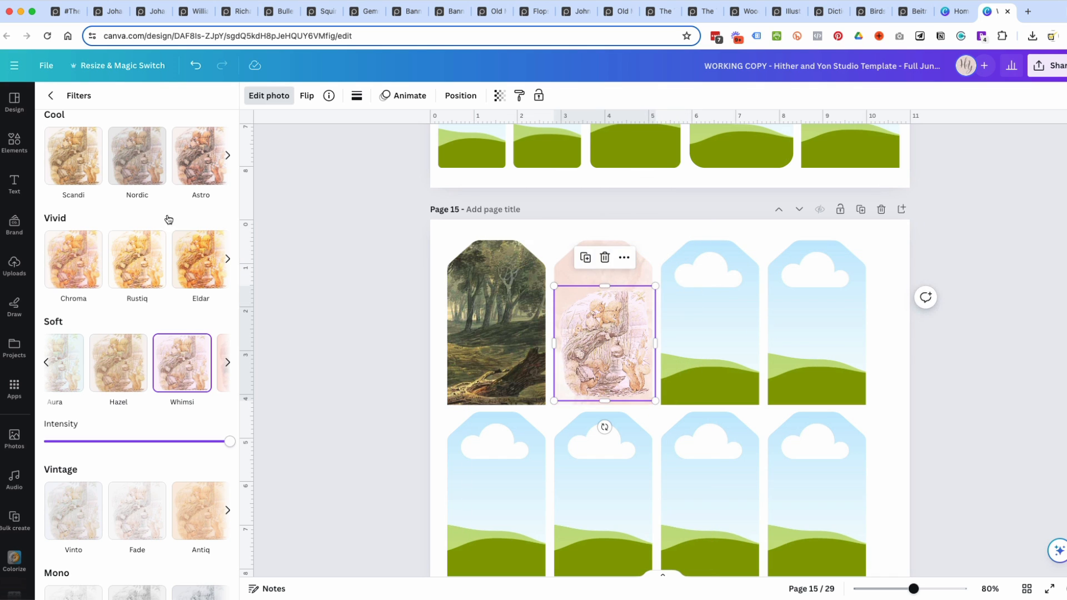
scroll(193, 242, up, 5)
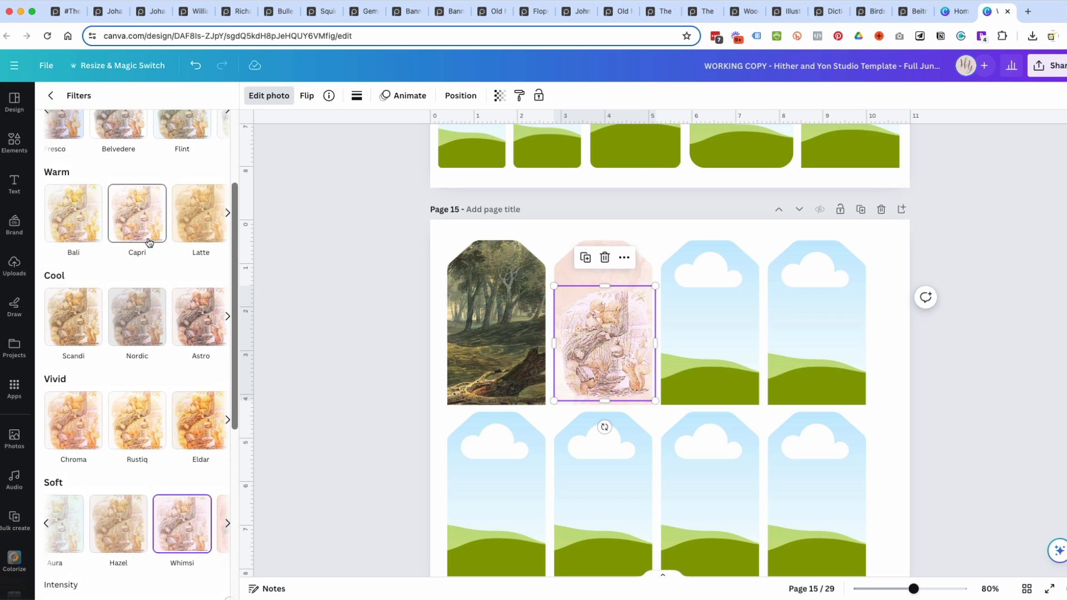
scroll(147, 242, up, 1)
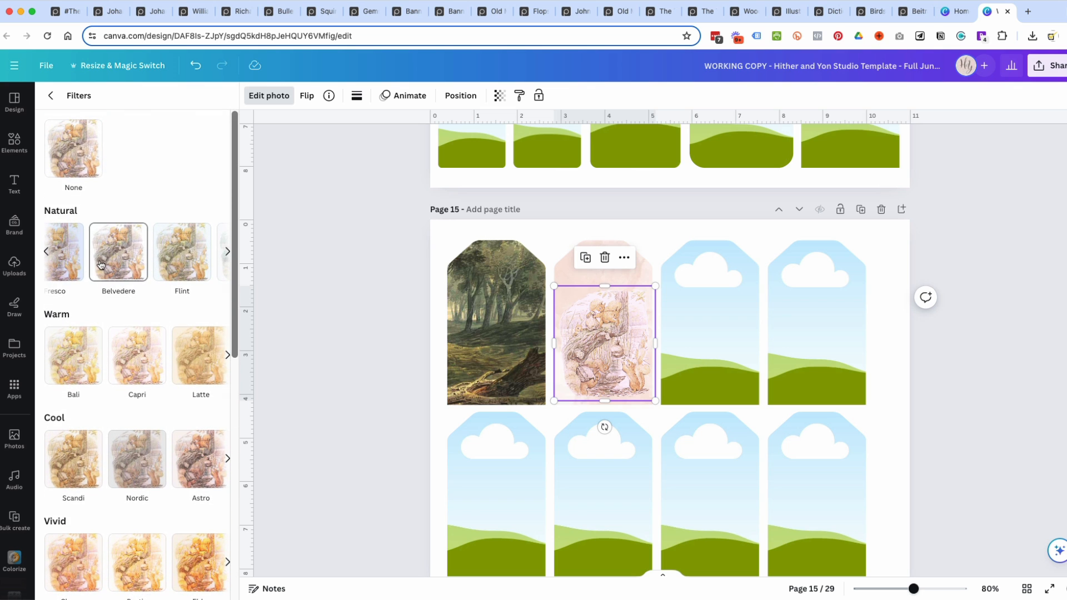
click(184, 248)
click(125, 252)
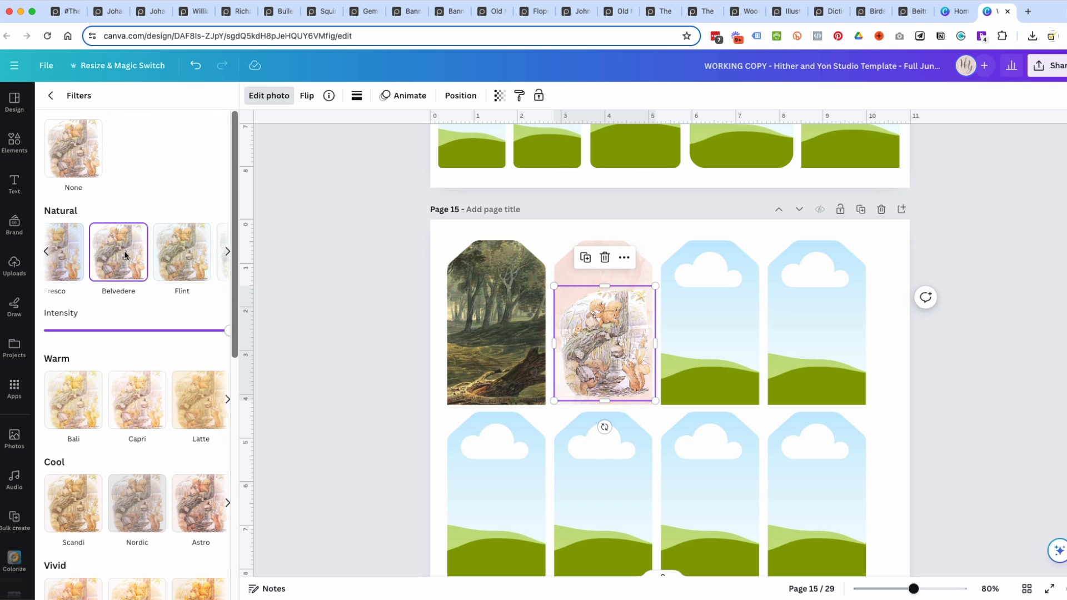
Resize the squirrel illustration to match the second tag's width and nudge it into place near the tag's lower edge.
drag(655, 286, 682, 256)
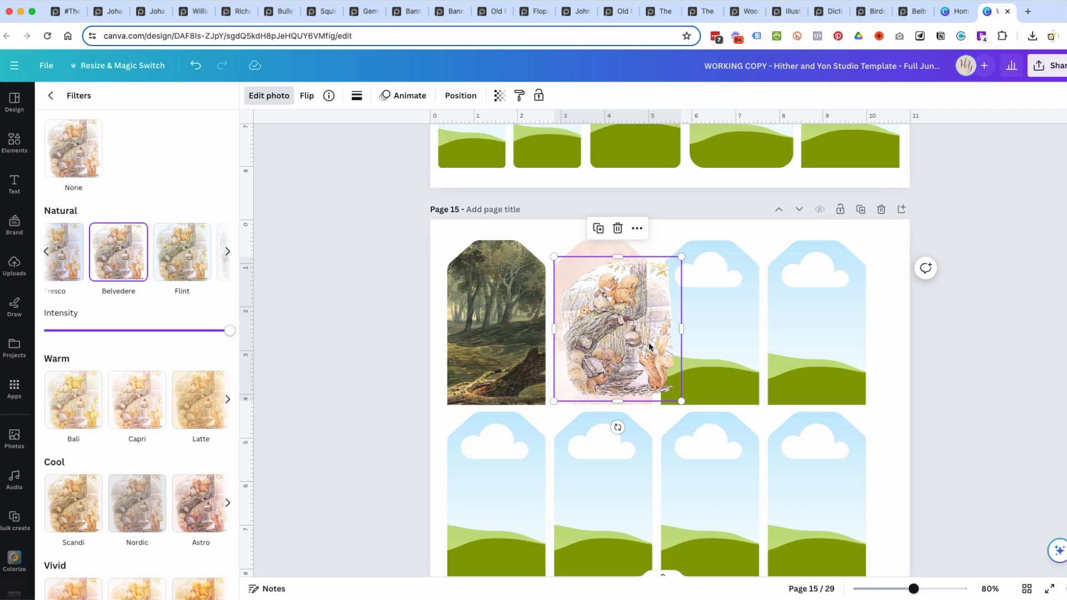
drag(681, 257, 643, 279)
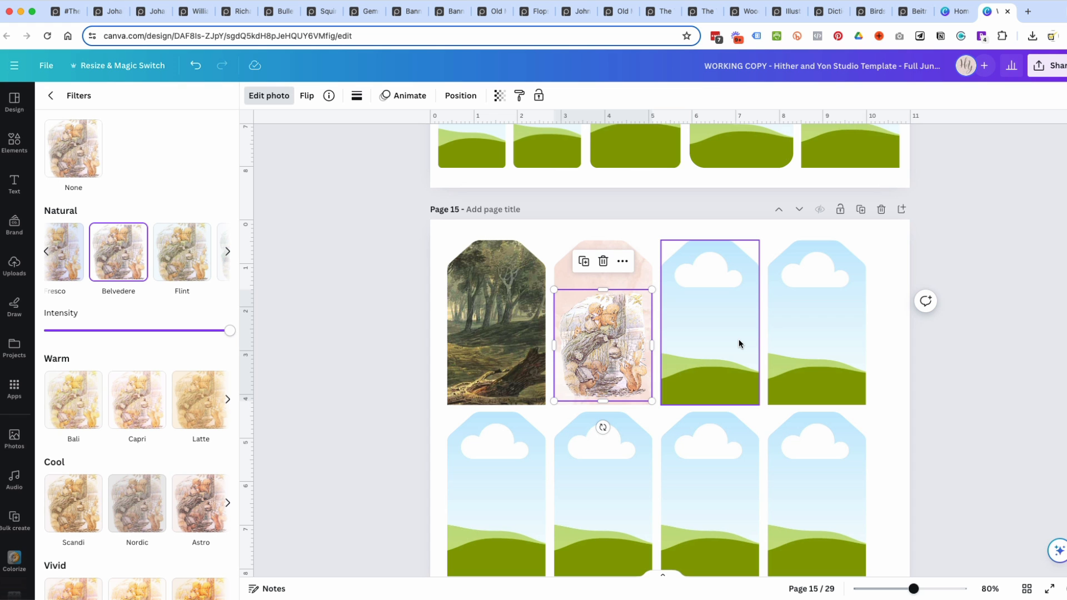
drag(913, 588, 935, 588)
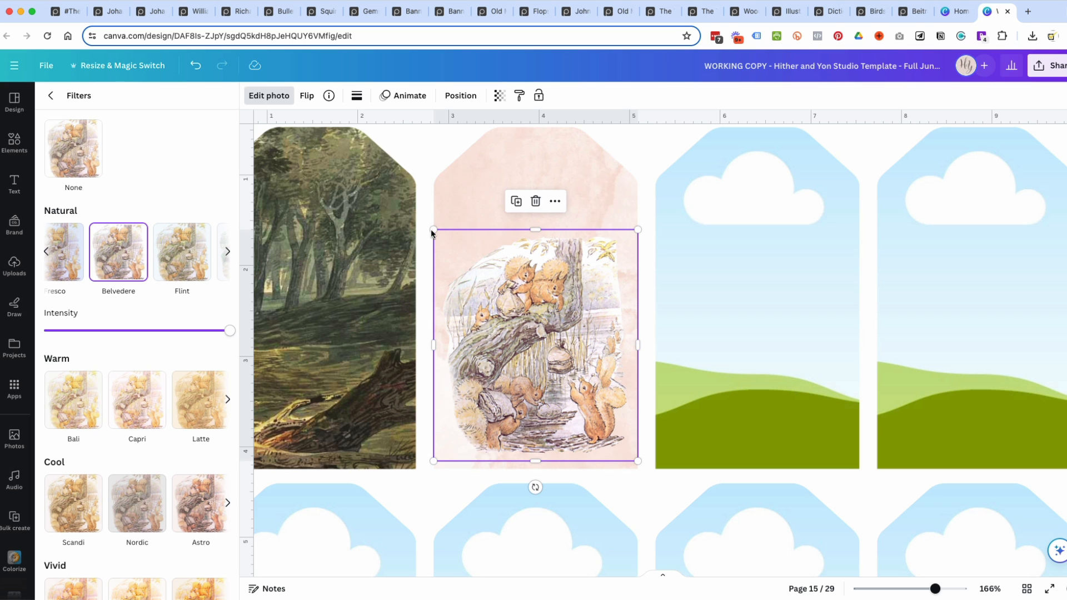
click(485, 190)
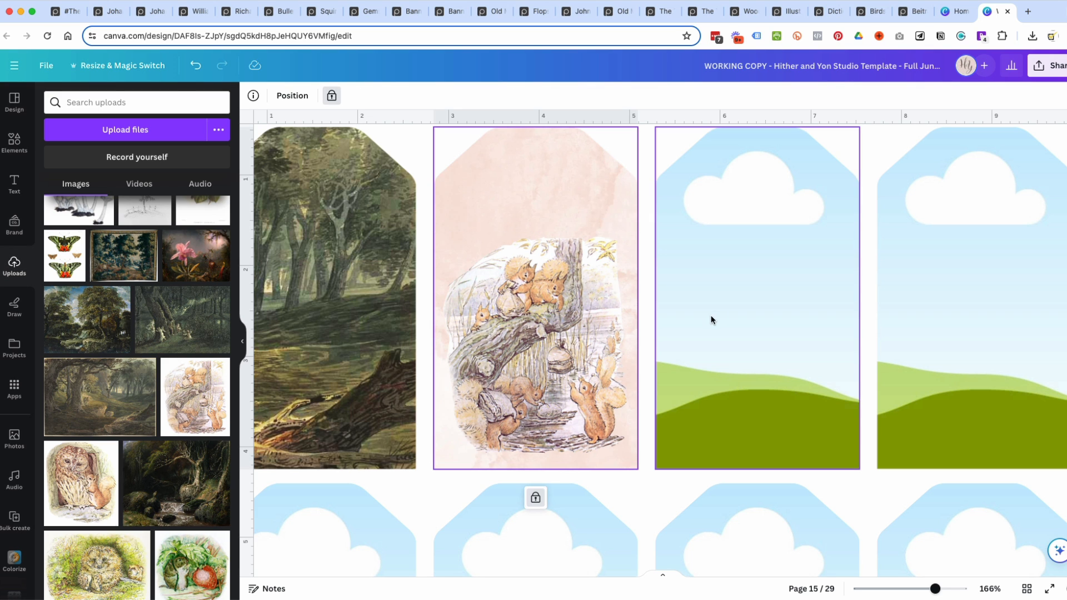
click(594, 359)
drag(594, 360, 592, 356)
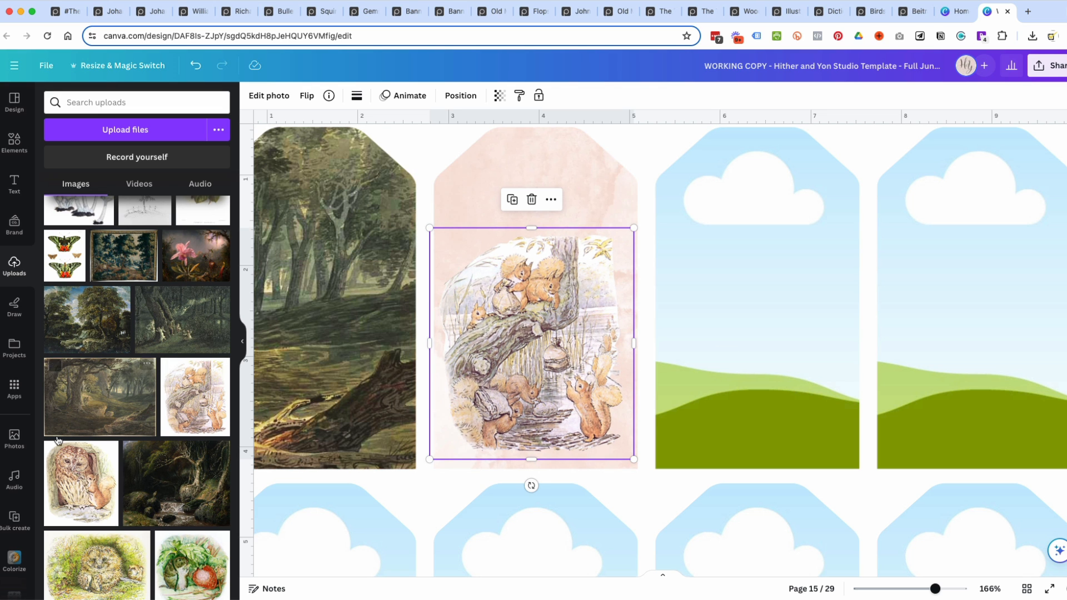
Fill the third tag frame with the uploaded hedgehog illustration.
scroll(87, 479, down, 2)
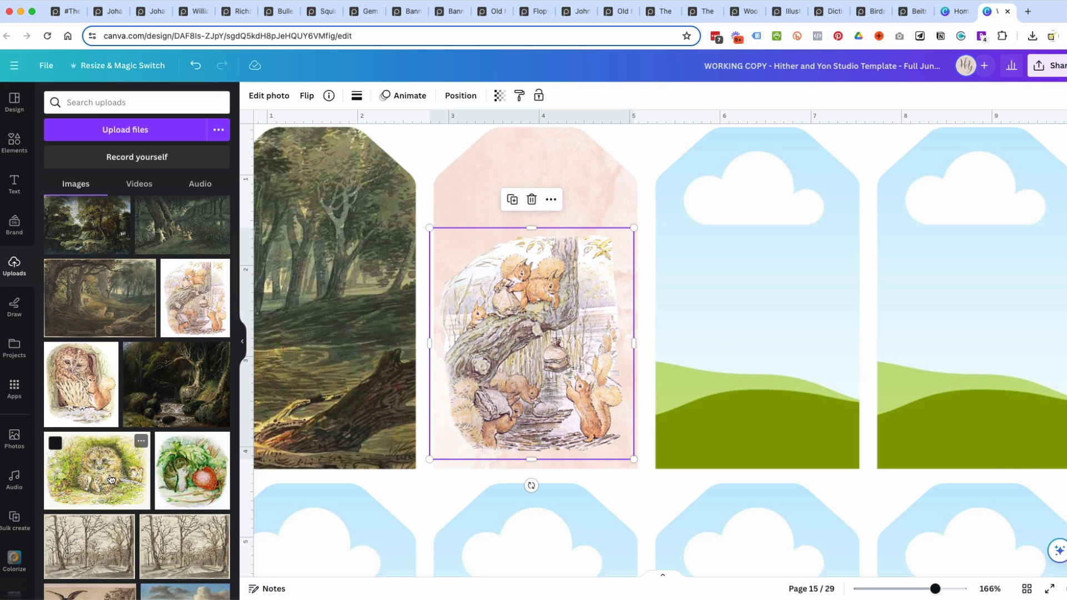
click(87, 479)
drag(654, 447, 701, 234)
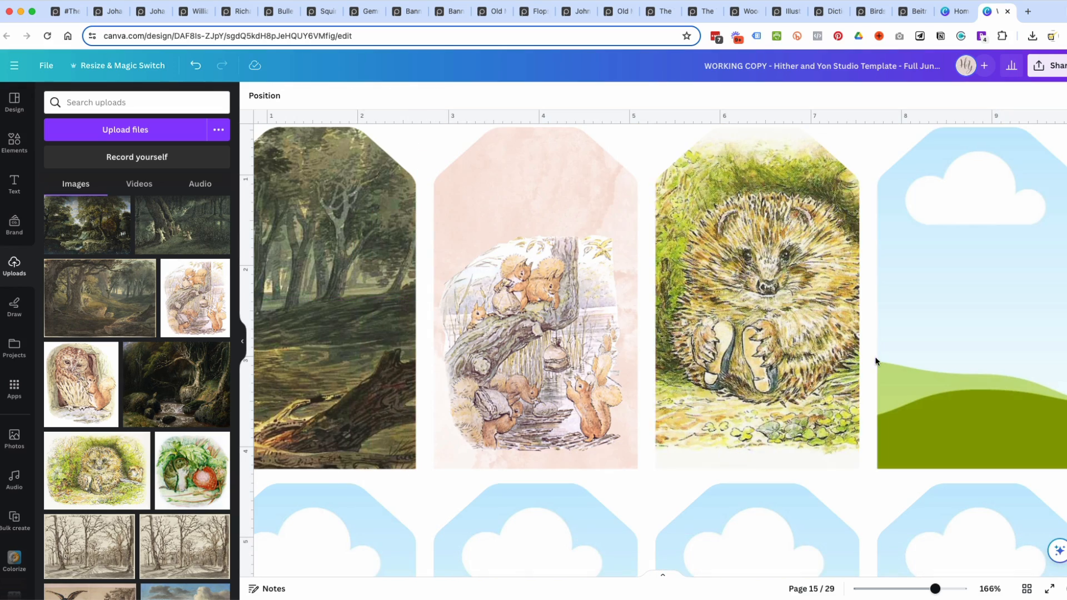
Enlarge the hedgehog picture within the third tag frame's crop and reposition it so the hedgehog is centred.
double_click(771, 308)
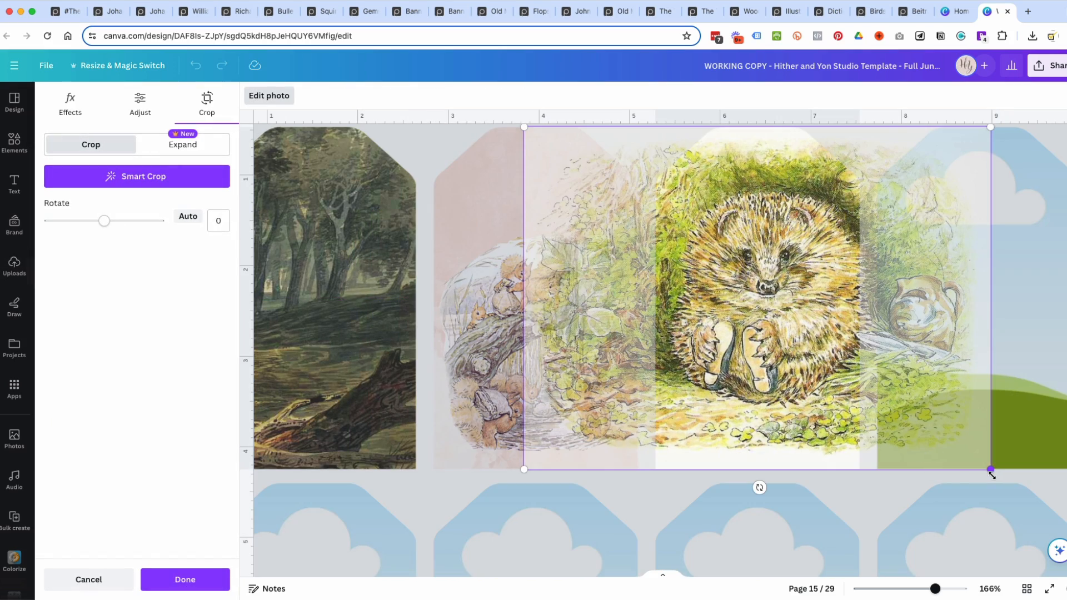
drag(991, 470, 1060, 520)
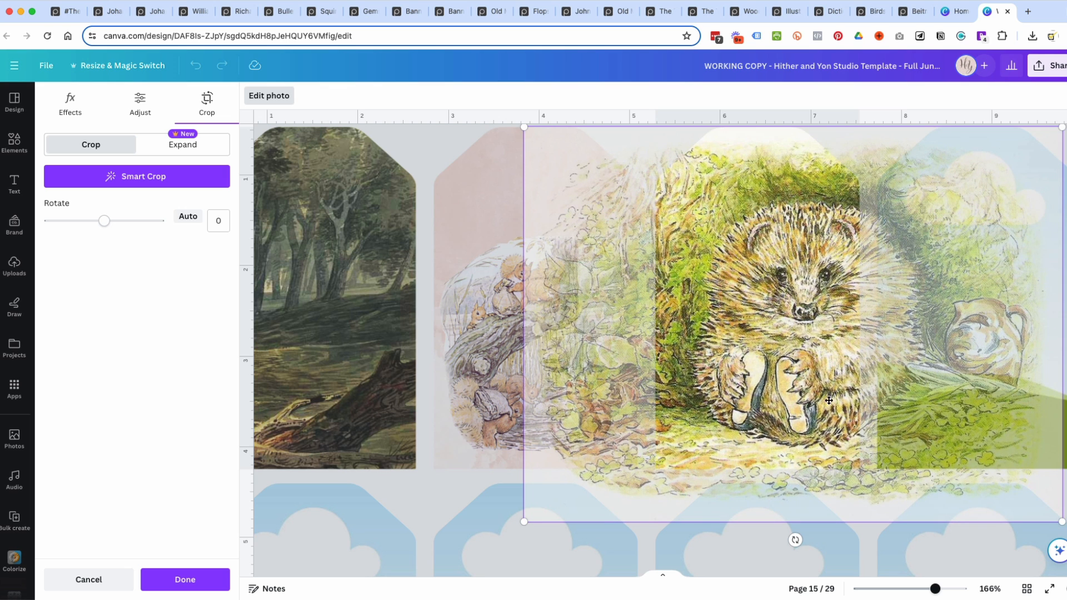
drag(798, 355, 740, 339)
scroll(640, 306, up, 3)
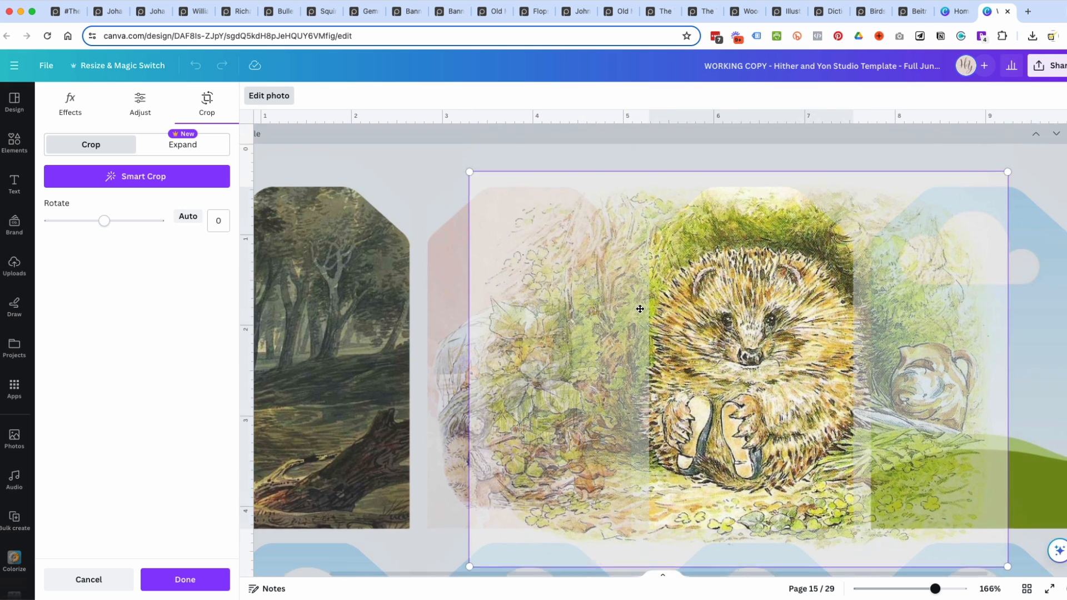
click(1050, 178)
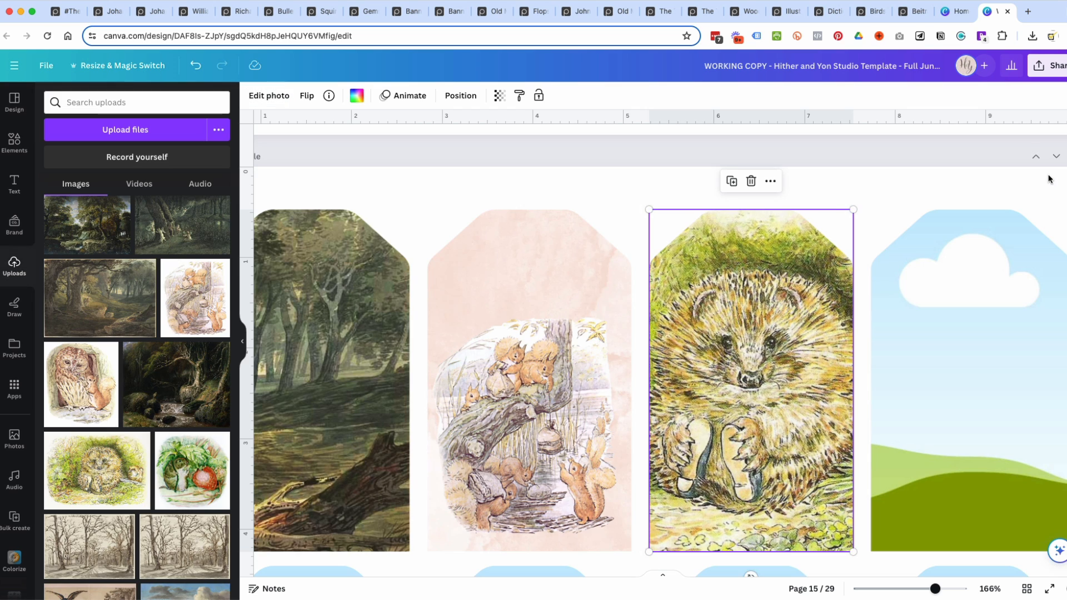
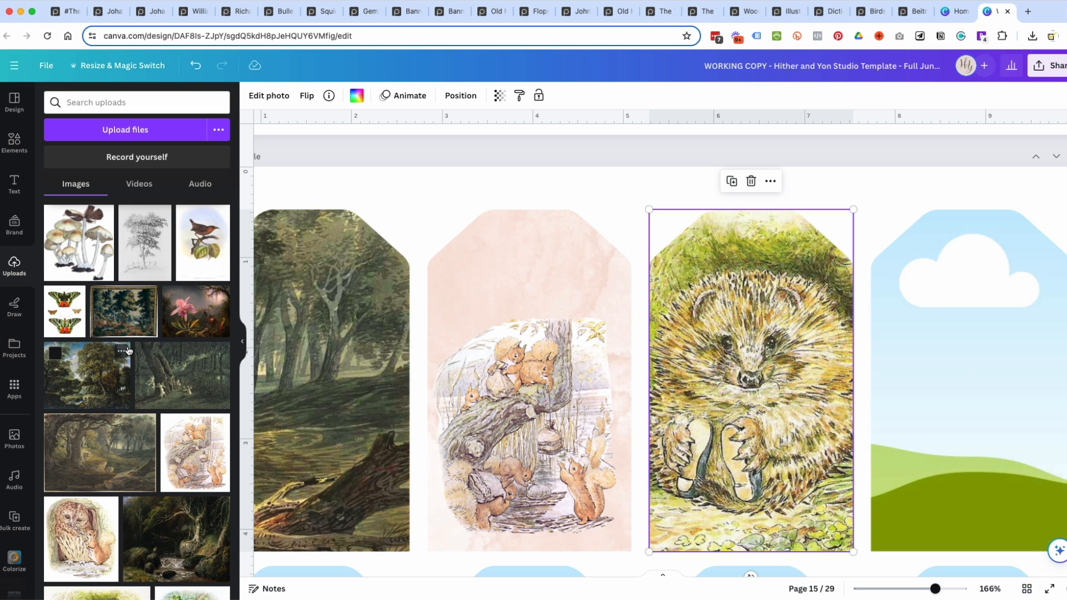
Fill the fourth tag frame in the upper row with the uploaded pink orchid and hummingbird painting.
scroll(128, 350, down, 2)
scroll(128, 350, up, 2)
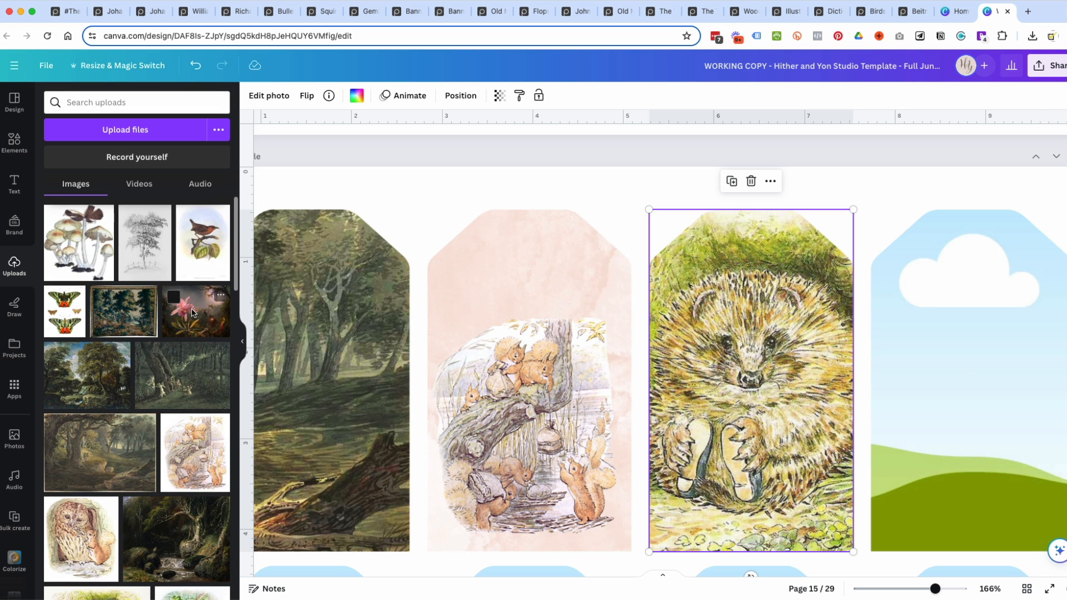
click(192, 313)
scroll(846, 410, down, 5)
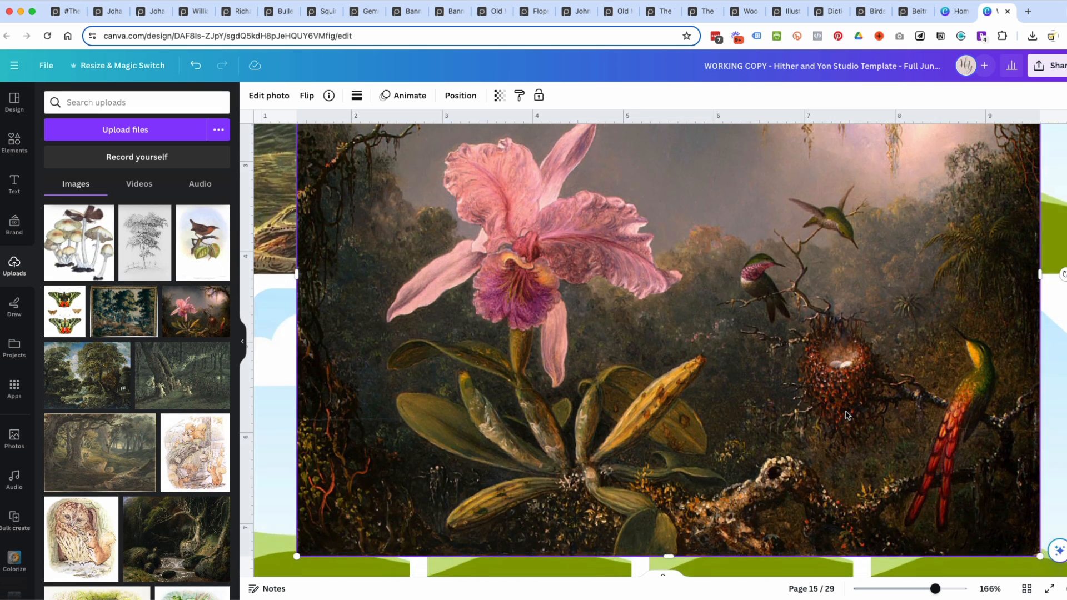
drag(630, 406, 978, 262)
scroll(897, 355, up, 5)
scroll(897, 356, right, 2)
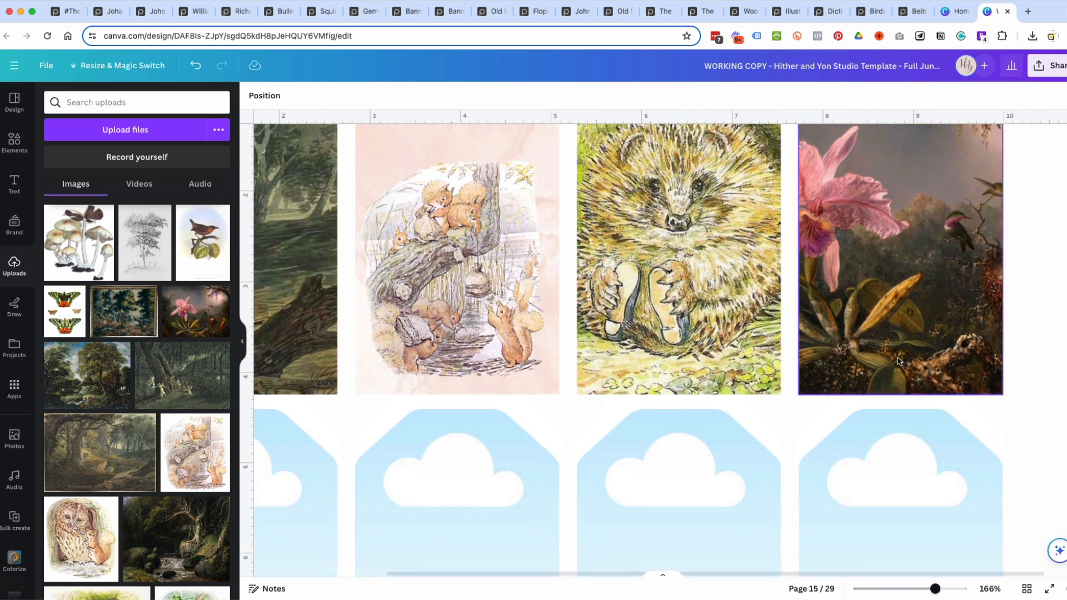
Enlarge and reposition the orchid painting within the fourth tag's crop so the frame shows the nest, hummingbirds and red-tailed bird.
drag(936, 589, 915, 587)
double_click(833, 329)
drag(709, 282, 626, 219)
drag(830, 391, 778, 405)
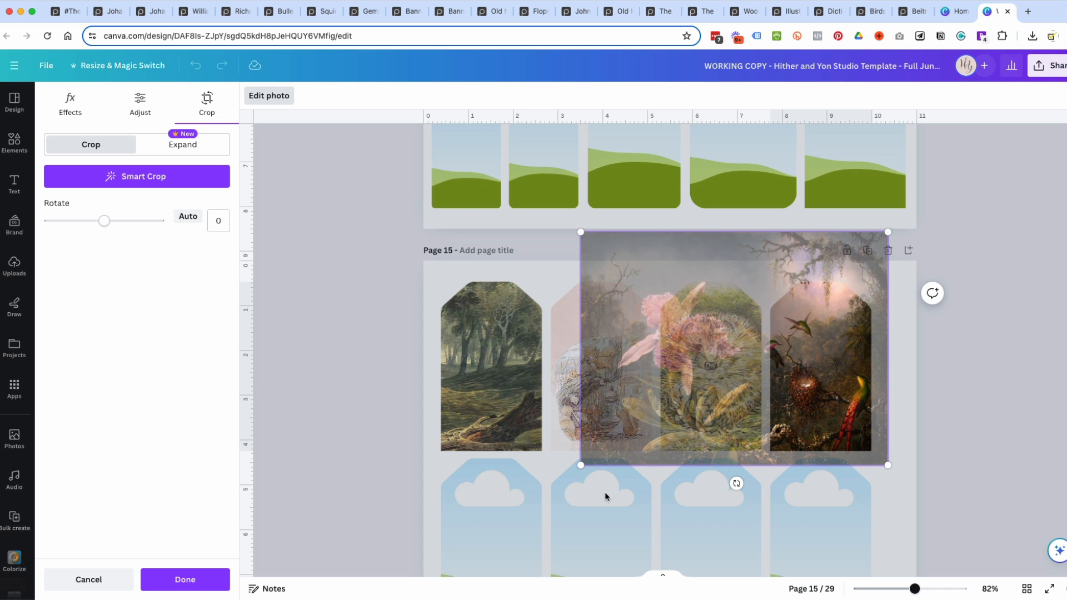
drag(584, 460, 602, 451)
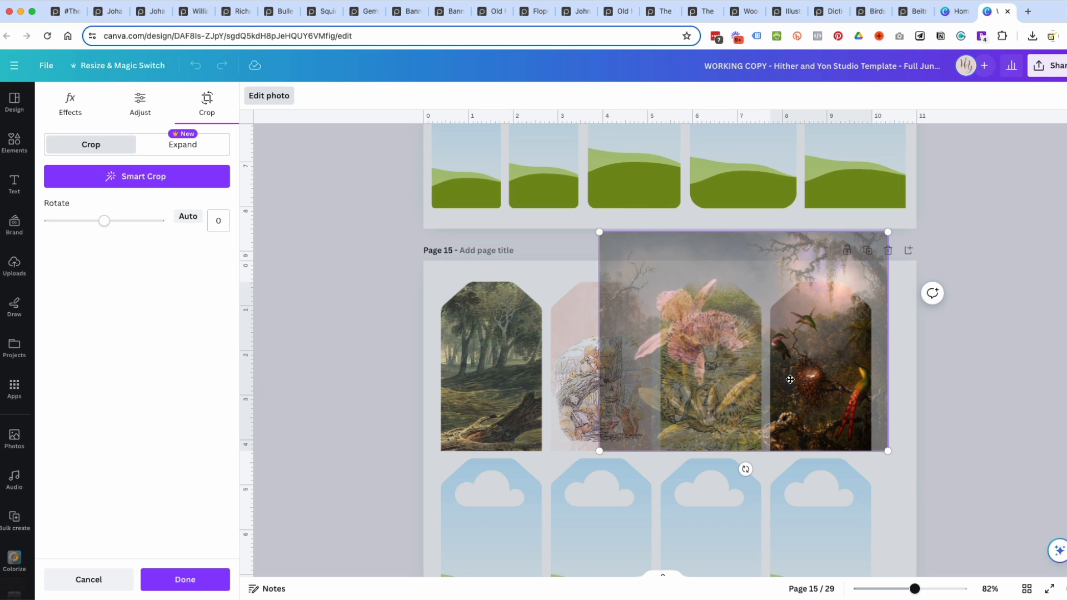
click(935, 384)
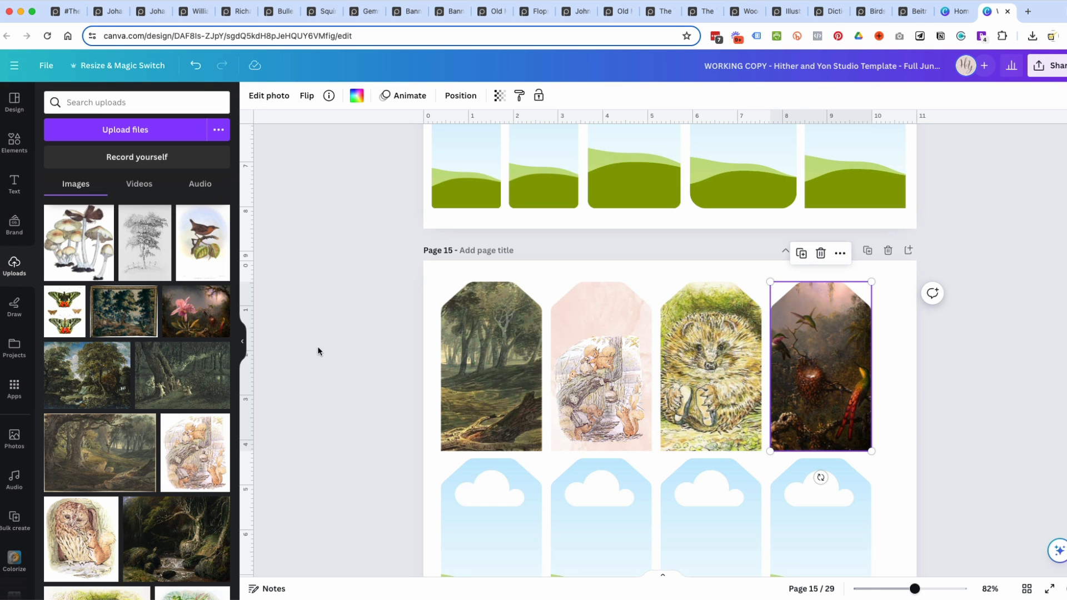
Fill the first lower-row tag with the same orchid painting and adjust its crop so the pink orchid is centred.
click(208, 321)
scroll(812, 448, down, 5)
mouse_move(650, 203)
mouse_down()
mouse_move(523, 280)
mouse_move(502, 328)
mouse_up()
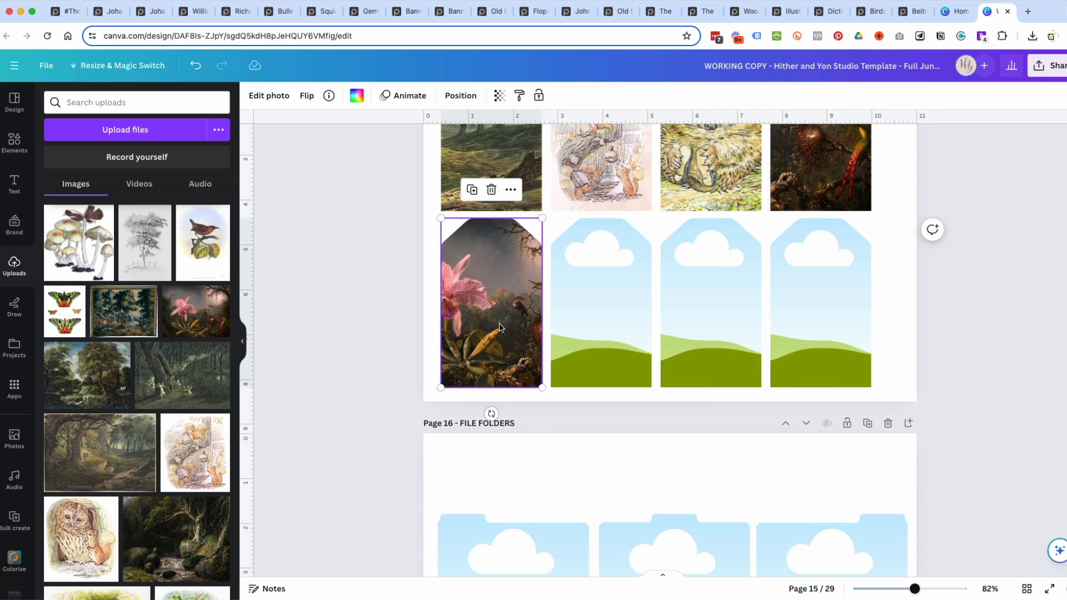
double_click(501, 328)
drag(507, 260, 550, 263)
drag(426, 218, 414, 210)
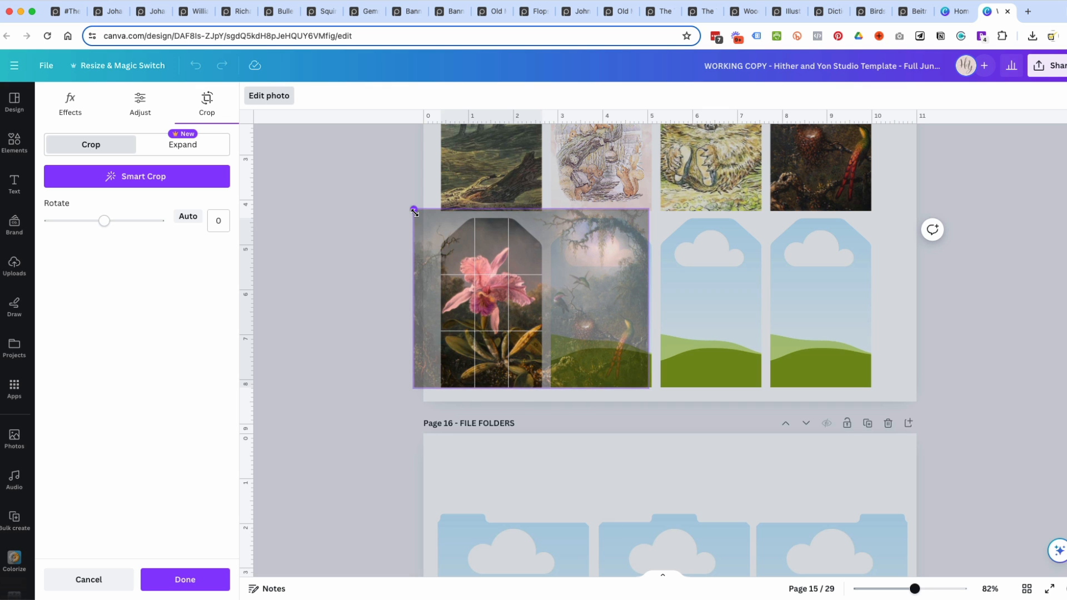
click(980, 279)
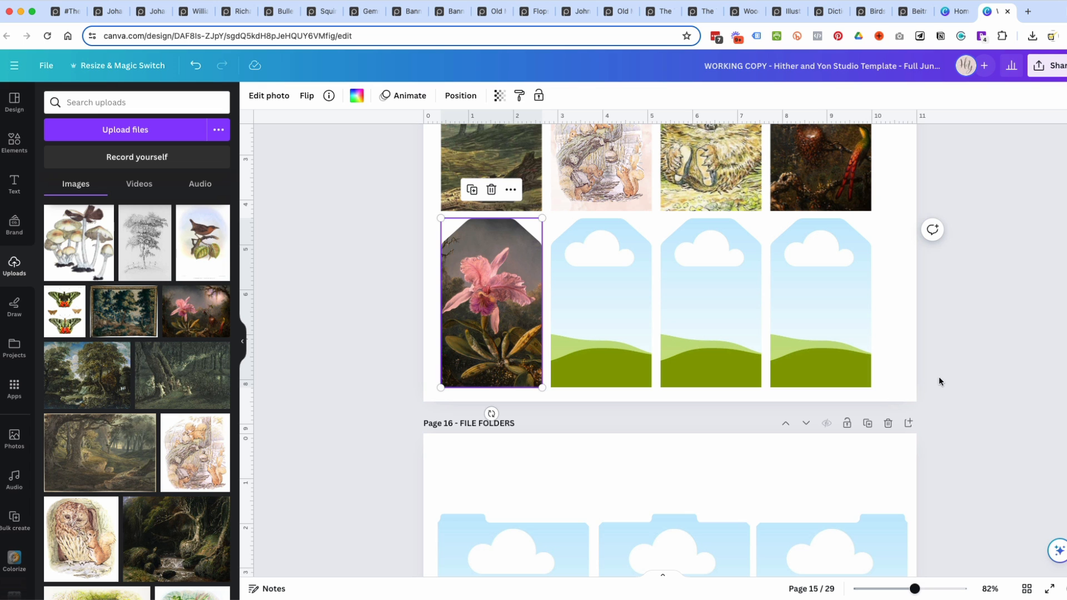
Fill the second lower-row tag frame with the uploaded brown mouse illustration.
scroll(206, 387, down, 5)
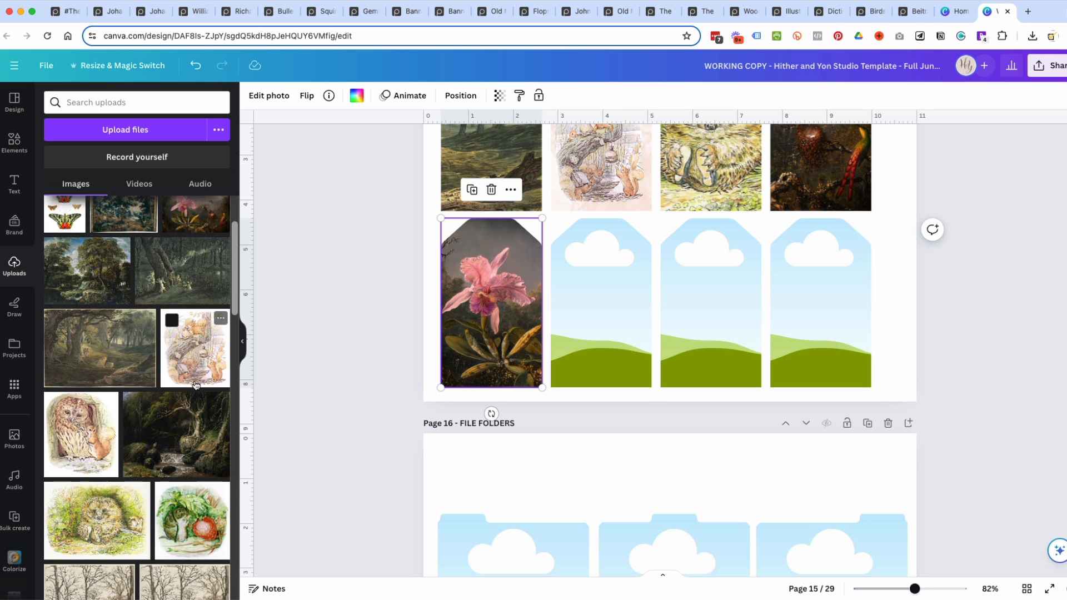
scroll(196, 385, down, 3)
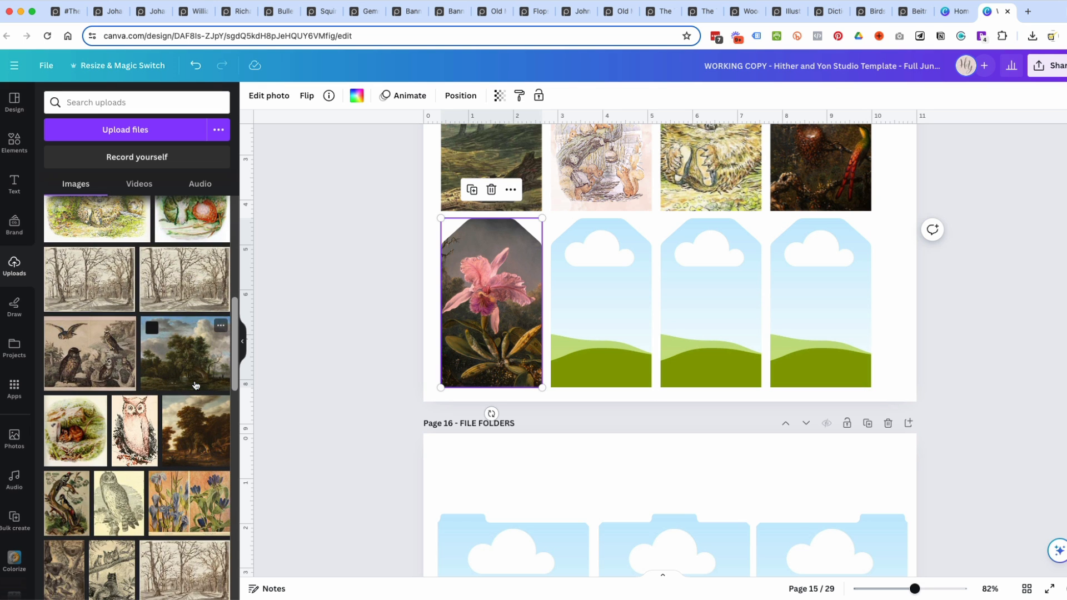
scroll(191, 387, down, 2)
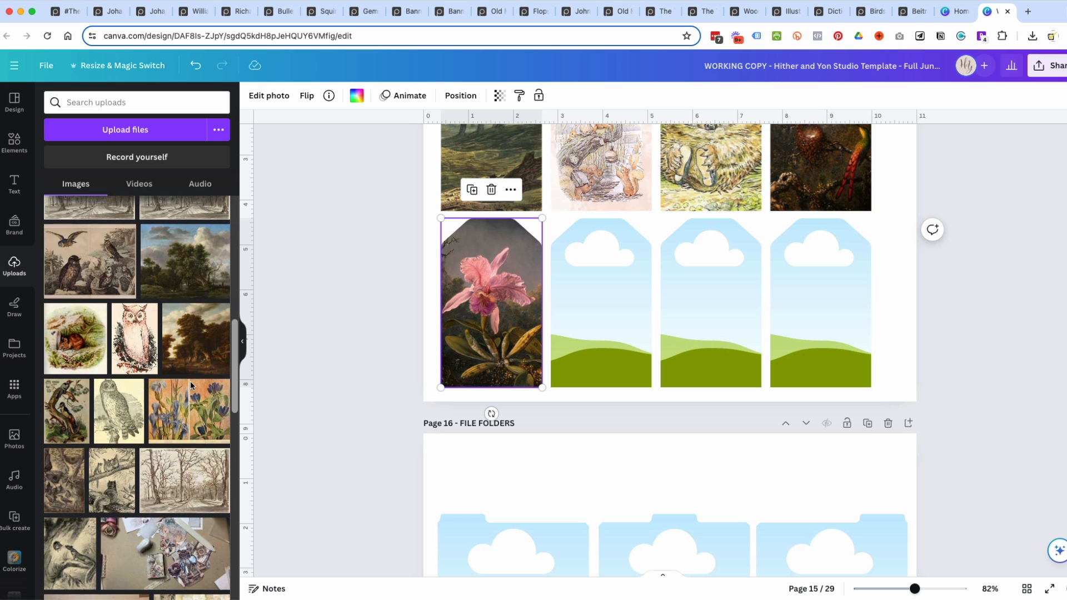
drag(576, 332, 582, 314)
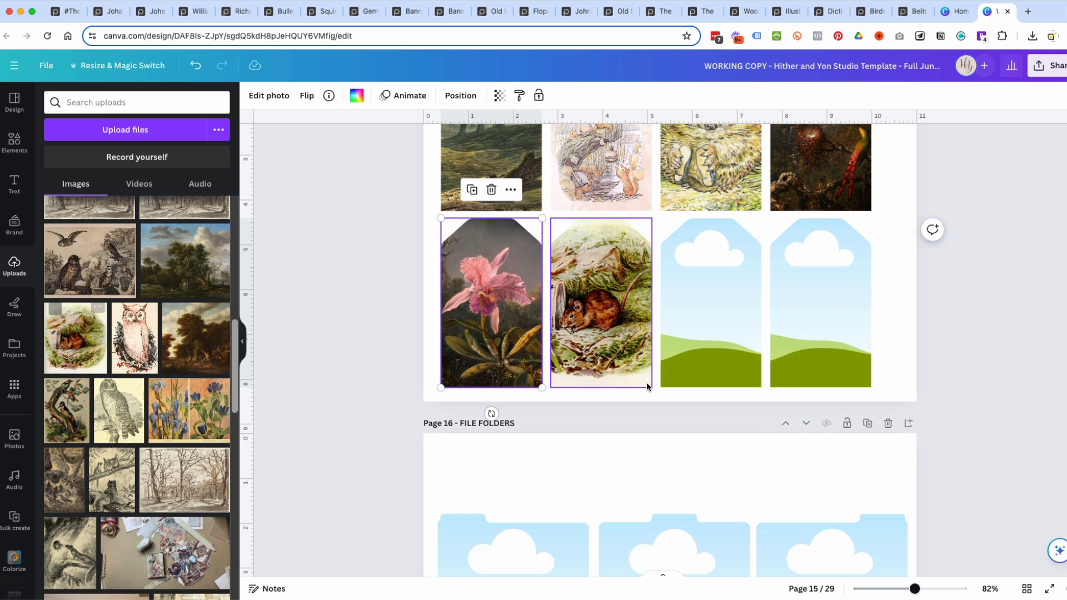
Enlarge the mouse illustration within its tag's crop so the artwork covers the frame around the mouse.
double_click(603, 358)
drag(677, 387, 695, 408)
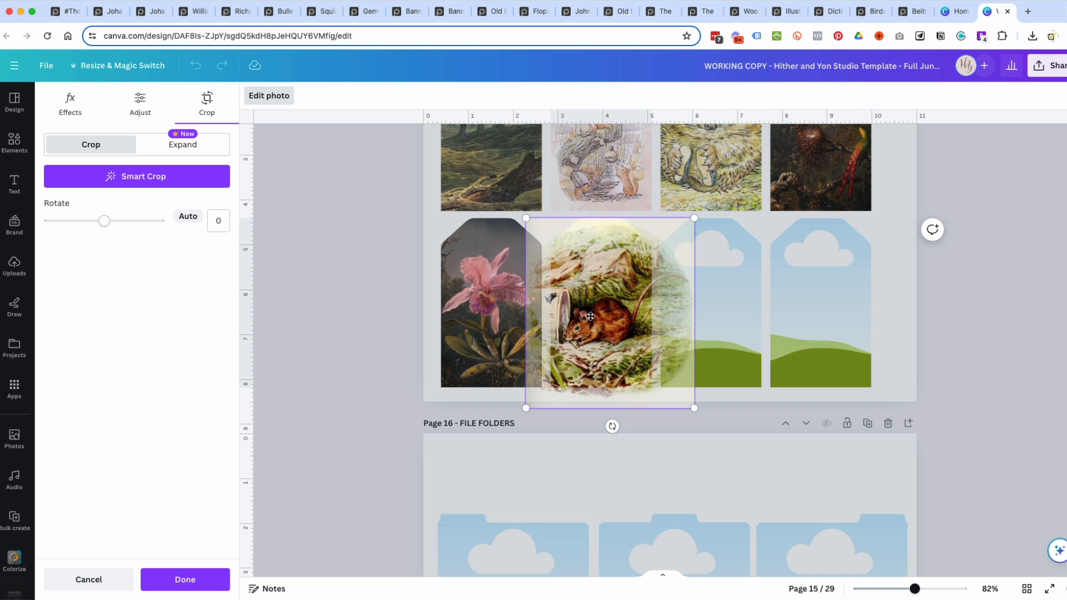
click(1039, 301)
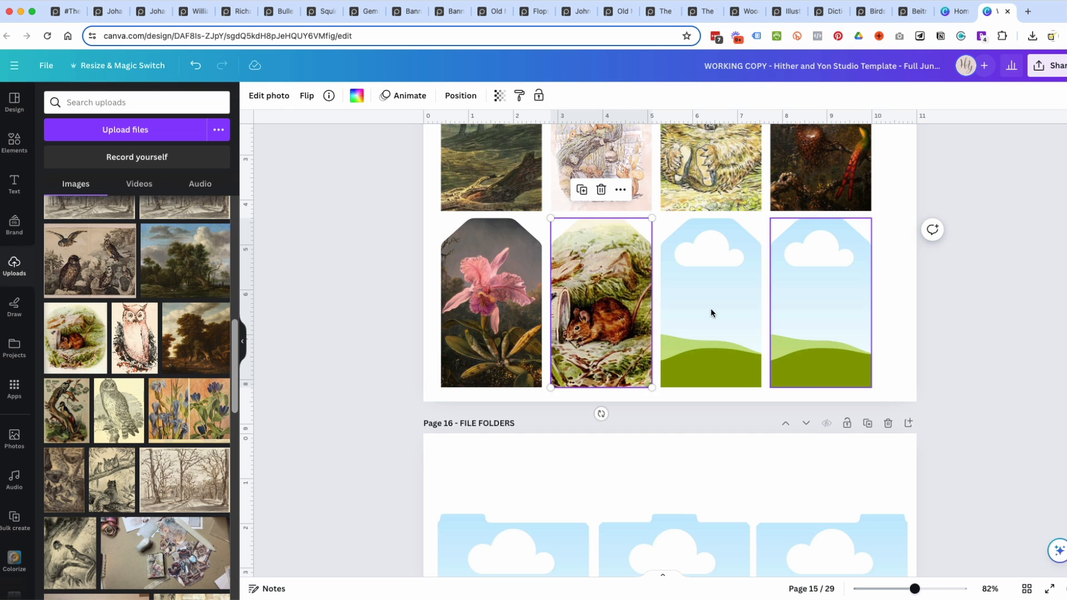
drag(652, 218, 660, 204)
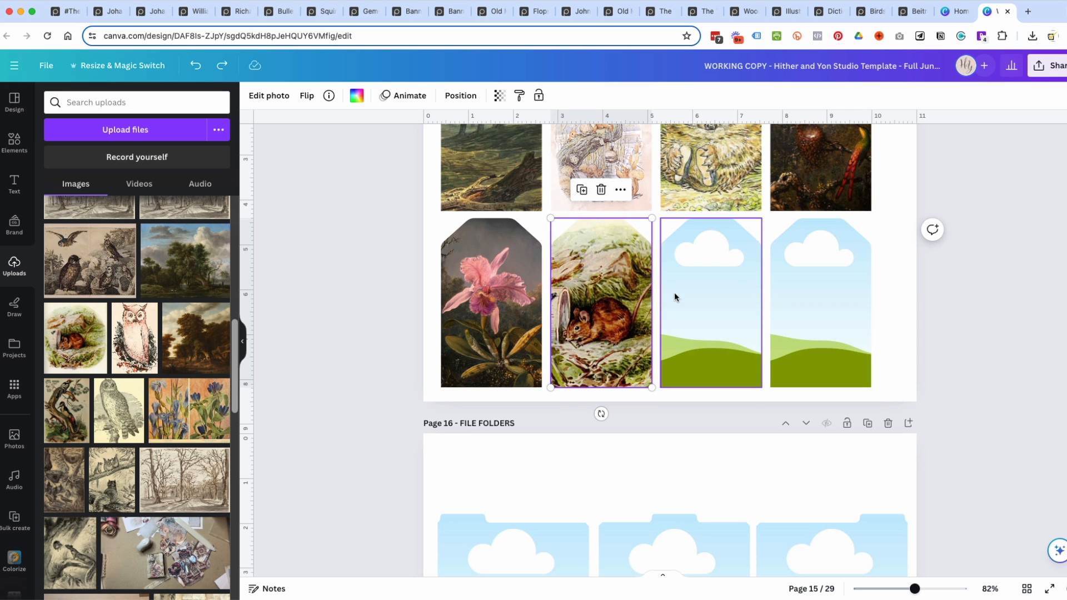
double_click(599, 293)
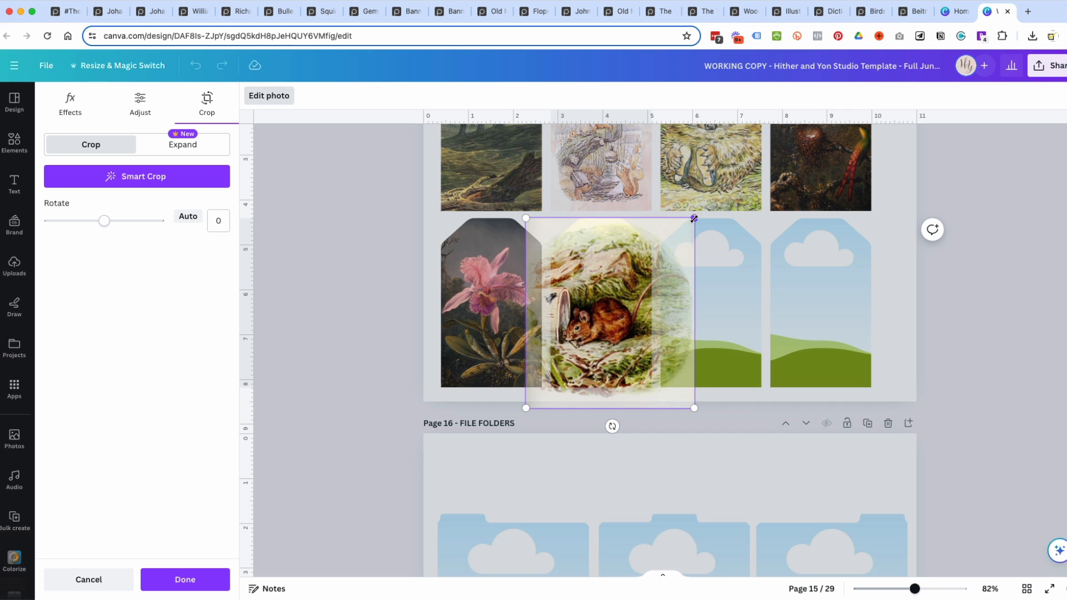
drag(693, 219, 706, 206)
click(1015, 405)
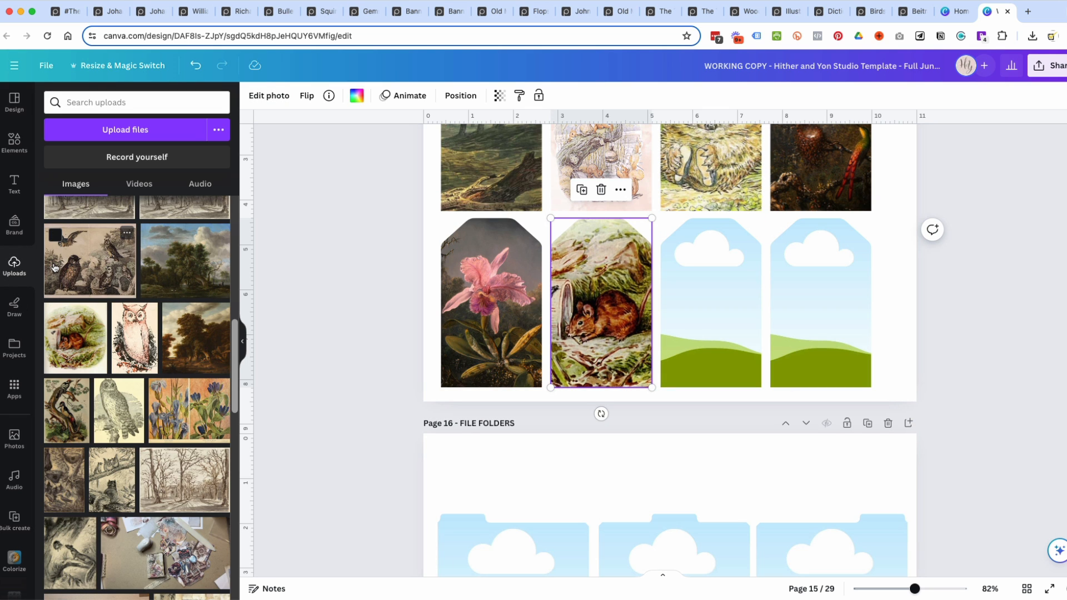
Fill the third lower-row tag with the vintage owls engraving, enlarged and positioned to show the large perched owl and the flying owl.
drag(93, 265, 758, 296)
double_click(715, 306)
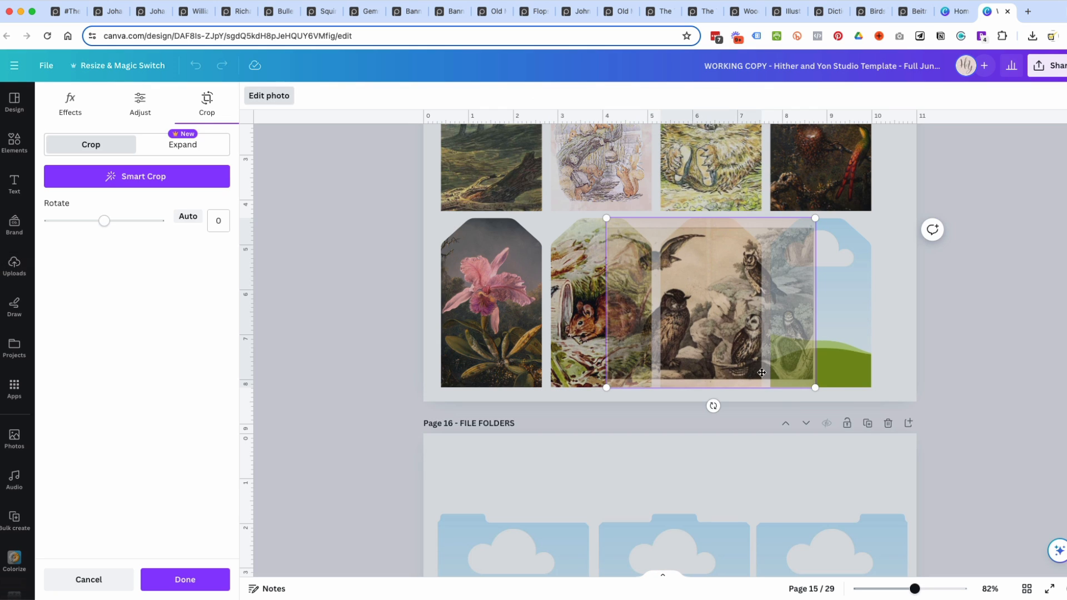
drag(815, 387, 836, 404)
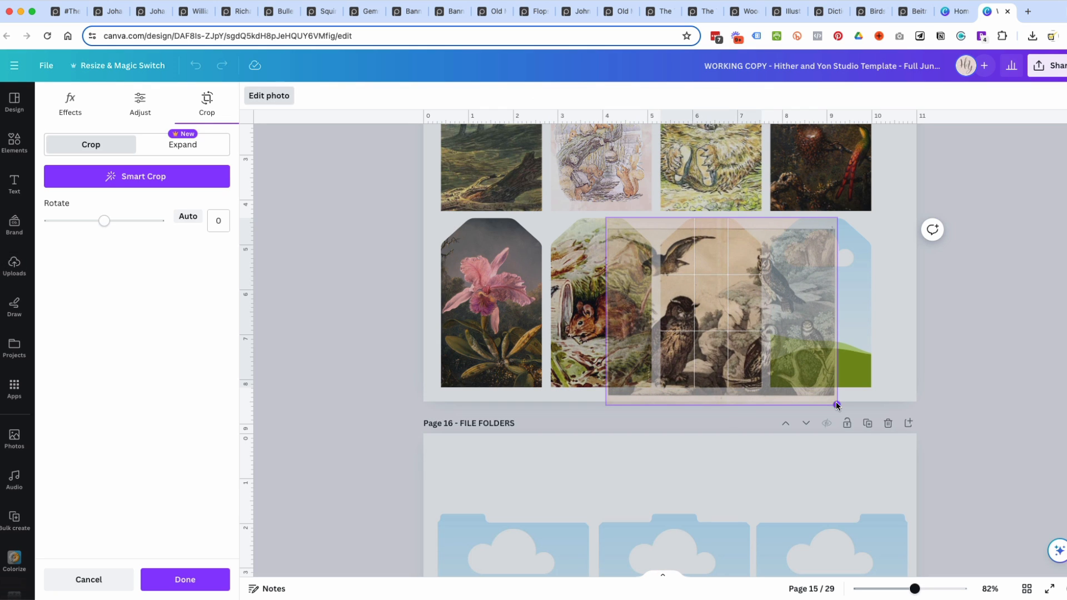
drag(837, 218, 855, 203)
mouse_move(718, 330)
mouse_down()
mouse_move(759, 331)
mouse_move(756, 340)
mouse_move(709, 339)
mouse_up()
click(1042, 379)
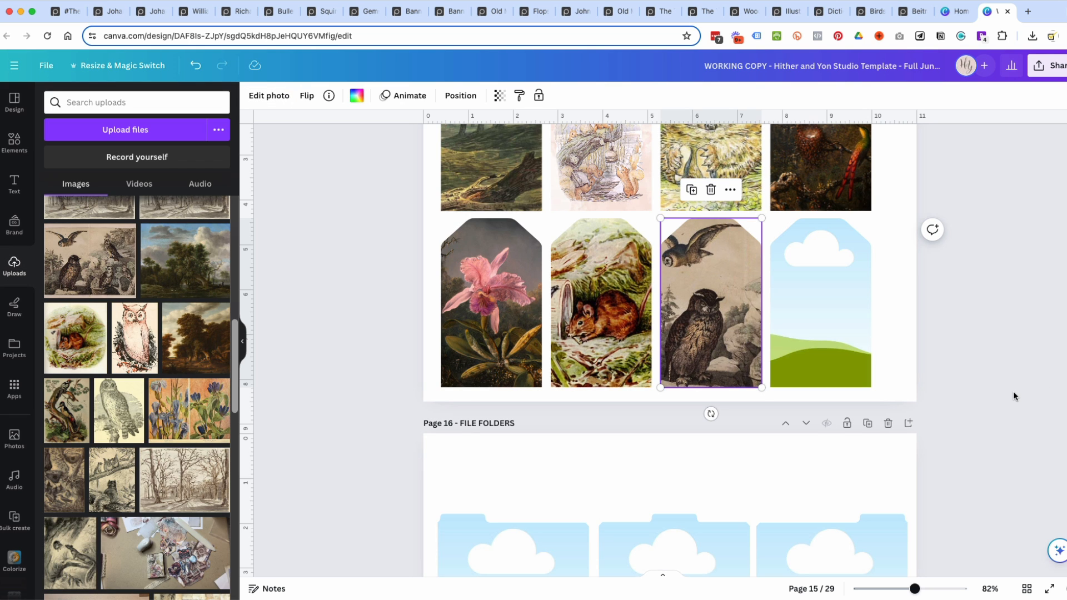
Fill the fourth lower-row tag with the sepia bare-trees drawing, enlarged and shifted to show the large tree near its right edge.
scroll(195, 397, down, 3)
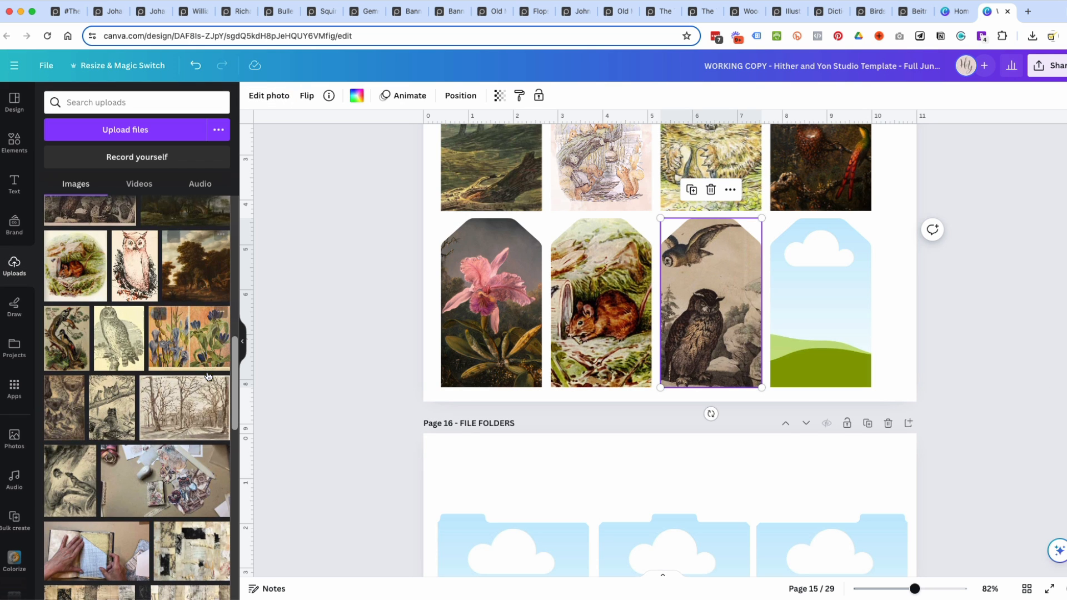
drag(217, 391, 822, 302)
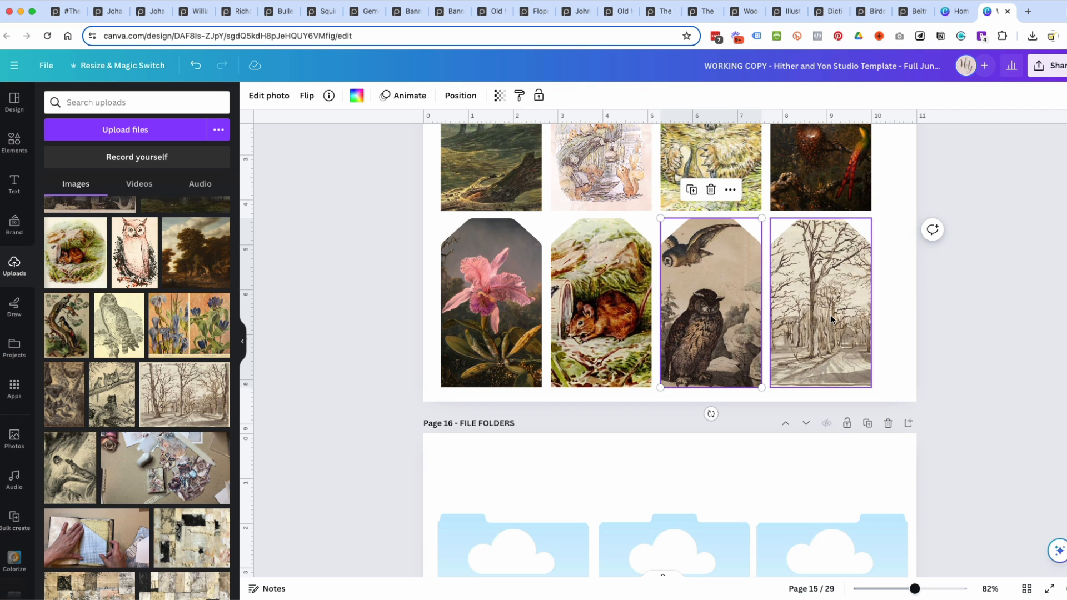
double_click(831, 315)
drag(938, 389, 969, 412)
drag(818, 316, 718, 319)
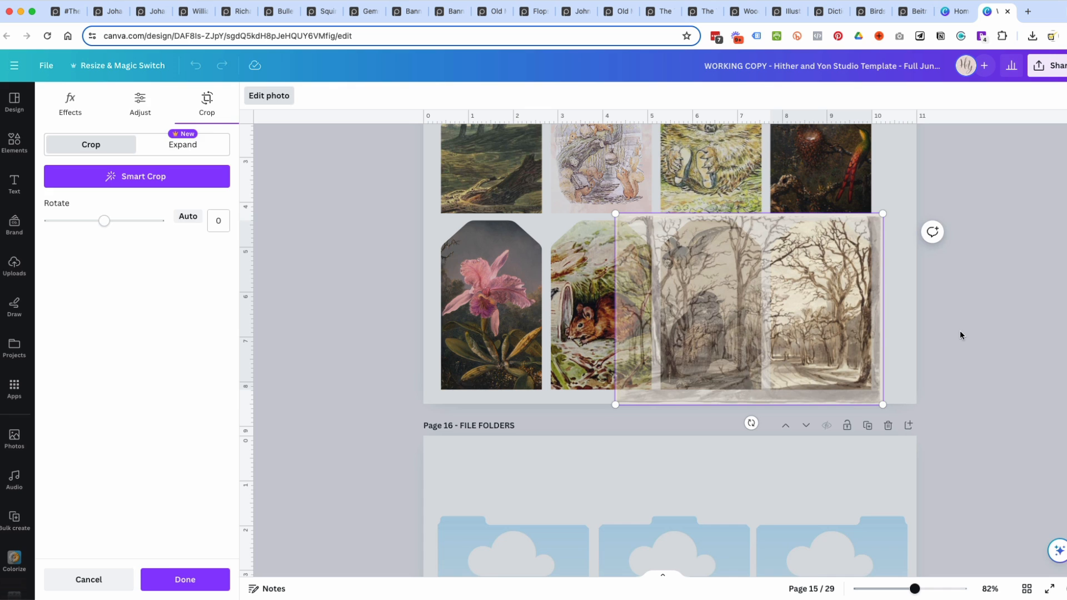
click(948, 331)
Duplicate the finished tag page and clear all pictures from the four upper-row tags of the copy.
scroll(919, 368, up, 4)
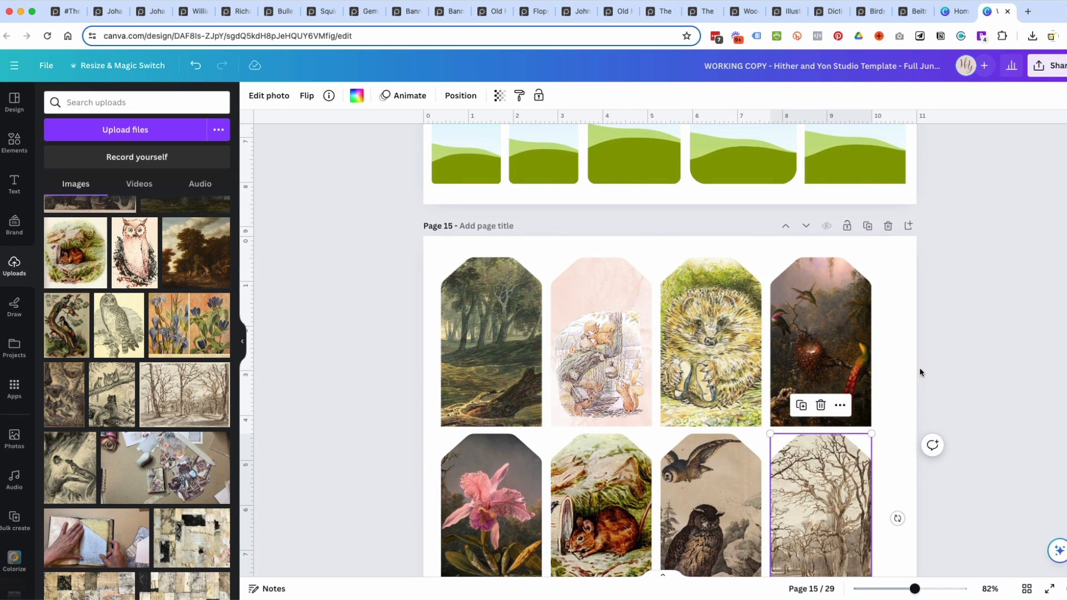
click(867, 226)
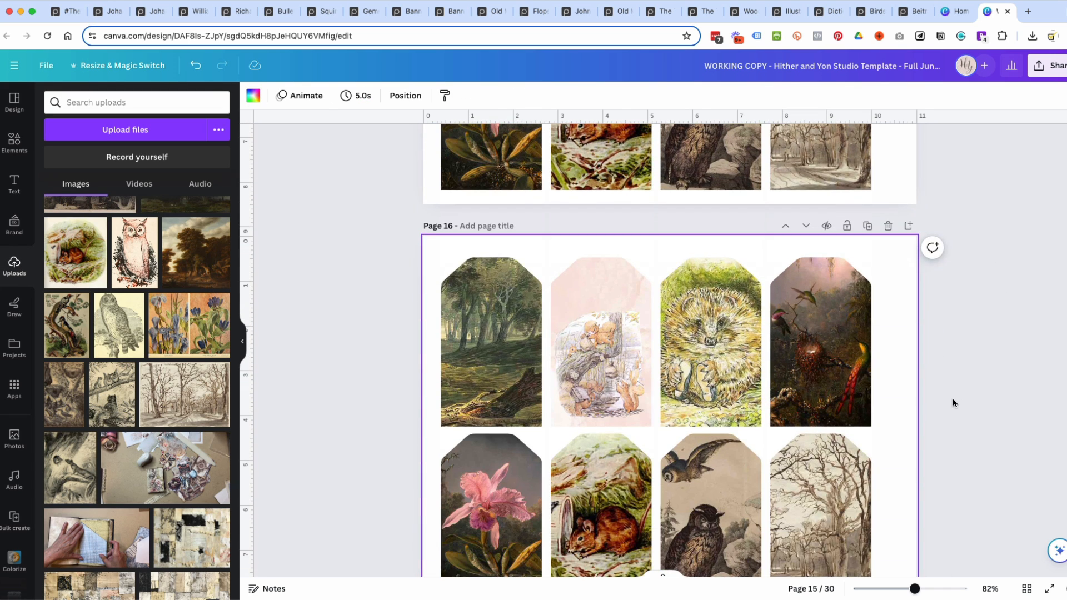
click(808, 345)
key(Delete)
click(719, 353)
key(Delete)
click(622, 358)
key(Delete)
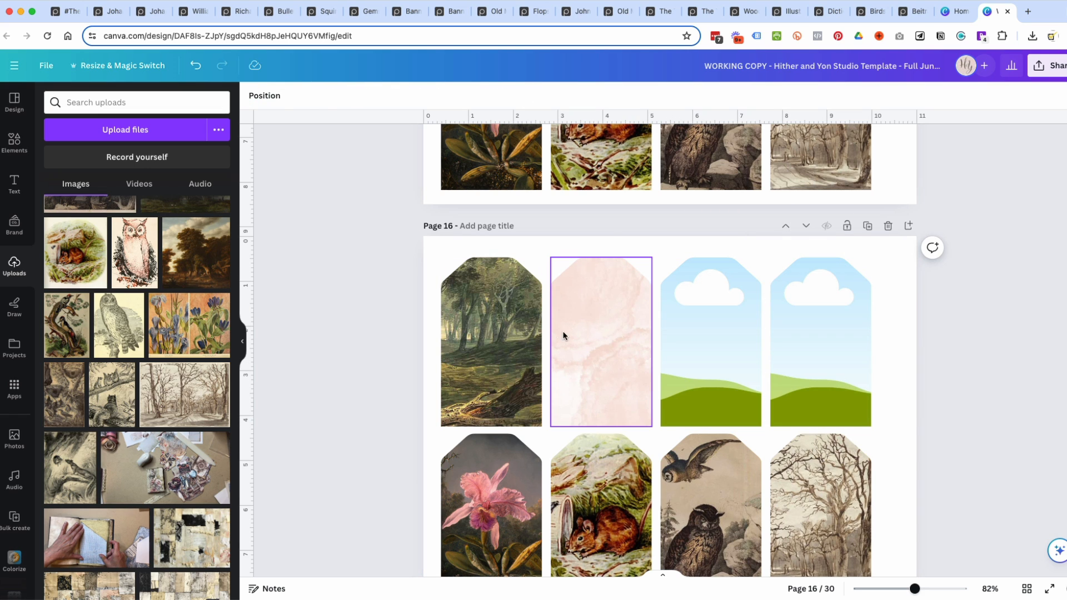
click(606, 259)
key(Delete)
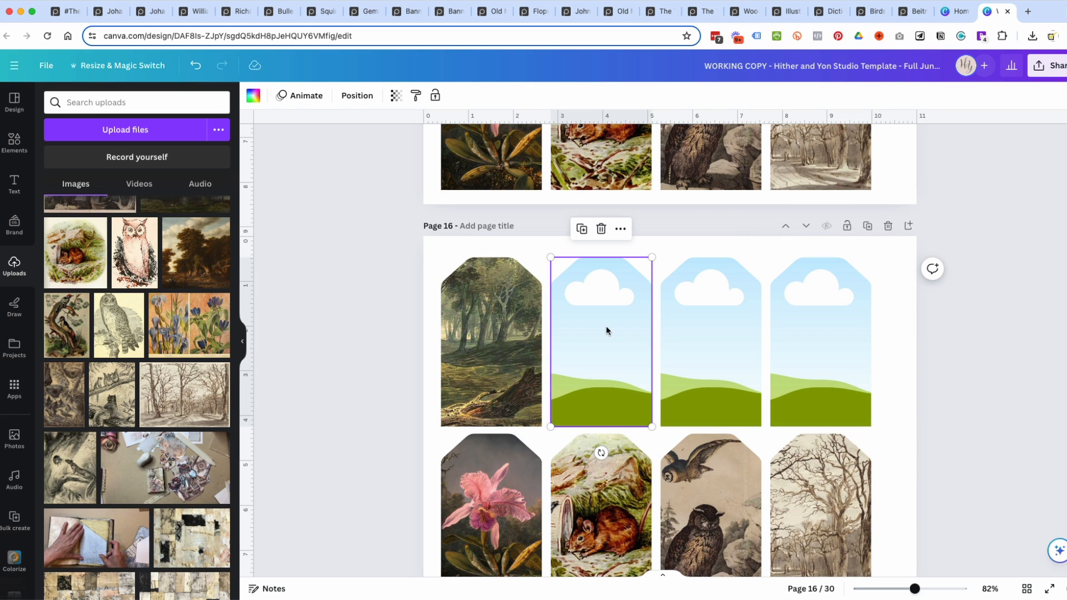
click(459, 359)
key(Delete)
Clear the orchid, mouse and owl pictures from the first three lower-row tags on the duplicated page.
click(491, 486)
key(Delete)
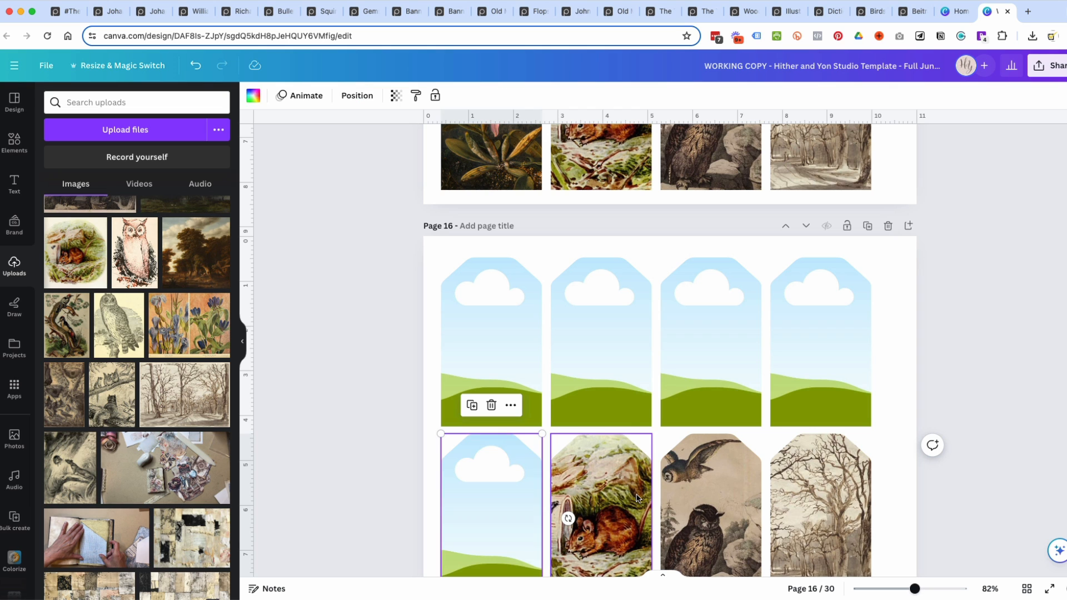
click(638, 499)
key(Delete)
click(722, 501)
key(Delete)
Shift the bare-trees drawing within the last tag's crop so the trees at the drawing's left side fill the frame.
click(821, 502)
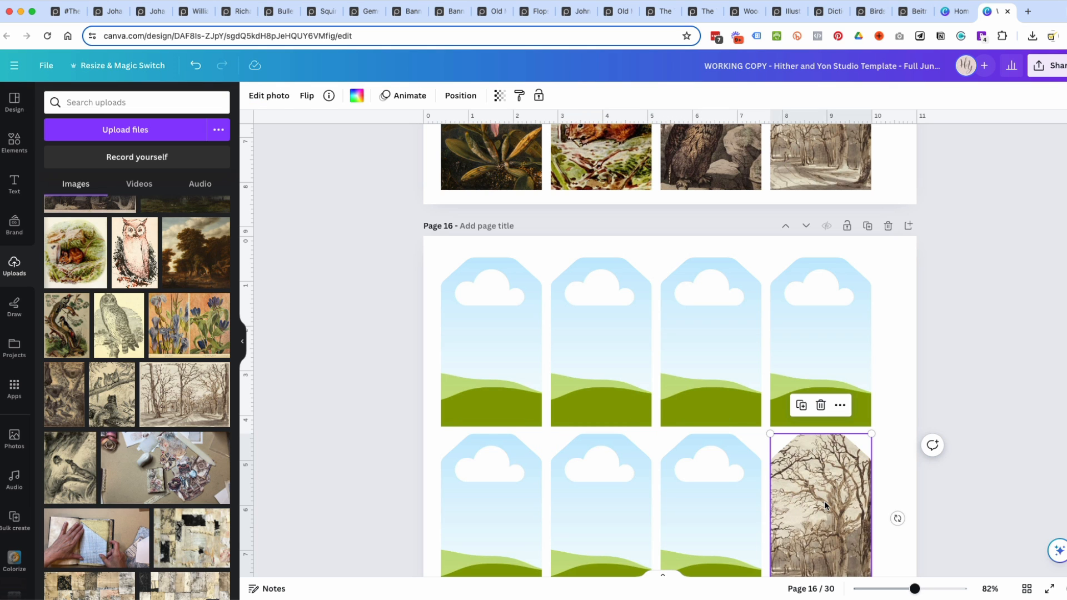
scroll(824, 501, down, 3)
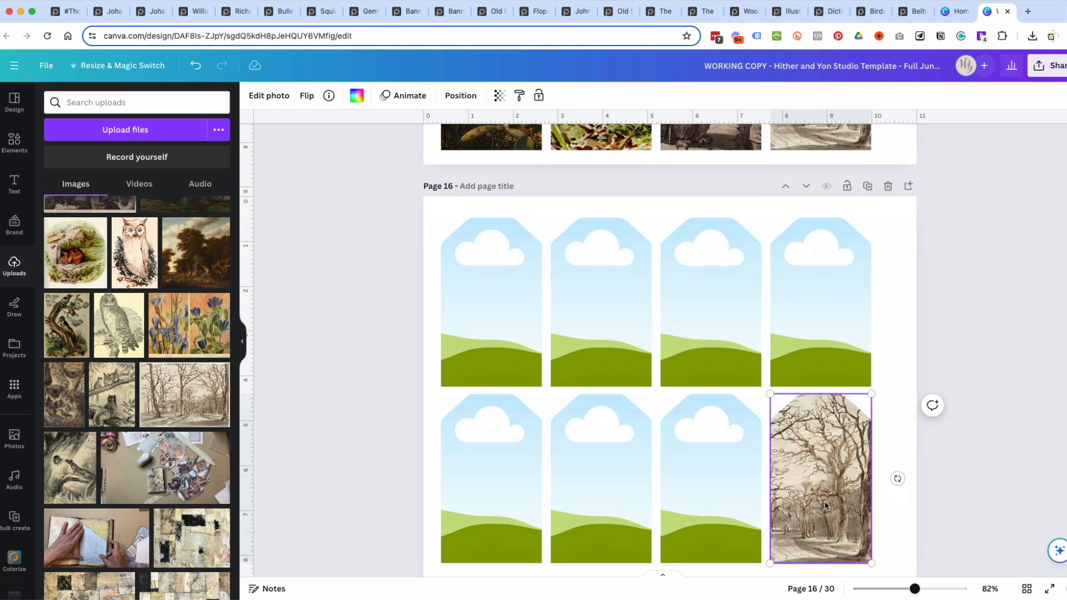
double_click(827, 447)
drag(811, 431, 906, 425)
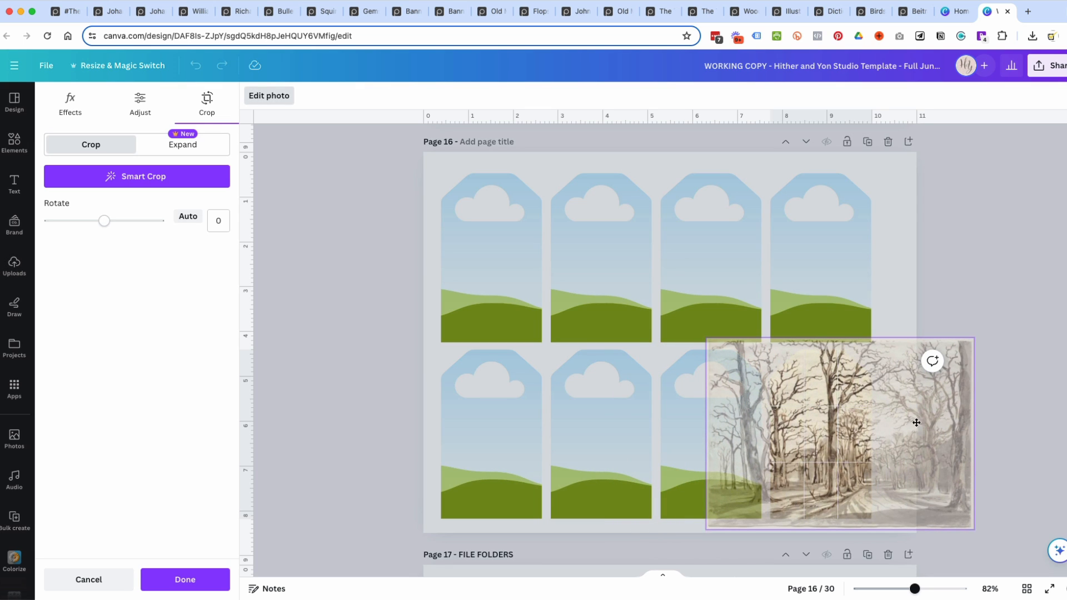
drag(812, 436, 864, 447)
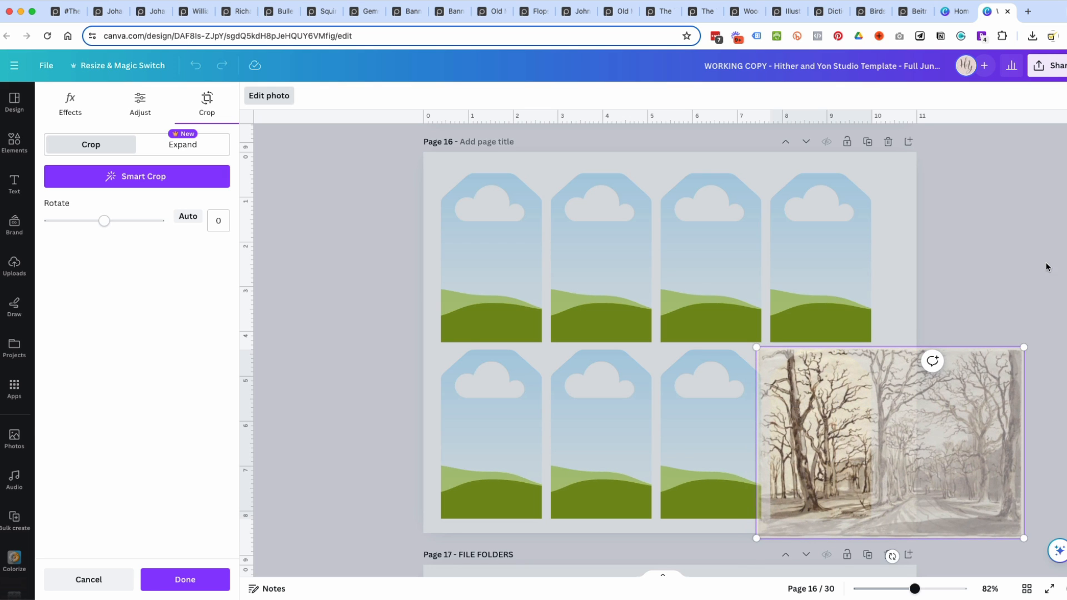
click(1047, 267)
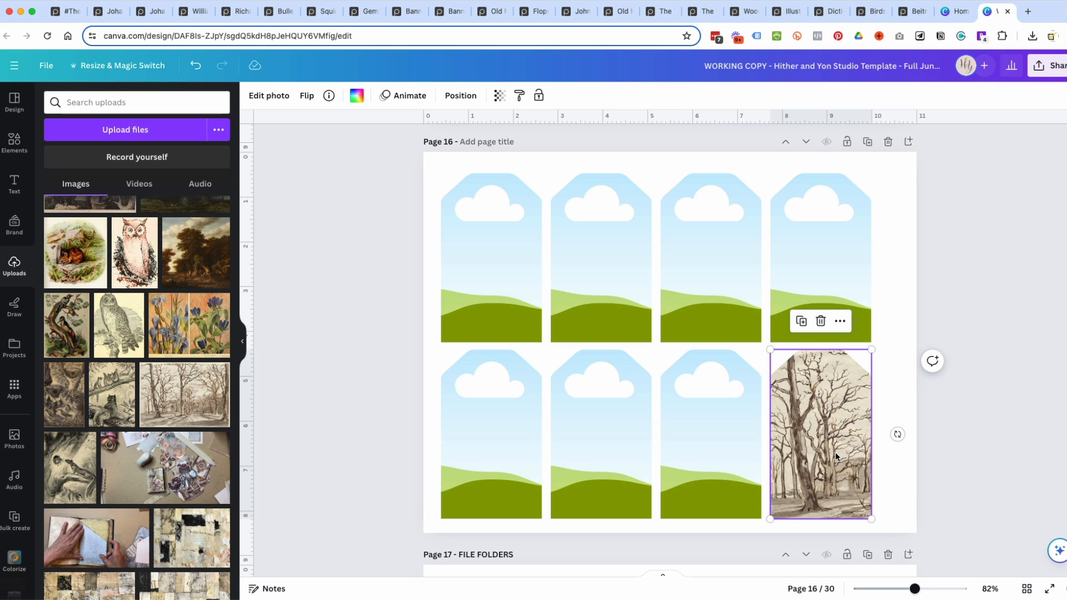
Fill the third lower-row tag with the sepia bare-trees drawing, enlarged and shifted so the tall central tree and the road fill the frame.
drag(185, 394, 706, 434)
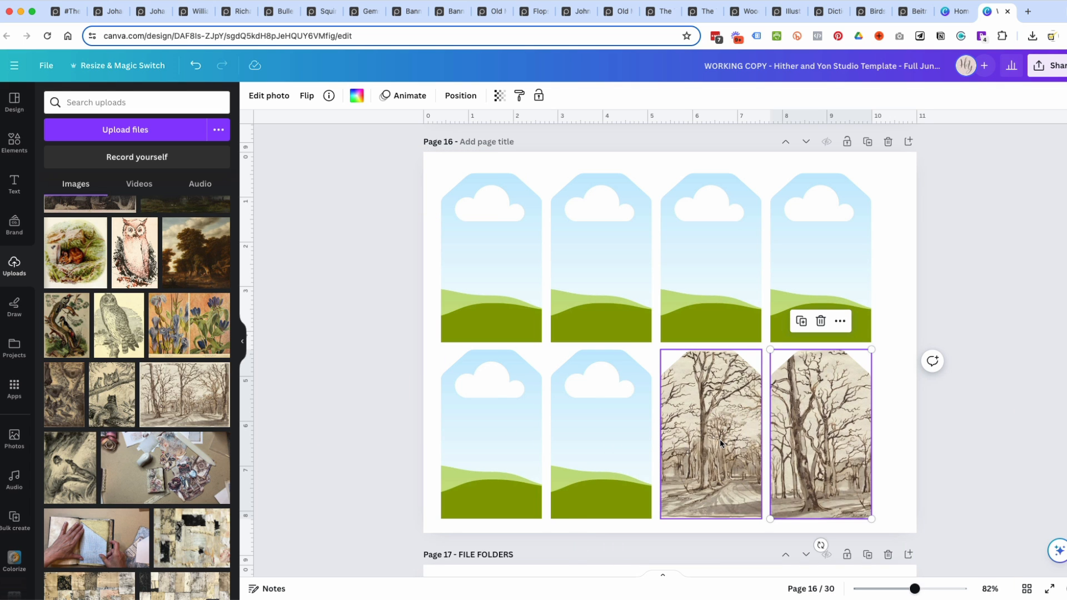
double_click(720, 439)
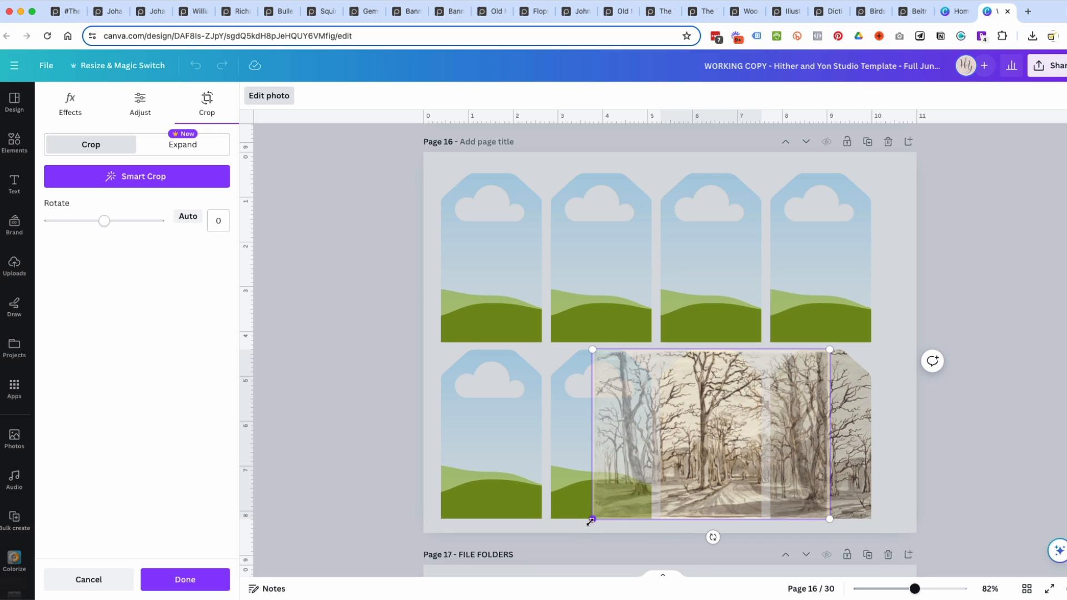
drag(592, 520, 563, 541)
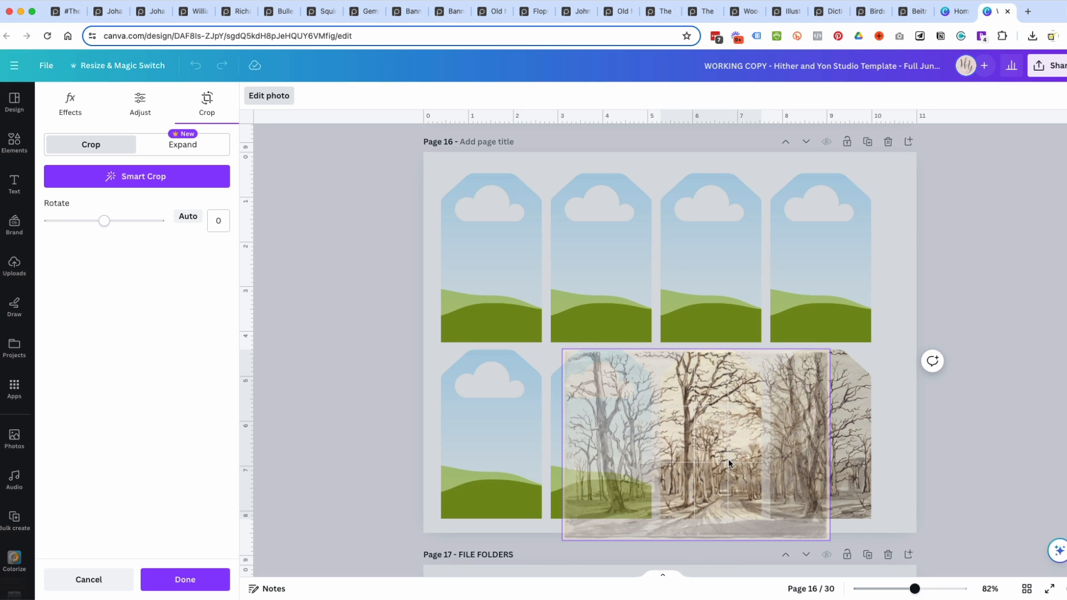
click(1002, 435)
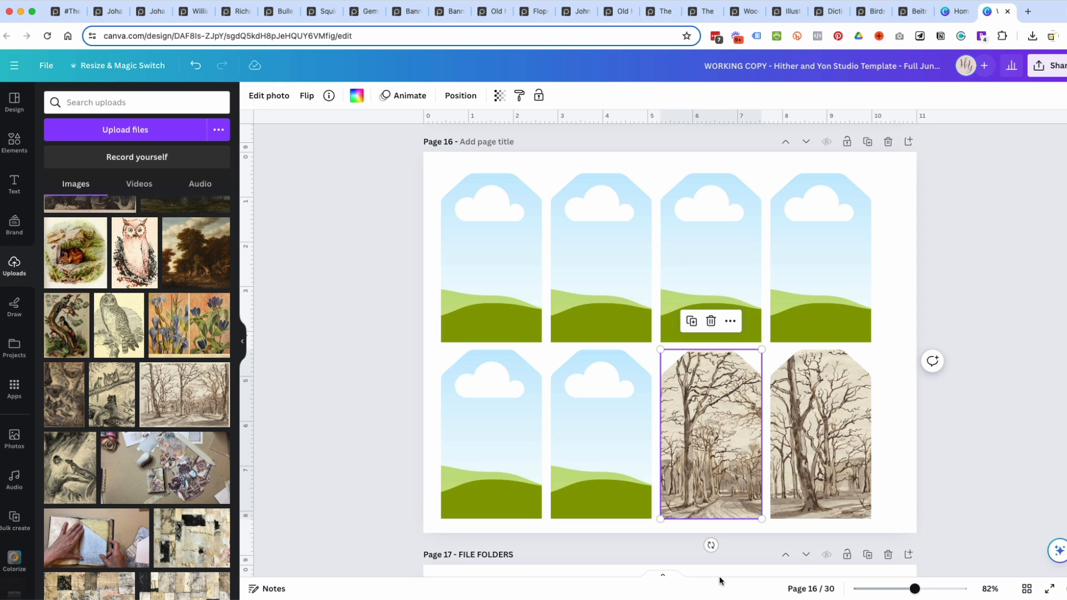
Fill the second lower-row tag with the botanical flower painting, enlarged and shifted to show only its dark blue flowers without the caption border.
scroll(731, 465, up, 6)
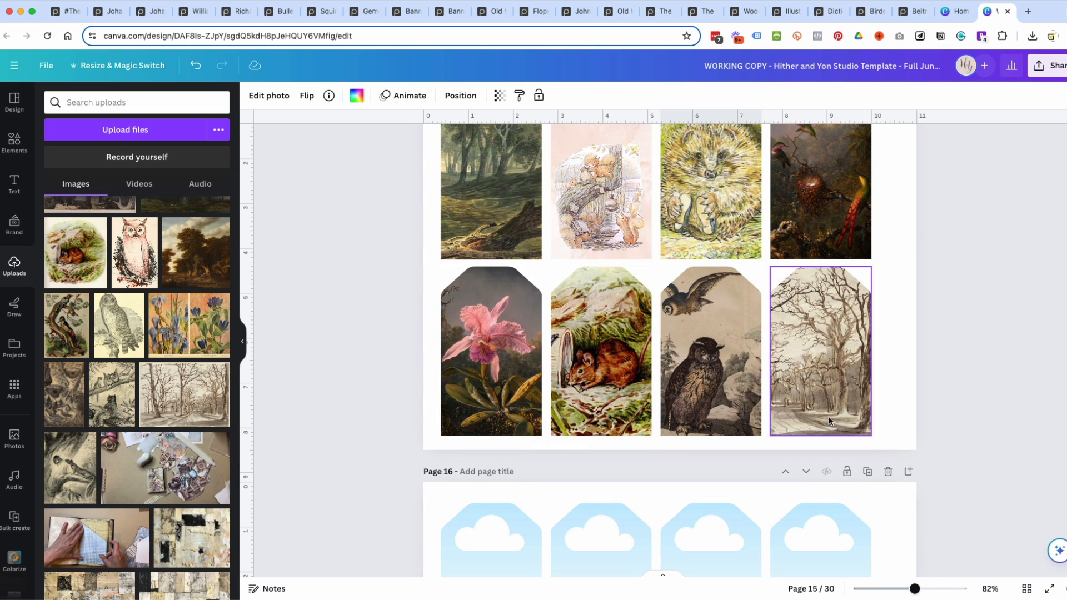
scroll(967, 433, down, 4)
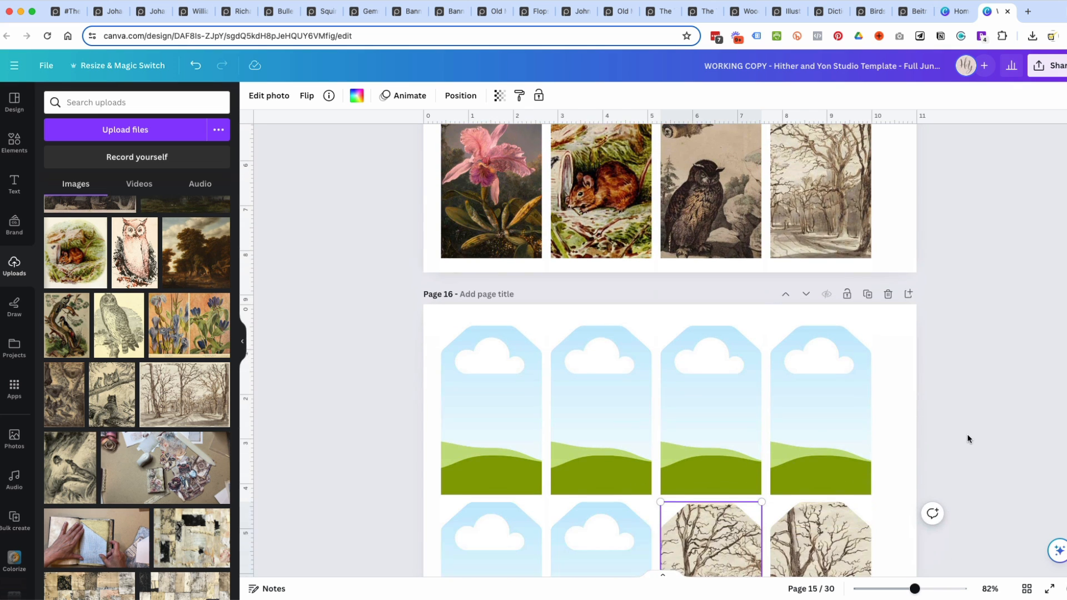
scroll(845, 554, down, 3)
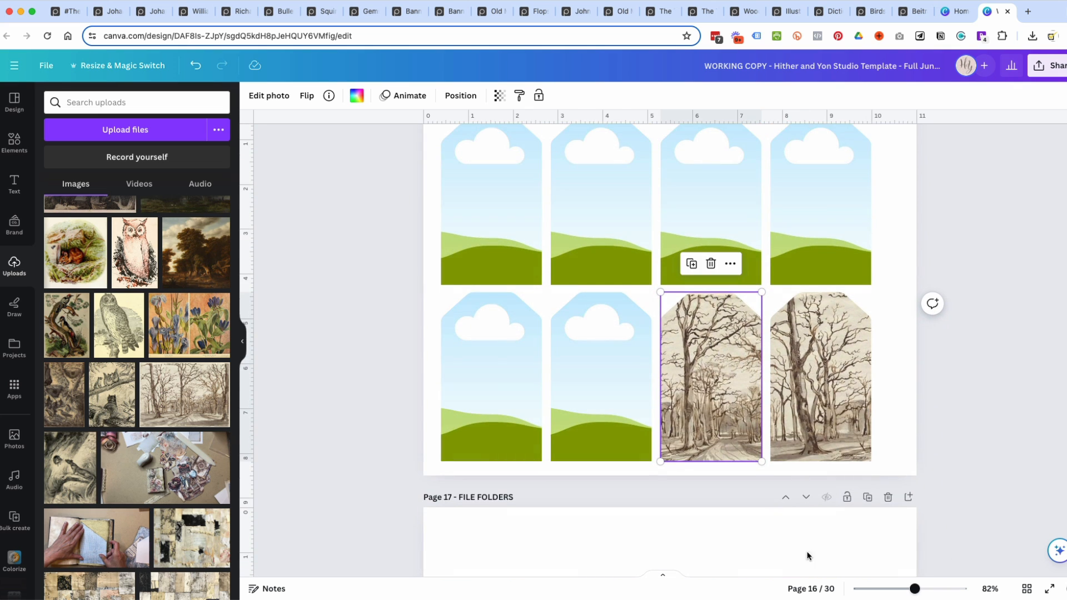
drag(171, 331, 578, 384)
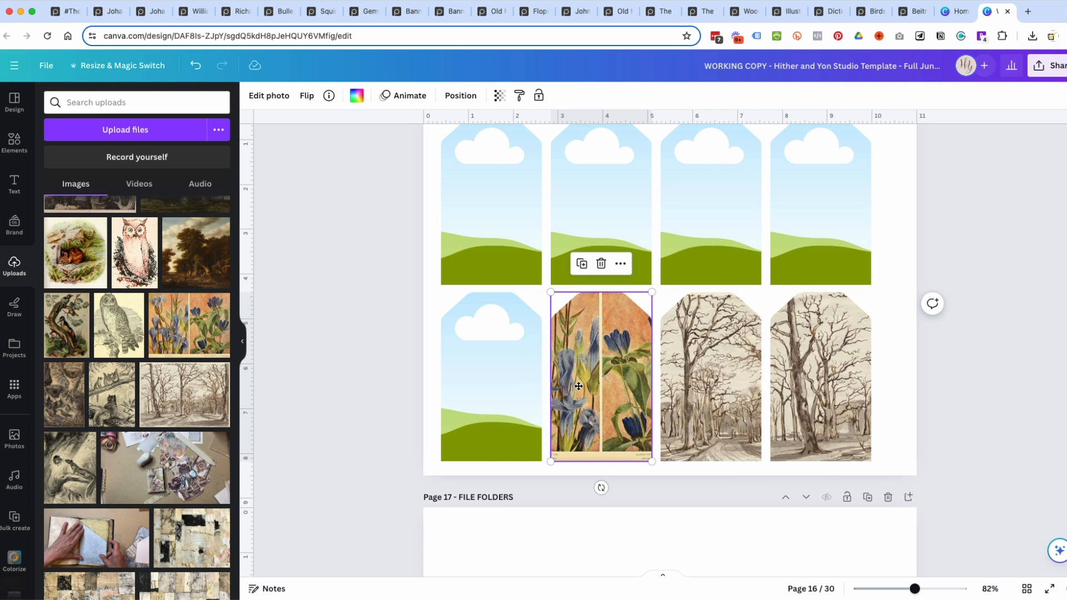
double_click(578, 385)
drag(497, 461, 438, 503)
drag(613, 401, 571, 386)
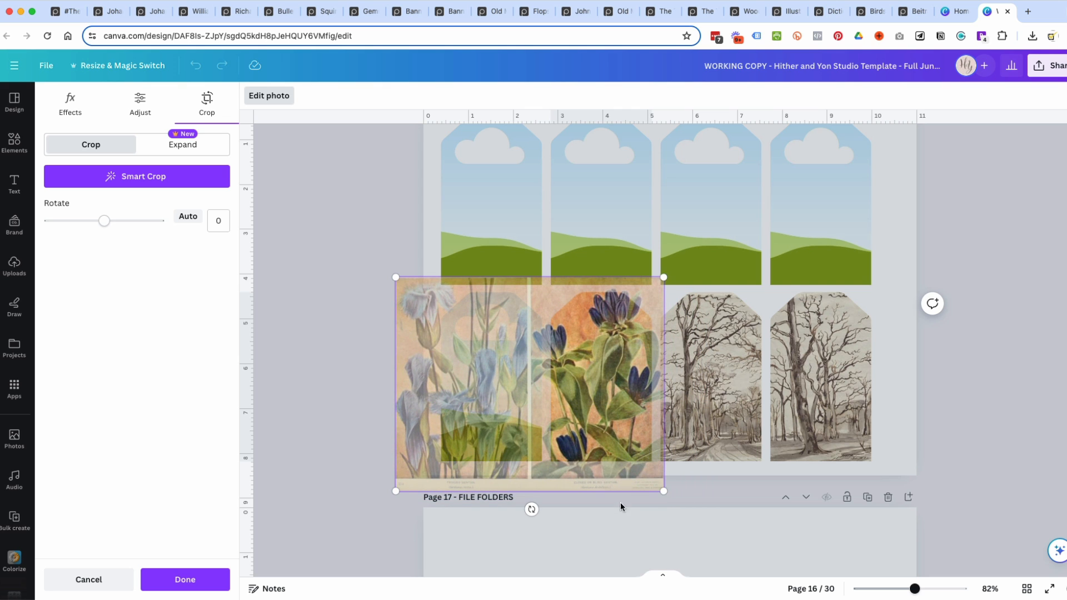
drag(662, 491, 651, 477)
drag(396, 483, 403, 474)
click(938, 392)
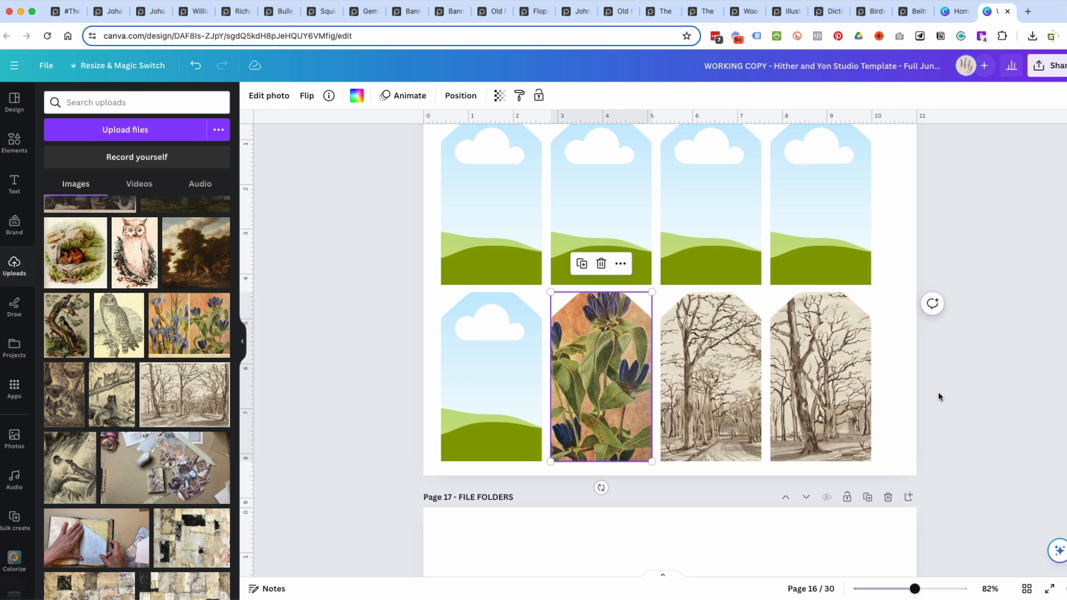
Fill the first lower-row tag with the same flower painting, enlarged and shifted to show only its pale blue flowers.
drag(189, 333, 456, 396)
double_click(479, 398)
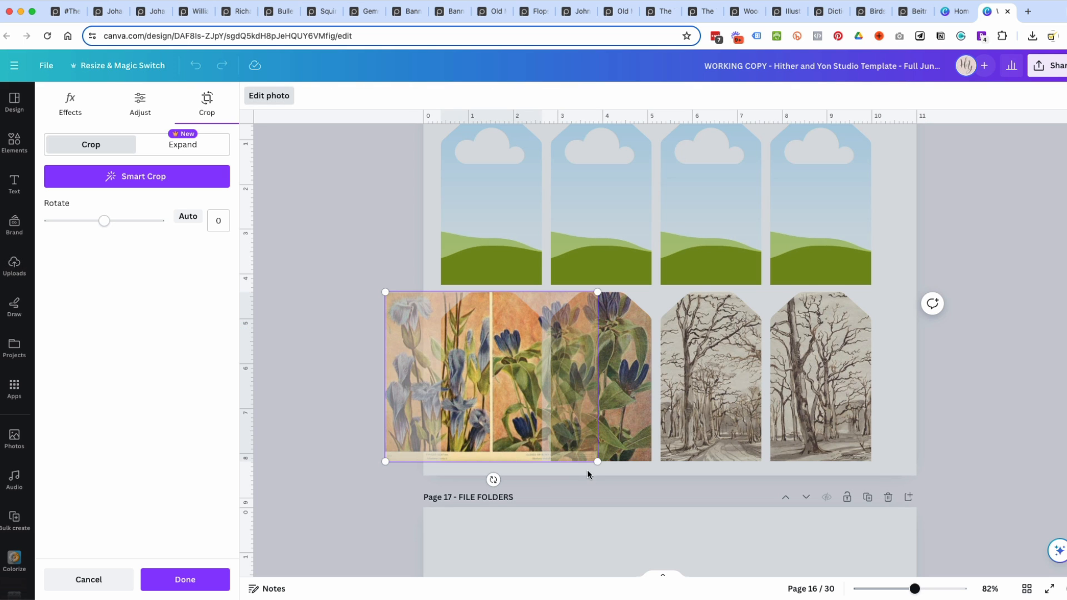
drag(595, 460, 621, 480)
drag(478, 387, 544, 388)
drag(676, 481, 669, 473)
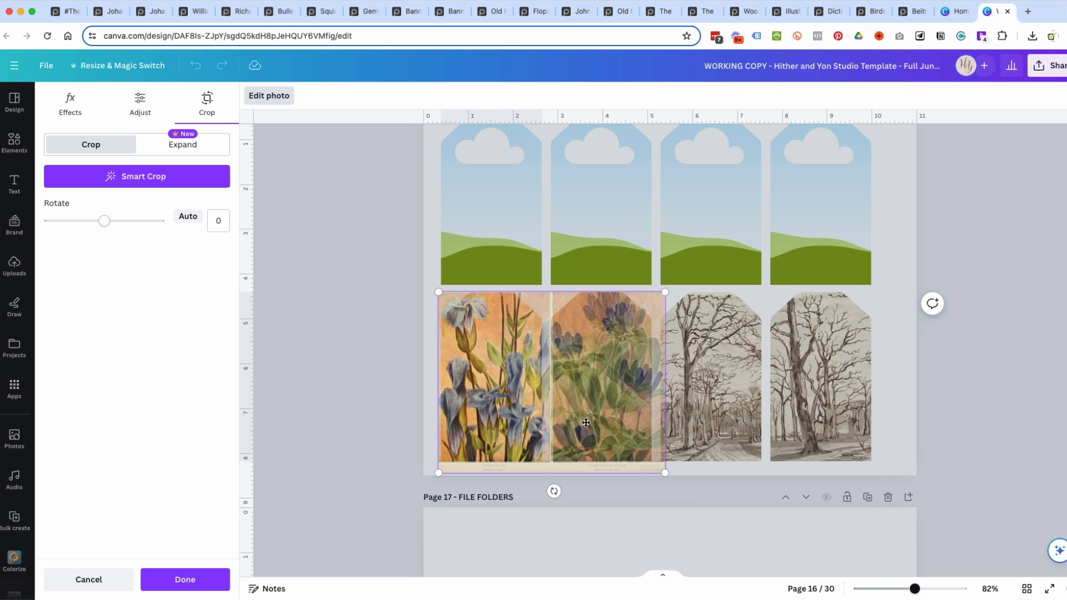
click(1036, 455)
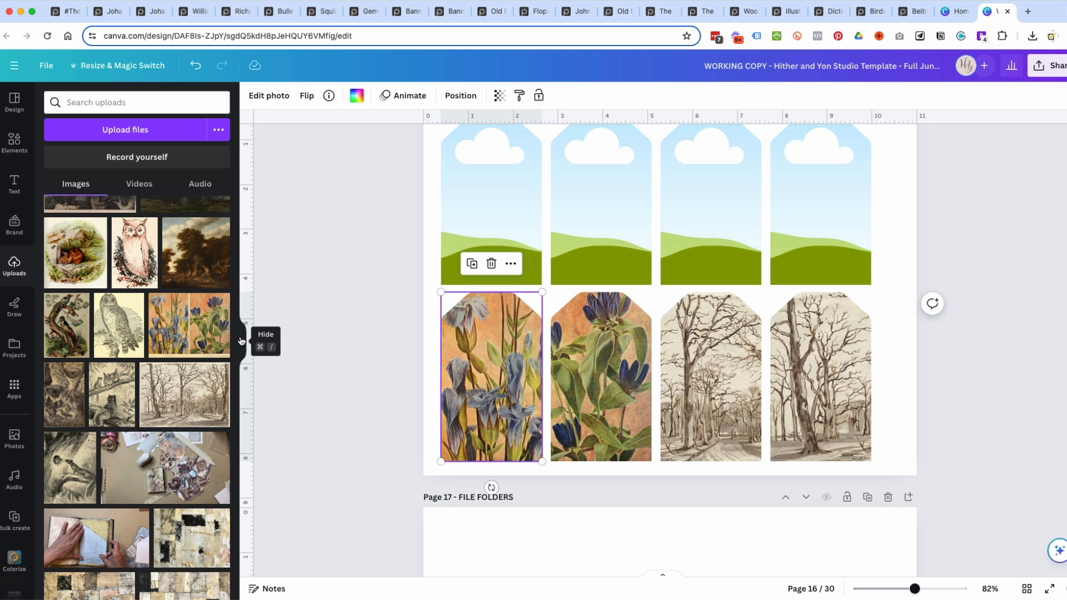
Browse the uploaded images and fill the first upper-row tag with the sepia drawing of two small animals on a tree.
scroll(177, 345, up, 5)
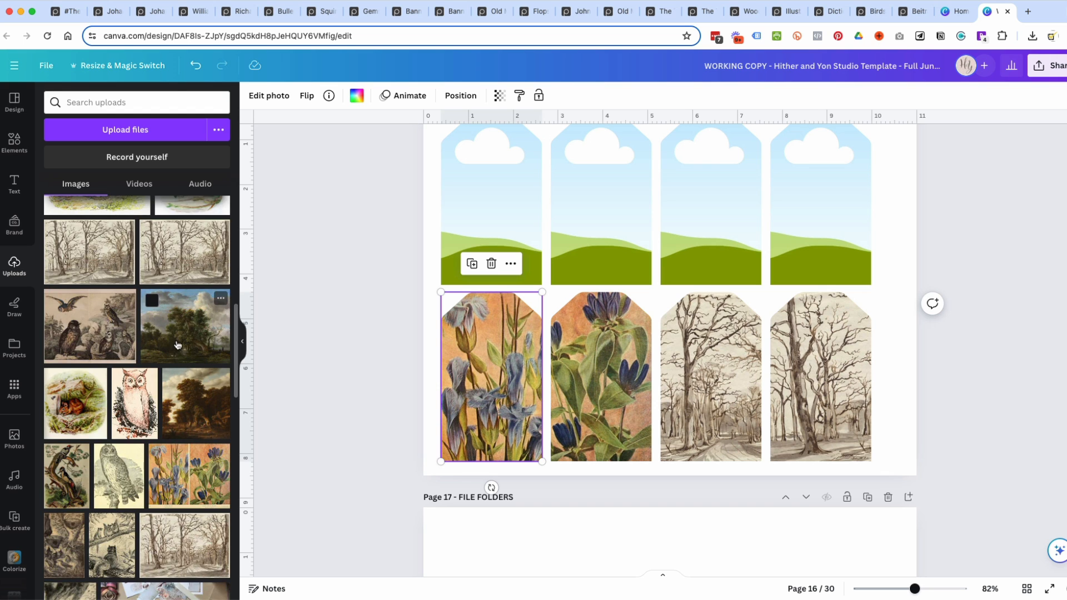
scroll(177, 345, up, 4)
scroll(186, 359, up, 6)
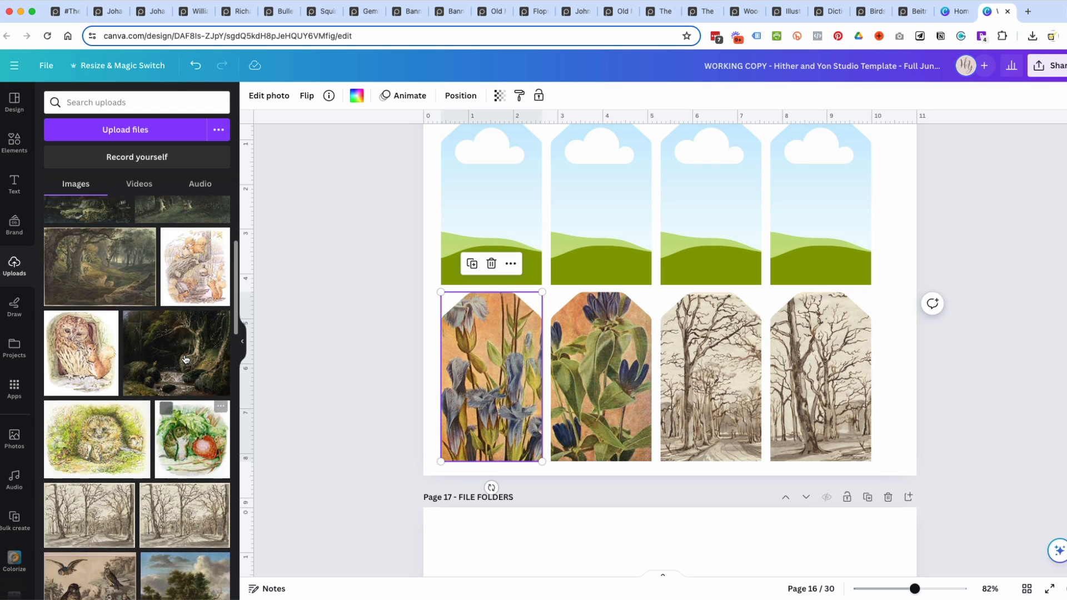
scroll(198, 390, up, 4)
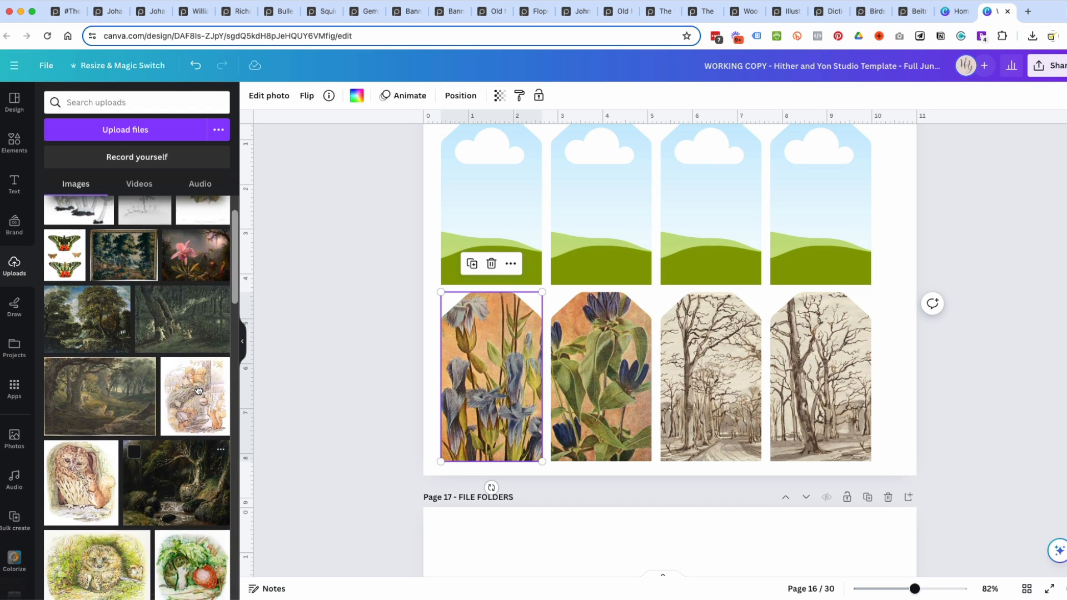
scroll(119, 396, up, 2)
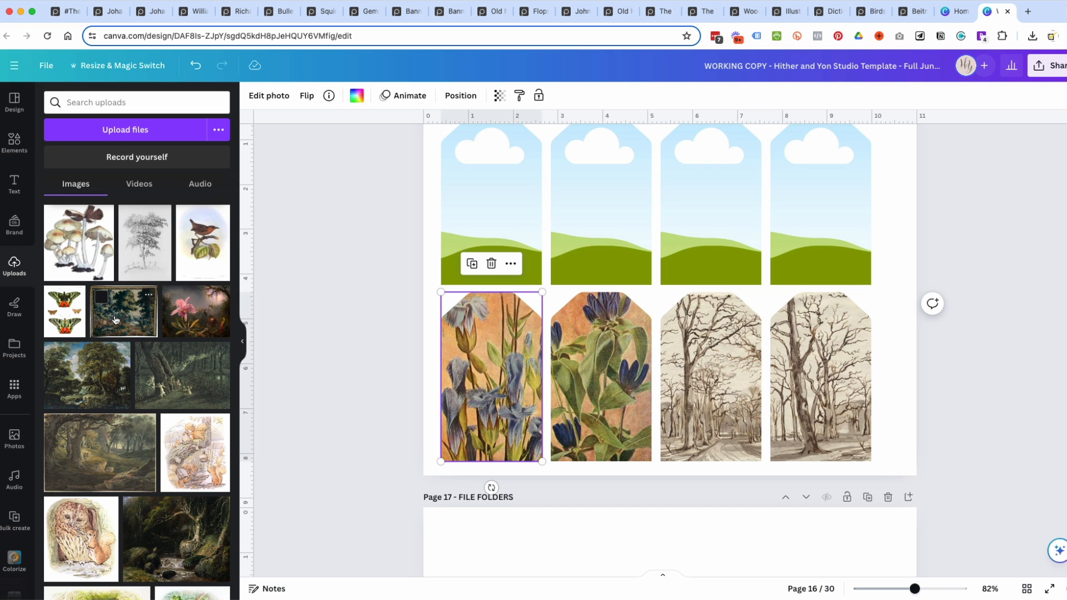
scroll(115, 319, down, 10)
scroll(116, 319, down, 3)
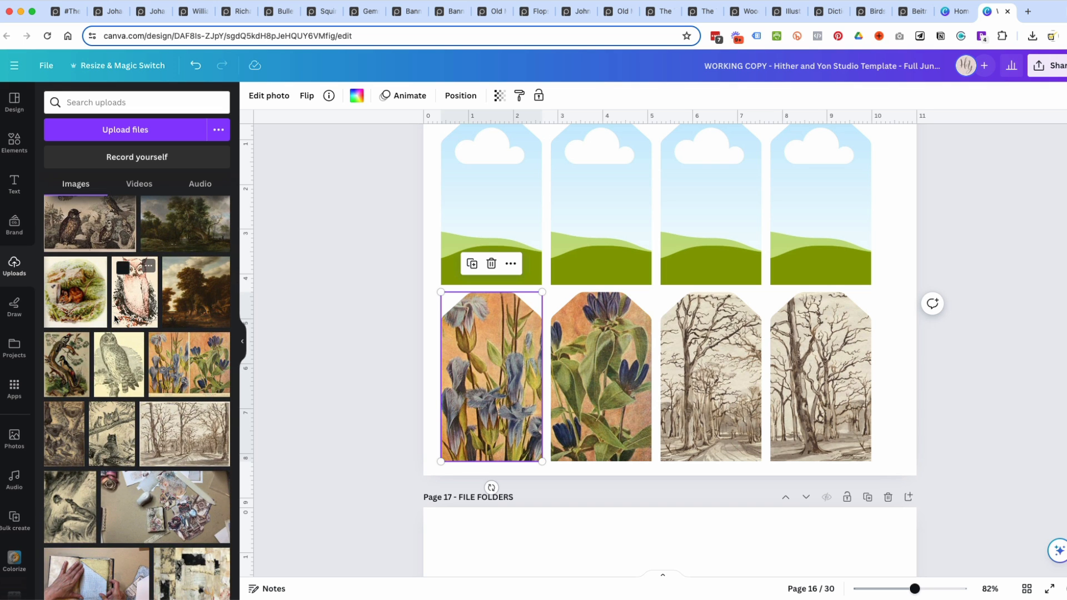
mouse_move(69, 507)
mouse_down()
mouse_move(492, 488)
mouse_move(449, 179)
mouse_up()
scroll(749, 274, up, 1)
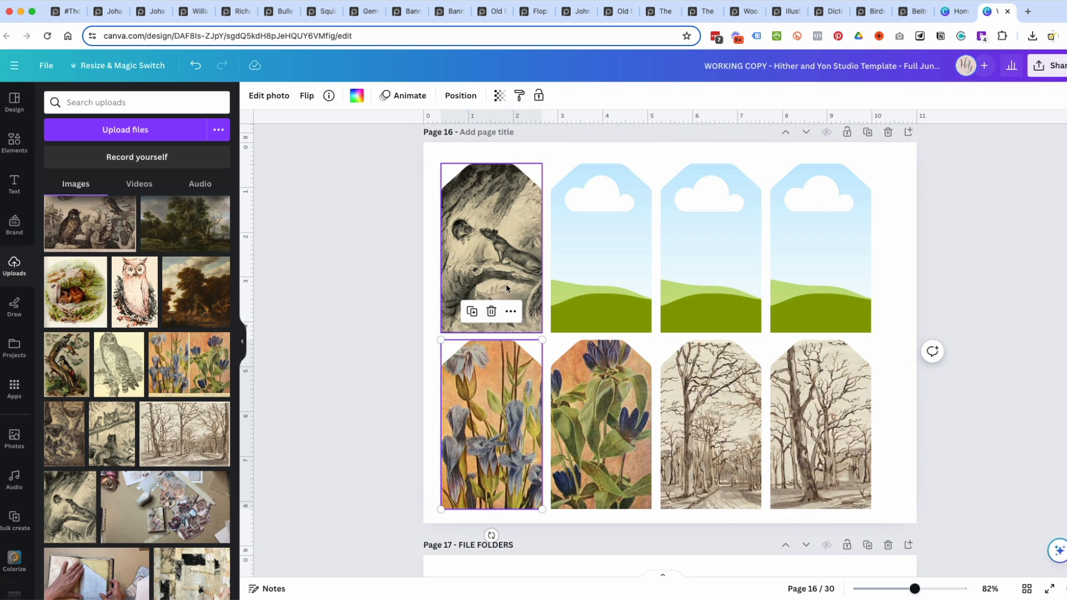
Enlarge the two-animal drawing within the first upper-row tag's crop, extending it past the tag's left and bottom edges.
double_click(509, 281)
drag(553, 333, 556, 337)
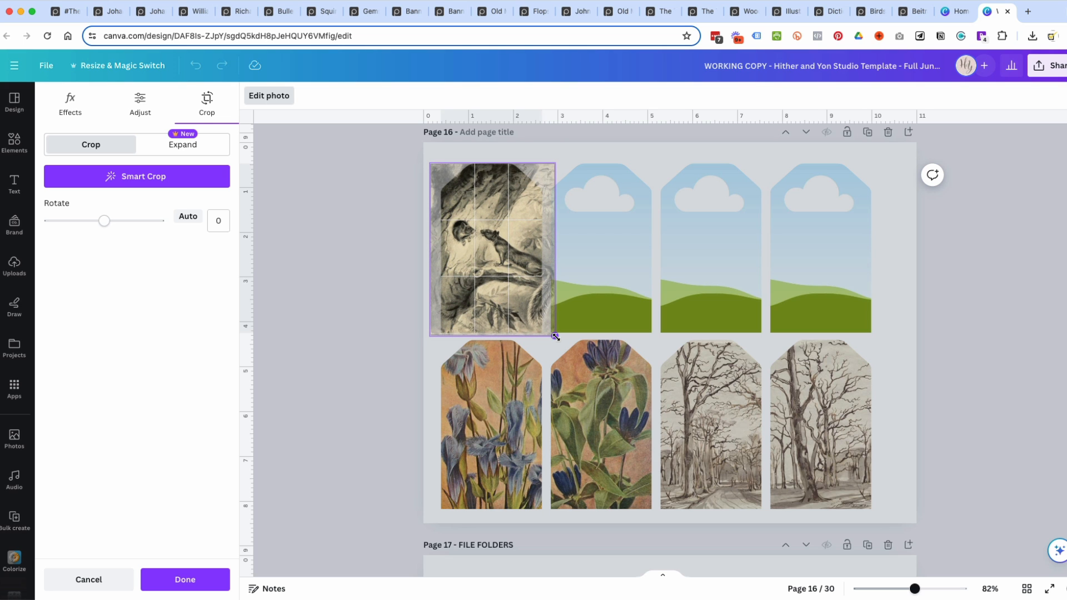
click(401, 298)
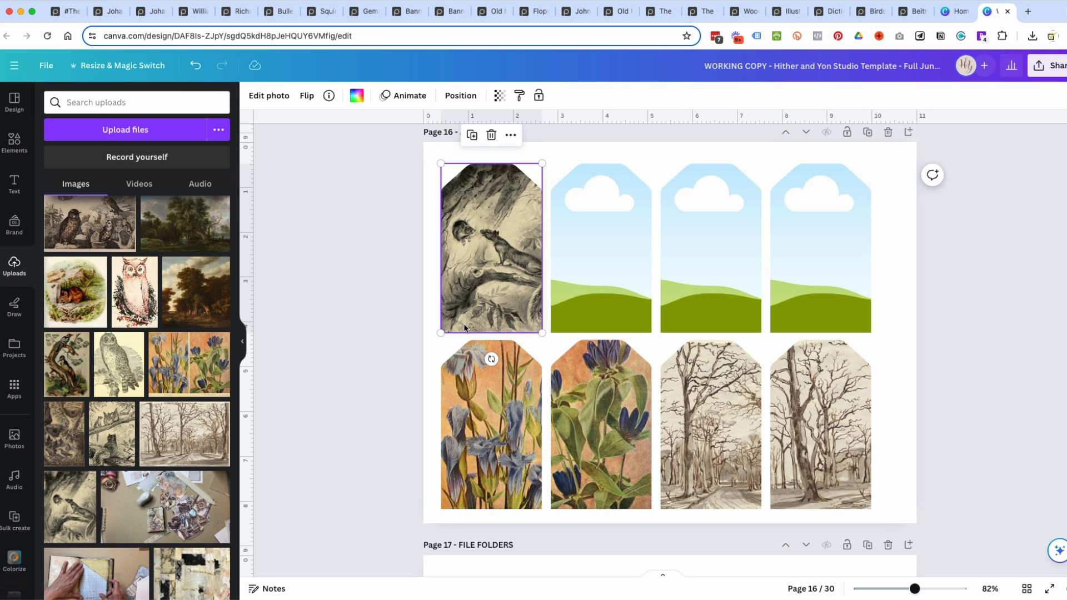
double_click(483, 309)
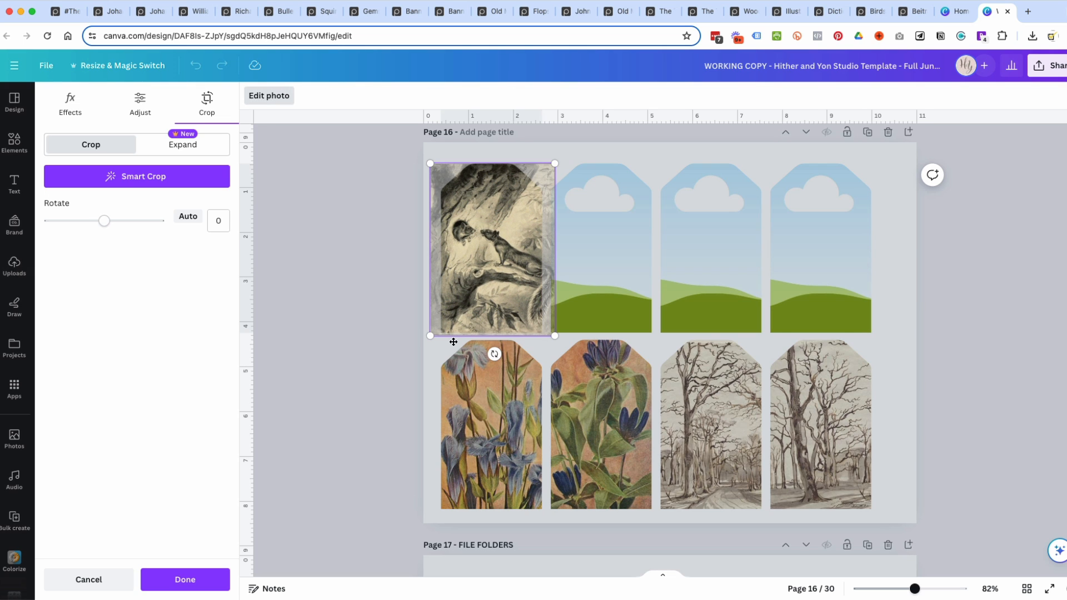
drag(429, 336, 412, 355)
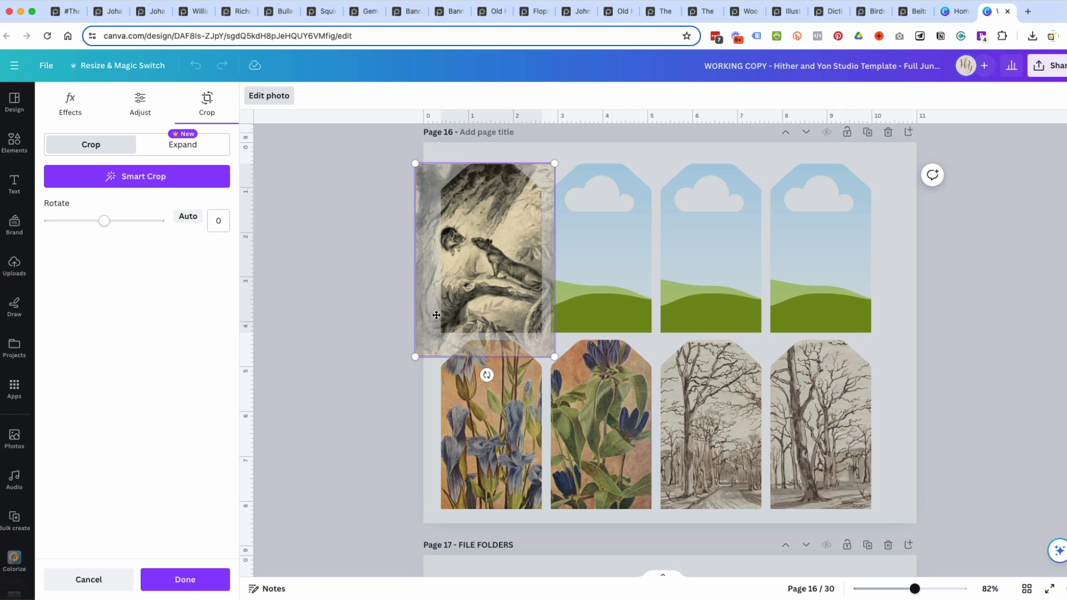
drag(415, 356, 419, 352)
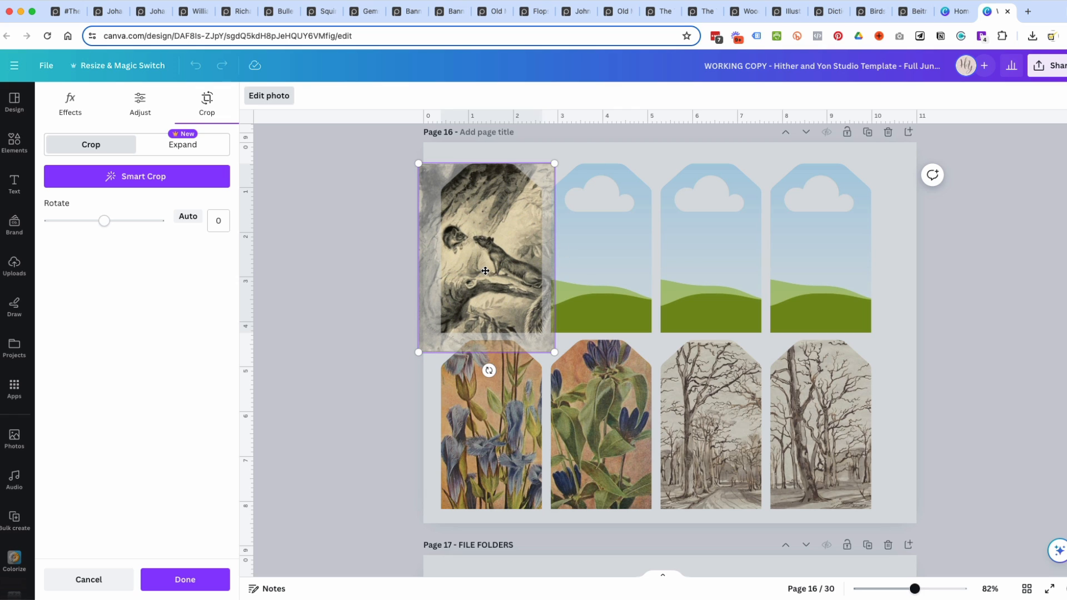
click(997, 304)
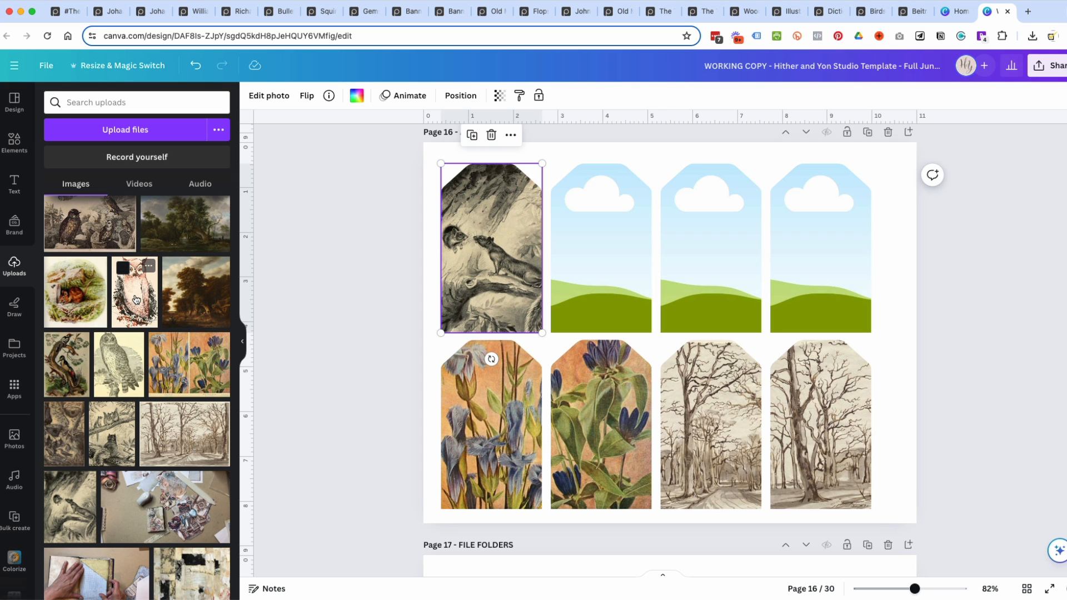
Fill the second upper-row tag with the sepia drawing of squirrels on branches, keeping its default crop.
scroll(169, 329, down, 1)
drag(106, 397, 555, 239)
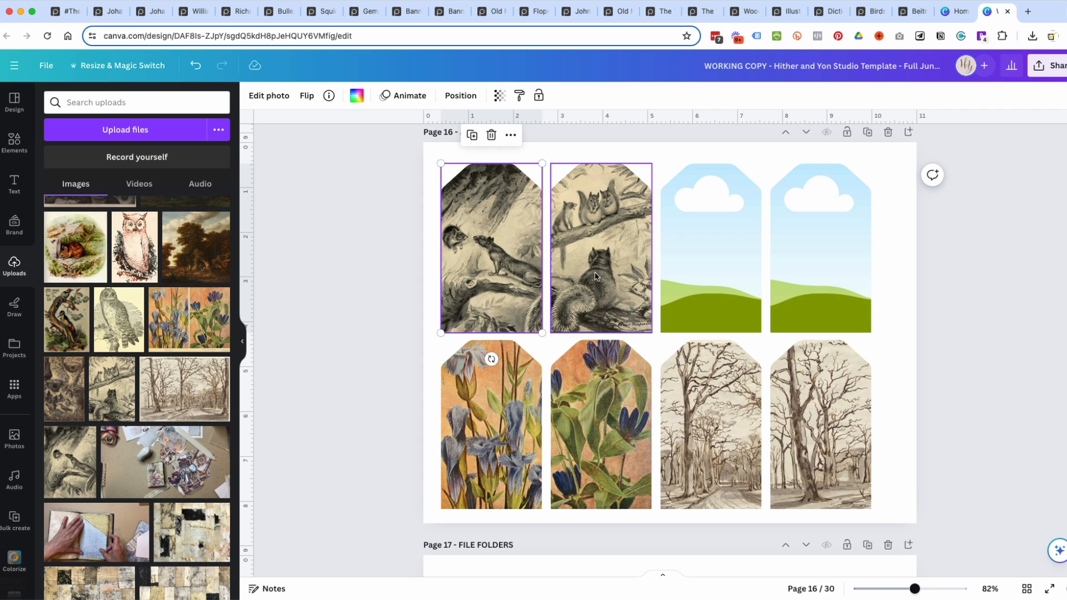
double_click(612, 275)
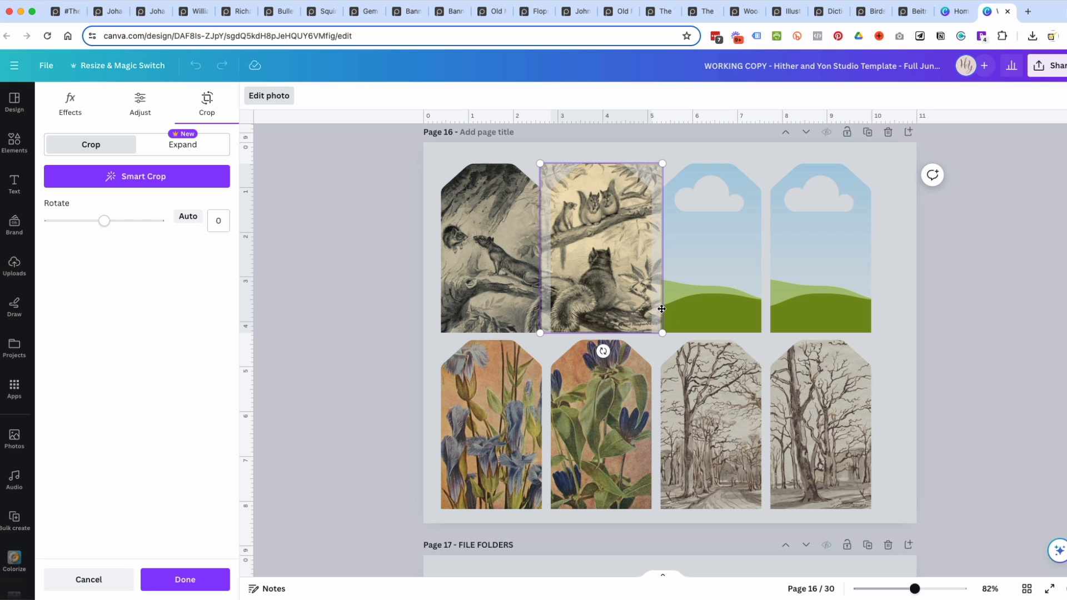
click(263, 101)
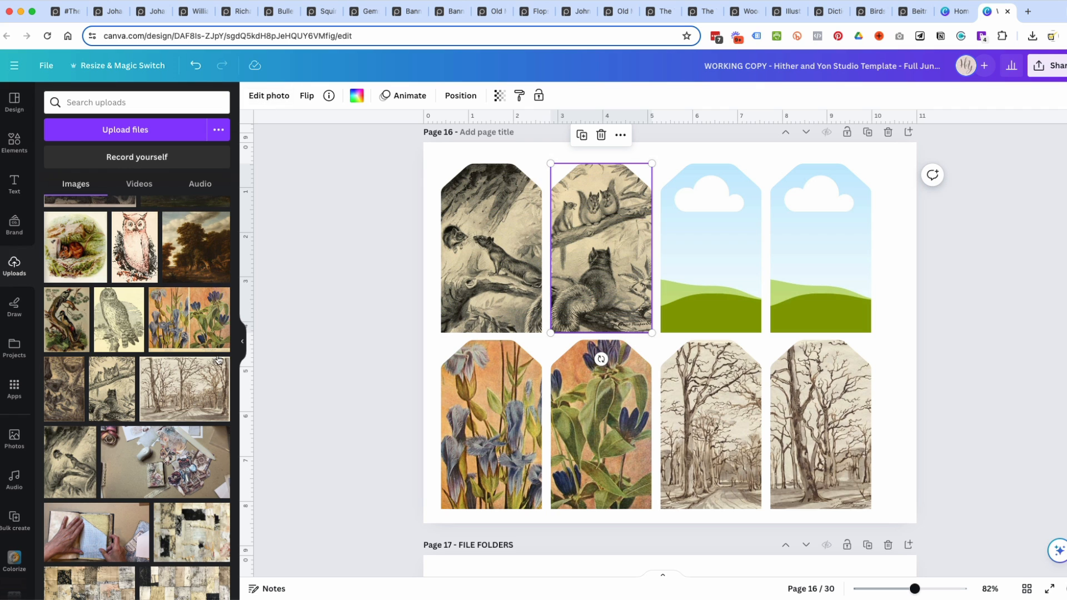
Try the natural Flint and Aero filters on the squirrel drawing in the second upper-row tag.
click(269, 98)
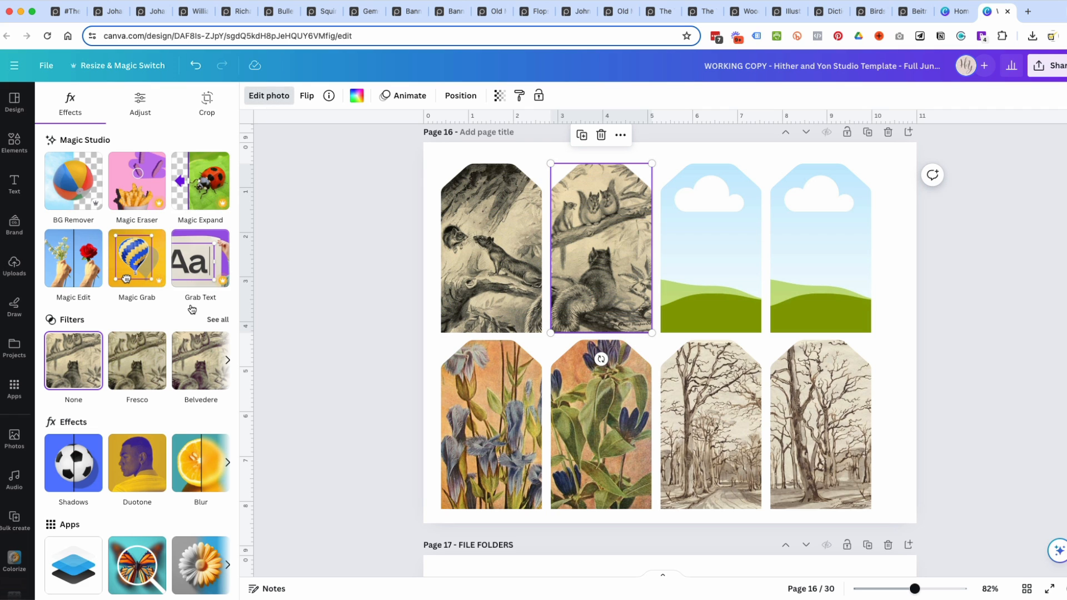
click(209, 325)
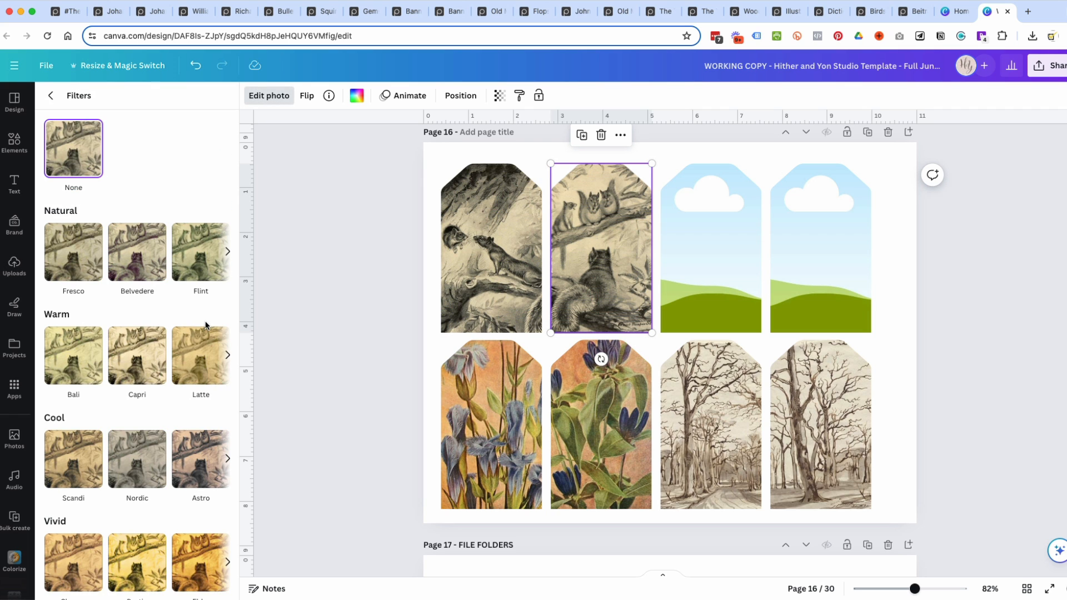
scroll(185, 412, down, 3)
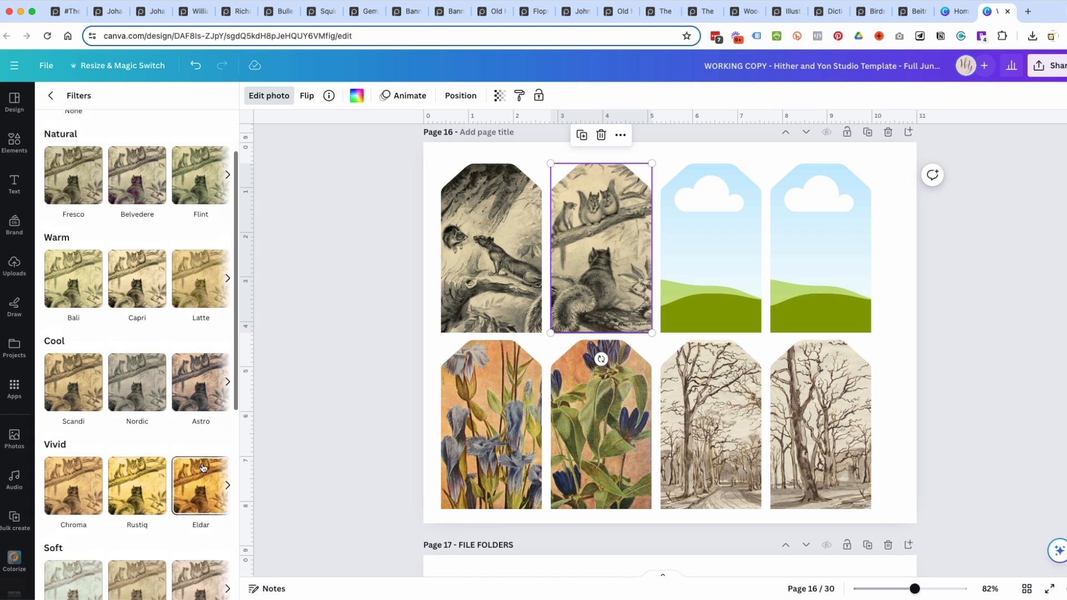
scroll(200, 334, up, 3)
click(192, 266)
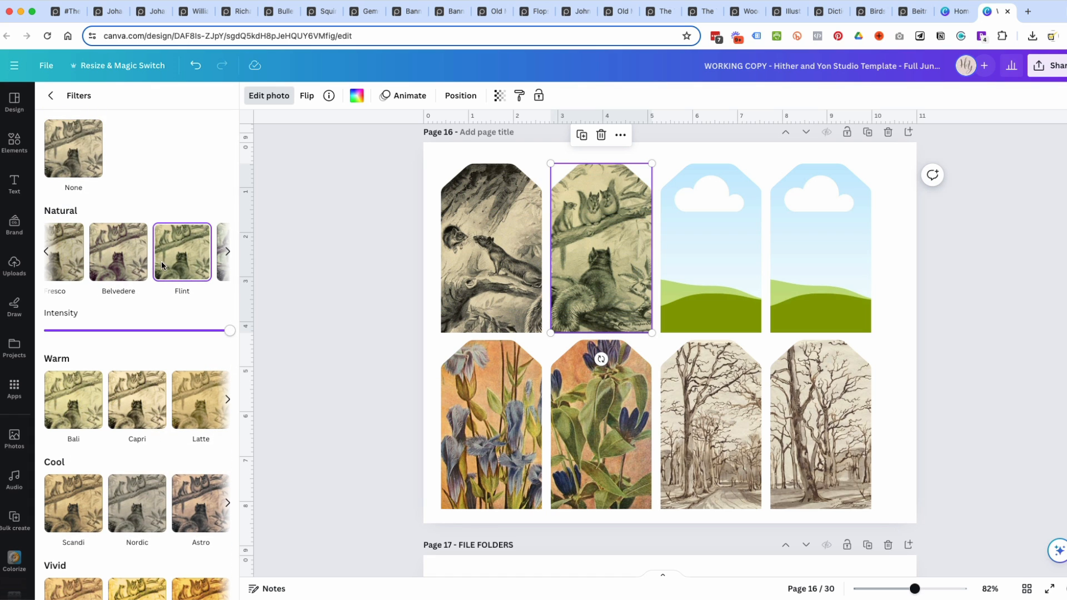
click(226, 265)
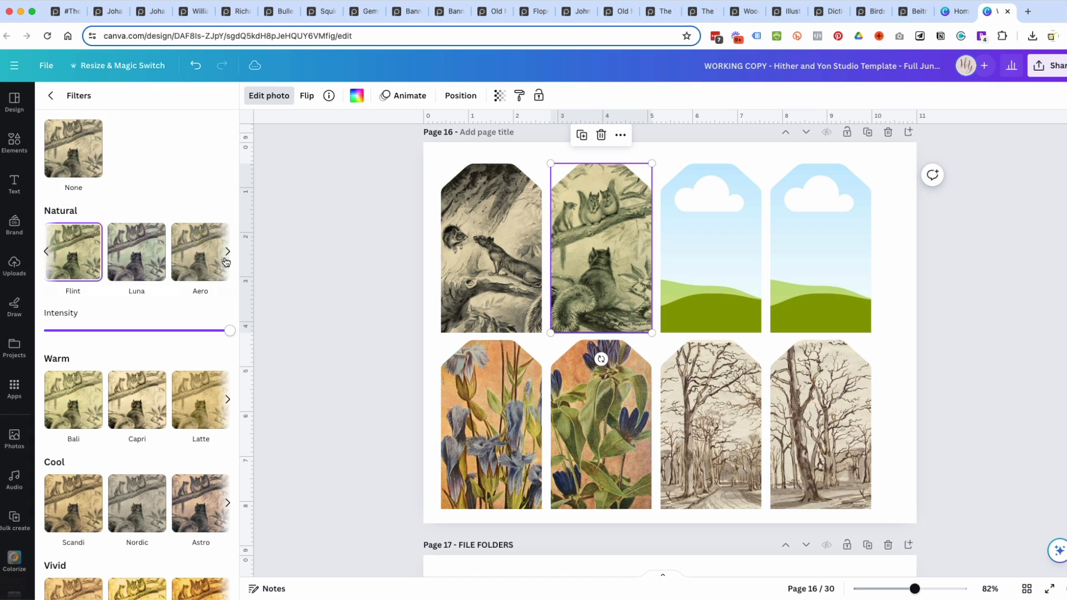
click(135, 264)
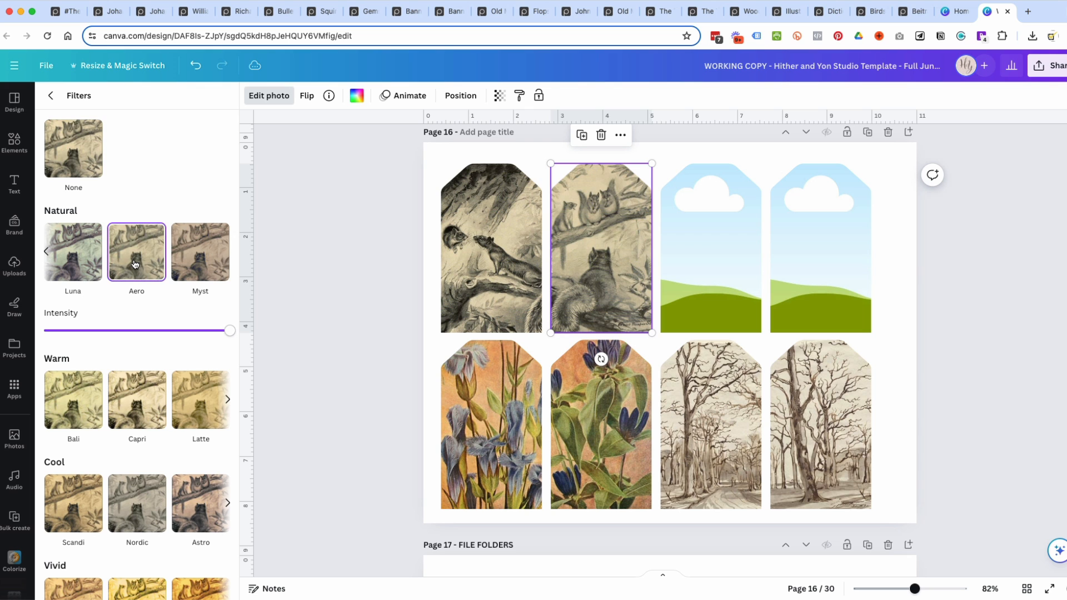
Try the warm Capri filter and the vintage Dream filter on the squirrel drawing.
scroll(222, 334, down, 2)
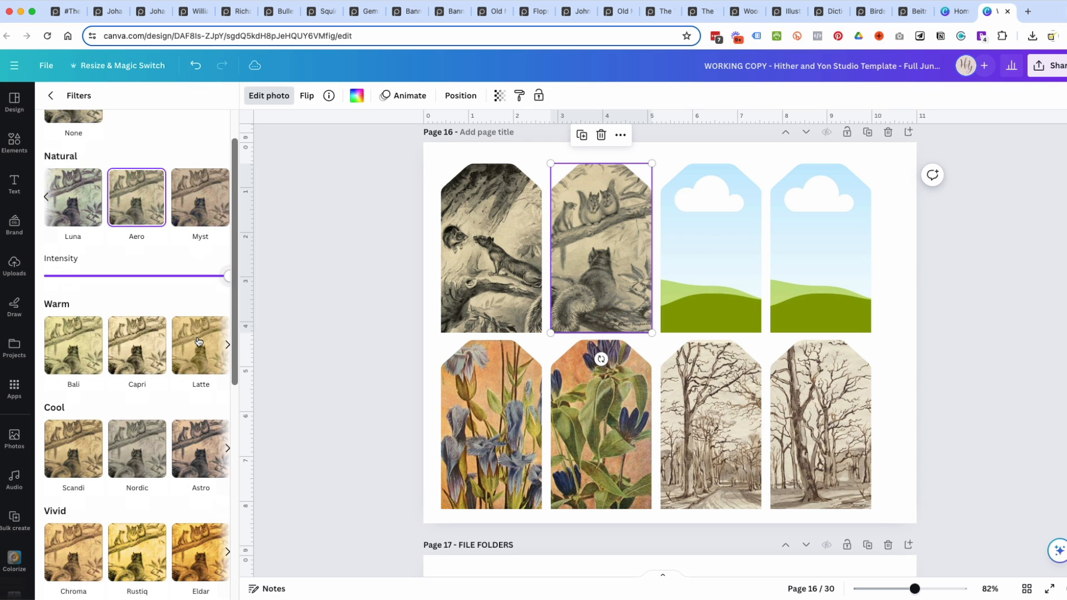
click(141, 363)
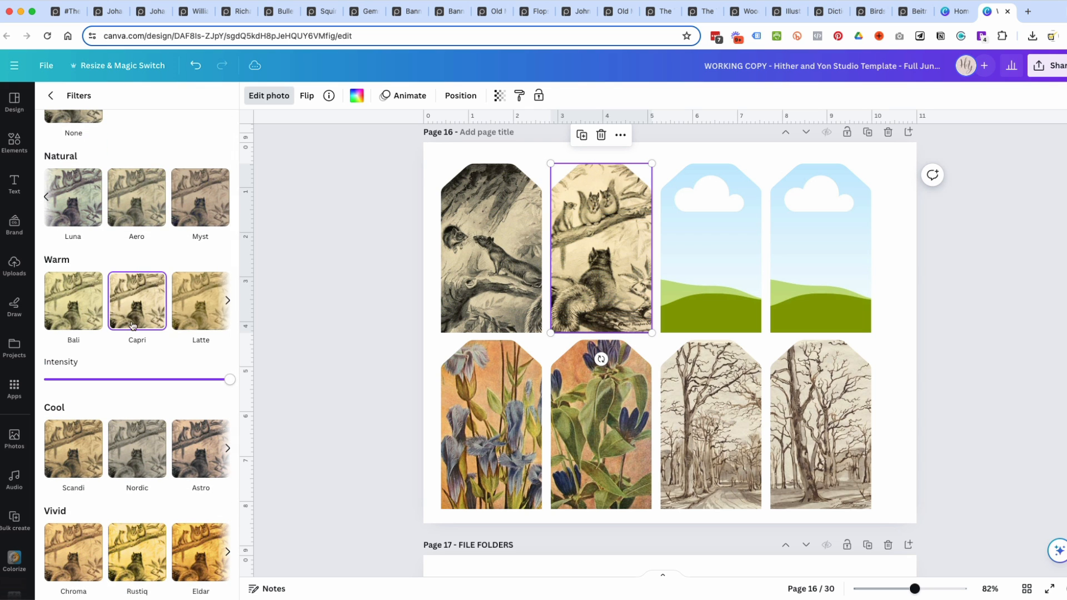
scroll(133, 302, down, 8)
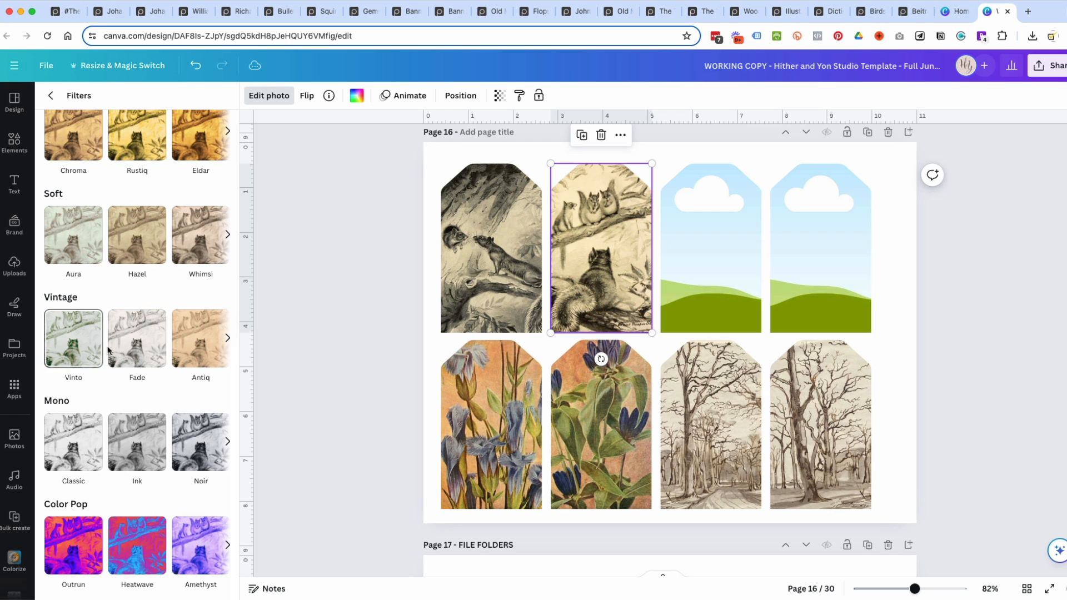
click(228, 339)
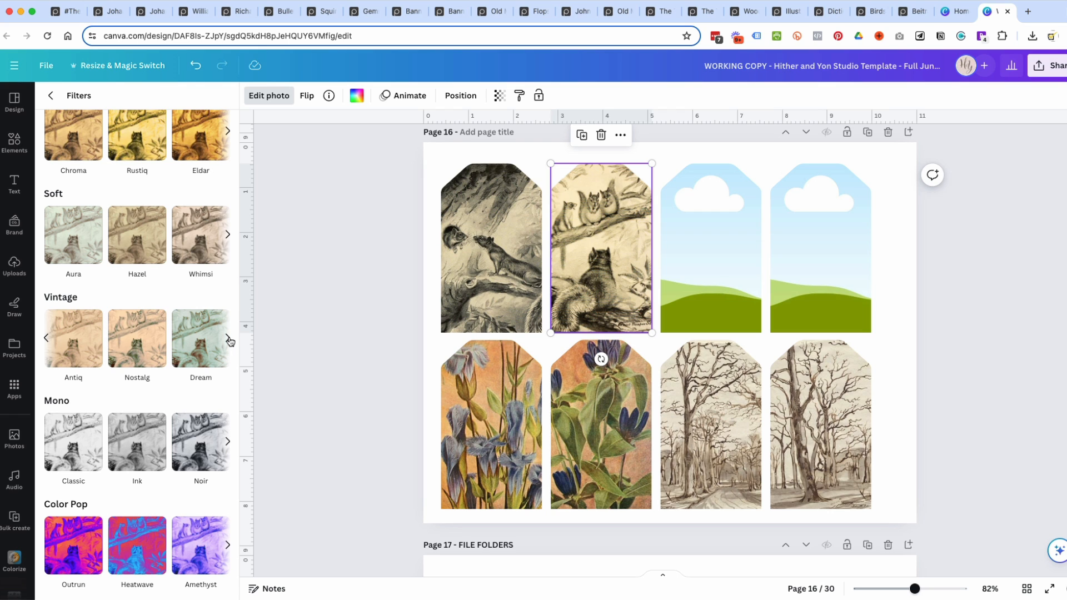
click(74, 339)
click(227, 338)
click(153, 353)
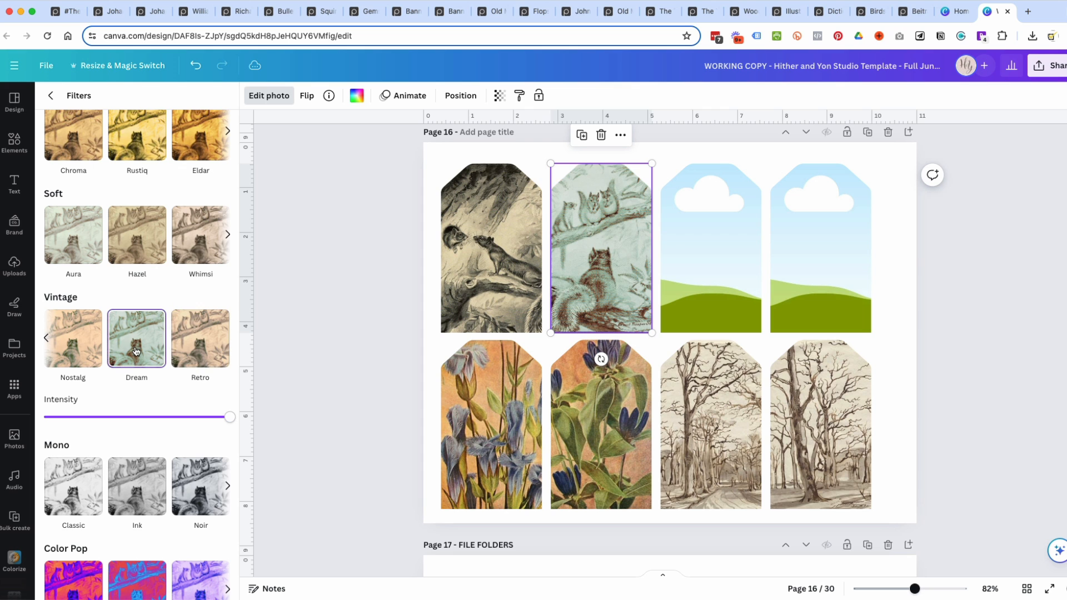
Browse the other filter categories and set the squirrel drawing's filter back to None.
scroll(151, 355, up, 1)
scroll(151, 354, up, 6)
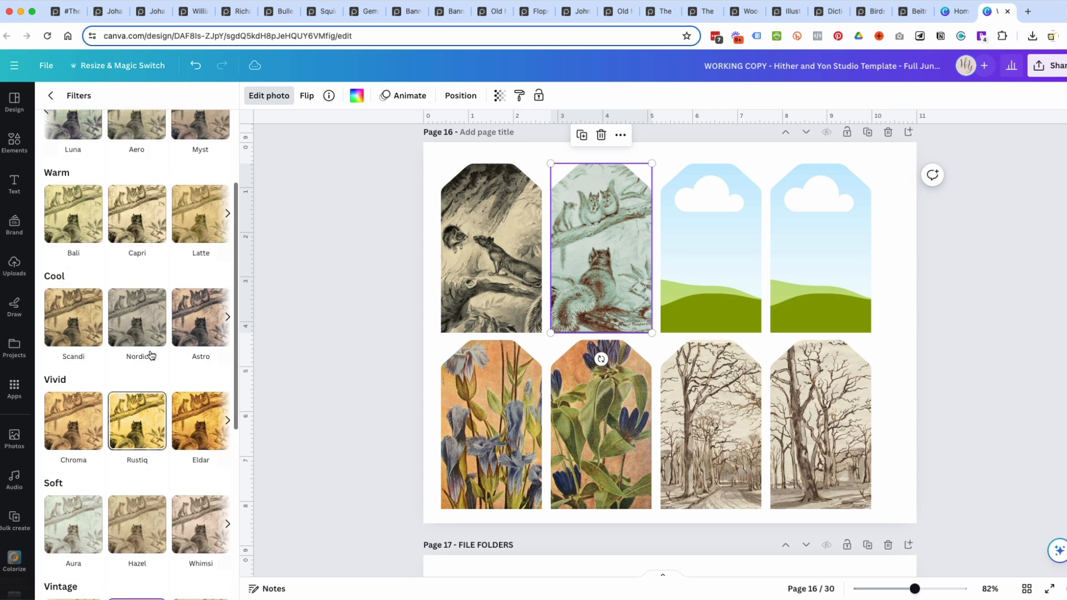
scroll(151, 355, down, 7)
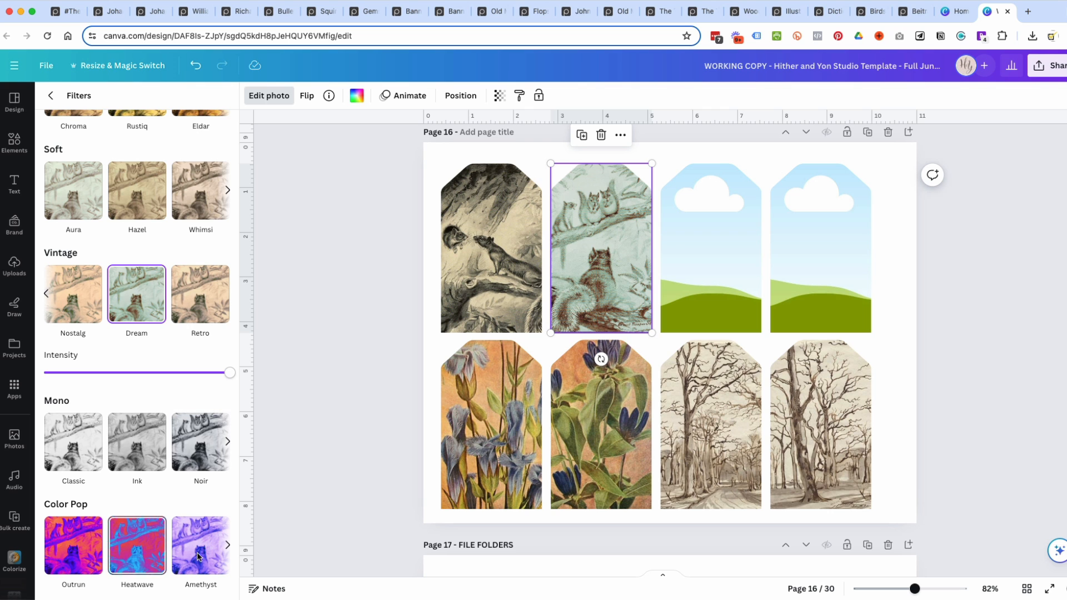
scroll(152, 297, up, 6)
scroll(151, 298, up, 3)
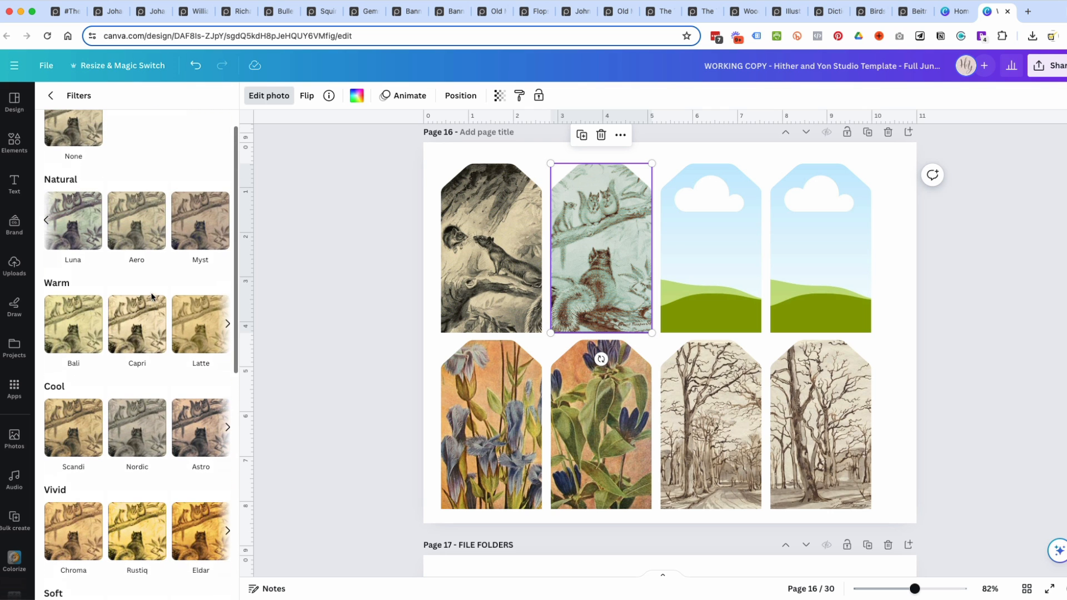
click(73, 149)
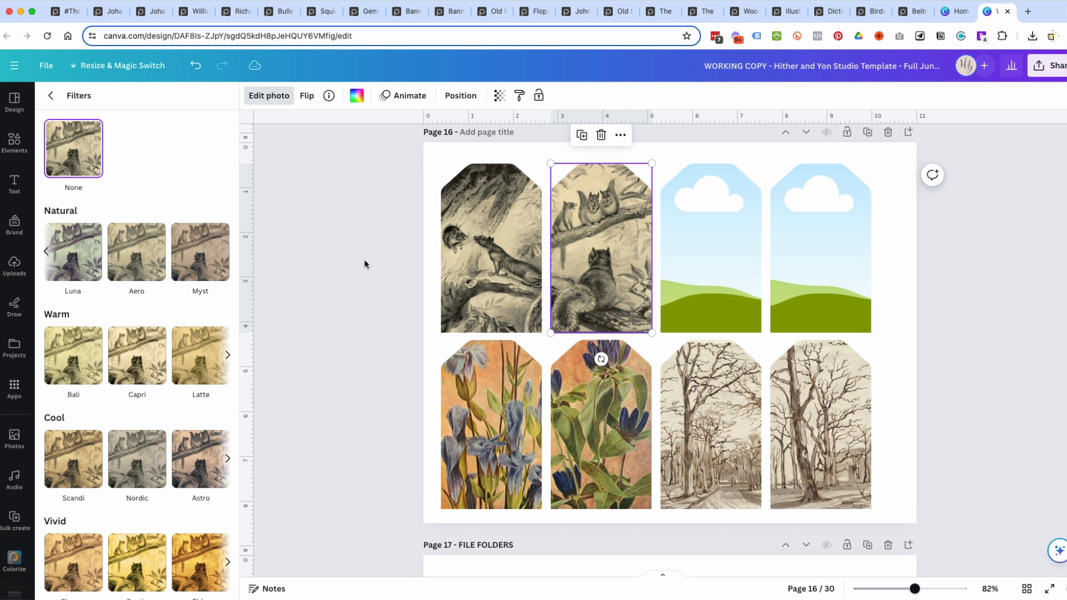
Fill the third upper-row tag with the uploaded illustration of a mouse with a red strawberry under green leaves.
scroll(365, 256, up, 5)
scroll(308, 245, down, 3)
scroll(323, 250, down, 2)
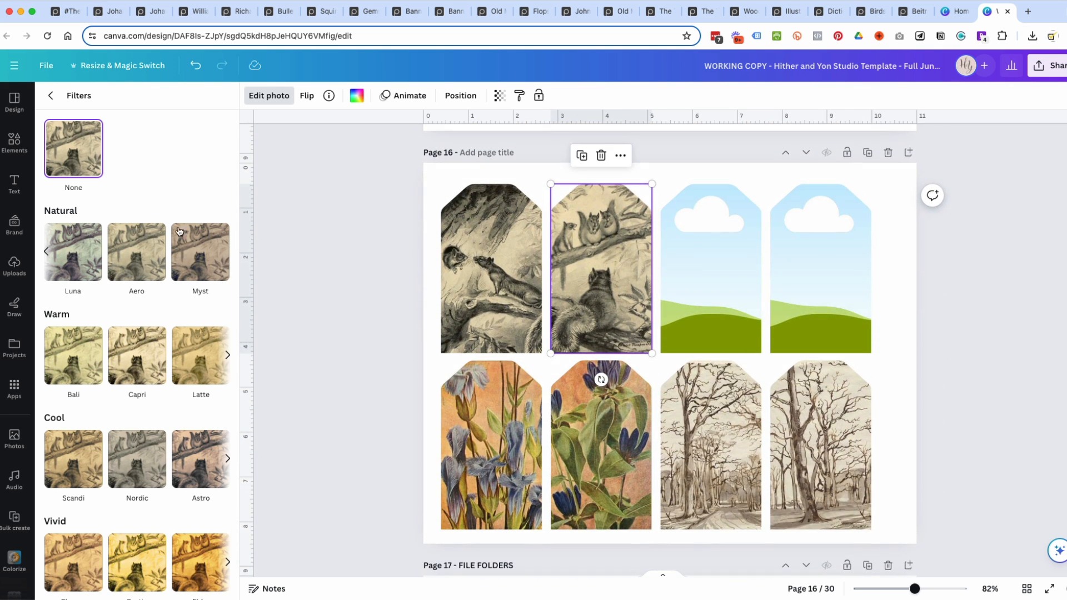
click(16, 264)
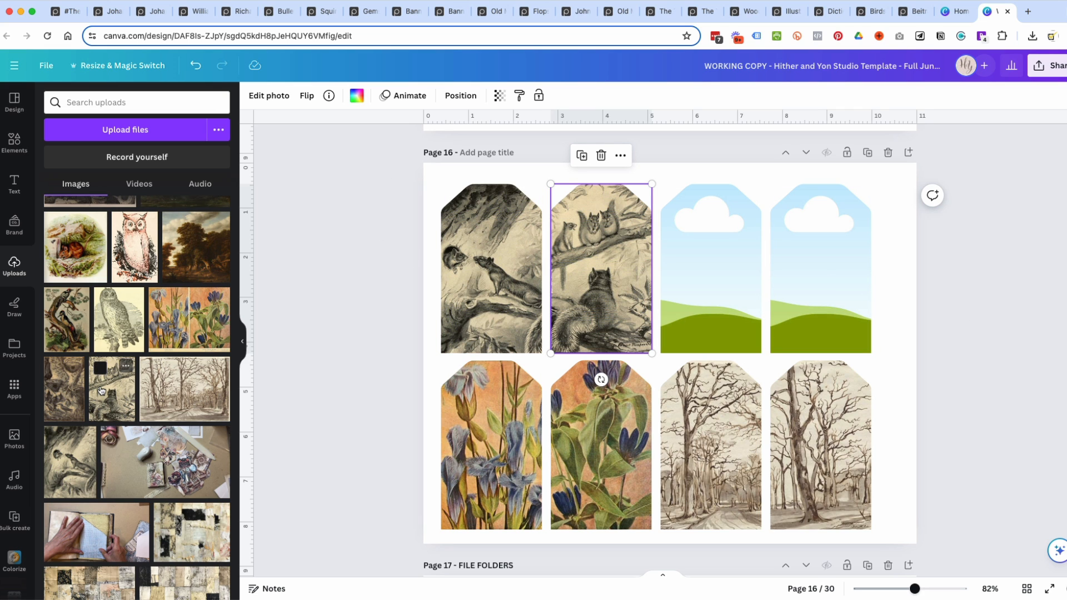
scroll(106, 344, up, 6)
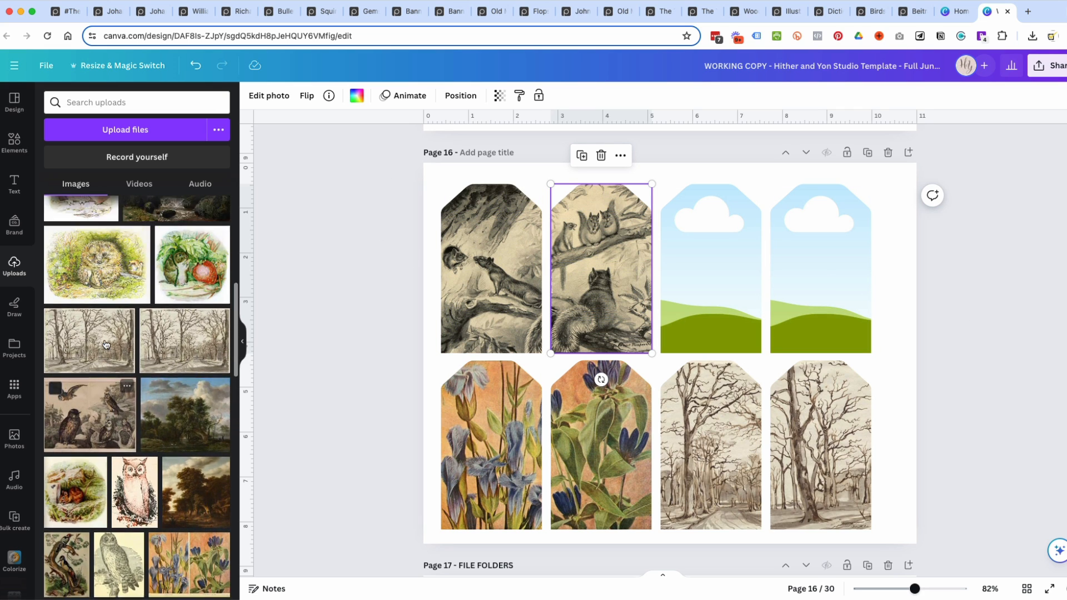
drag(204, 379, 765, 309)
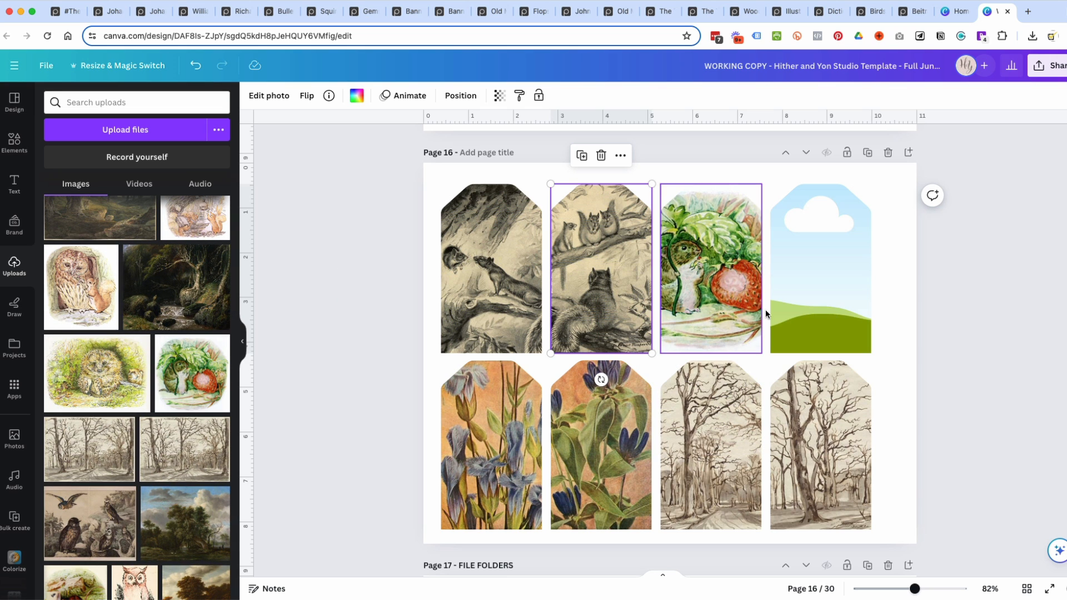
Enlarge the mouse and strawberry illustration within its tag's crop so its white margins fall outside the tag.
double_click(713, 306)
drag(793, 353, 812, 371)
drag(811, 184, 819, 167)
click(1015, 237)
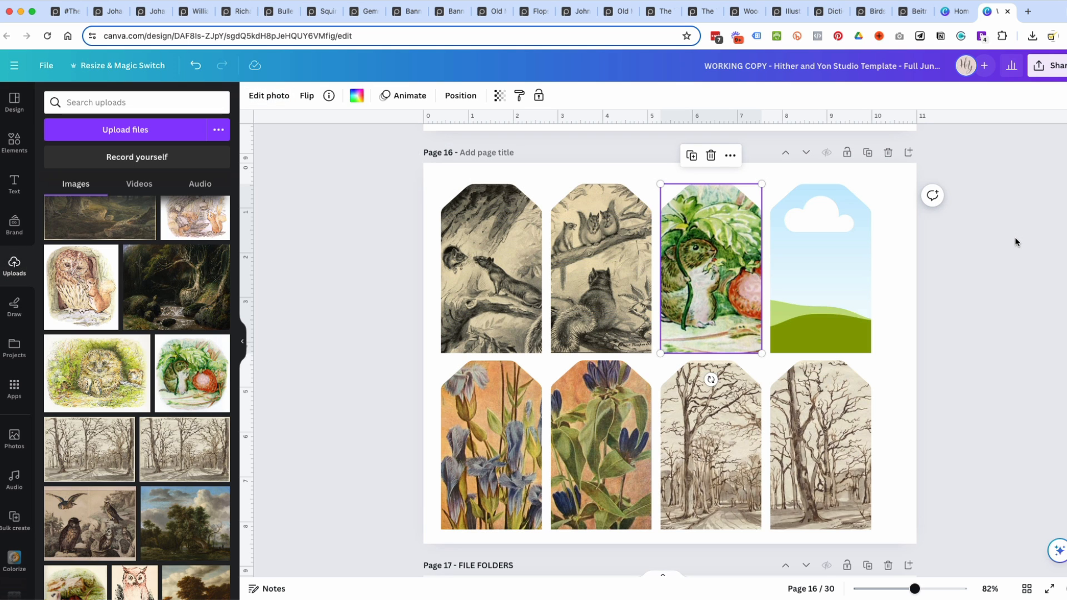
Fill the fourth upper-row tag on page 16 with the uploaded dark forest painting of dancing fairies.
scroll(157, 309, up, 3)
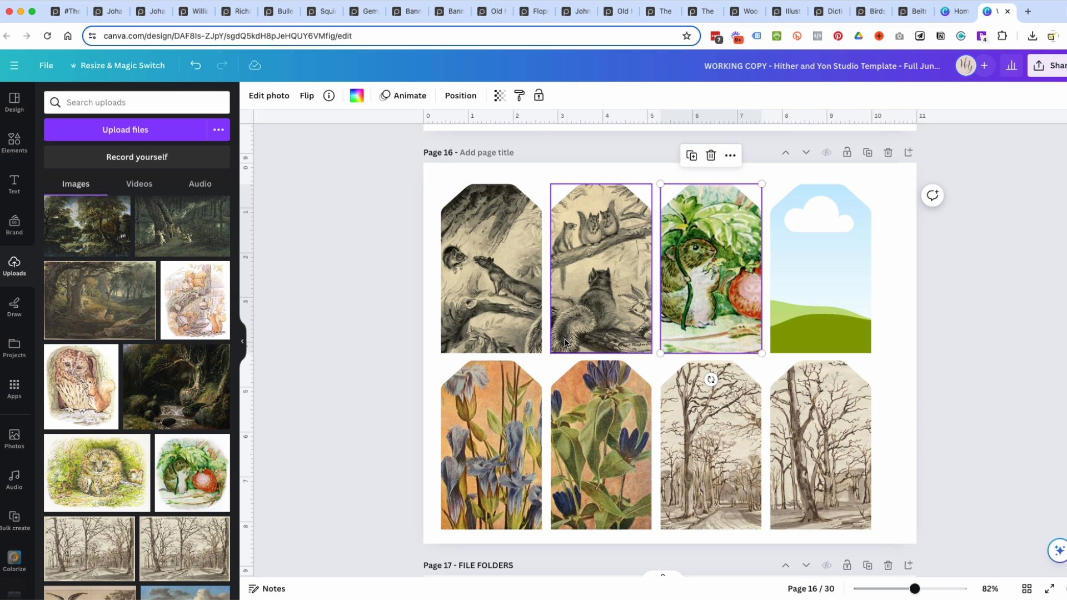
scroll(565, 340, up, 10)
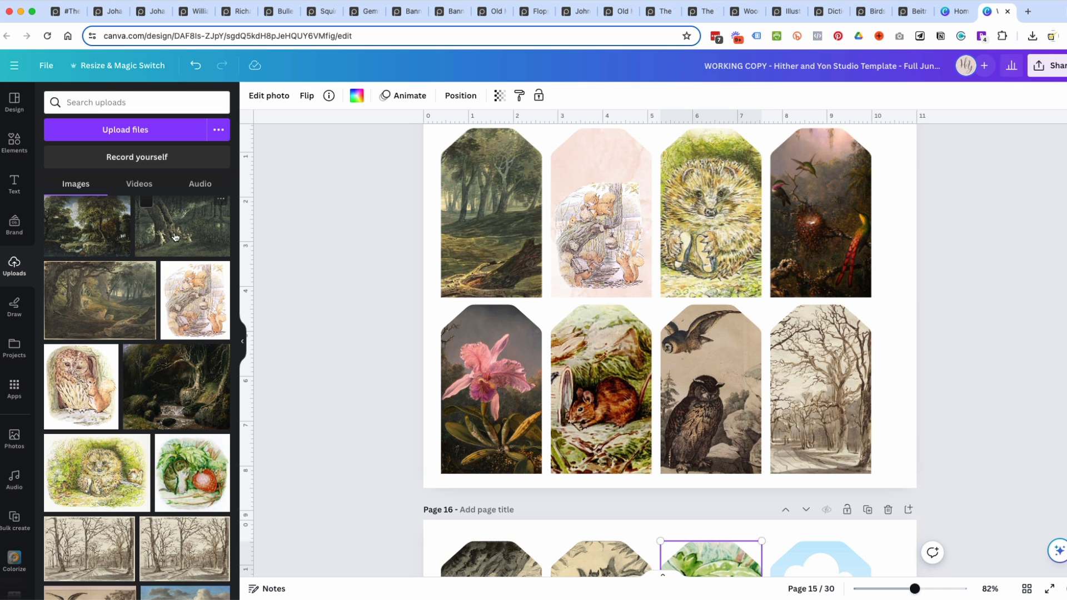
scroll(687, 391, down, 6)
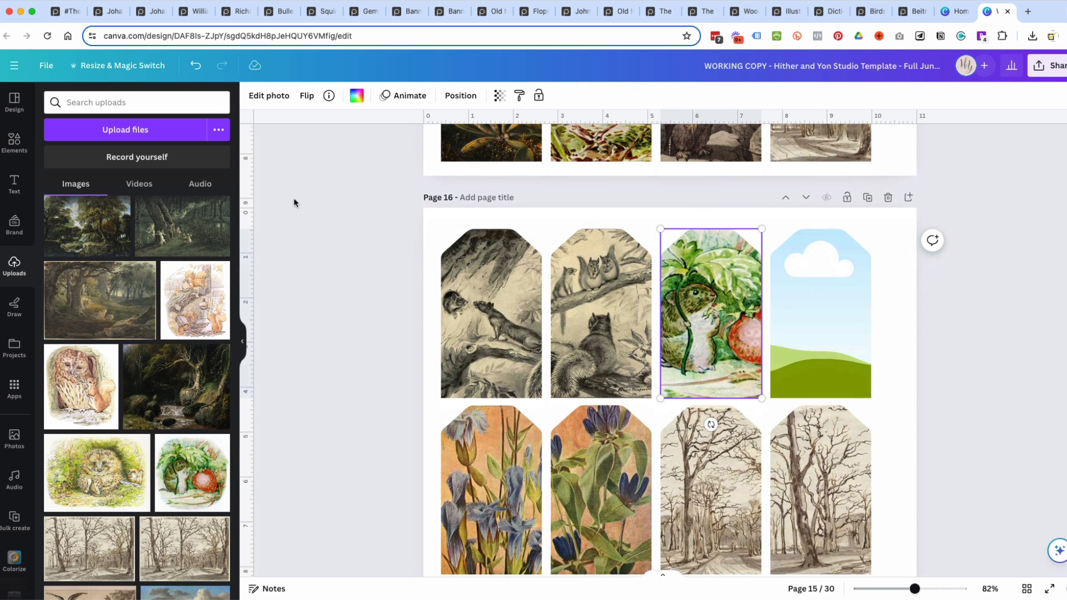
click(183, 236)
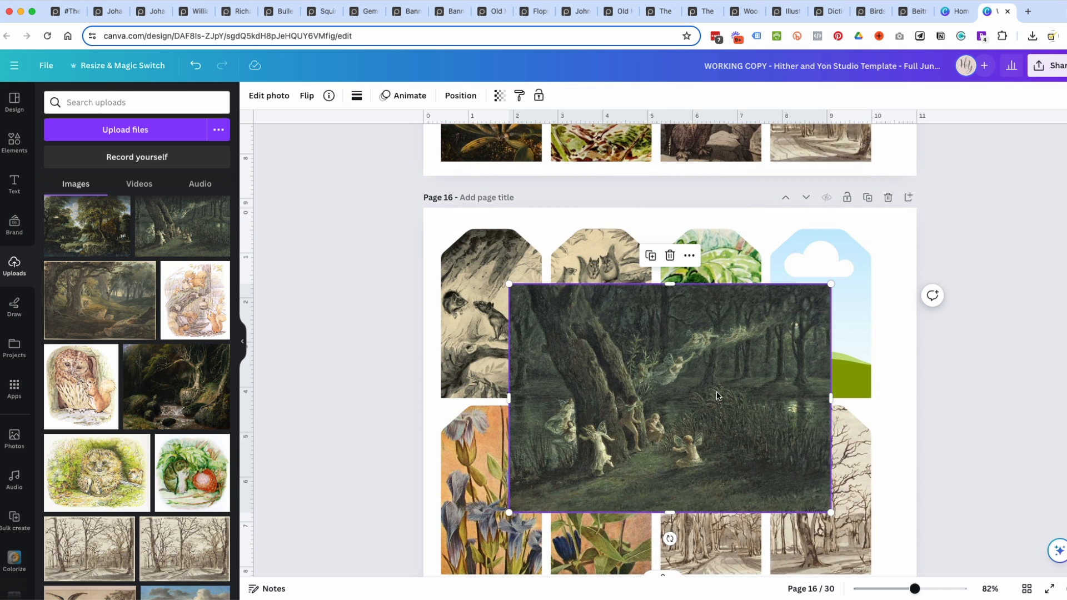
drag(718, 396, 836, 339)
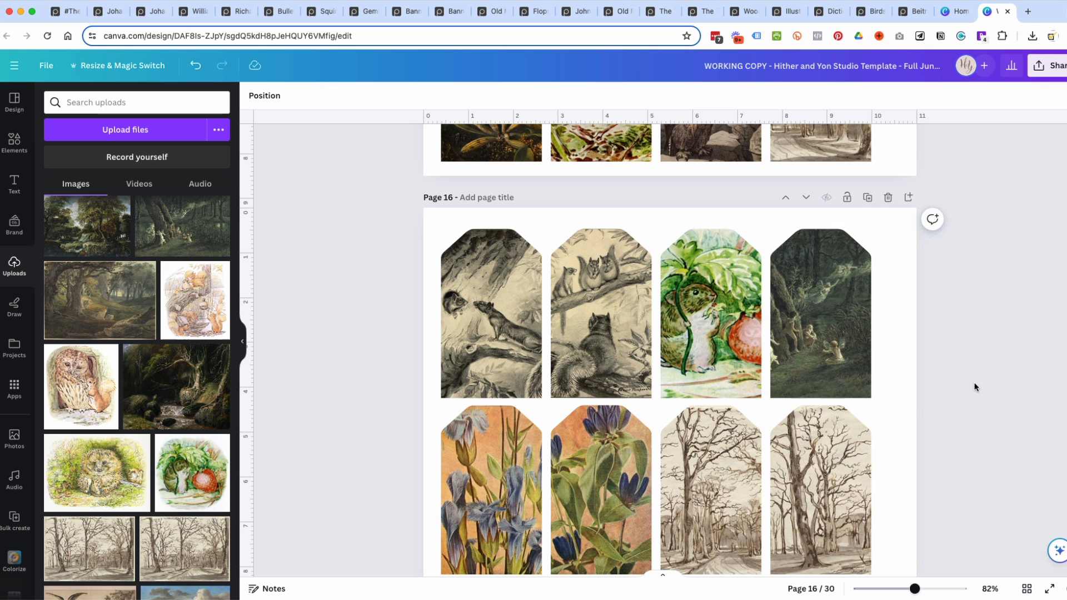
Enlarge the fairy painting within its tag's crop and shift it to show the tree trunks and the fairies beside them.
double_click(836, 345)
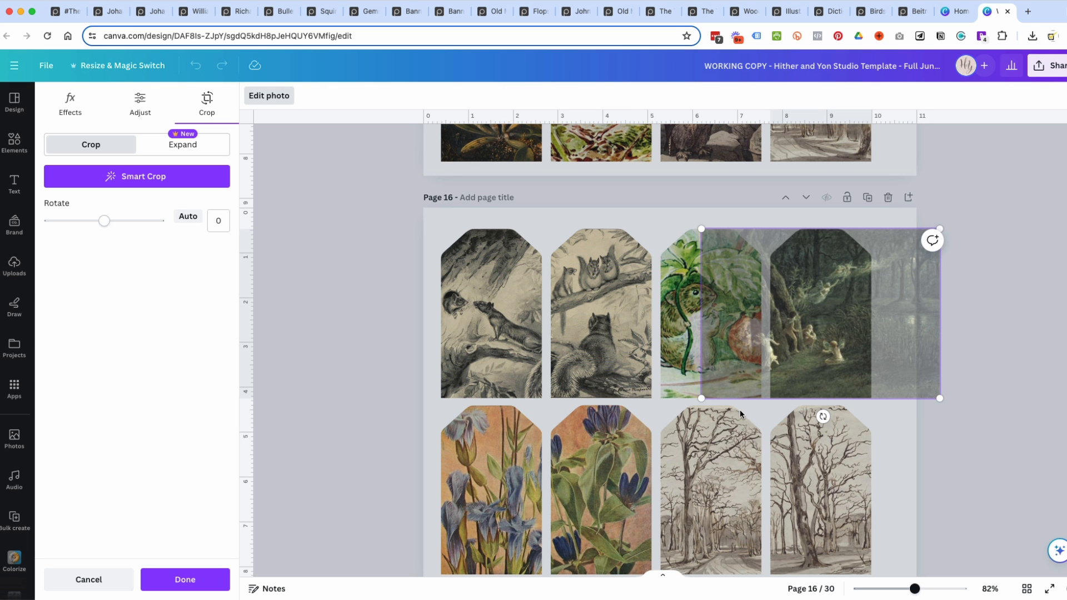
drag(702, 398, 681, 414)
drag(845, 364, 935, 358)
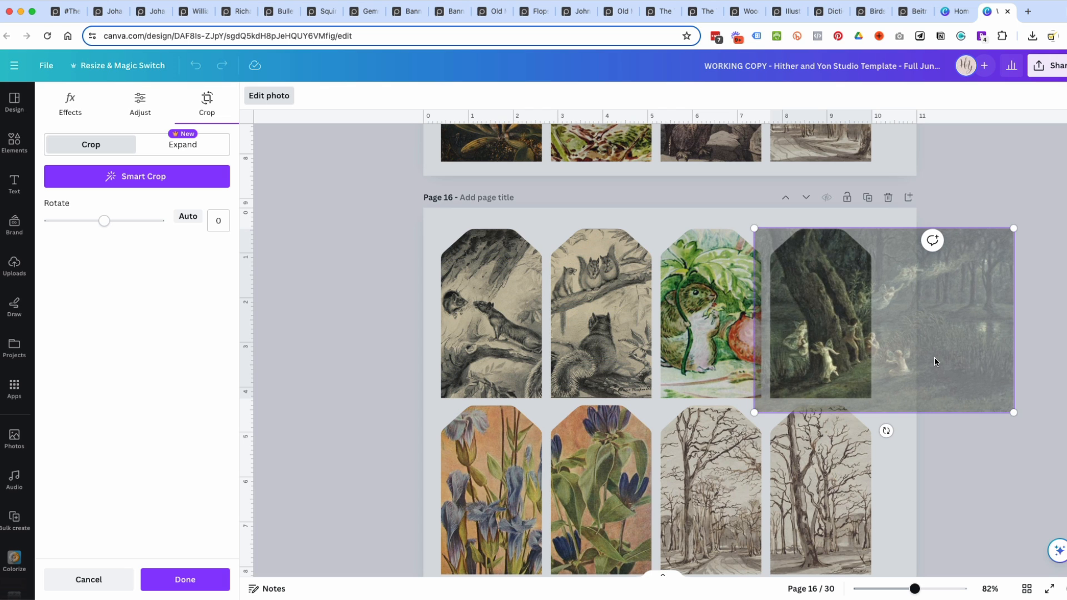
drag(1014, 228, 1041, 225)
click(1016, 489)
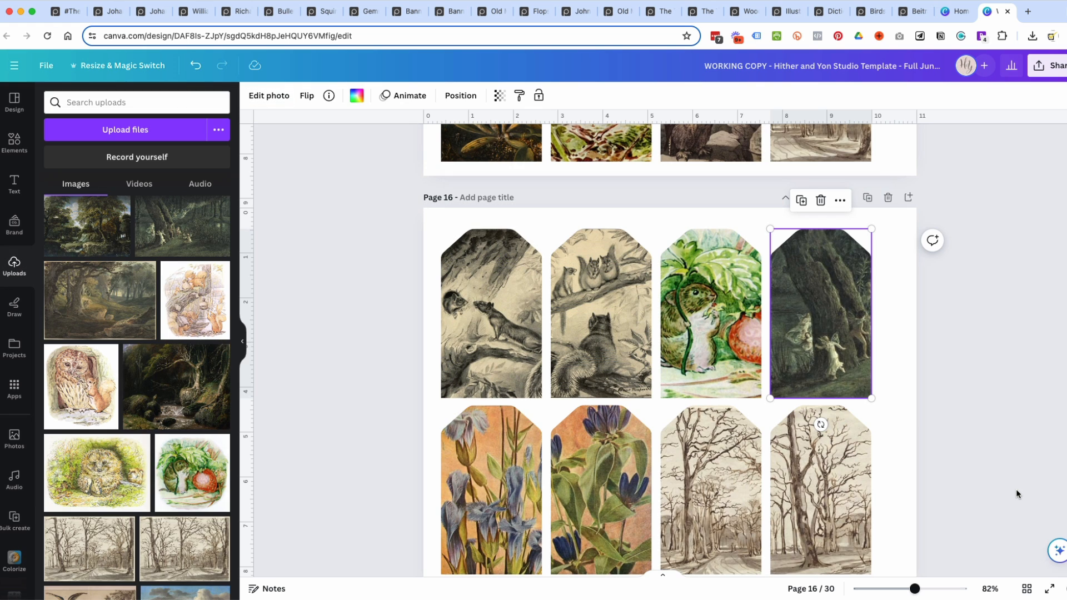
Open the design's download options with PNG as the file type and try the transparent background option.
scroll(995, 473, down, 2)
scroll(995, 474, up, 10)
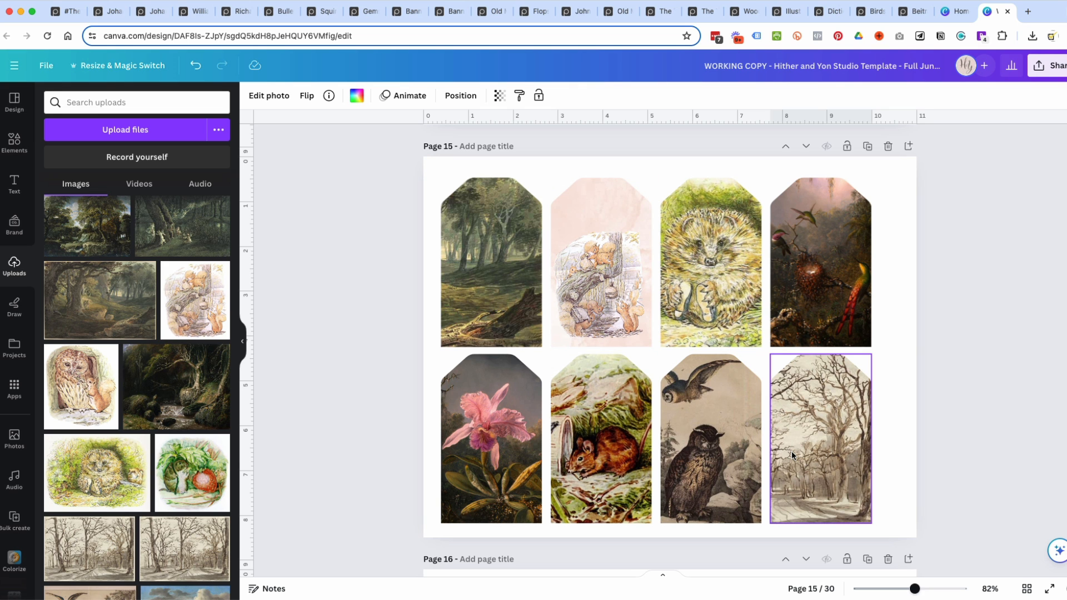
scroll(921, 461, down, 6)
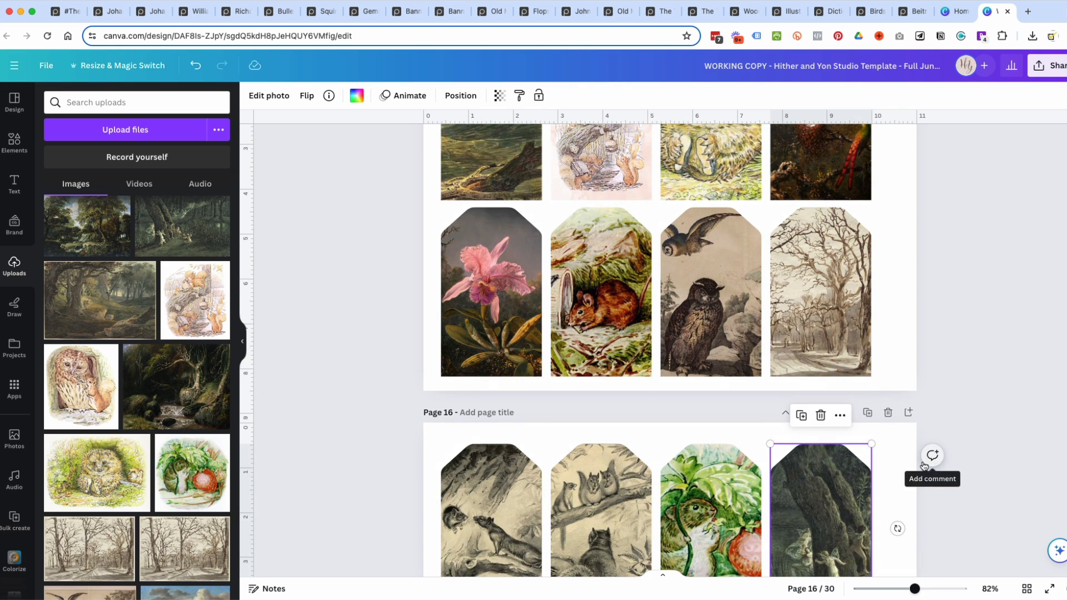
scroll(922, 466, down, 1)
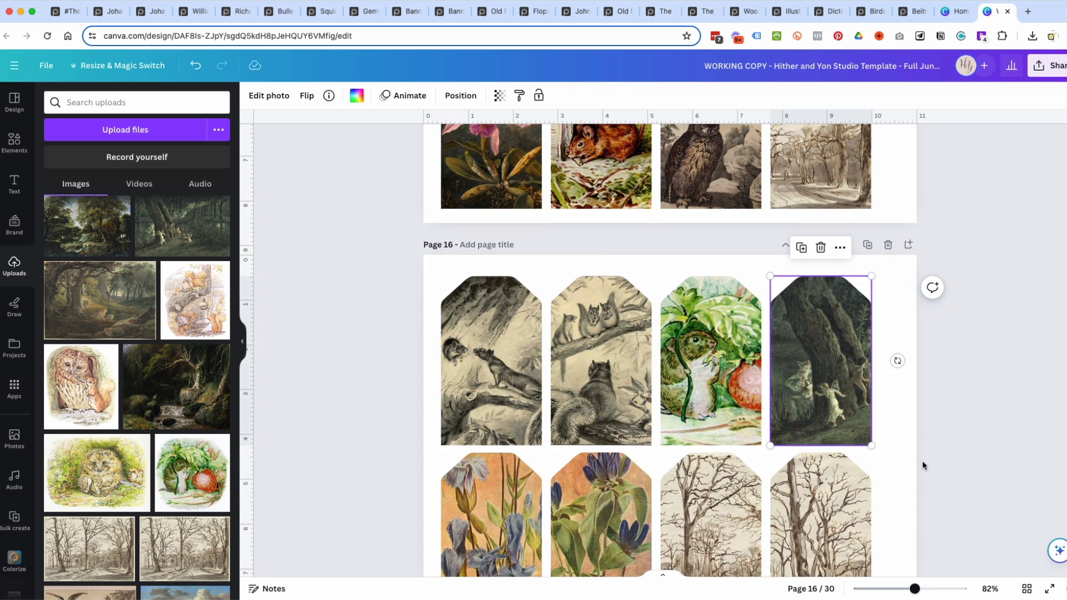
click(1057, 67)
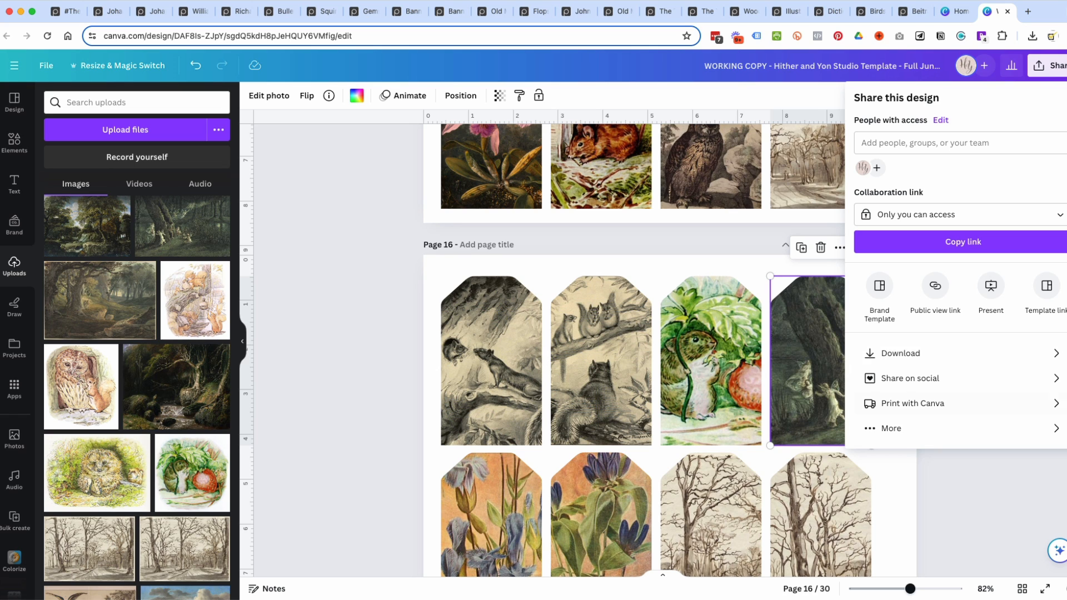
click(945, 360)
click(888, 146)
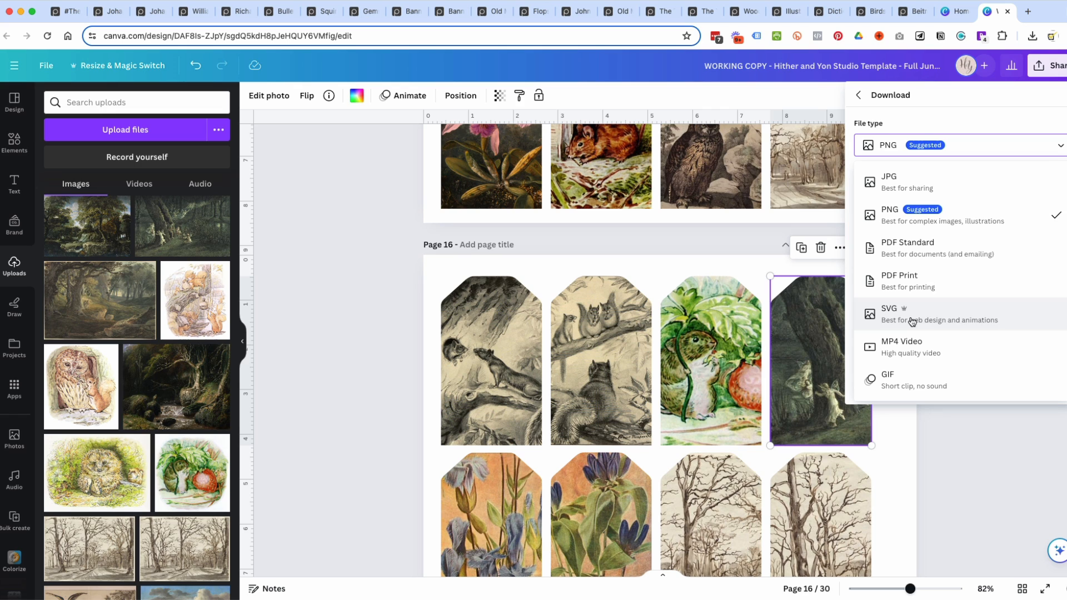
click(913, 215)
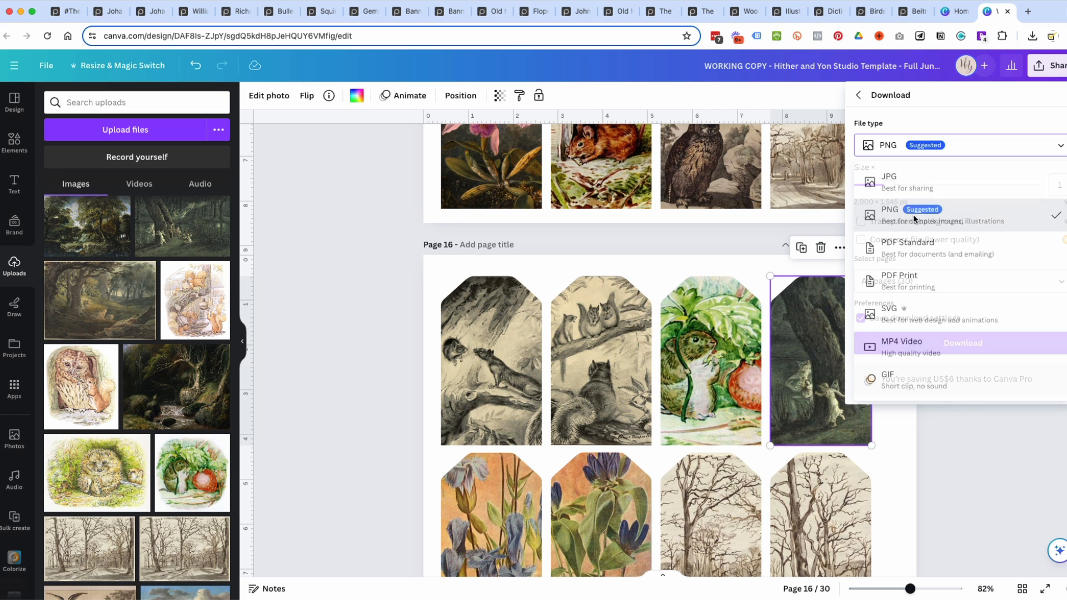
click(862, 222)
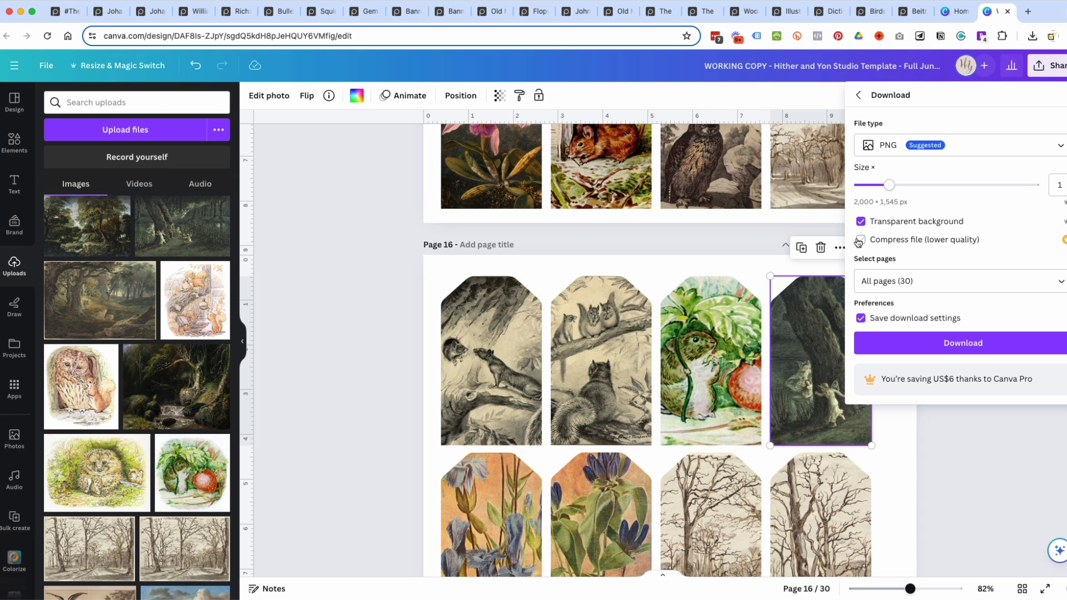
click(861, 222)
View the Picryl search results for the squirrel tale, and return to Canva to close the download options.
click(74, 13)
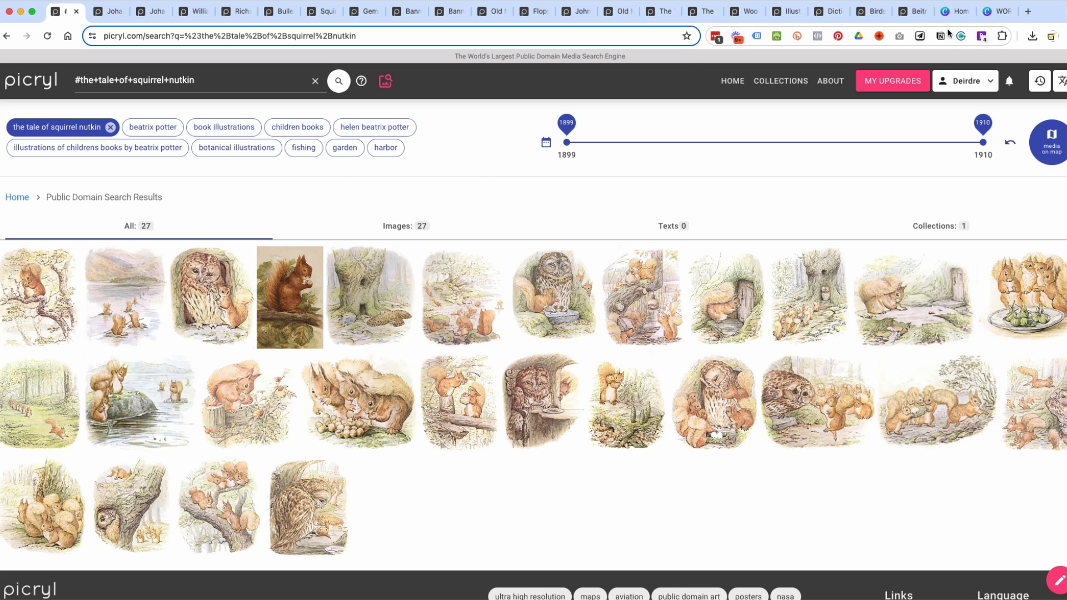
click(997, 11)
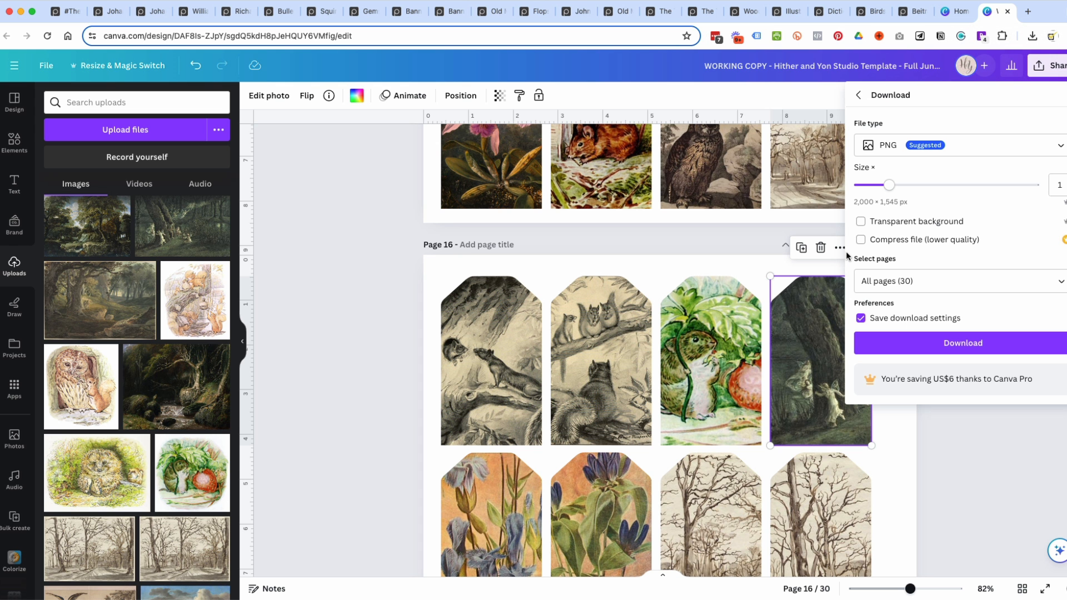
click(353, 248)
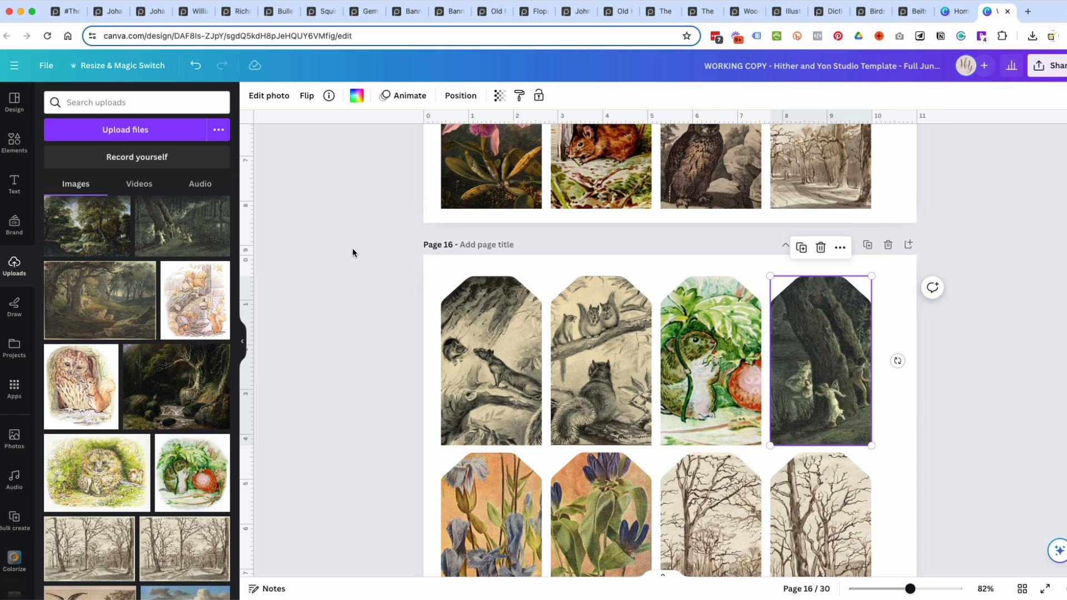